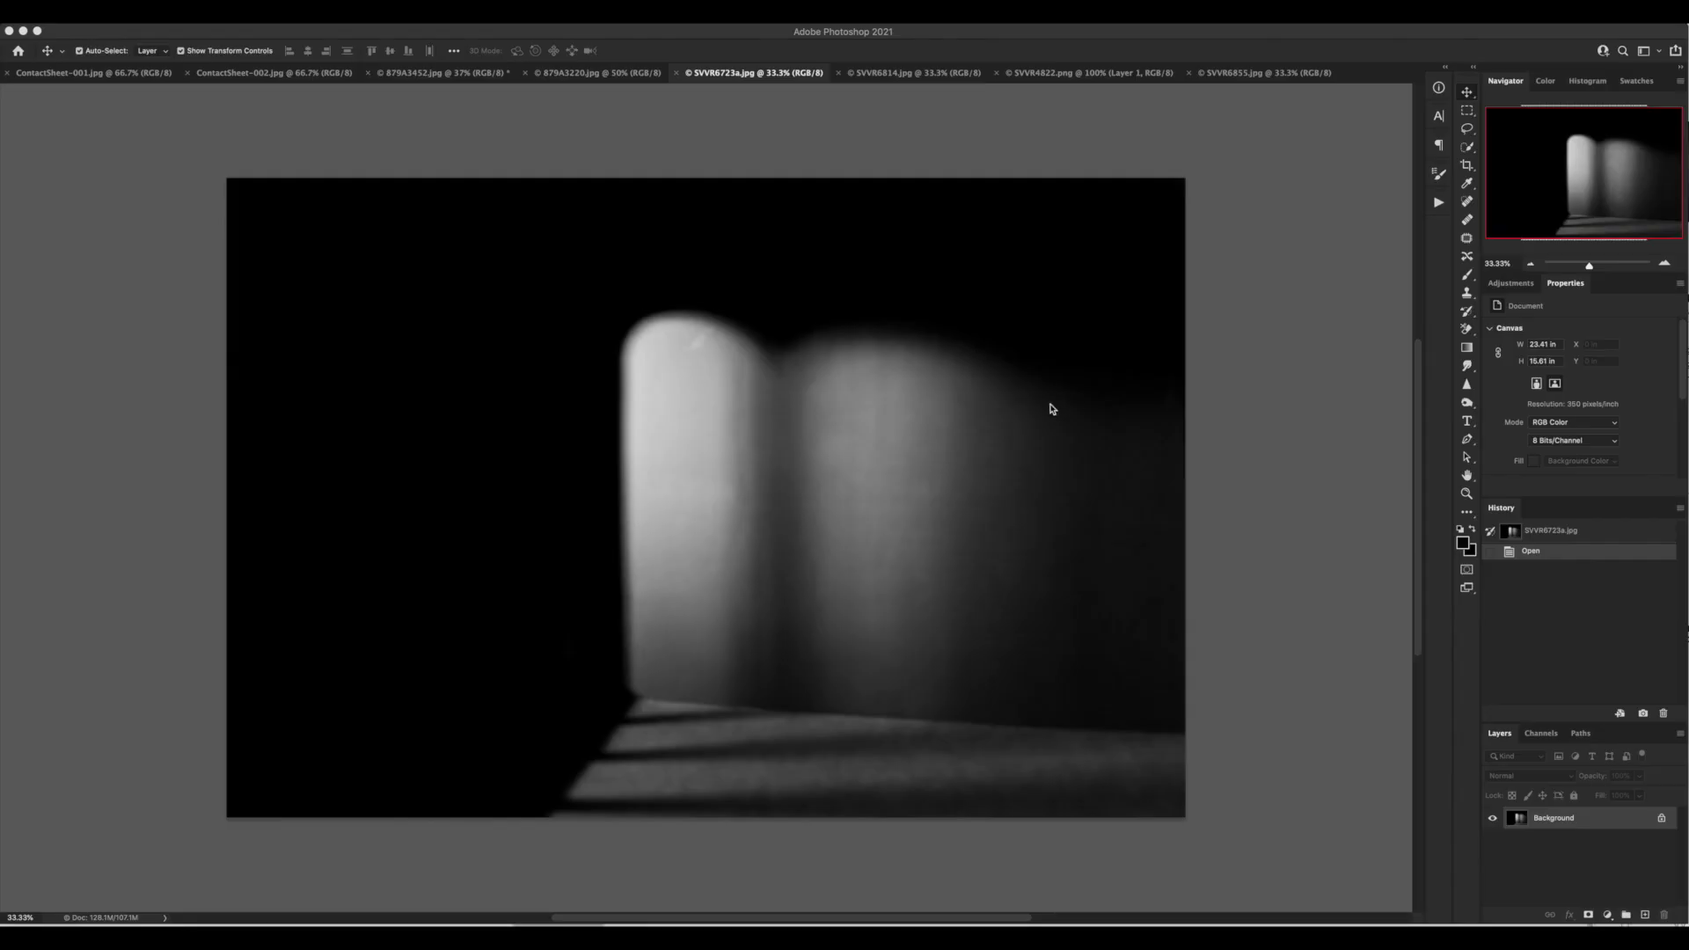
- Browse ContactSheet-001.jpg and ContactSheet-002.jpg, then return to the 879A3452.jpg composite
left_click(124, 72)
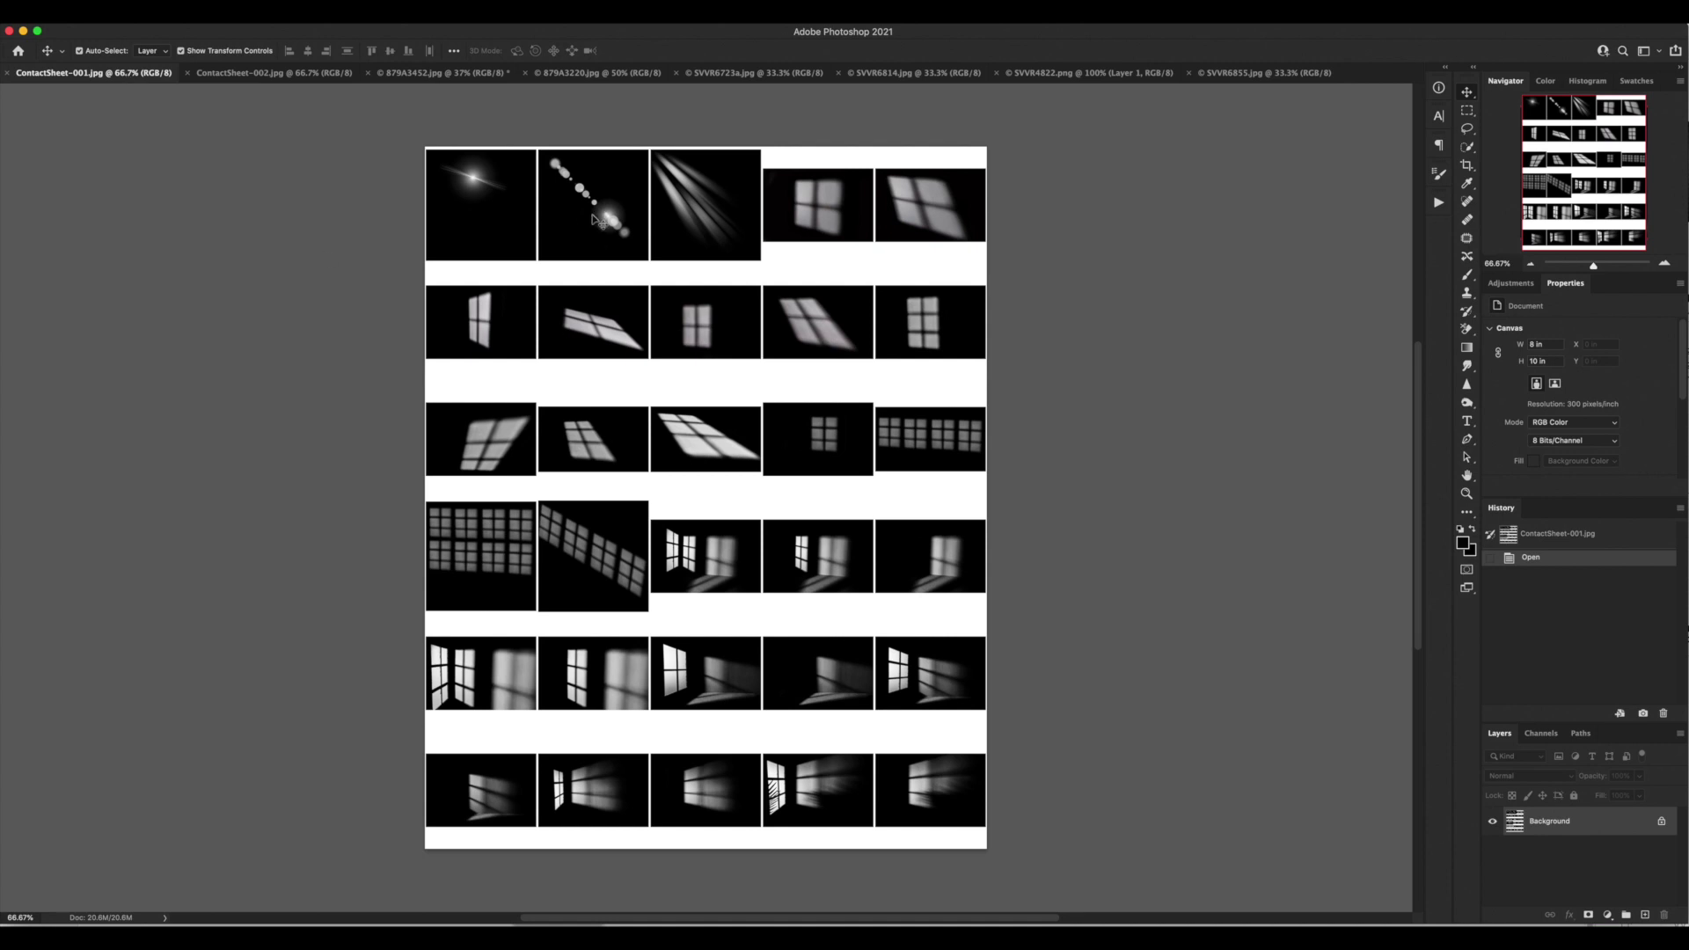
left_click(344, 73)
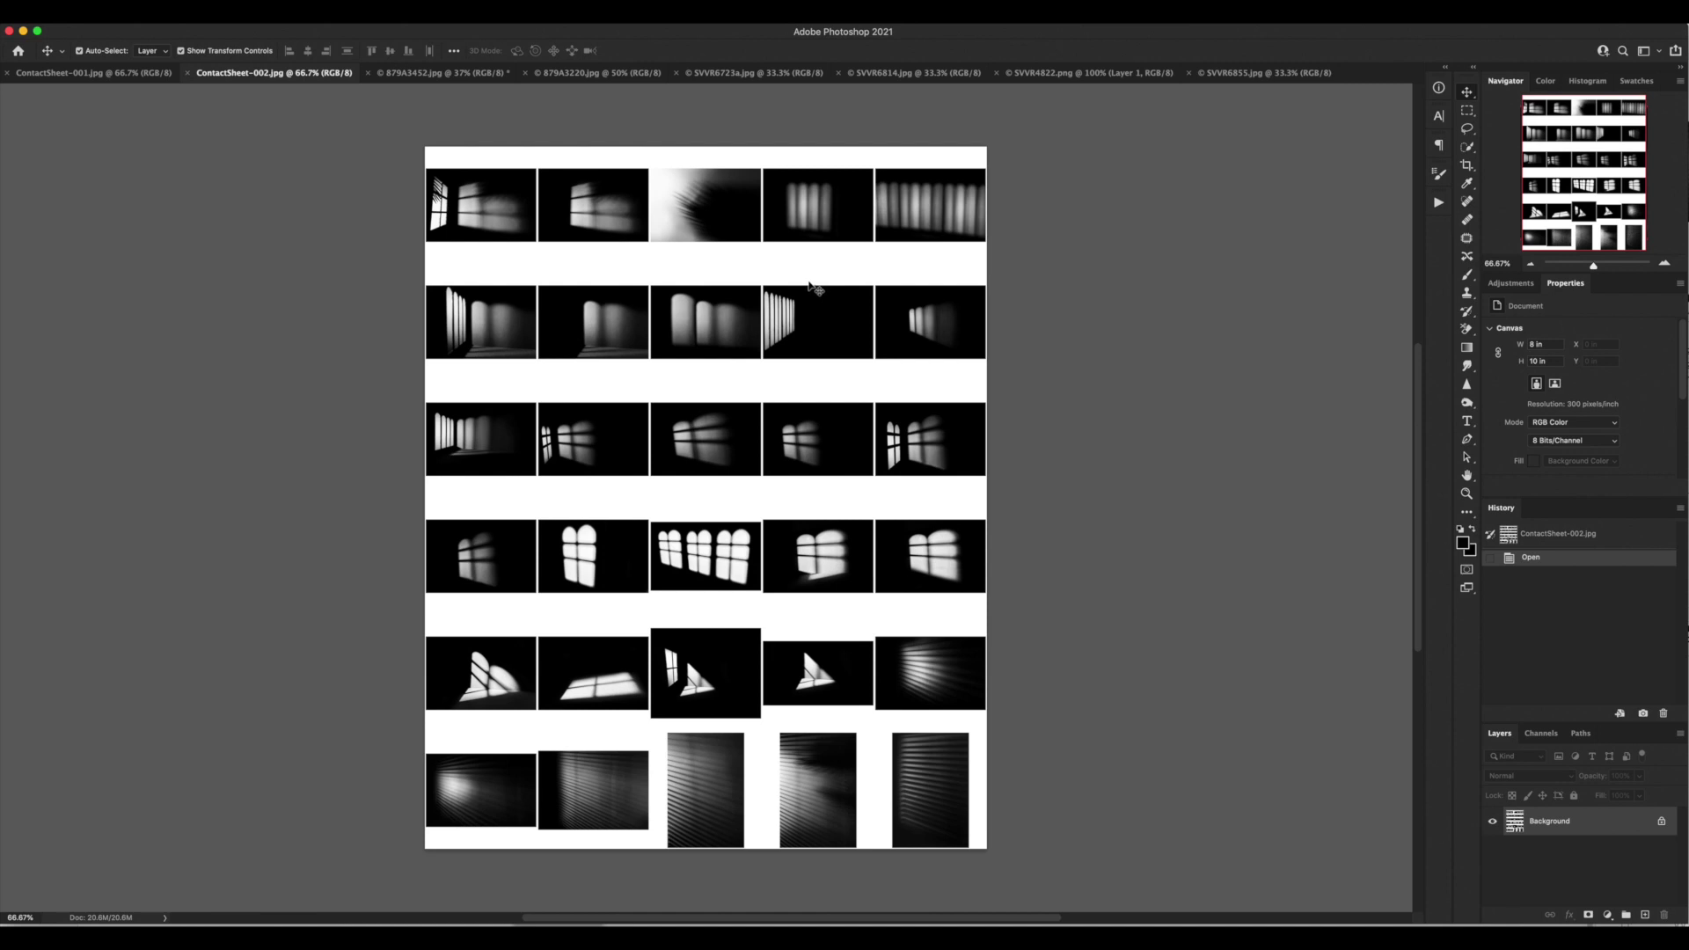
key("ctrl+Tab")
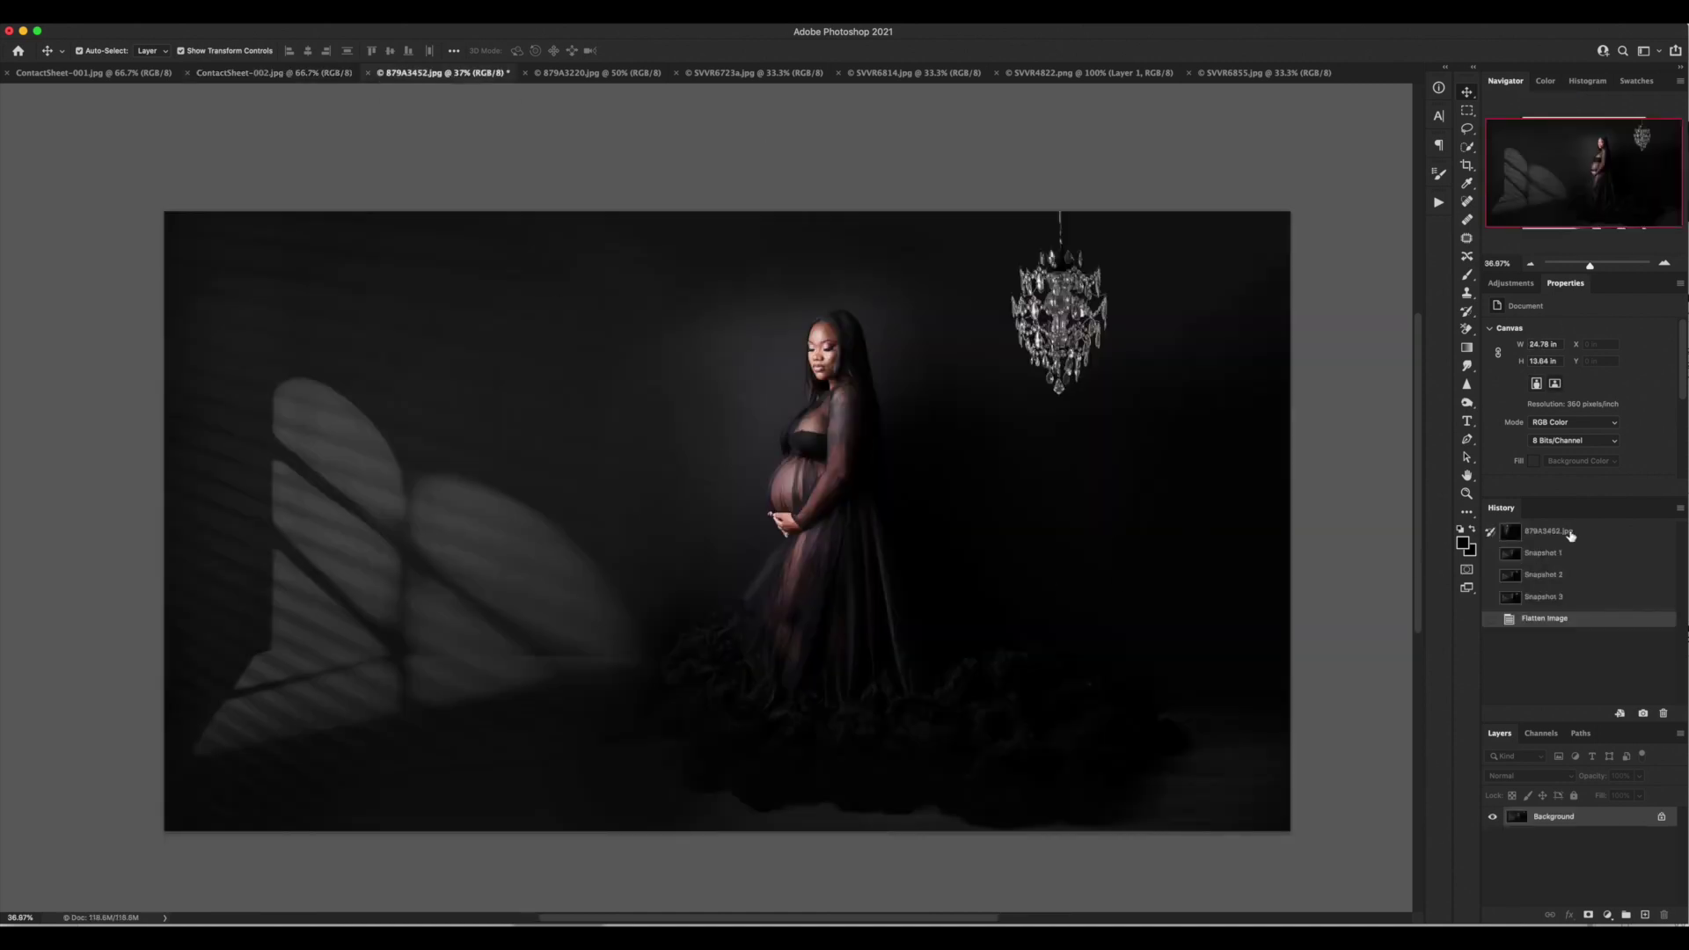
- Compare the original and Snapshots 1–3 in History, ending on the blinds-light stage, then switch to 879A3220.jpg
left_click(1602, 535)
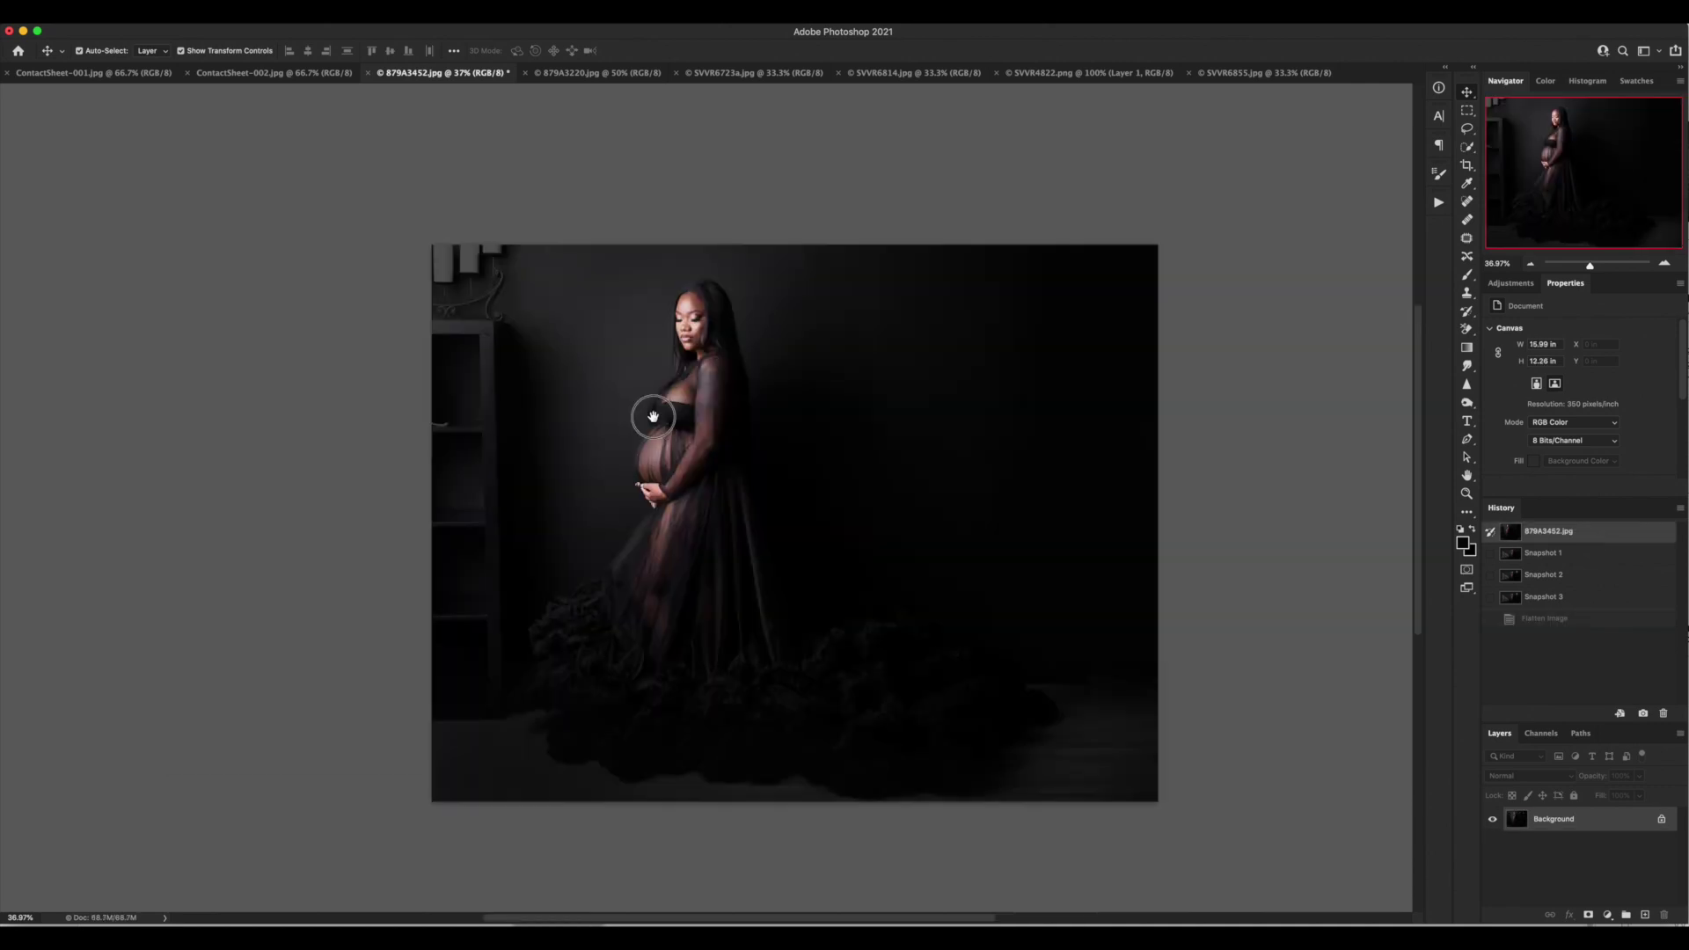
scroll(653, 417, "up", 2)
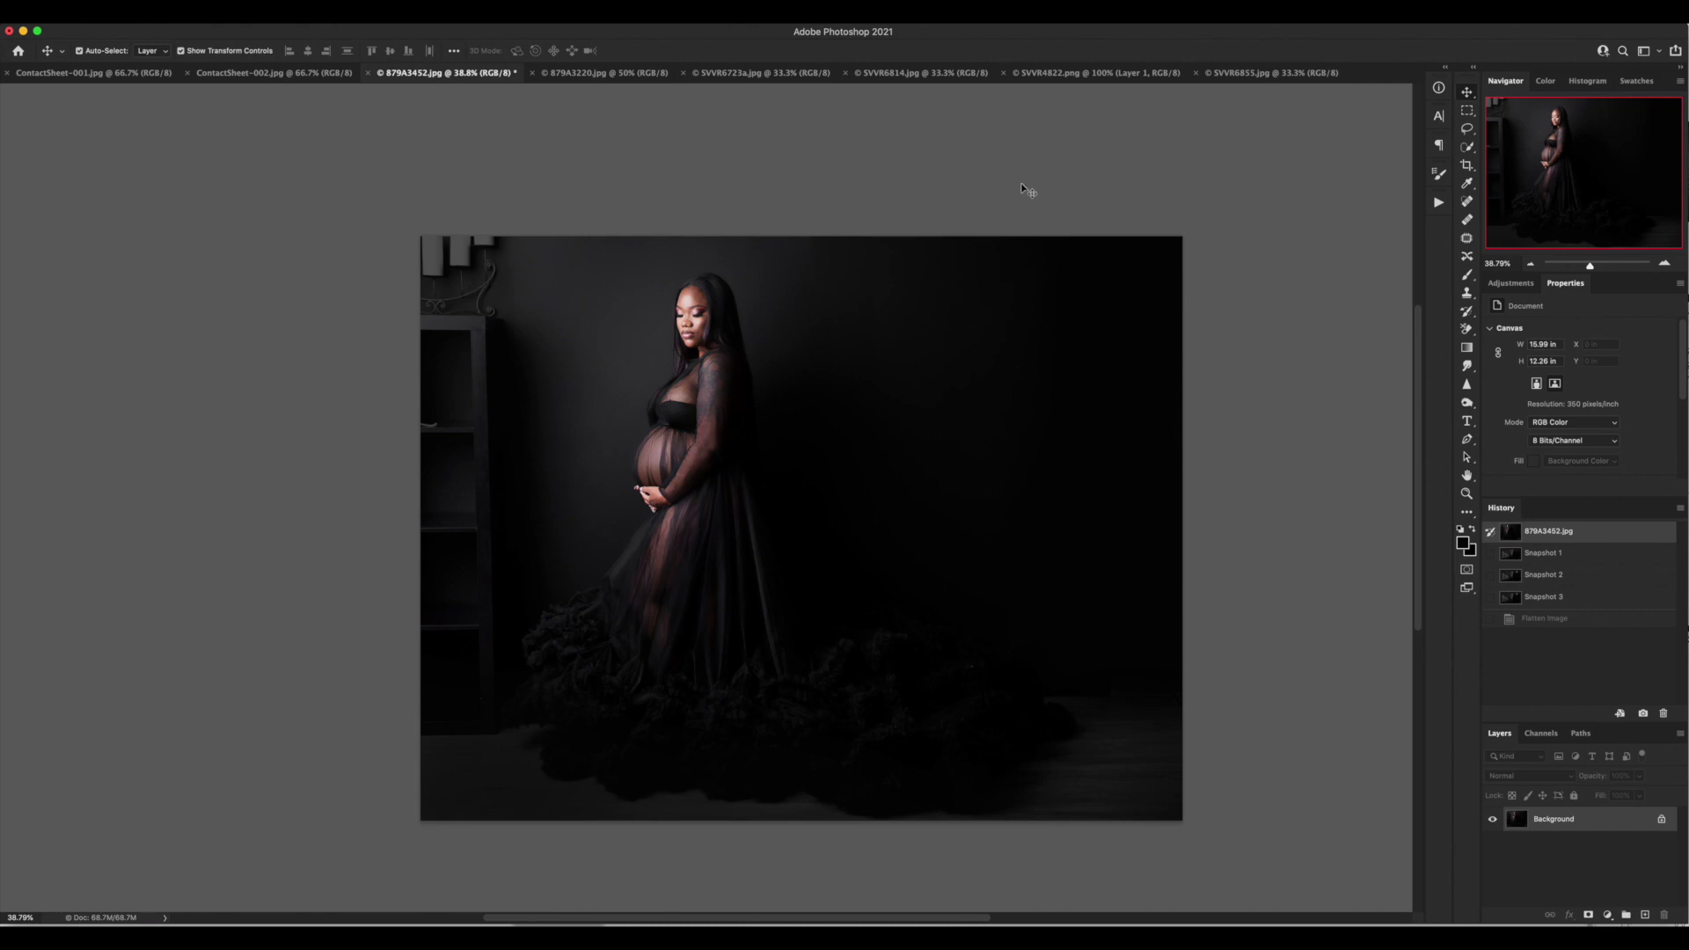
left_click(1588, 560)
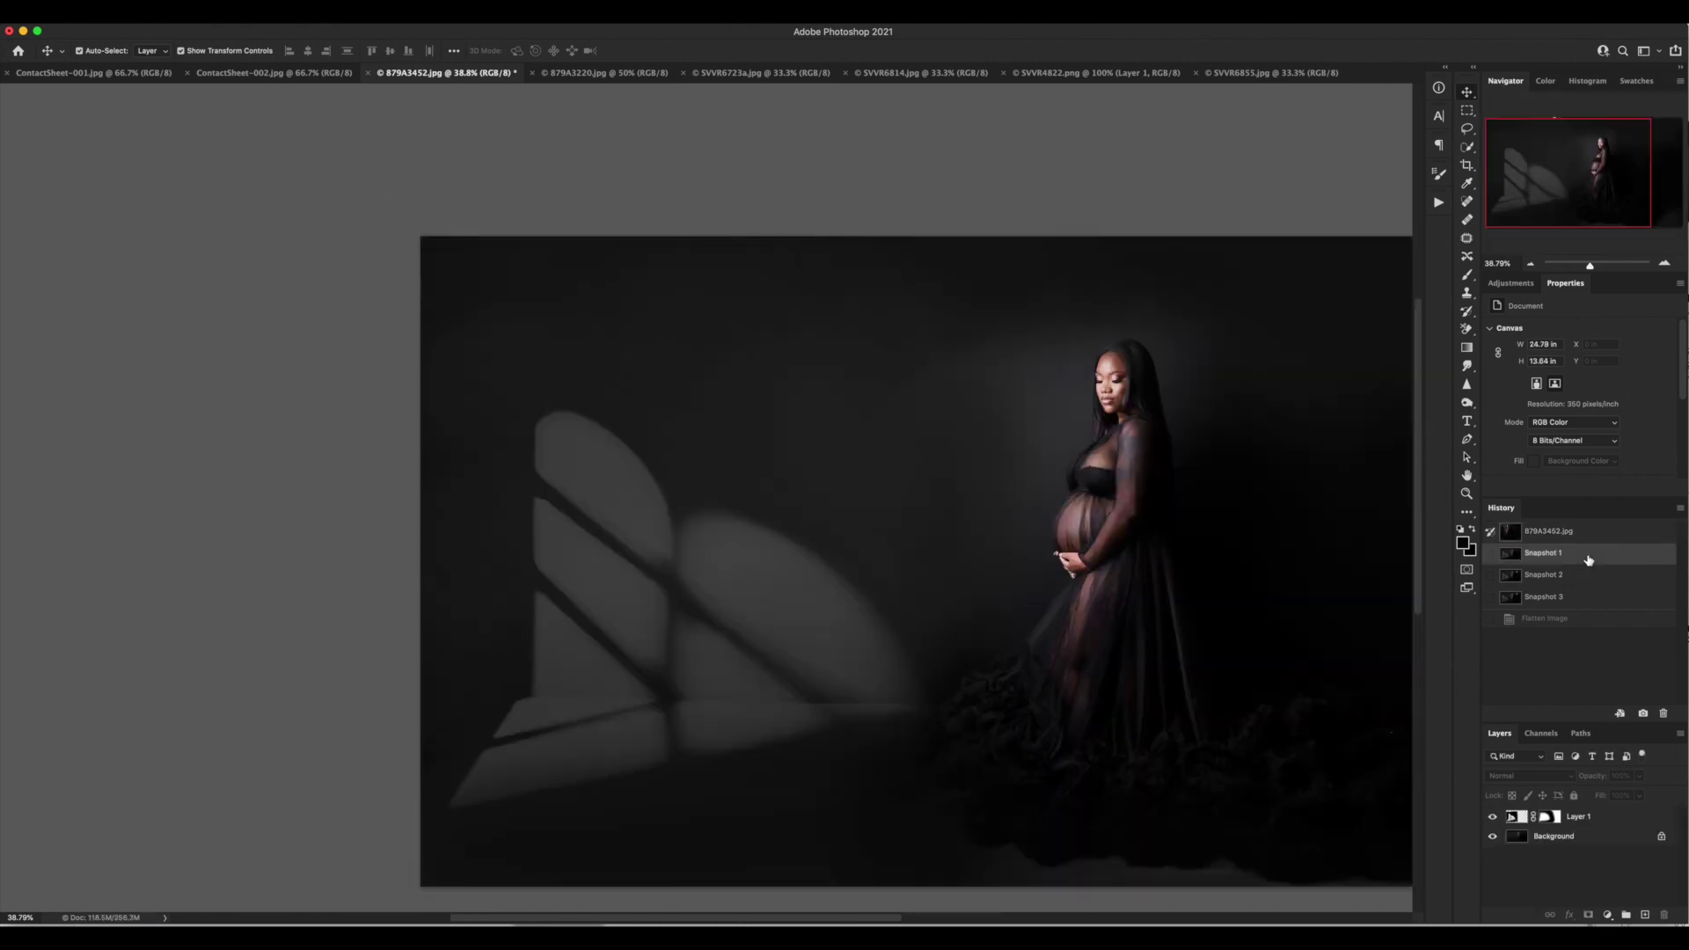
left_click_drag(1275, 501, 1011, 448)
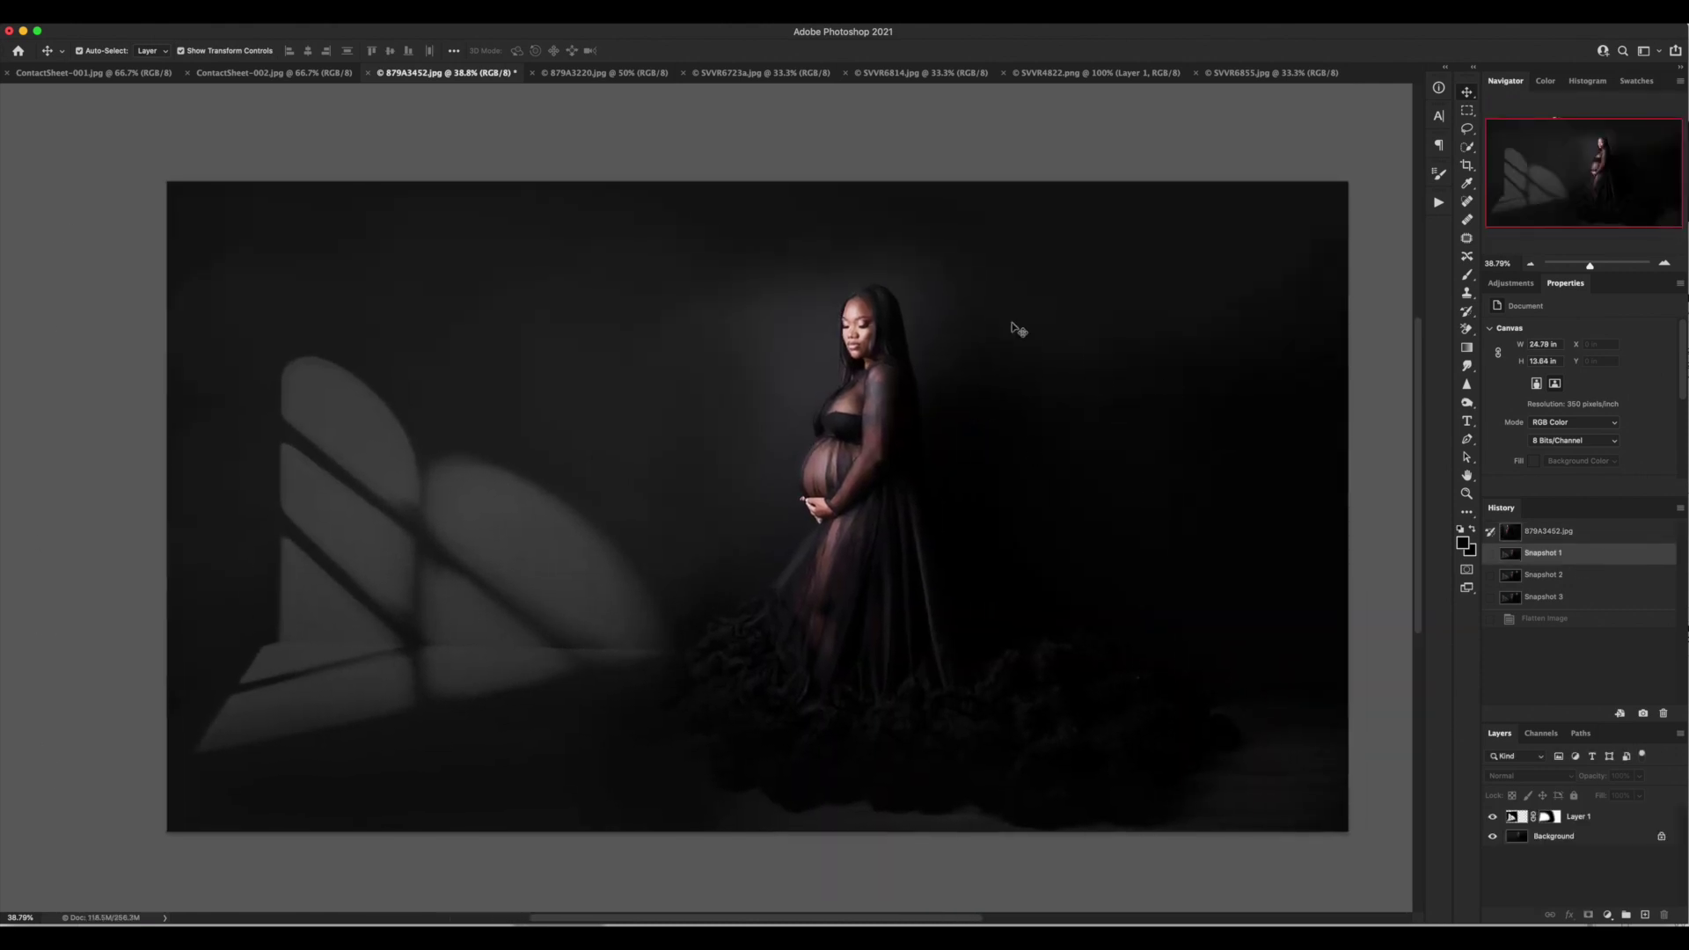
left_click(1605, 579)
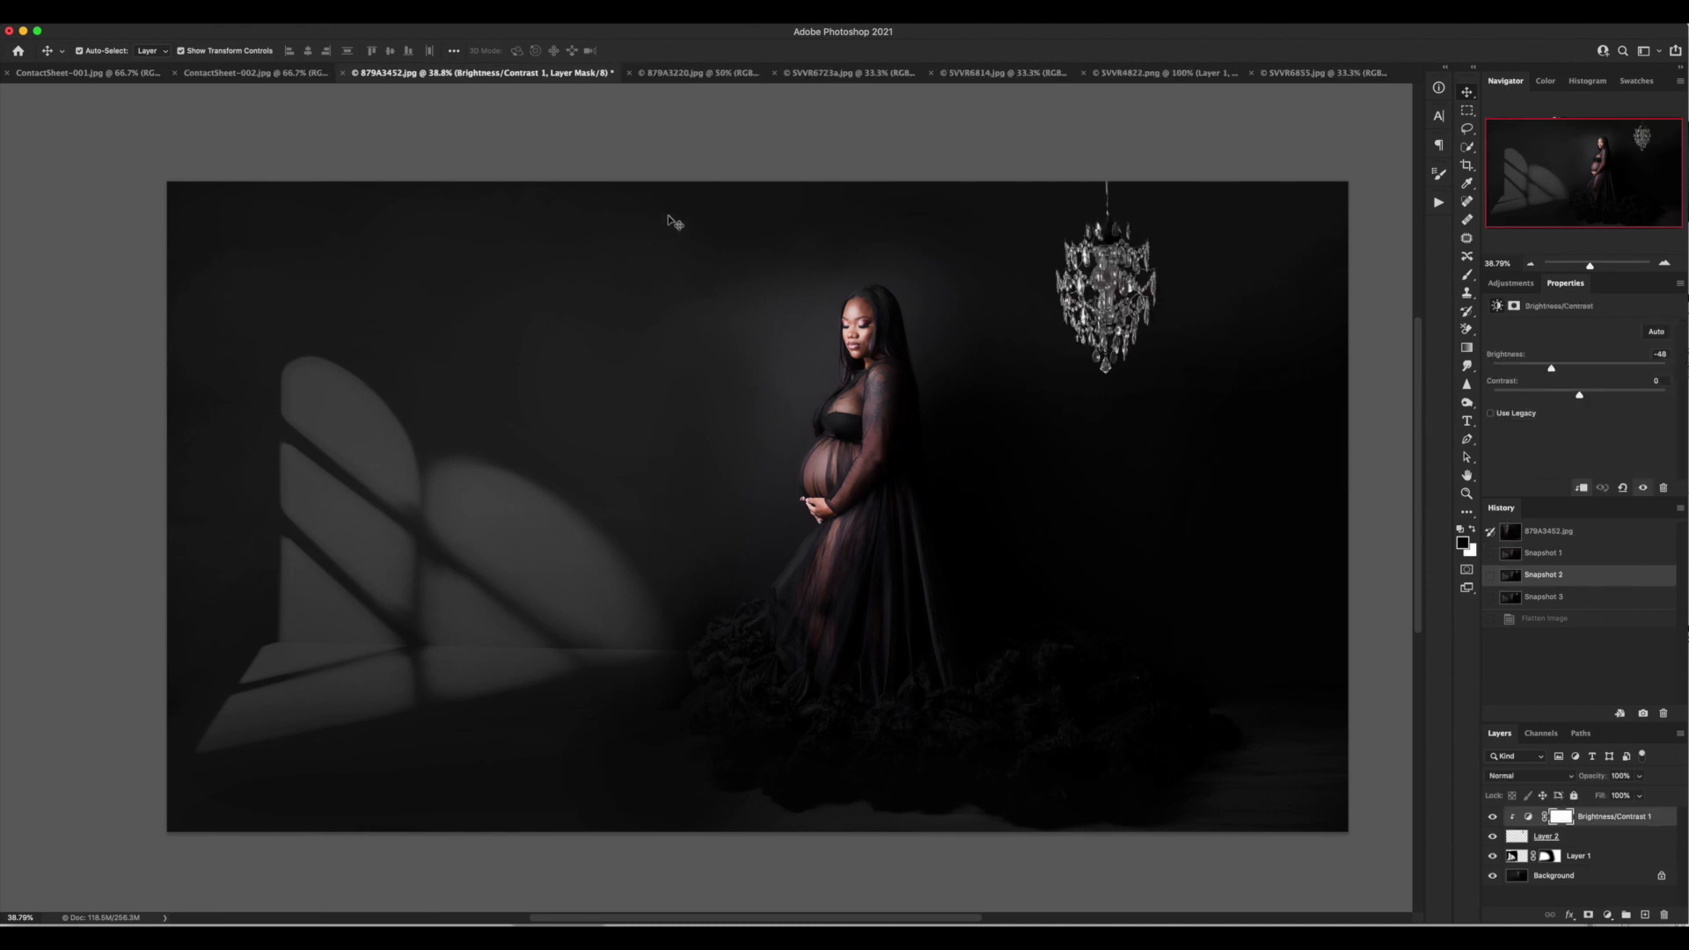
left_click(1552, 599)
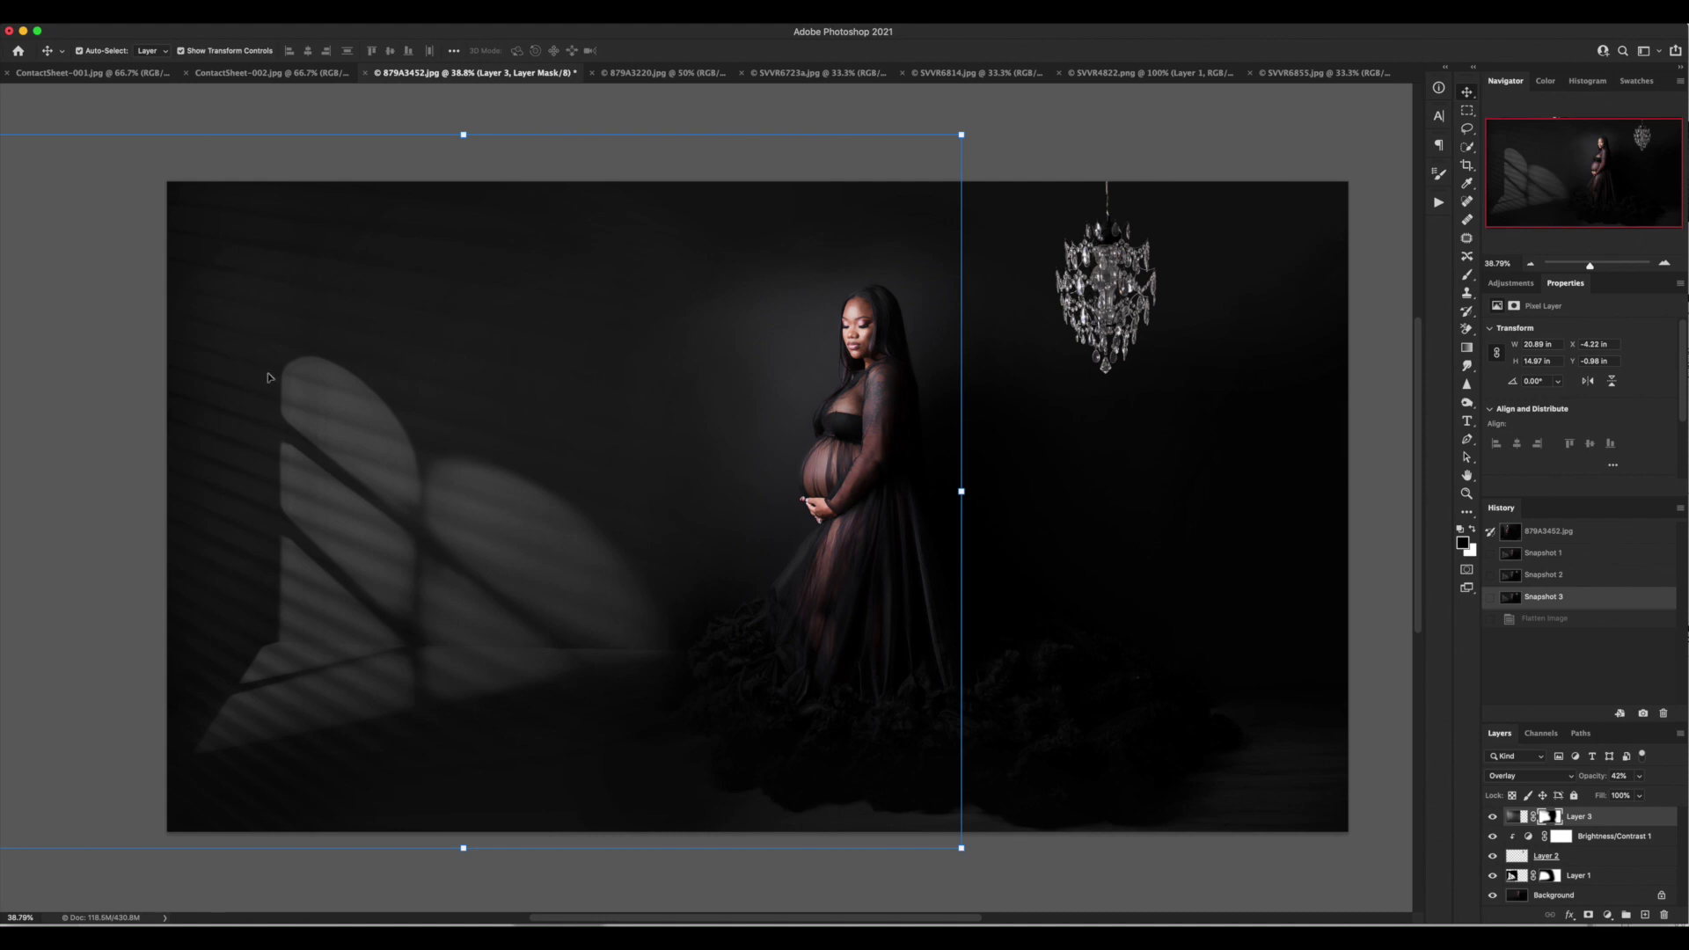
left_click(1119, 438)
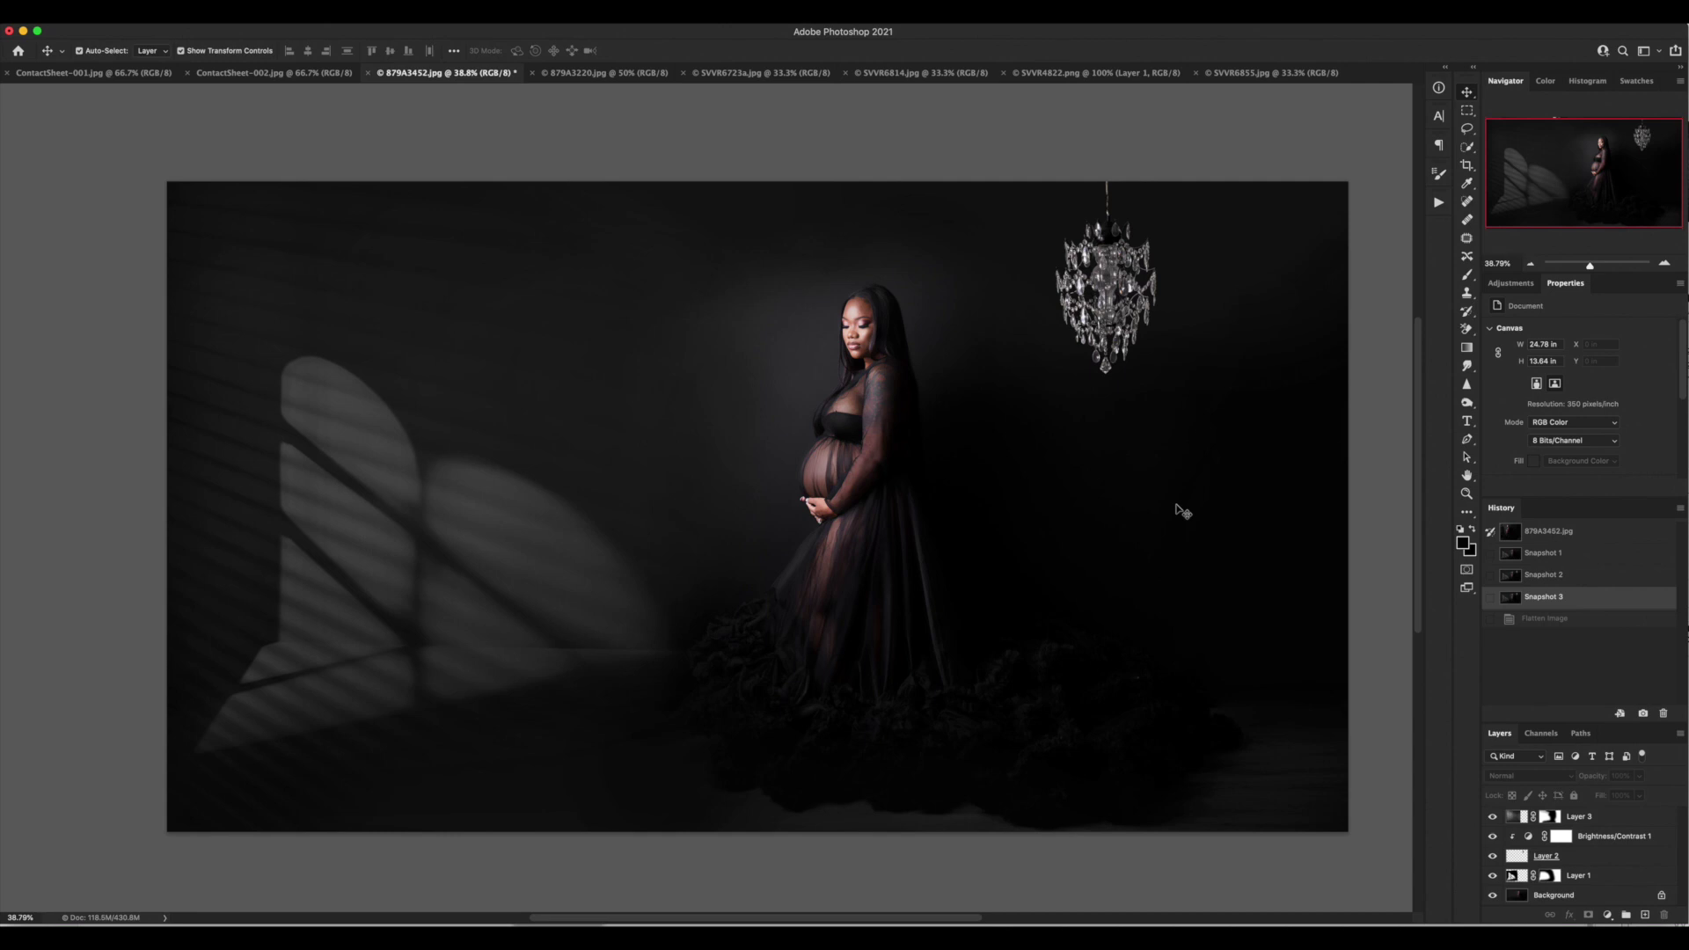
left_click(637, 78)
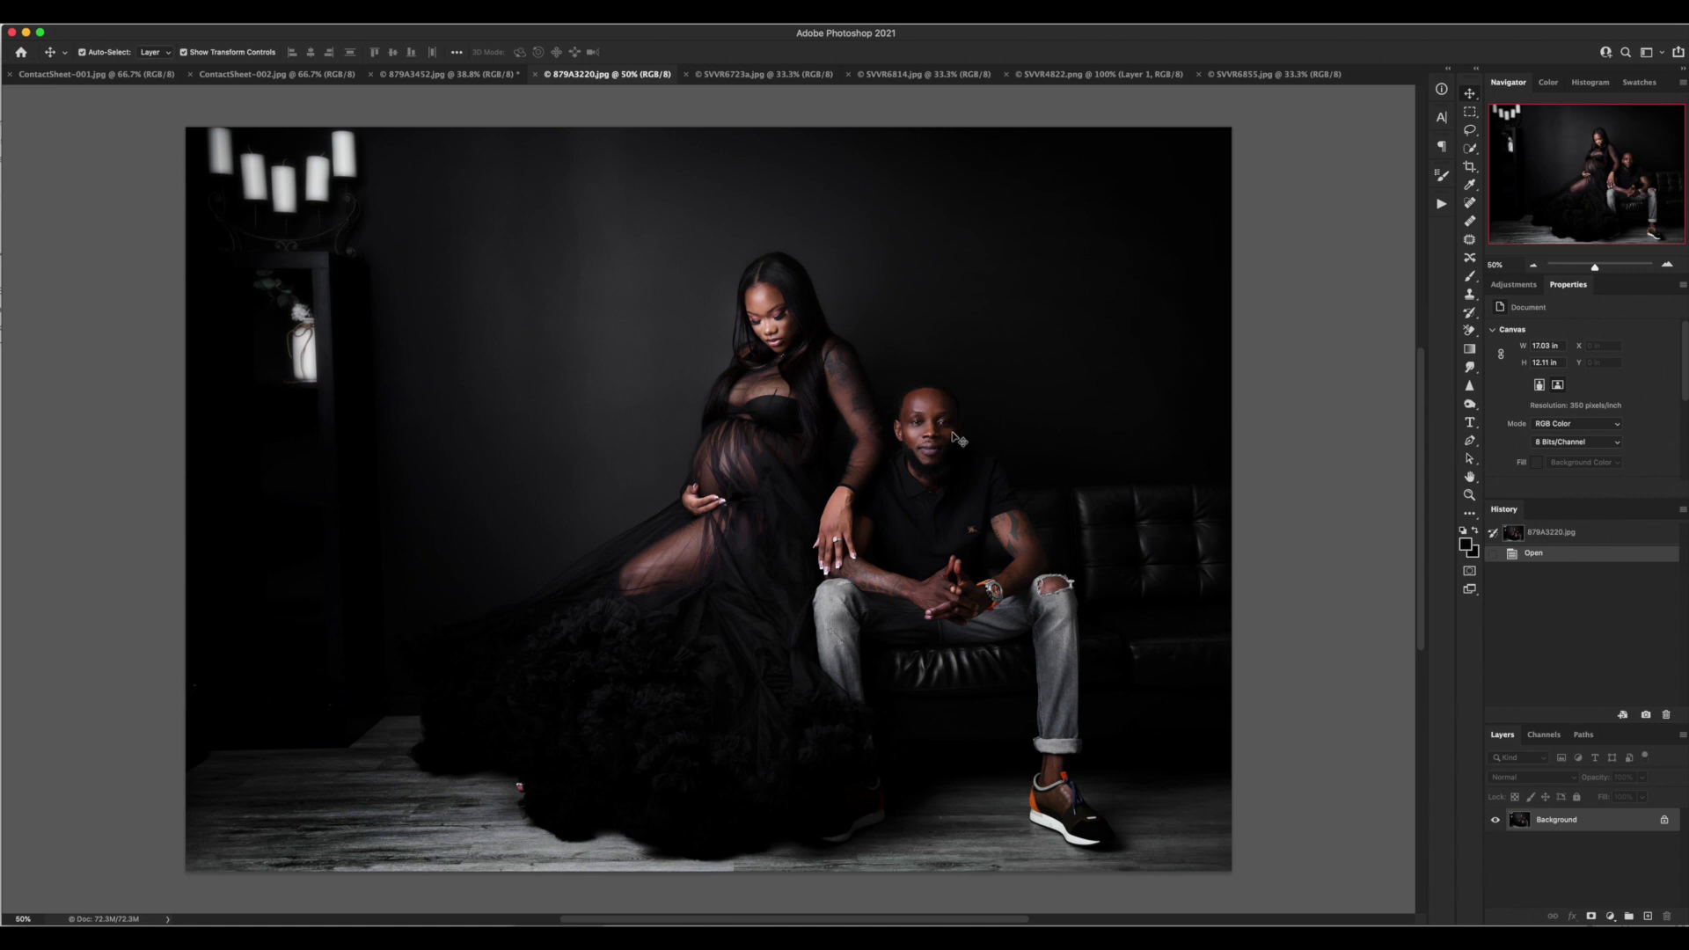
- Crop the couple photo outward to 22.11 × 13.48 in, extending the canvas left and upward
left_click(1469, 167)
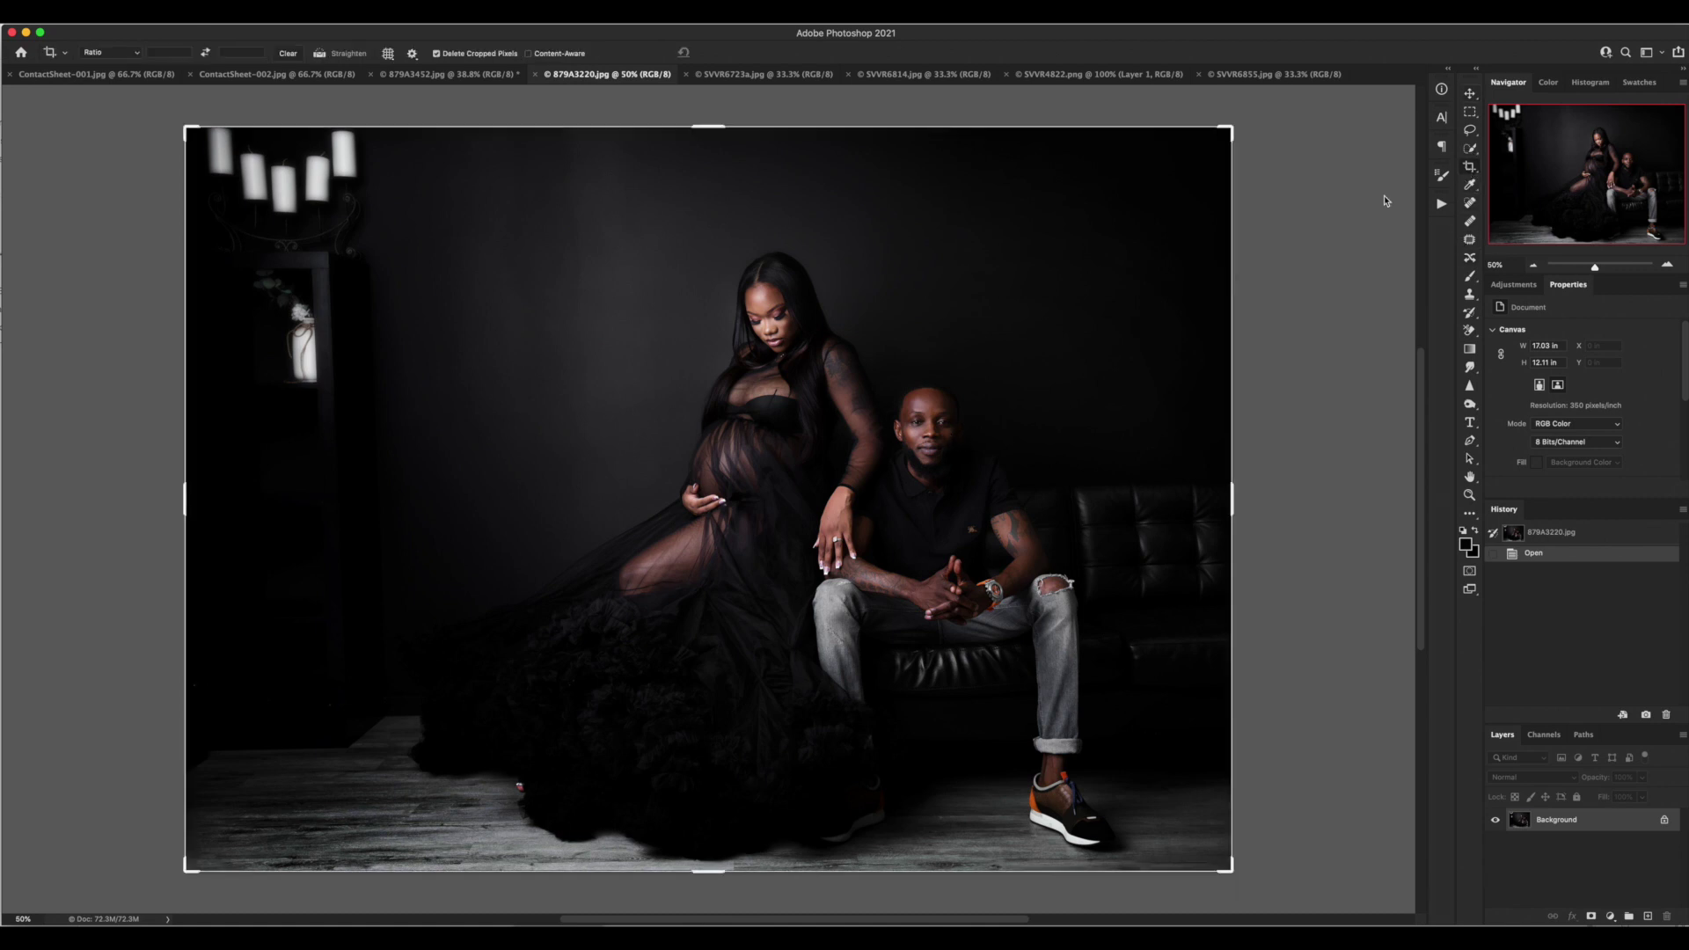
left_click_drag(185, 126, 94, 108)
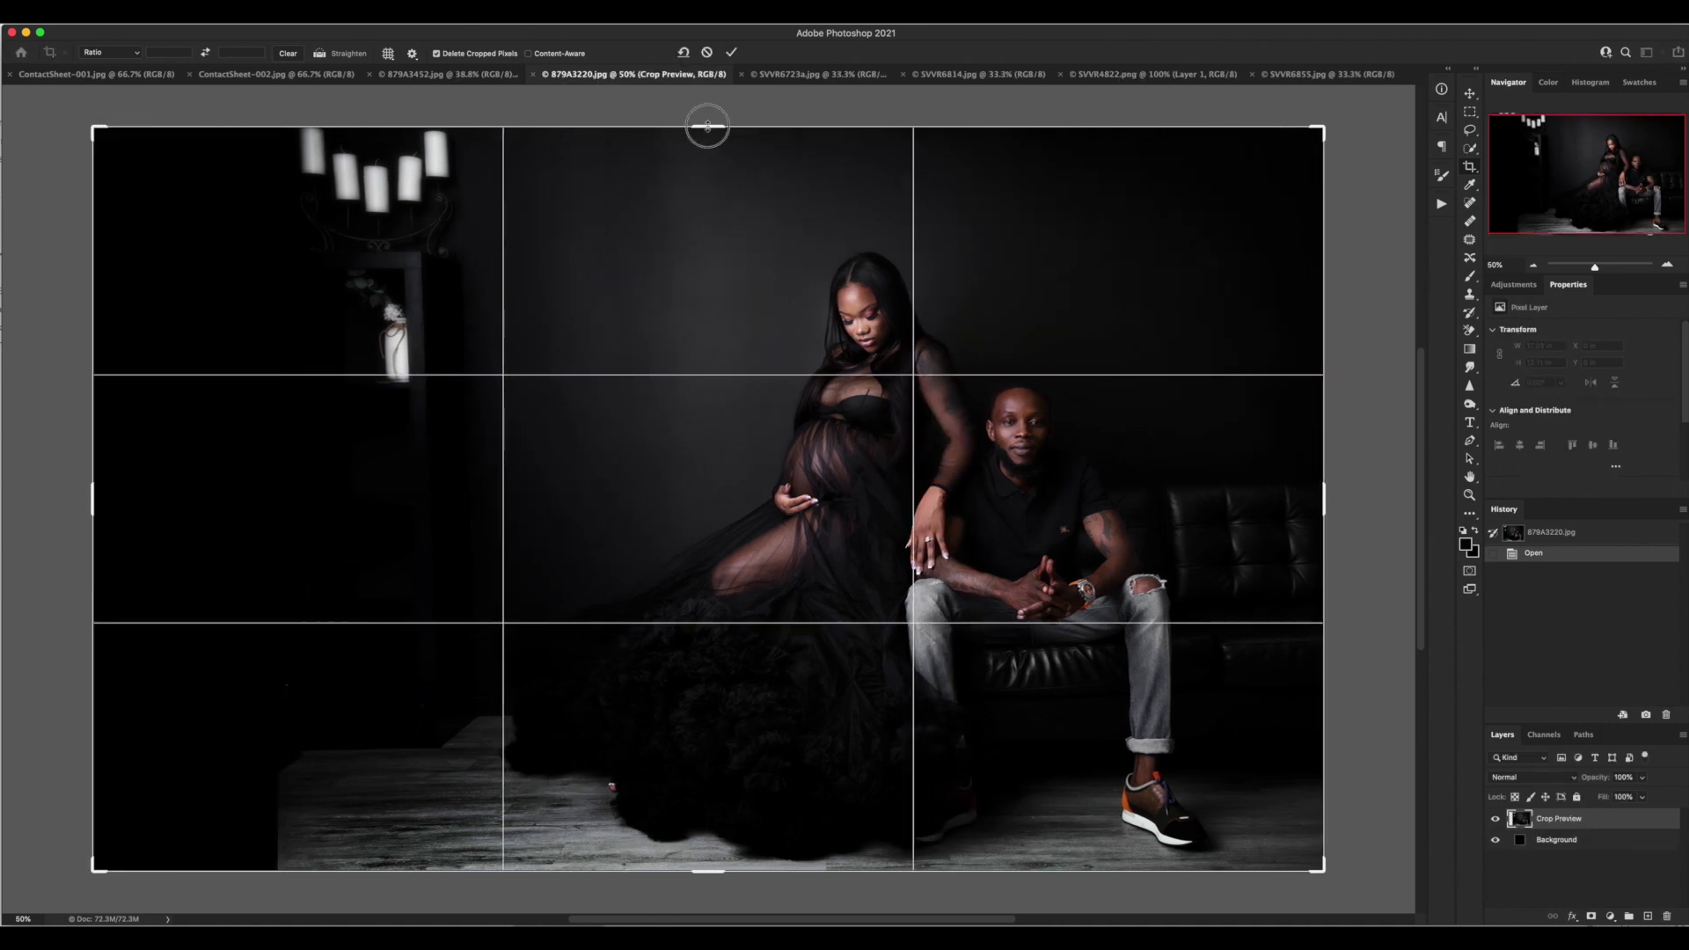
left_click_drag(705, 128, 701, 55)
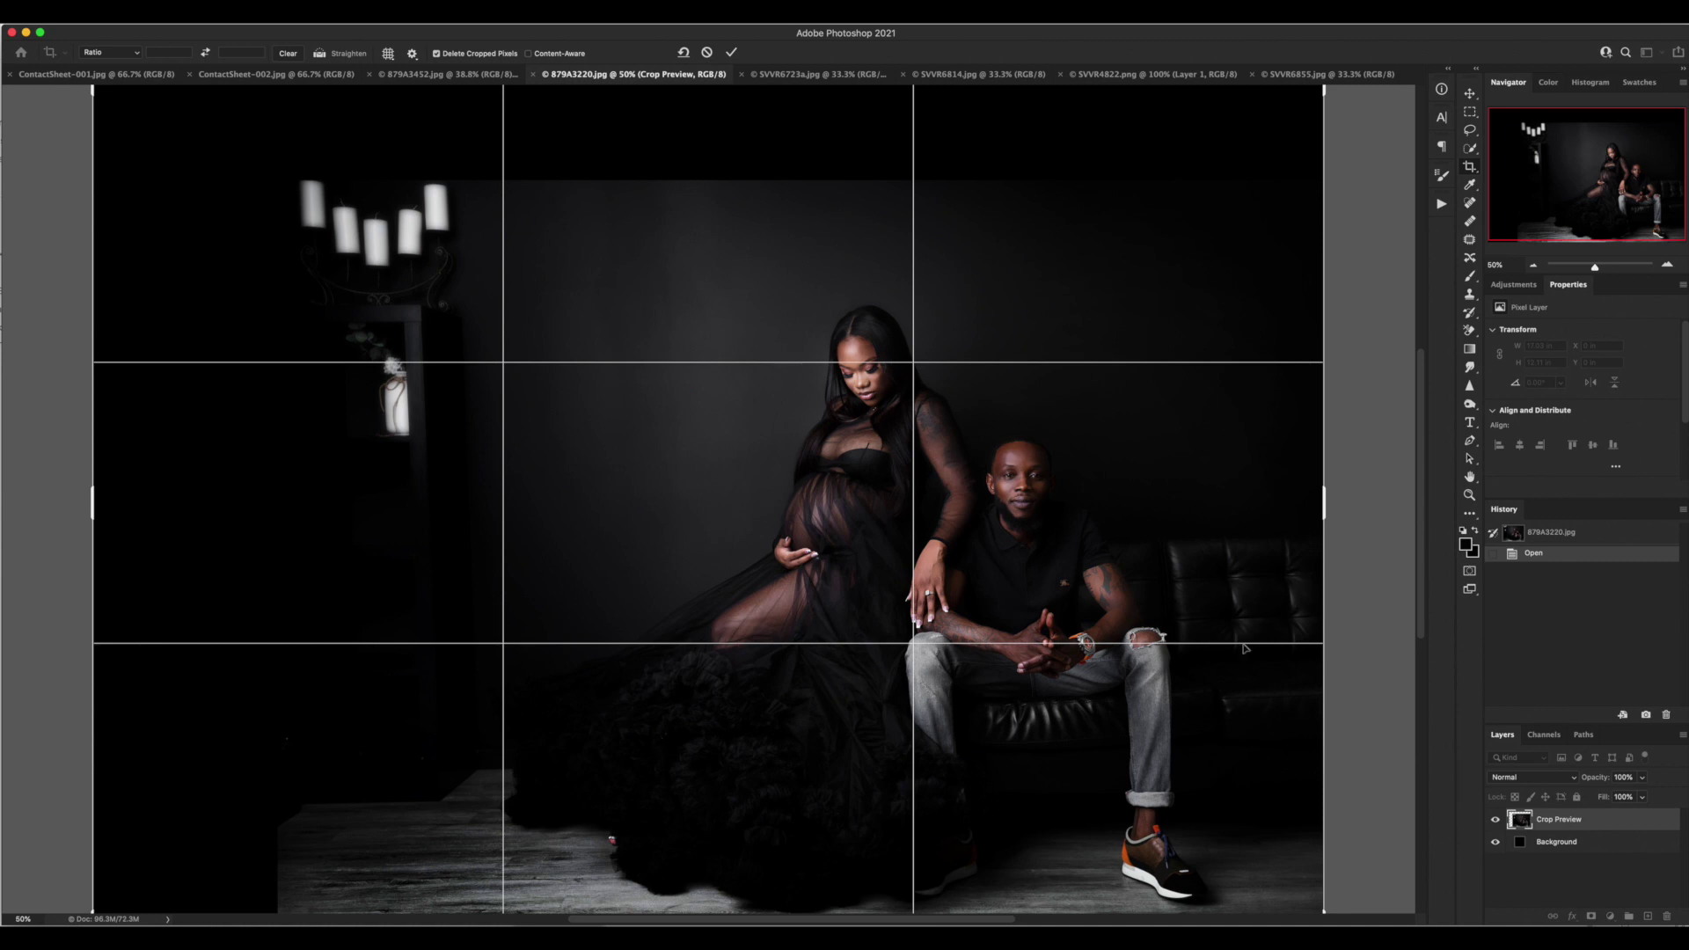
scroll(1241, 572, "down", 3)
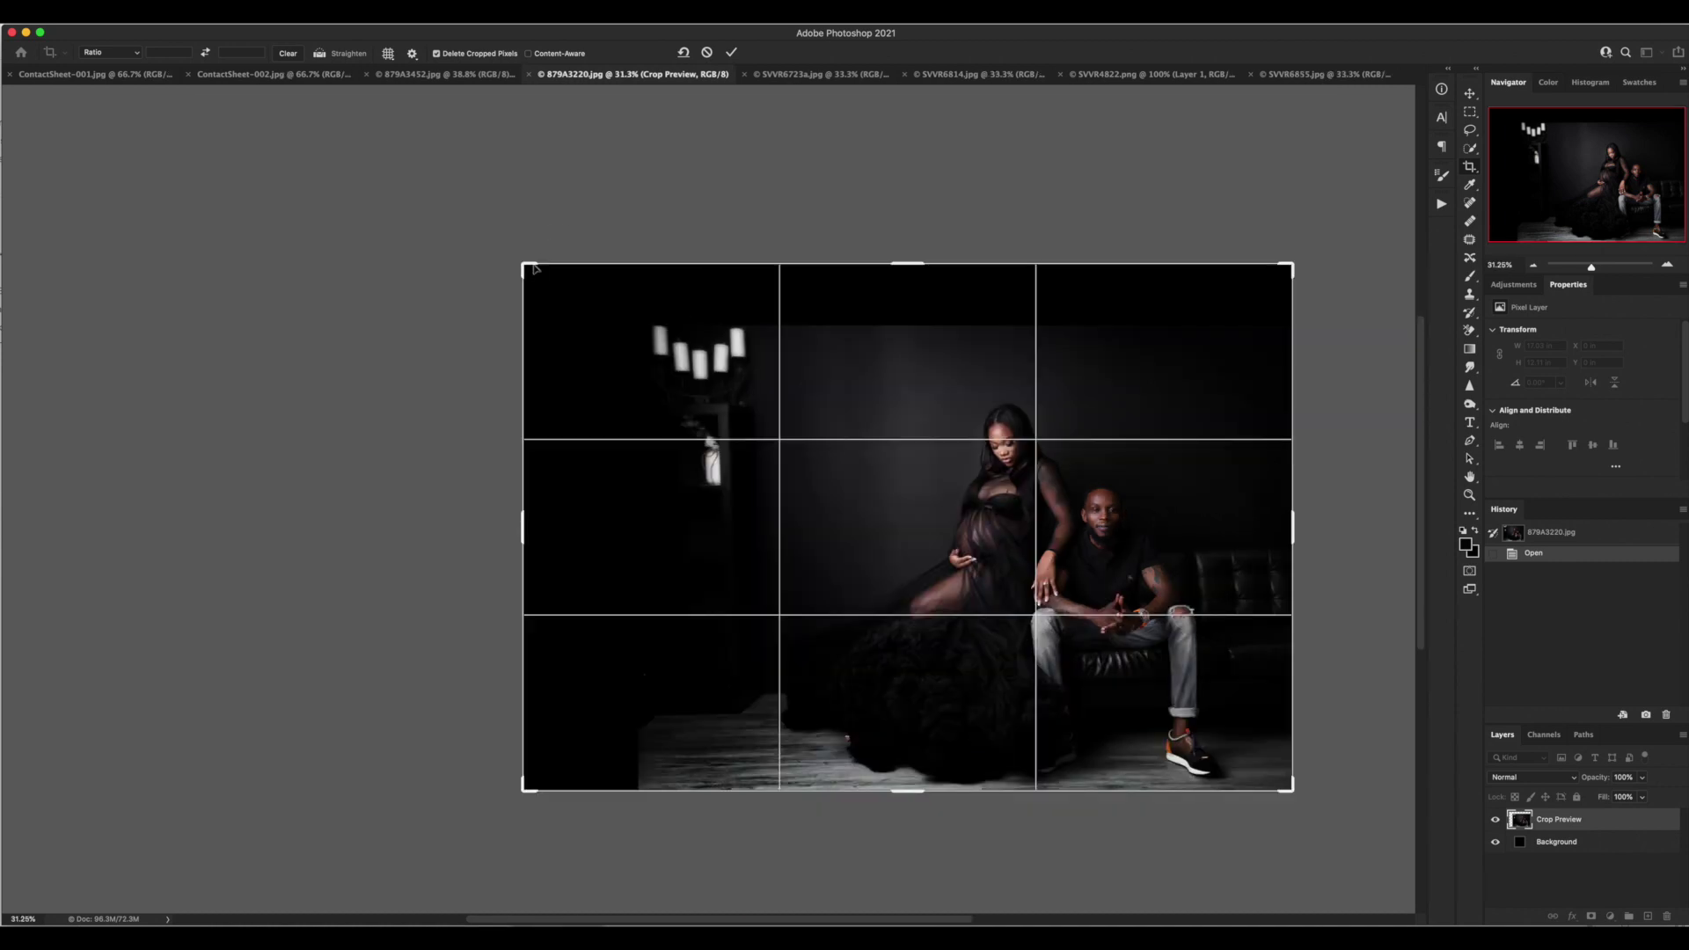
left_click_drag(533, 268, 494, 266)
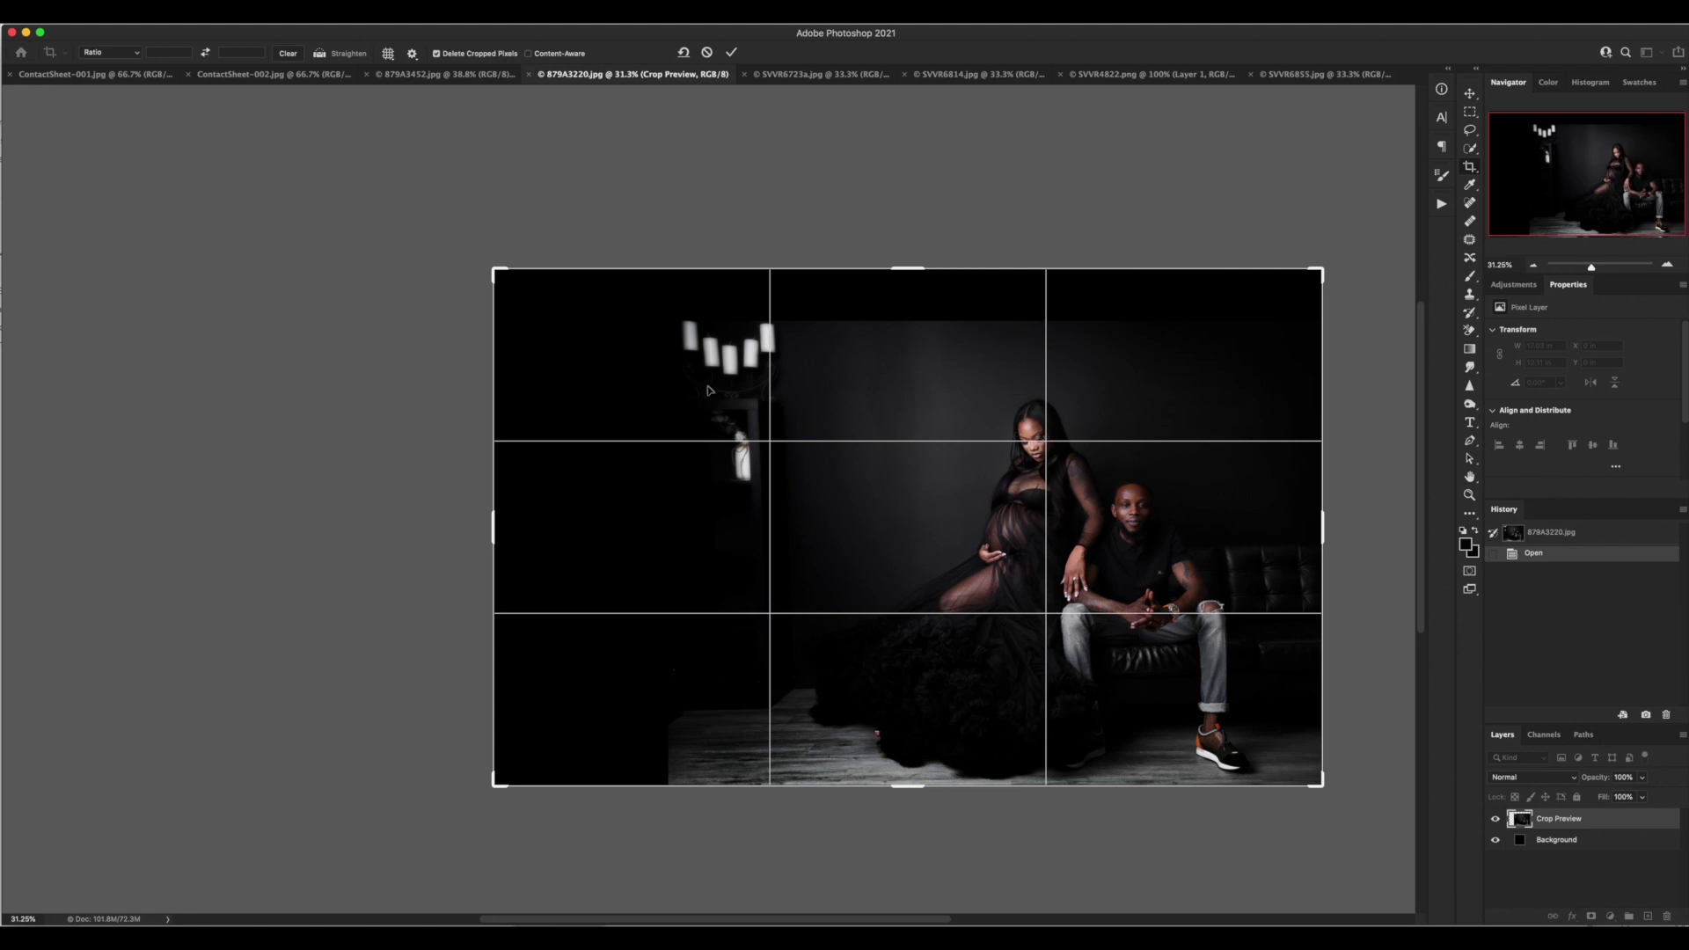
left_click_drag(491, 263, 481, 264)
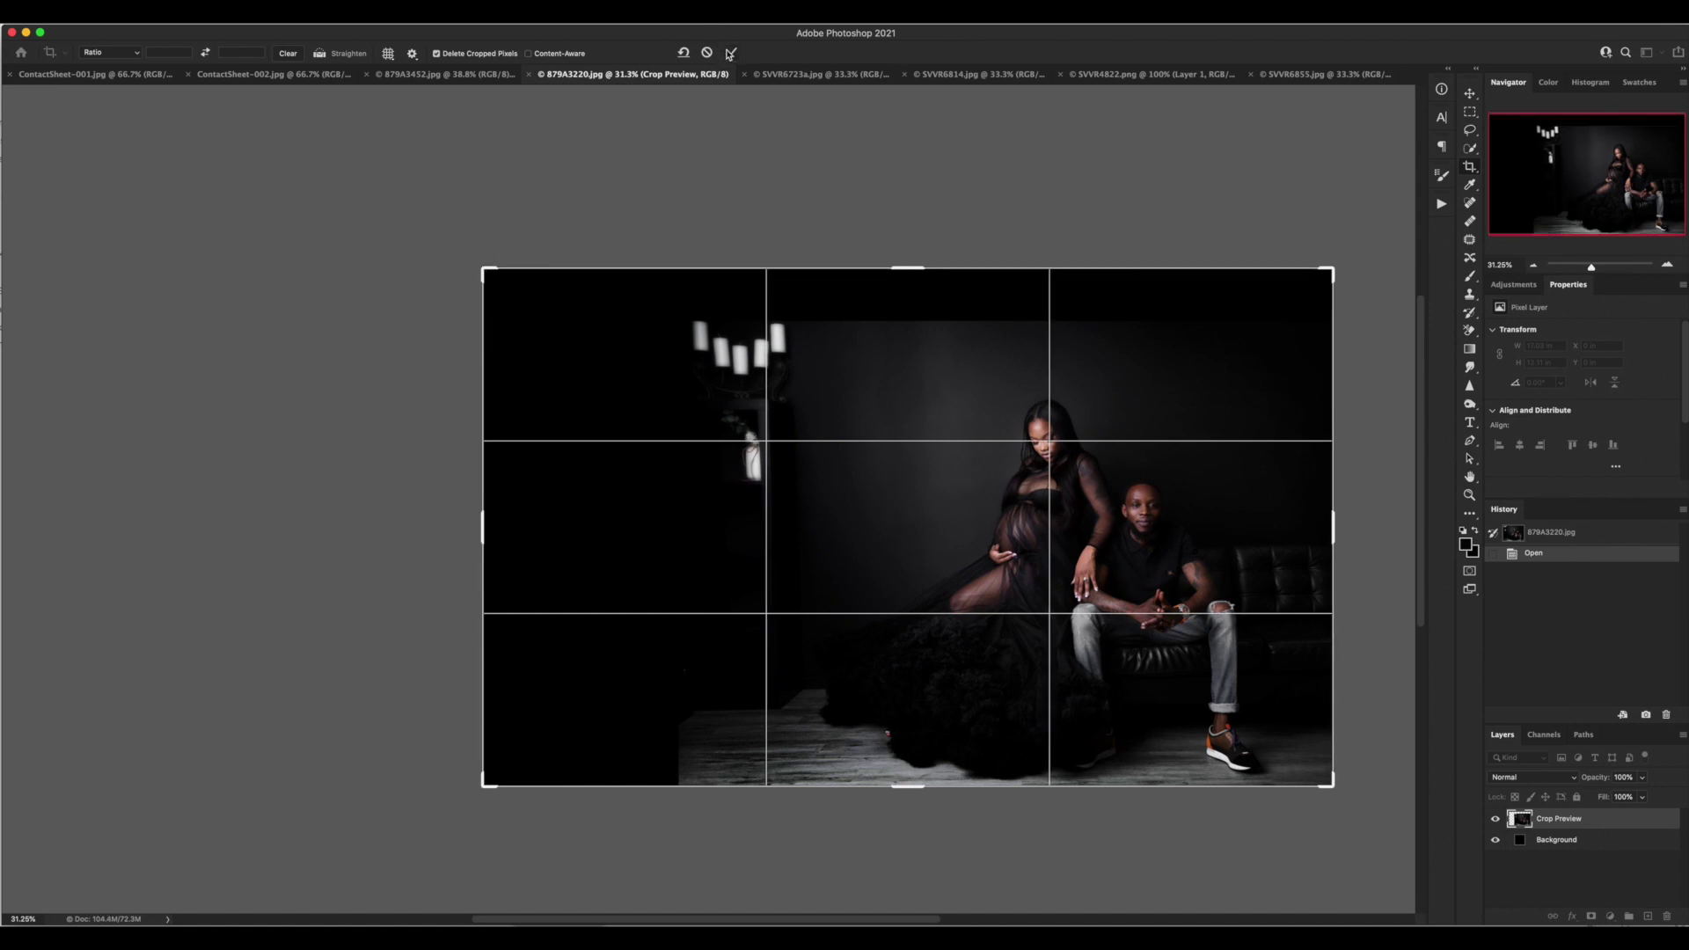
left_click(730, 54)
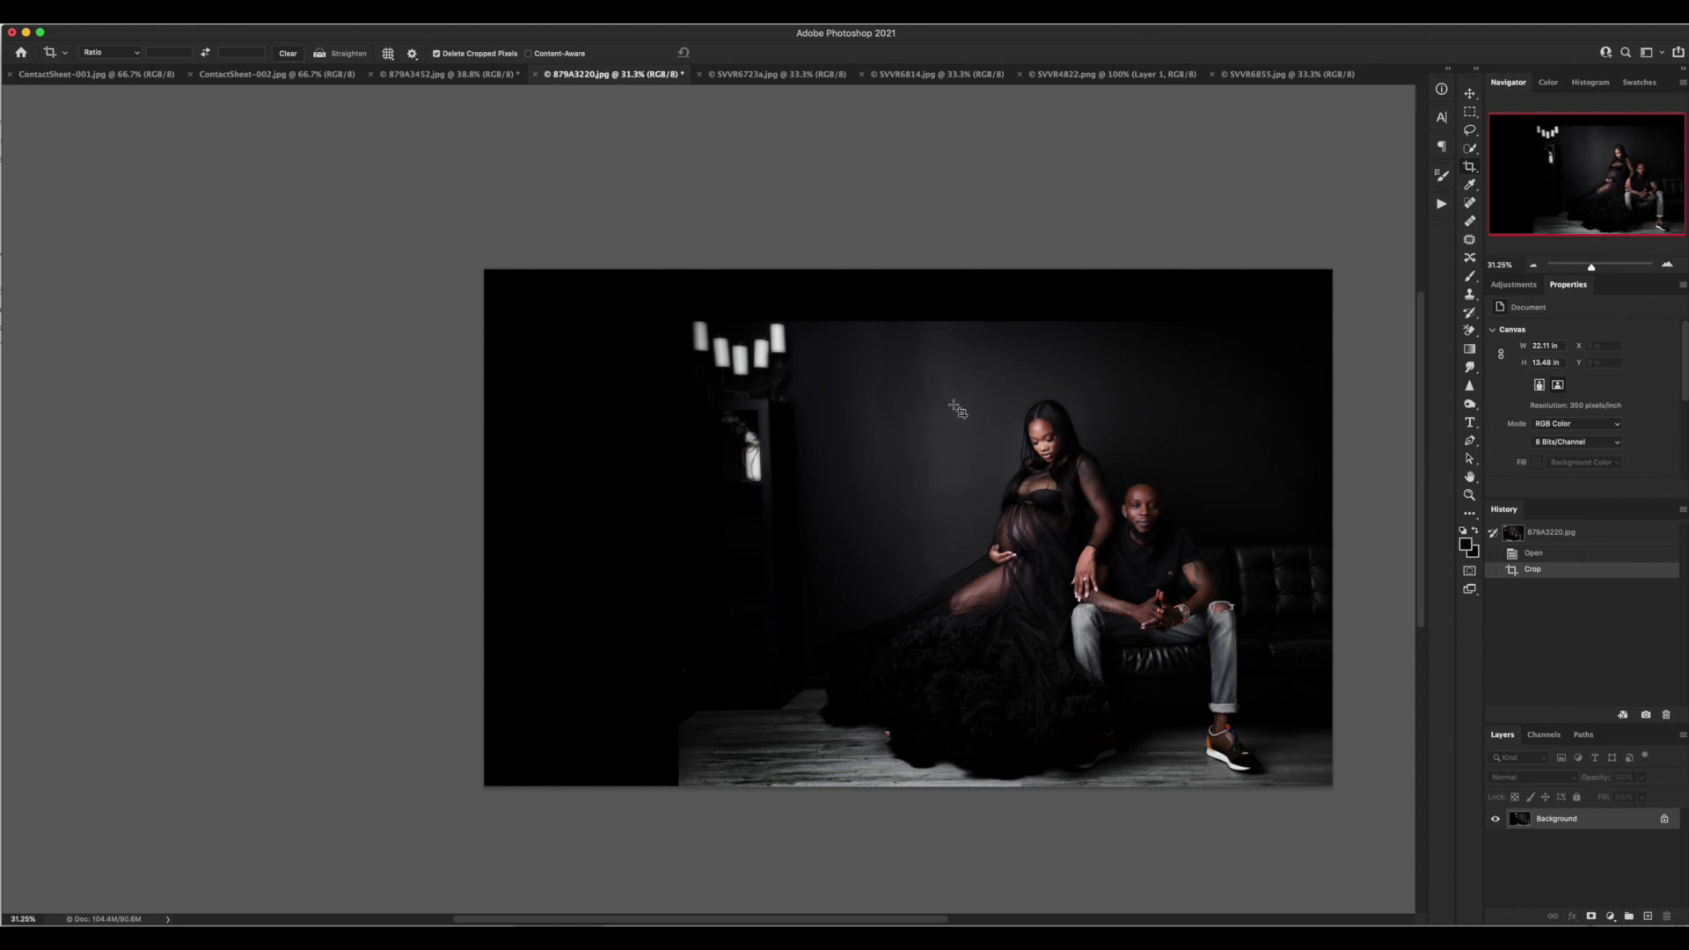
- Sample the dark wall tone with the Brush and paint the empty top strip and a soft glow on the left wall
scroll(1046, 576, "down", 3)
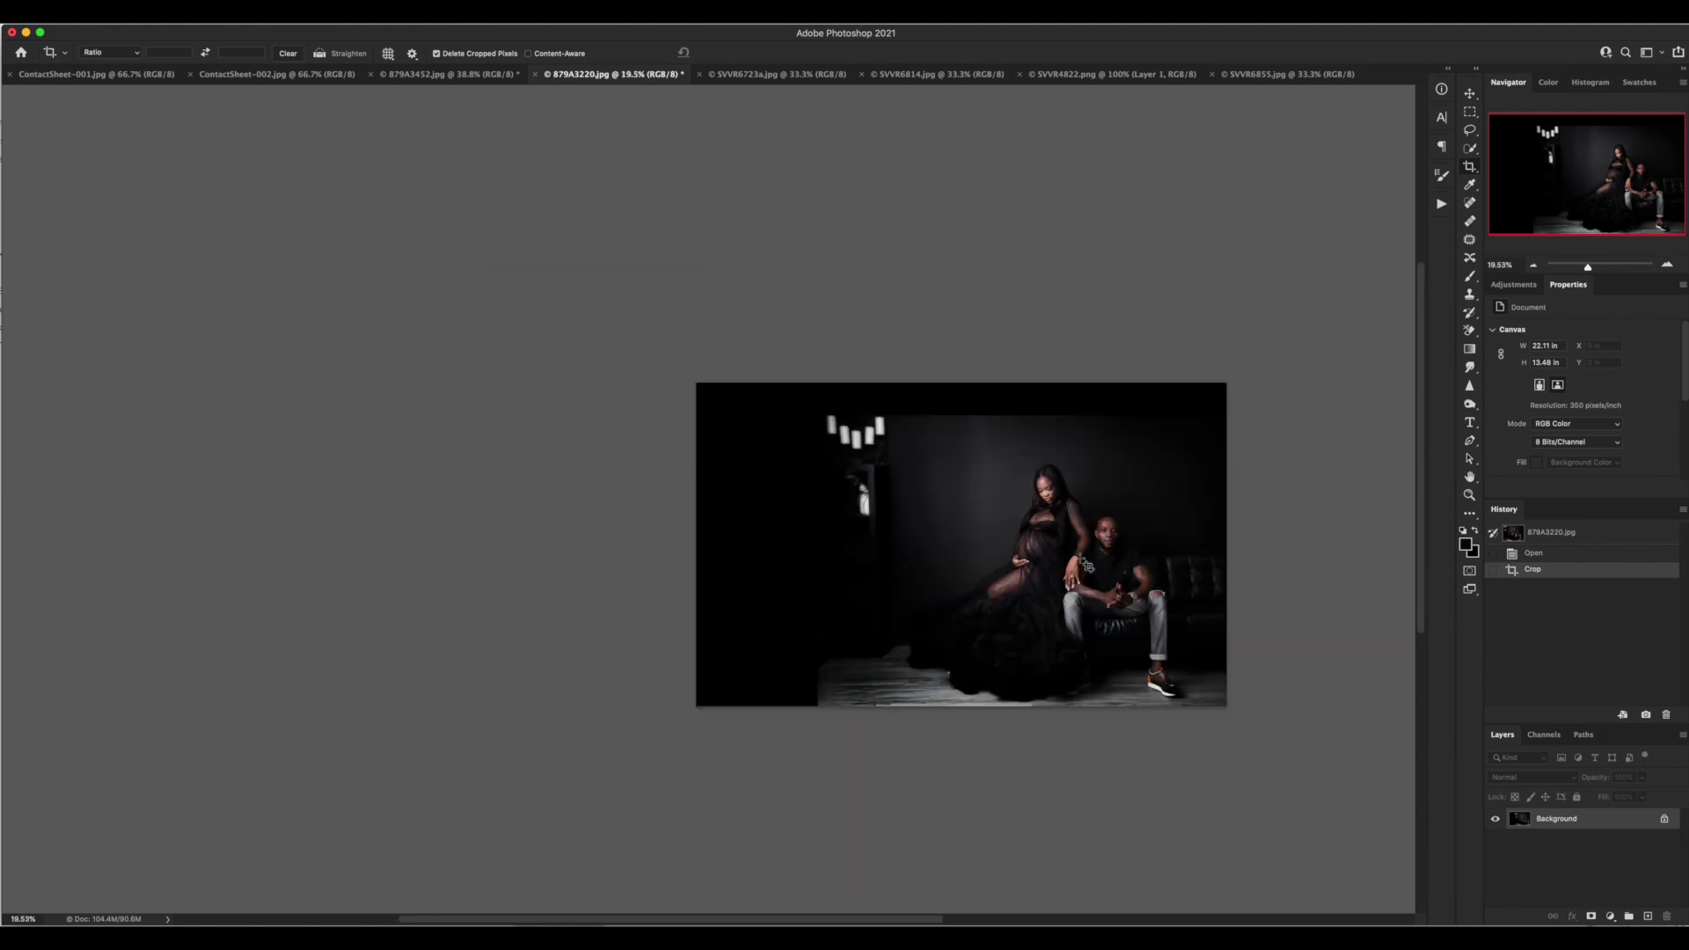
left_click(1472, 278)
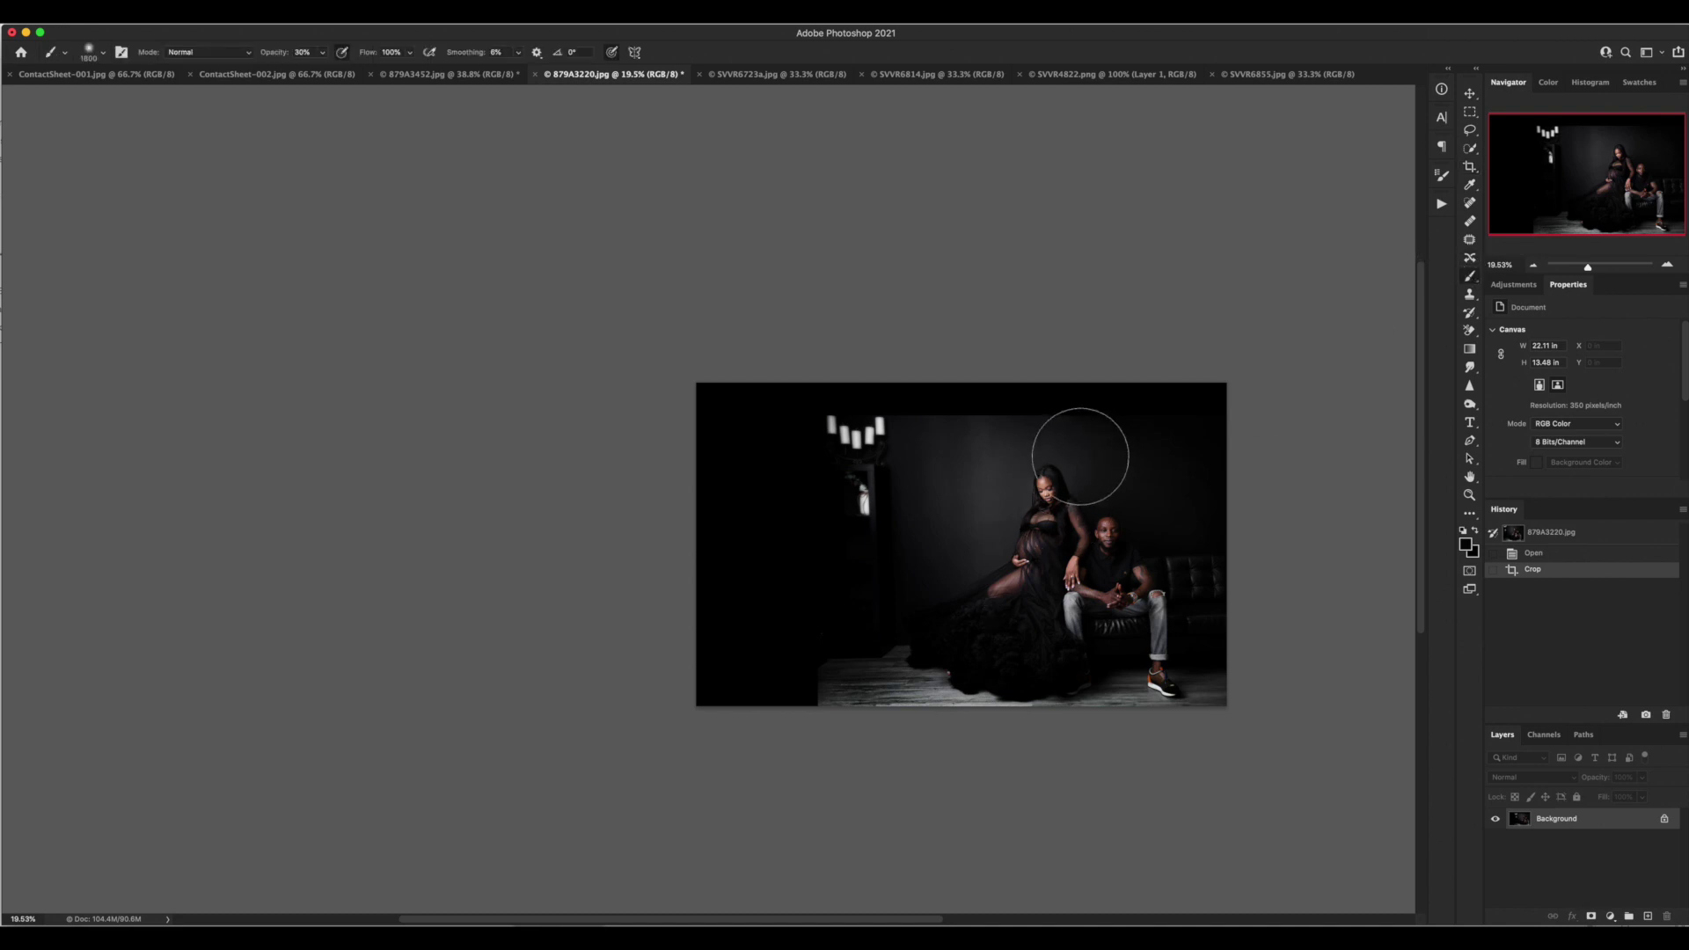
left_click(1470, 167)
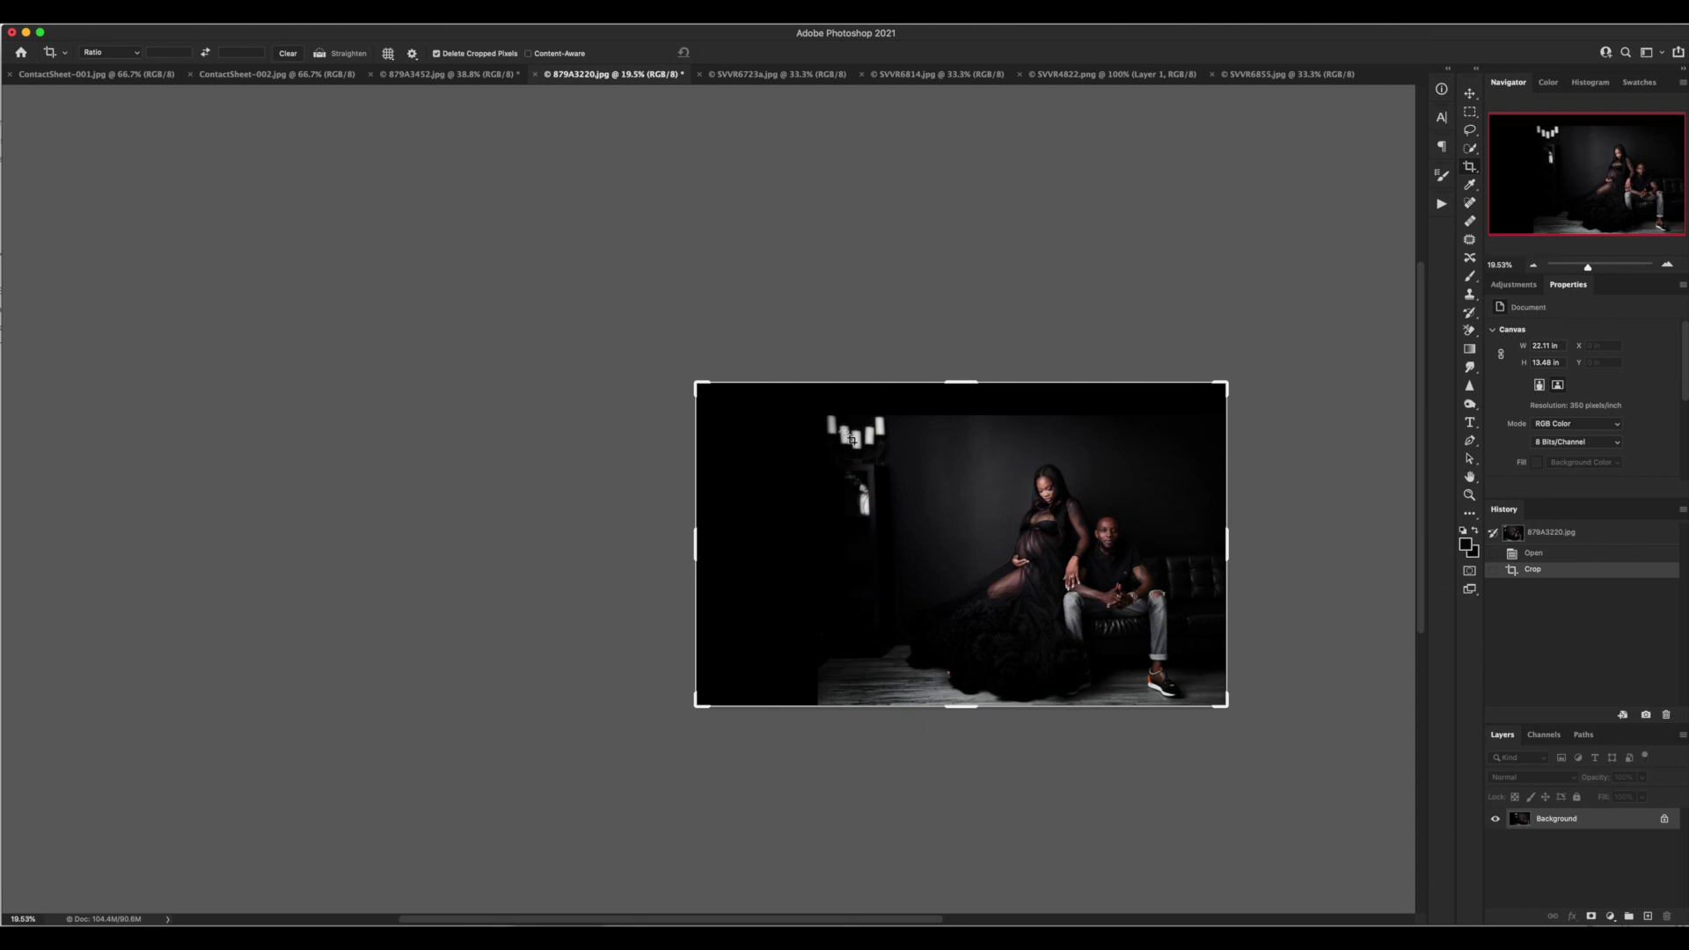
left_click(1470, 277)
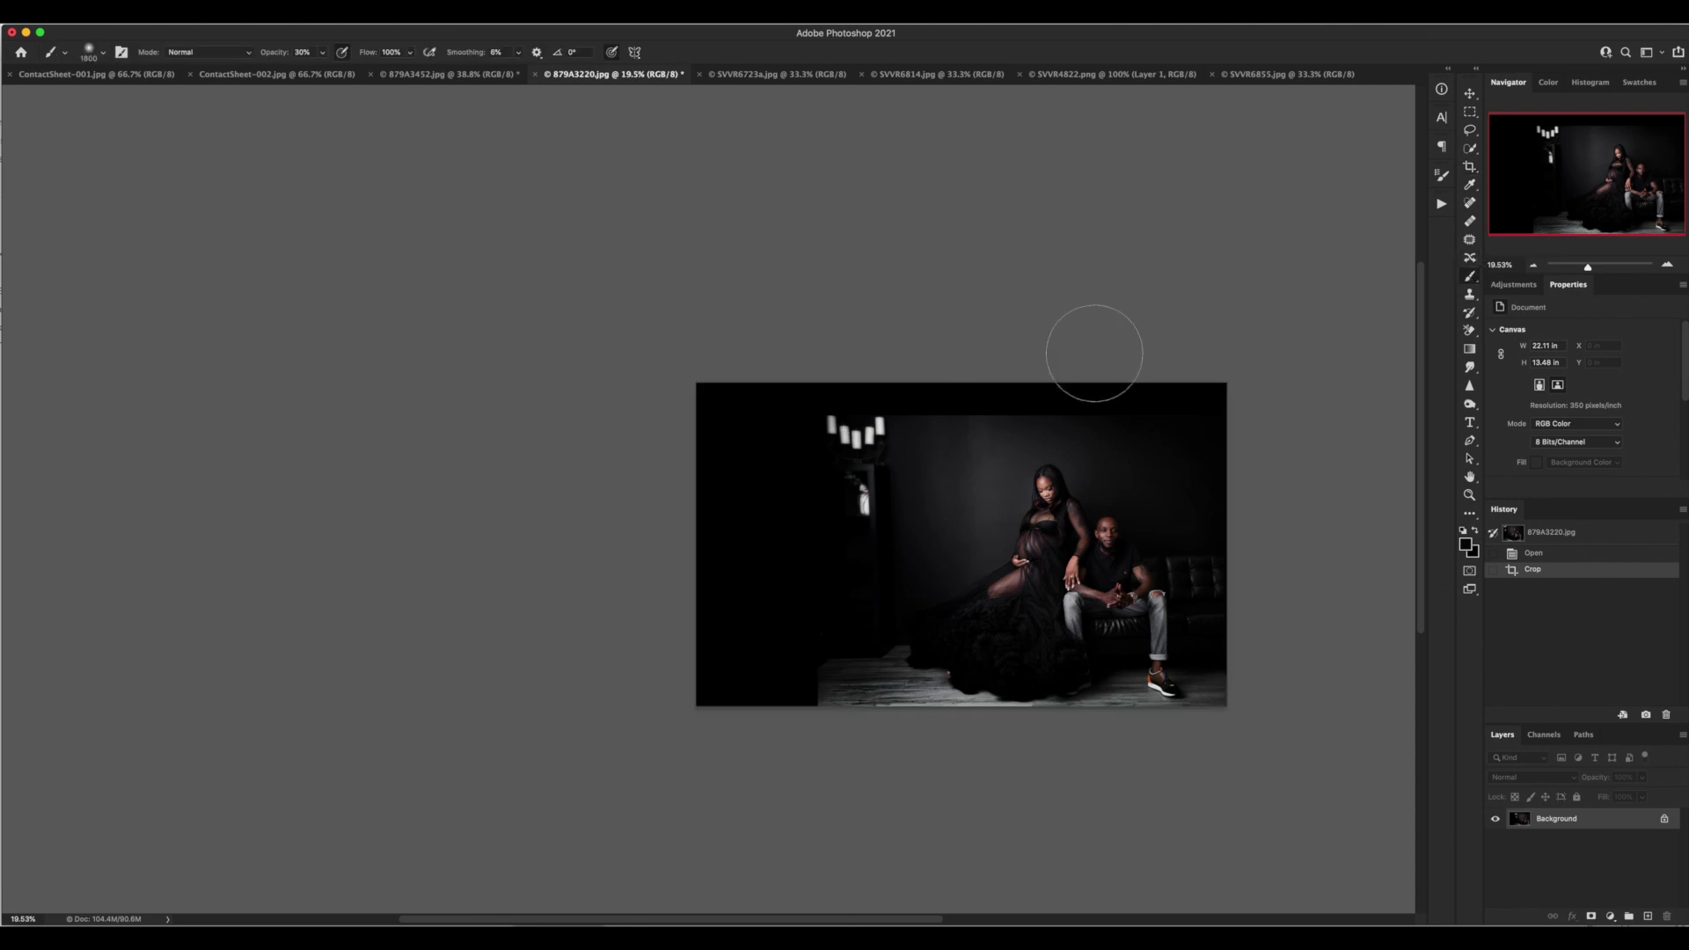
scroll(1004, 421, "up", 3)
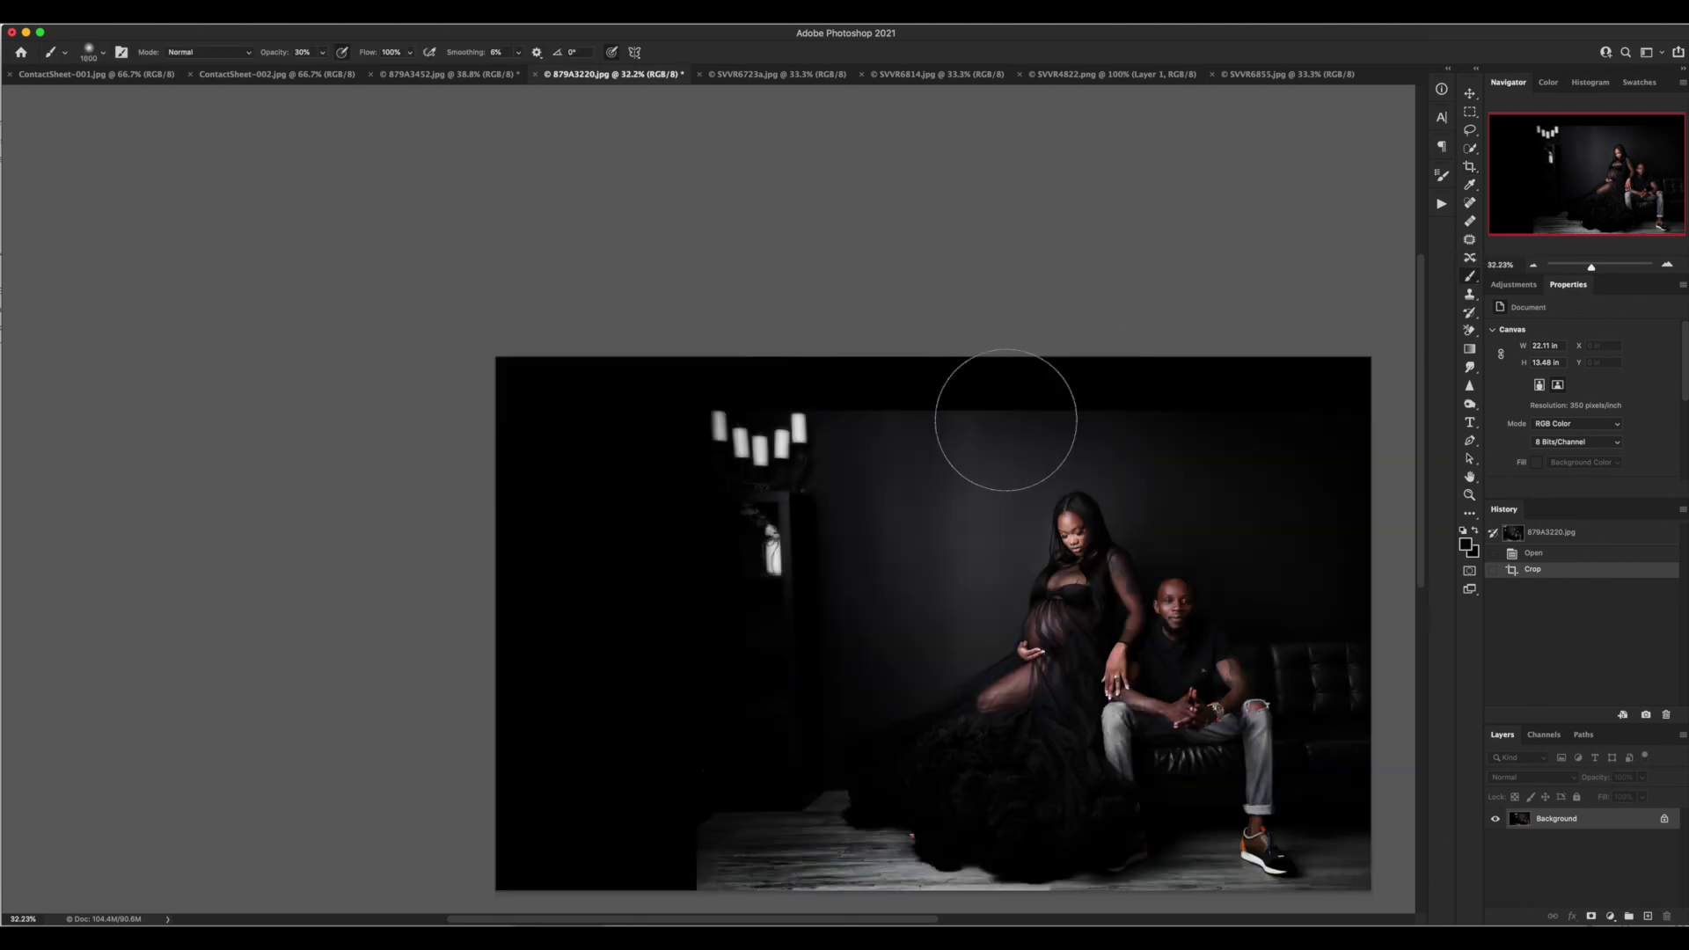
left_click(924, 426, "alt")
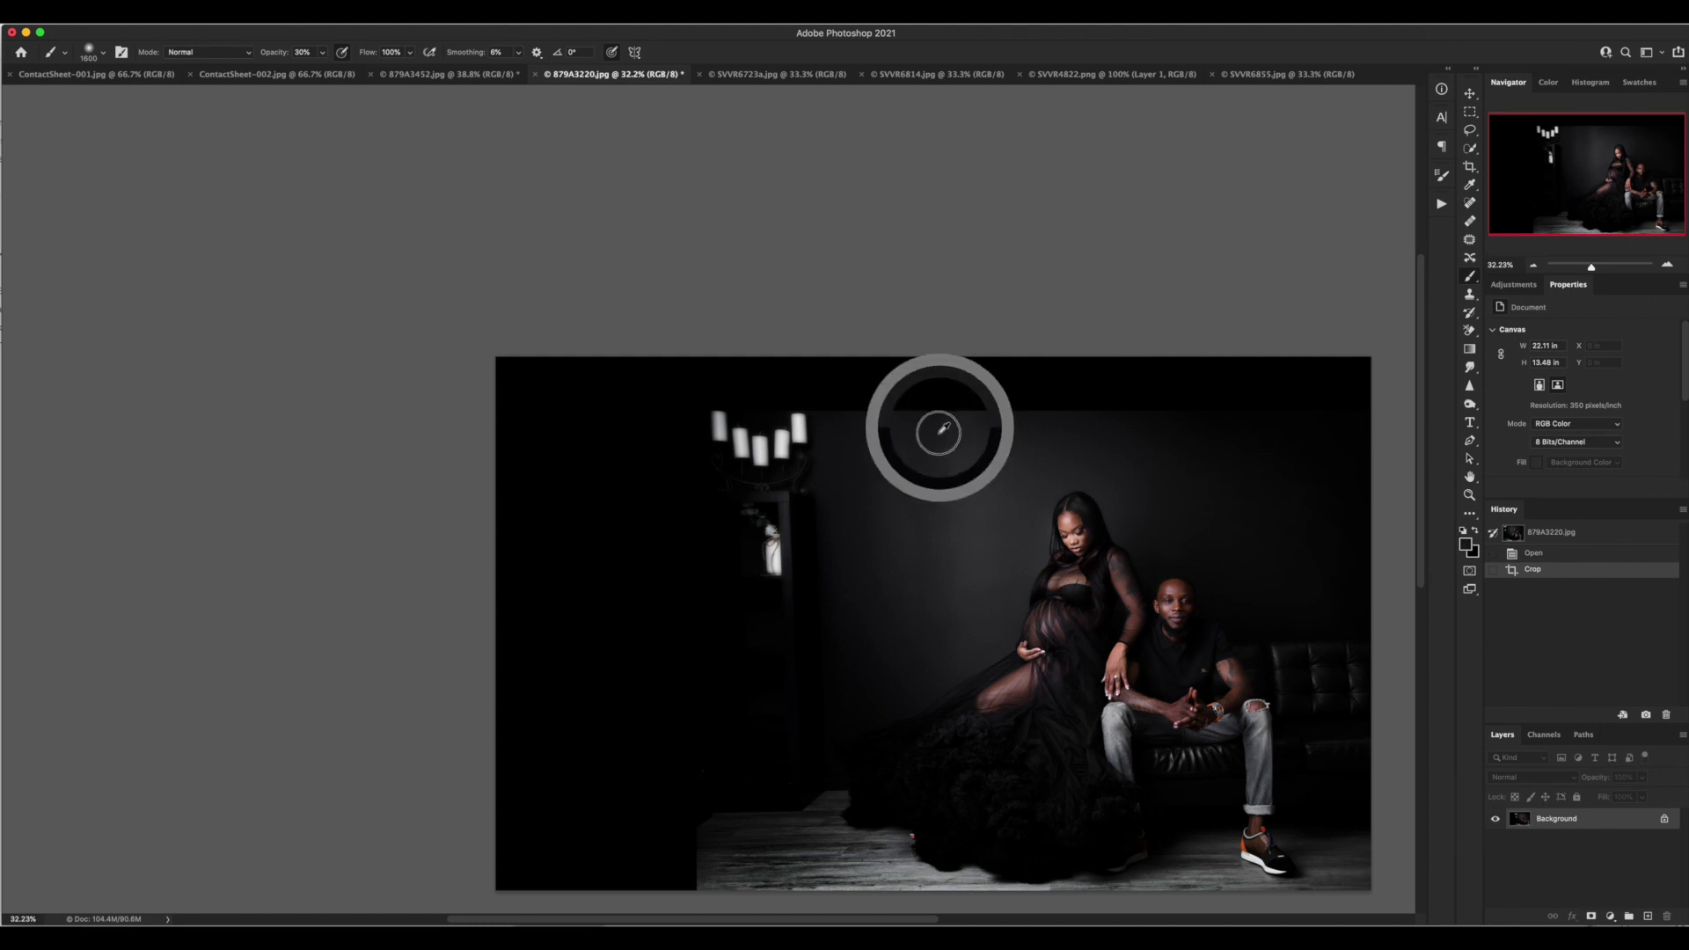
mouse_move(917, 370)
left_mouse_down()
mouse_move(795, 405)
mouse_move(877, 448)
mouse_move(867, 392)
left_mouse_up()
left_click_drag(266, 57, 328, 57)
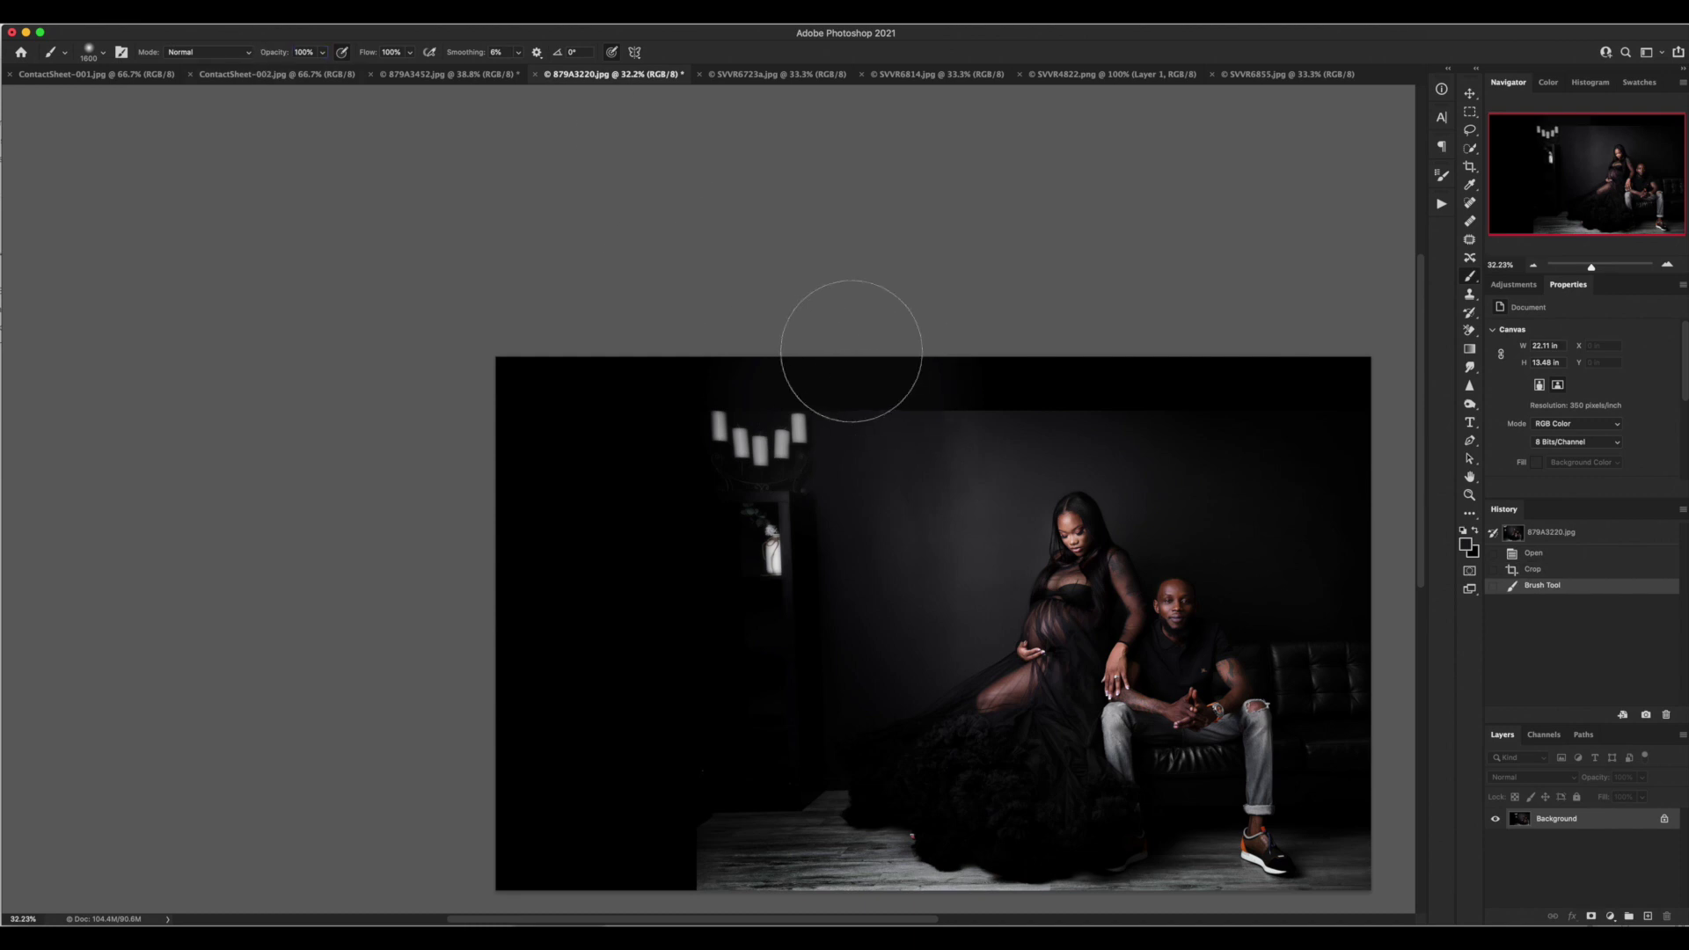
mouse_move(851, 358)
left_mouse_down()
mouse_move(888, 400)
mouse_move(884, 550)
mouse_move(856, 539)
mouse_move(891, 502)
mouse_move(843, 452)
mouse_move(695, 457)
left_mouse_up()
left_click_drag(541, 464, 563, 493)
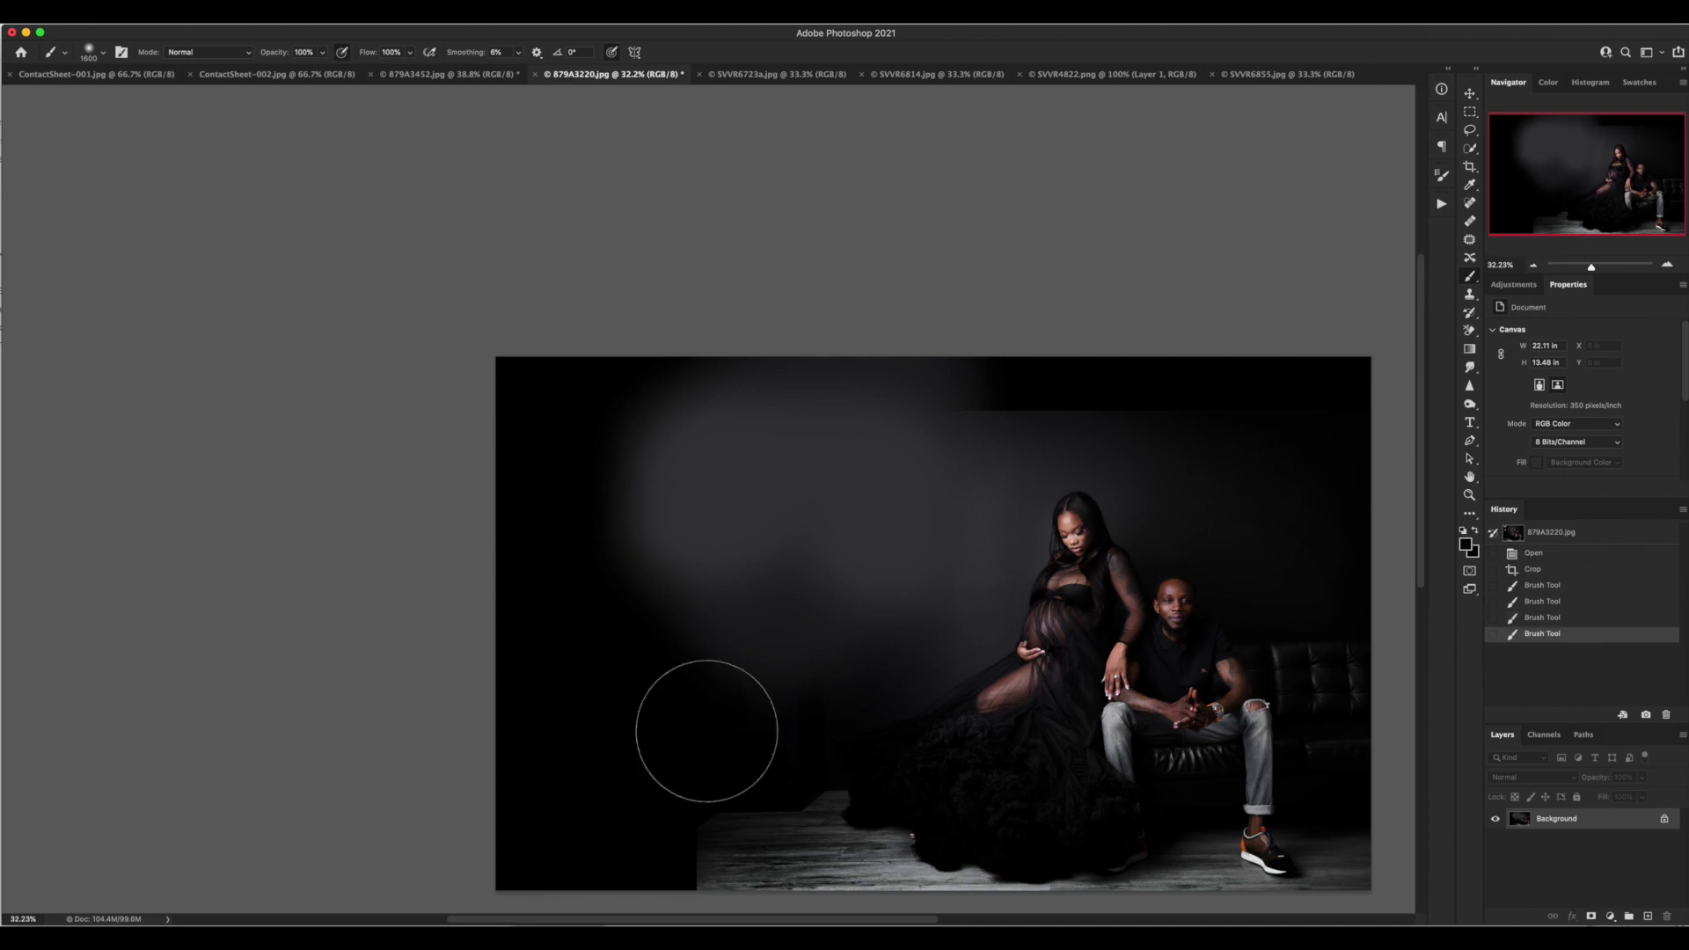
left_click_drag(924, 592, 882, 399)
- Gently darken the extended left floor at 40% opacity, replacing an undone black stroke
mouse_move(756, 537)
left_mouse_down()
mouse_move(760, 616)
mouse_move(698, 584)
mouse_move(563, 656)
left_mouse_up()
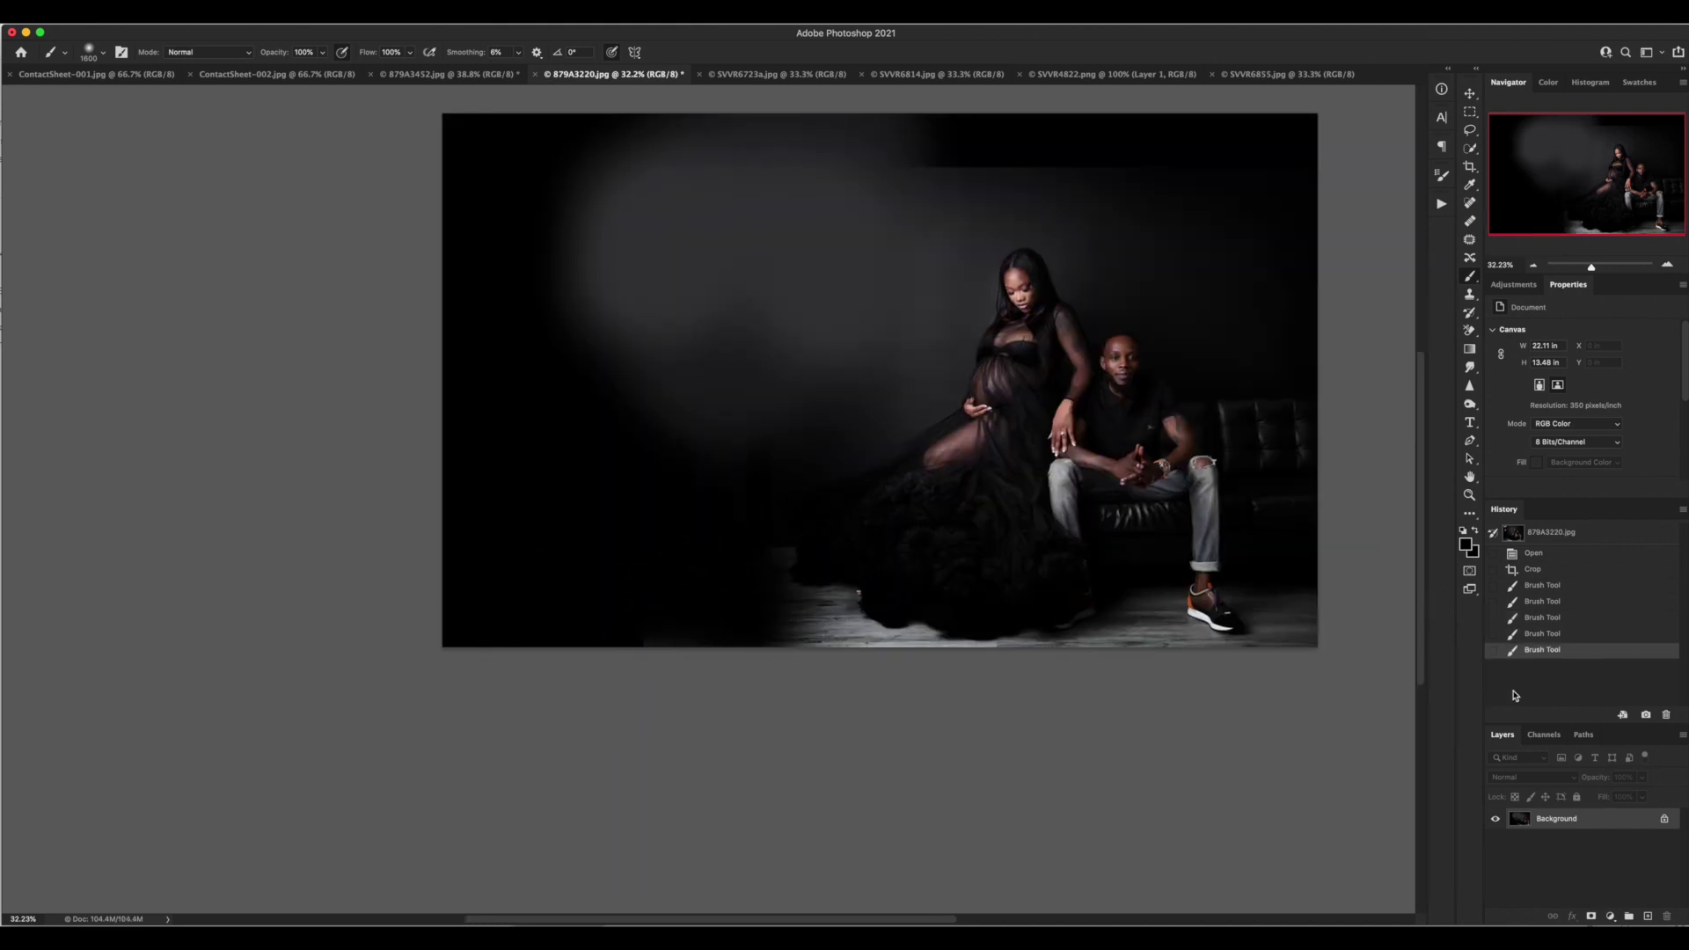
key("super+z")
key("4")
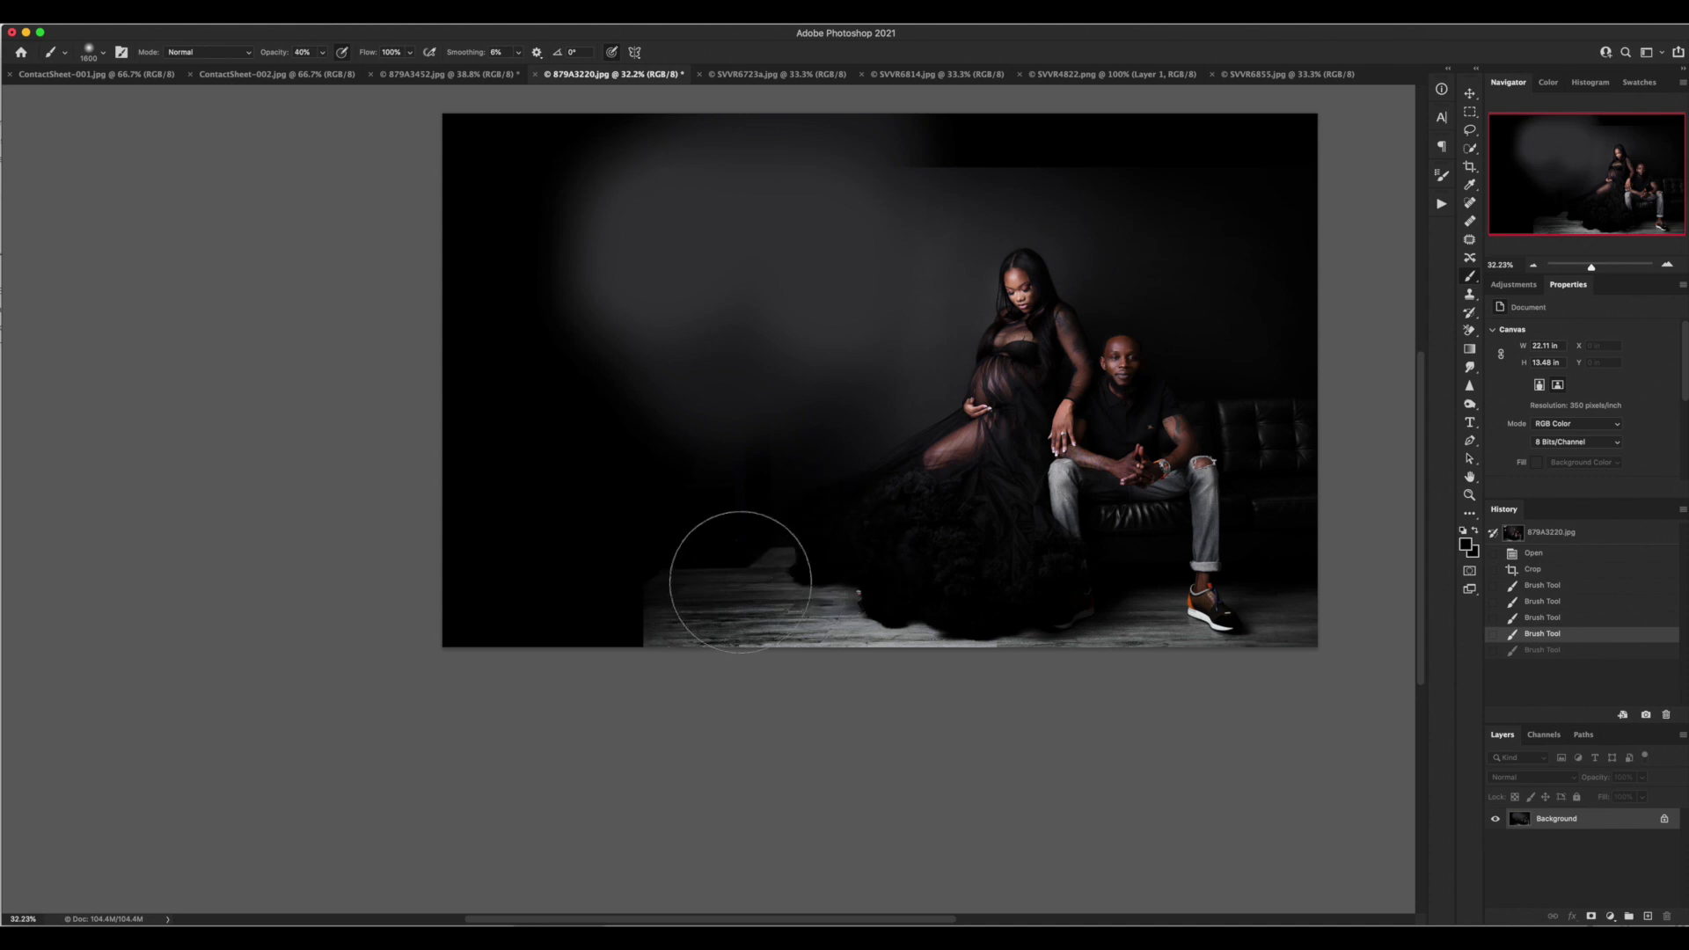
left_click_drag(716, 566, 669, 589)
mouse_move(650, 598)
left_mouse_down()
mouse_move(622, 614)
mouse_move(669, 615)
left_mouse_up()
mouse_move(686, 620)
left_mouse_down()
mouse_move(709, 622)
mouse_move(671, 582)
mouse_move(660, 642)
mouse_move(859, 610)
mouse_move(950, 671)
mouse_move(1134, 658)
mouse_move(1086, 724)
mouse_move(1293, 615)
mouse_move(1131, 622)
mouse_move(1129, 673)
mouse_move(958, 728)
mouse_move(848, 698)
mouse_move(836, 621)
mouse_move(796, 592)
mouse_move(554, 630)
mouse_move(226, 584)
mouse_move(1110, 658)
left_mouse_up()
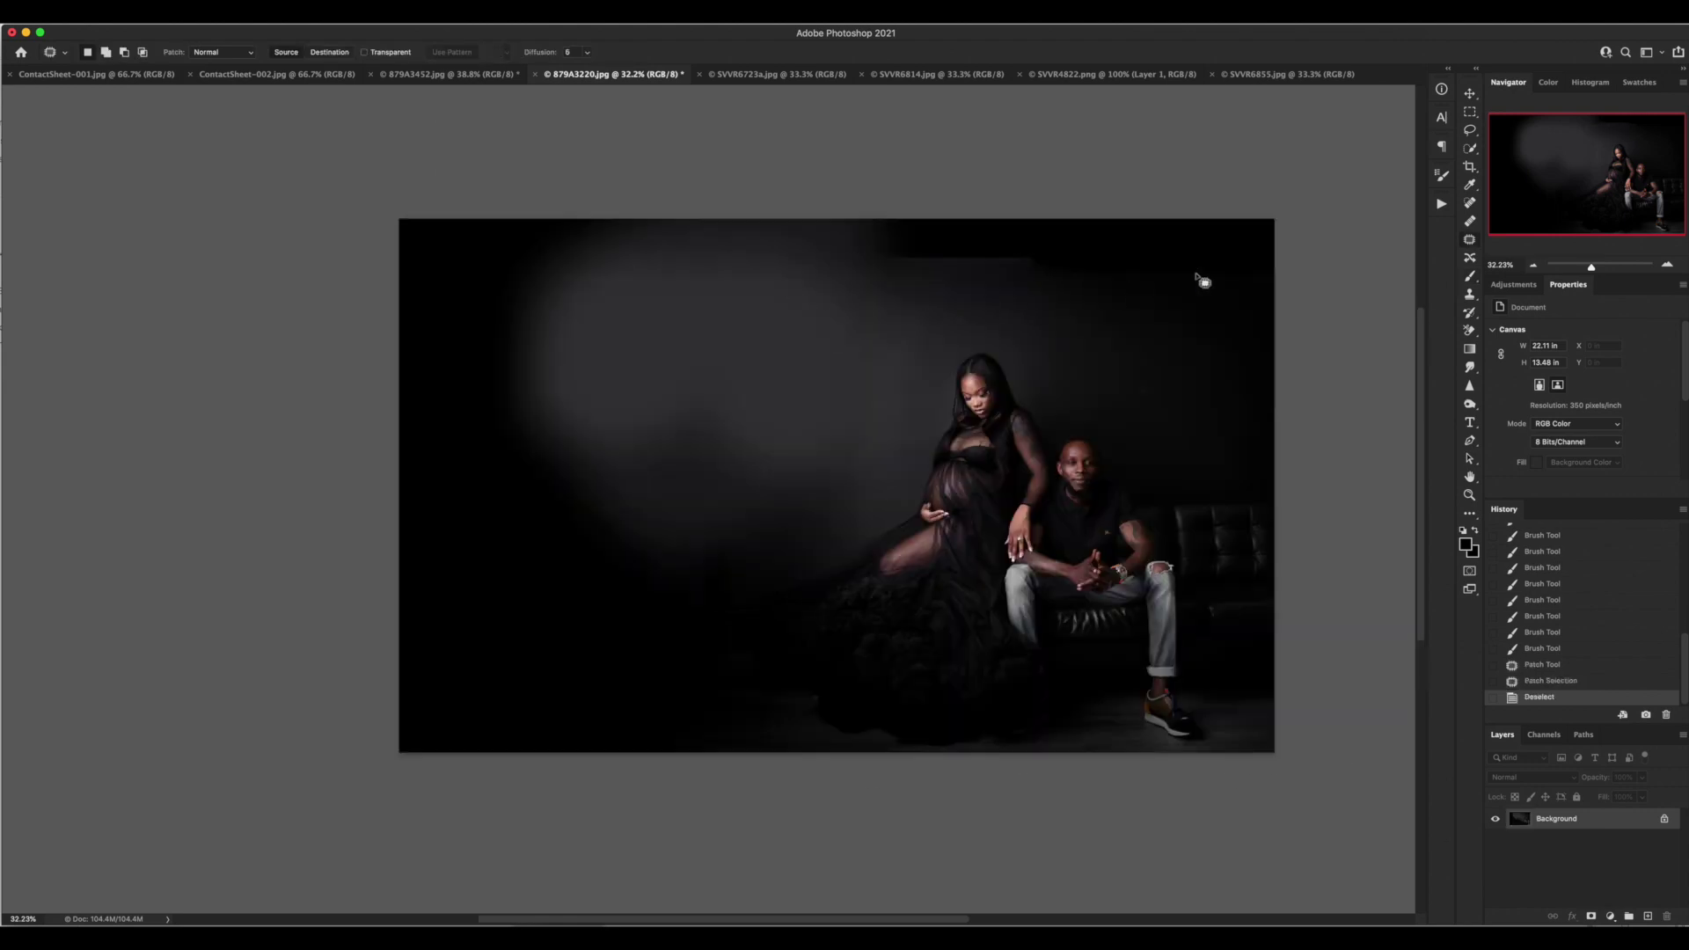
- Patch blotchy areas on the upper backdrop and the left wall
left_click_drag(1199, 272, 1026, 264)
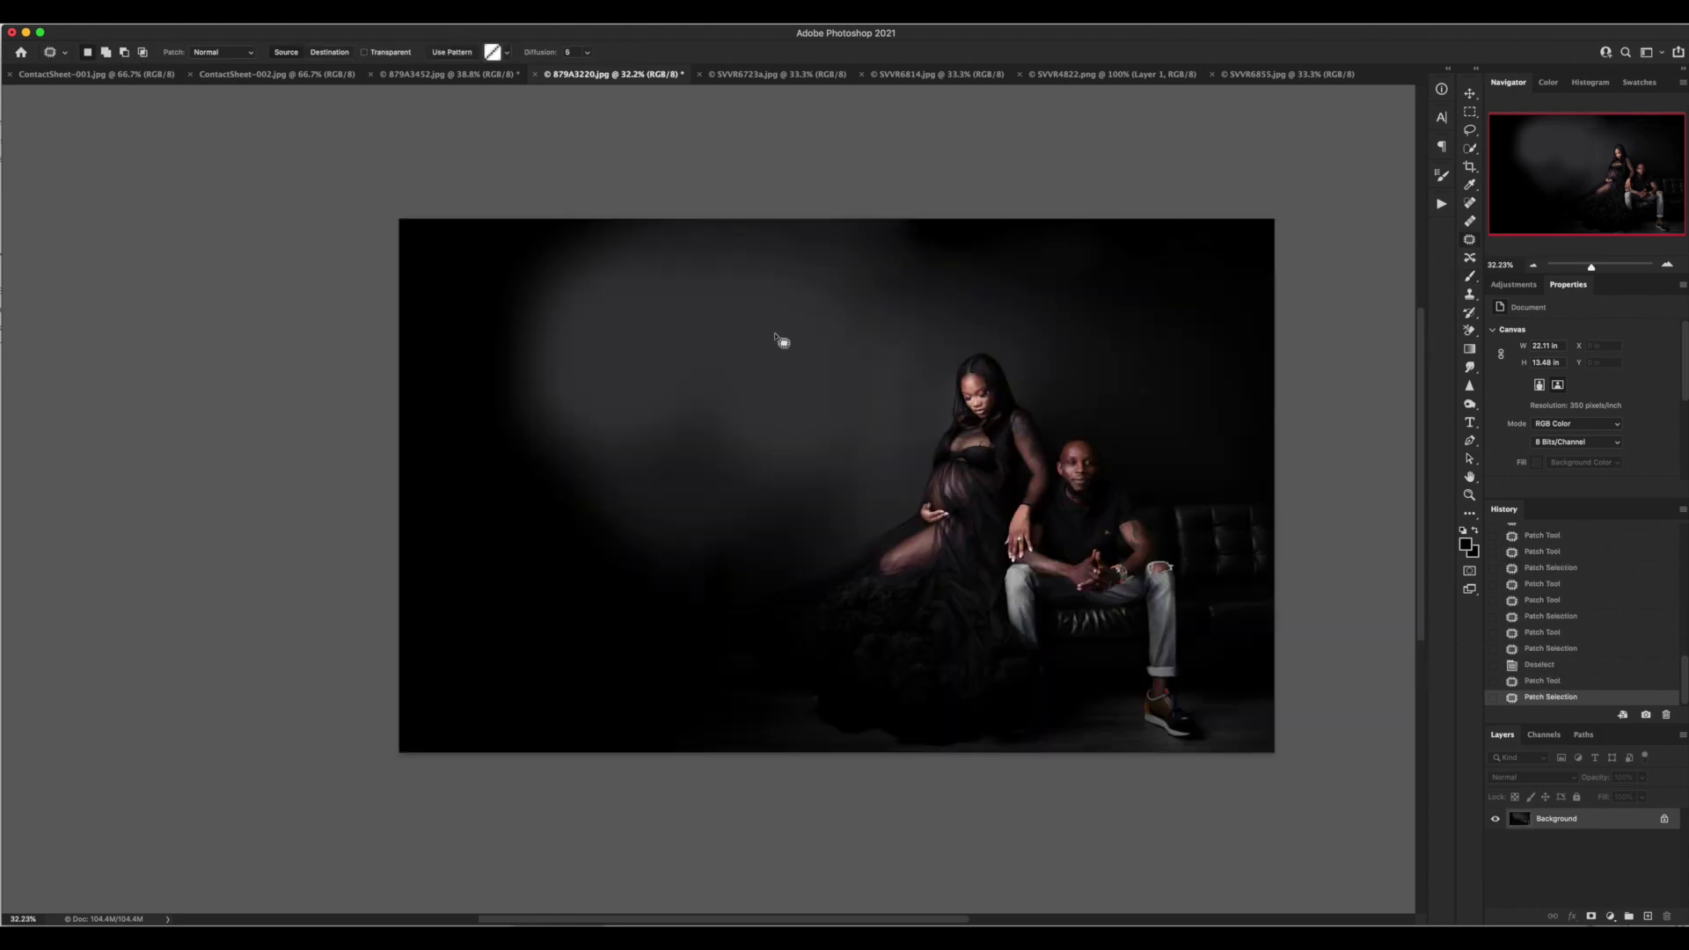
key("ctrl+d")
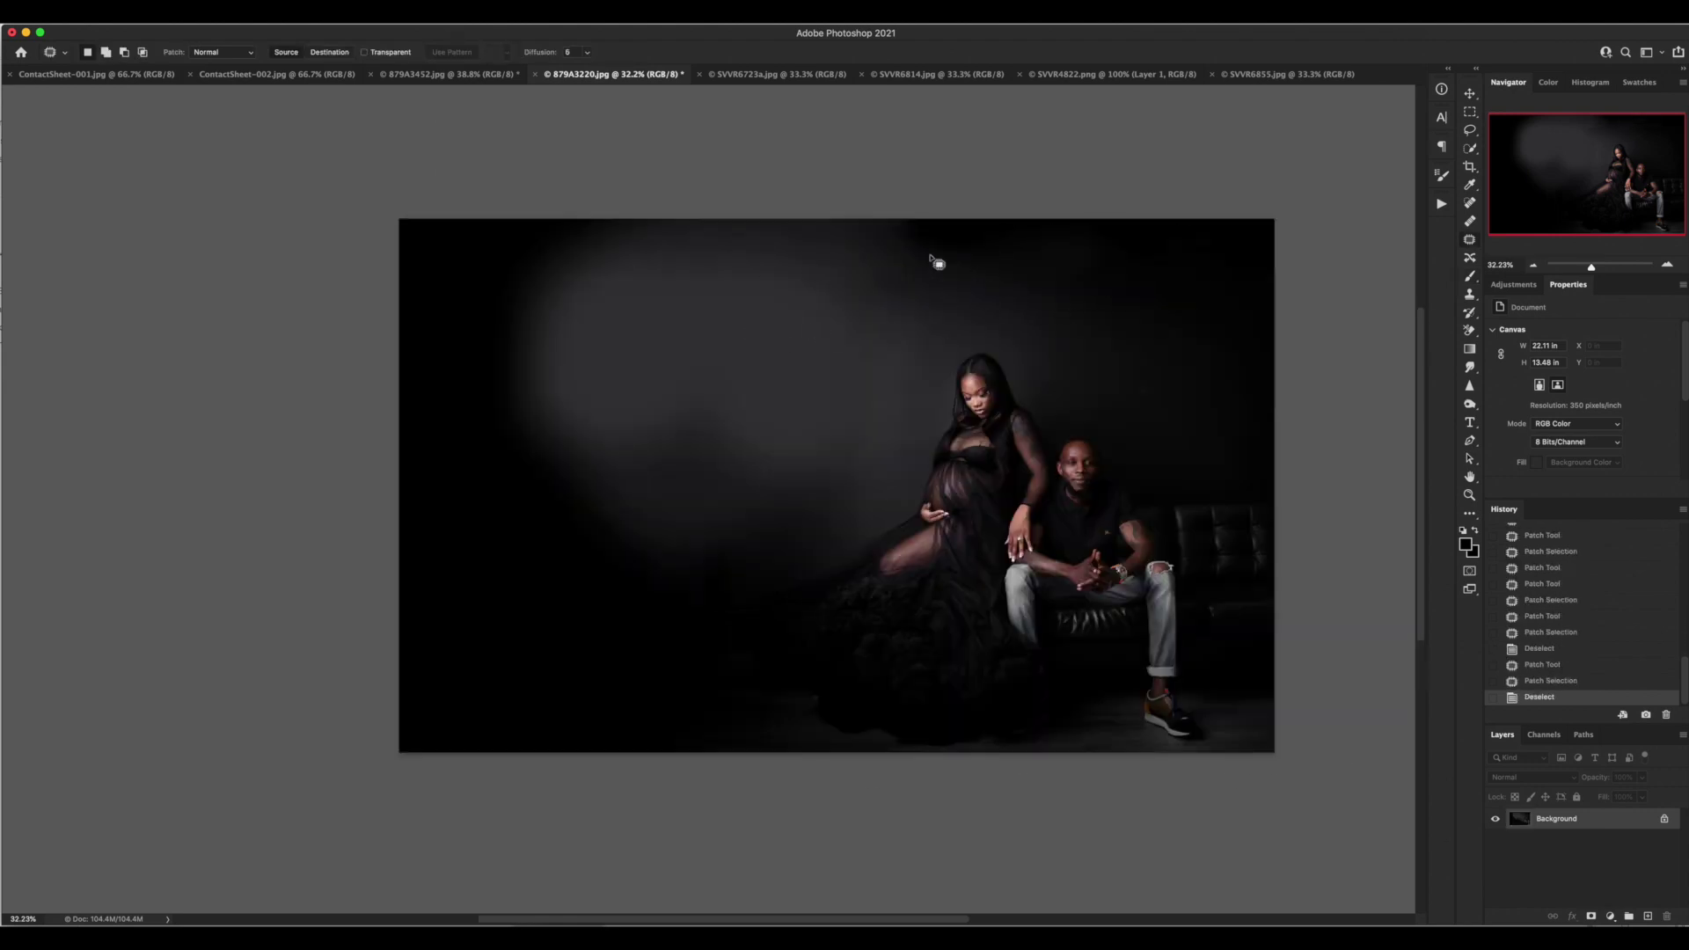
mouse_move(935, 260)
left_mouse_down()
mouse_move(915, 378)
mouse_move(932, 281)
left_mouse_up()
left_click_drag(879, 326, 686, 334)
mouse_move(671, 318)
left_mouse_down()
mouse_move(604, 445)
mouse_move(743, 369)
mouse_move(689, 351)
left_mouse_up()
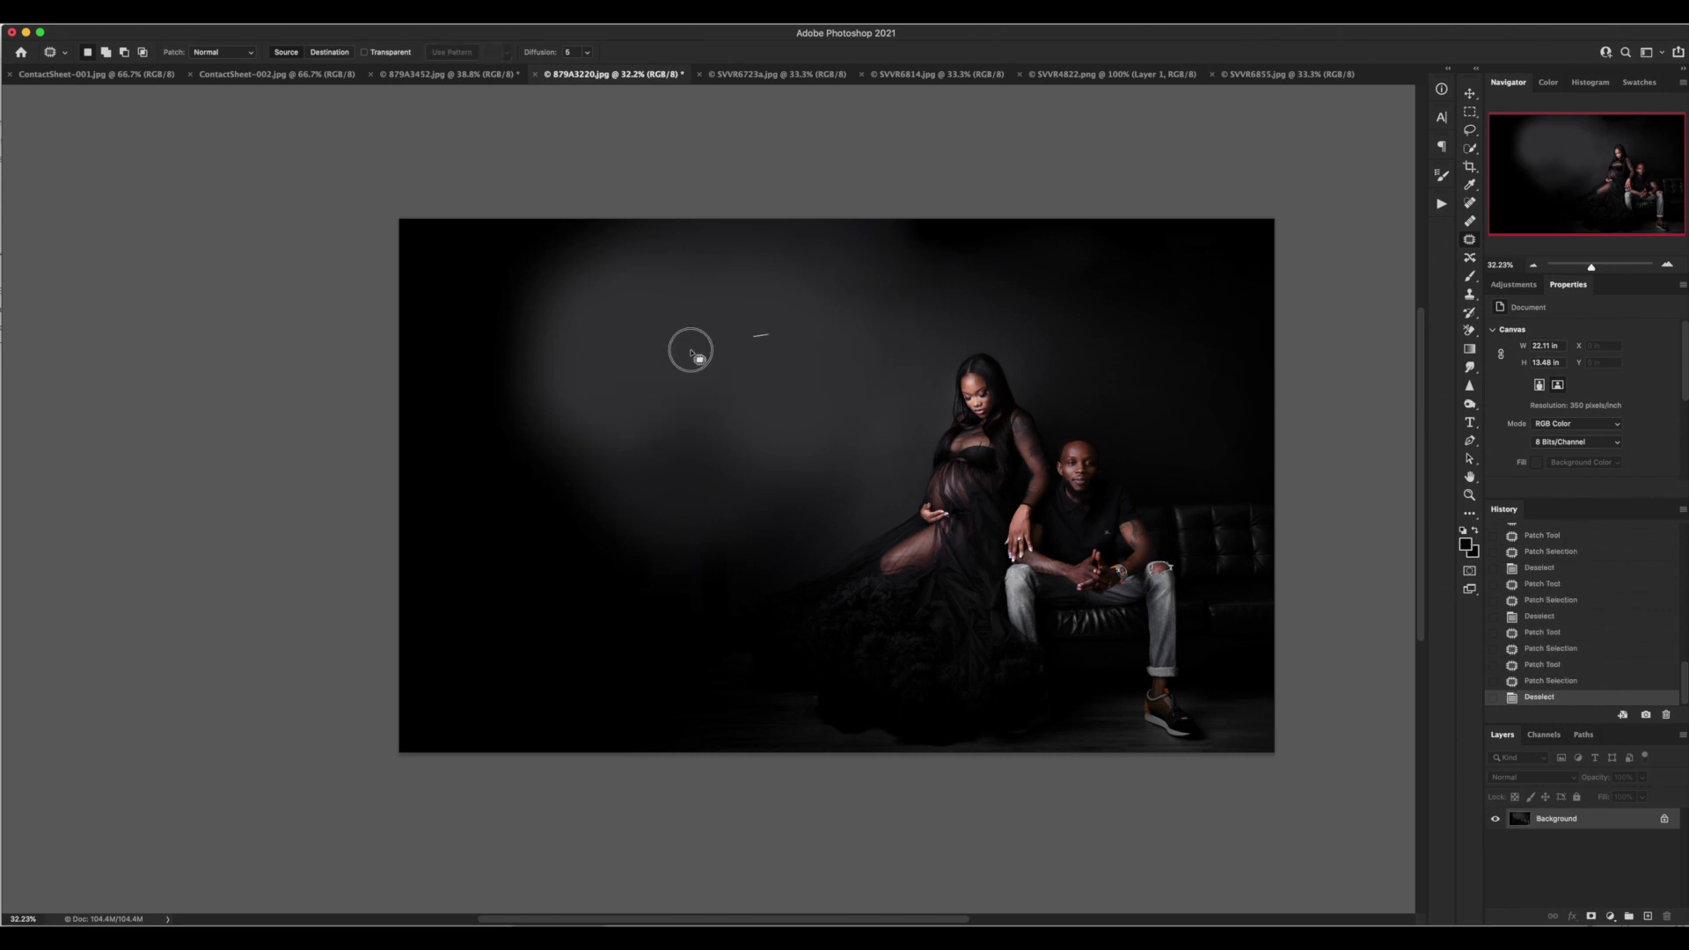
key("super+d")
- Sample the backdrop colour and brush soft light onto the dark left wall at 30% opacity
left_click(1469, 276)
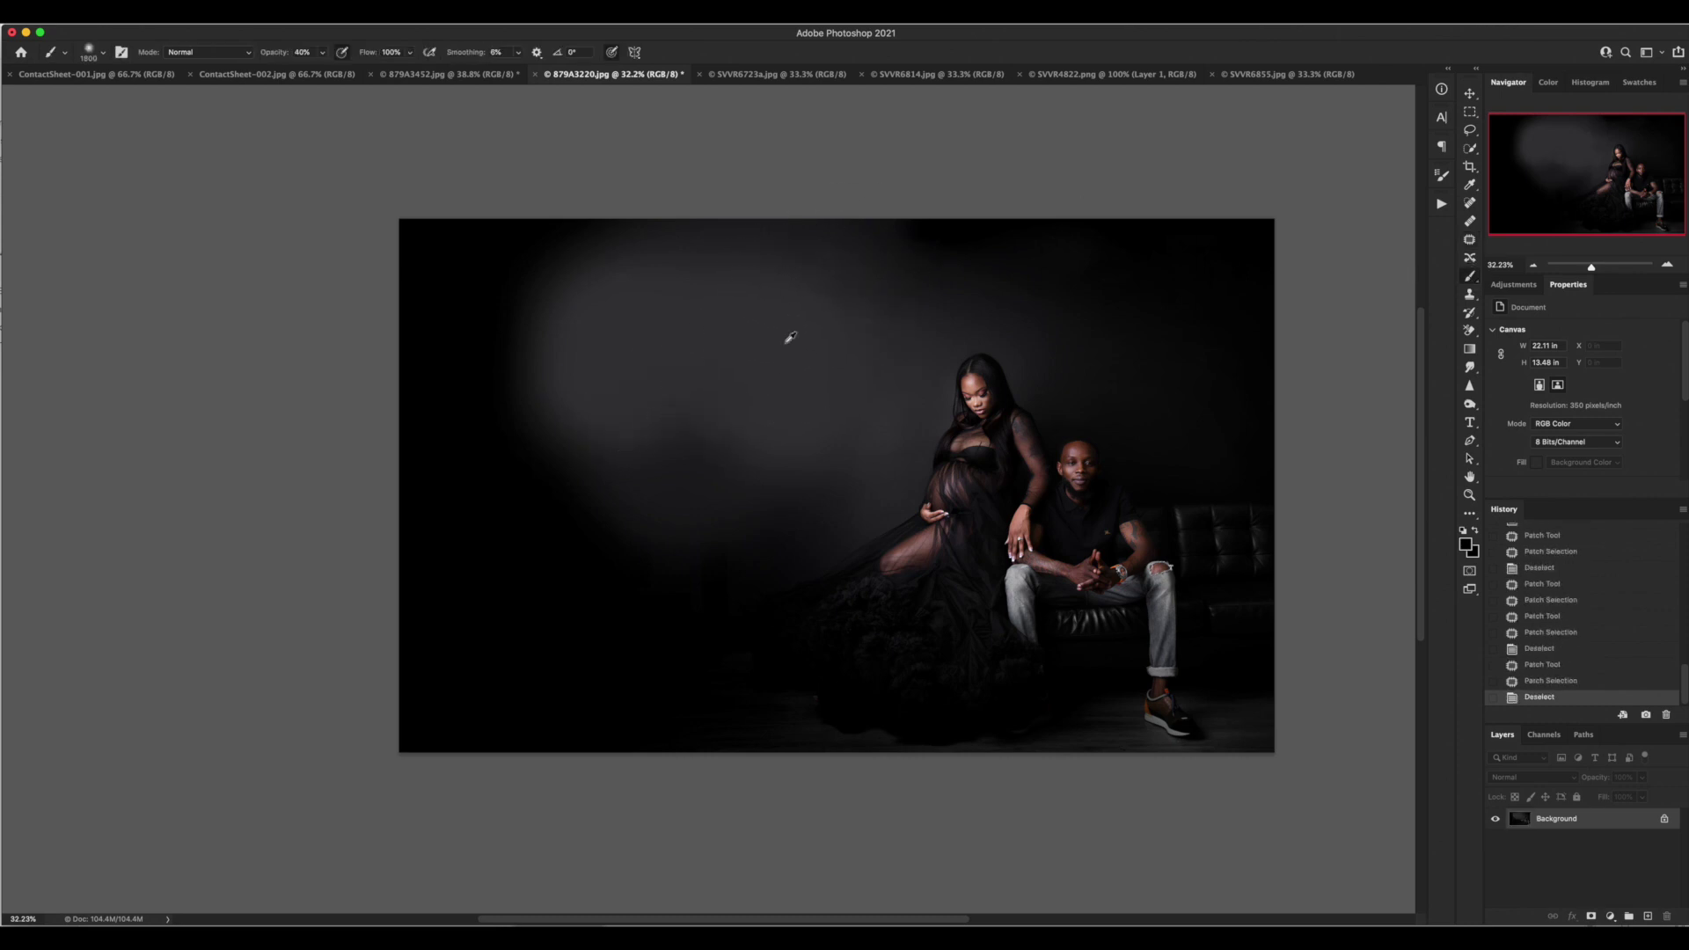
left_click(790, 337, "alt")
key("3")
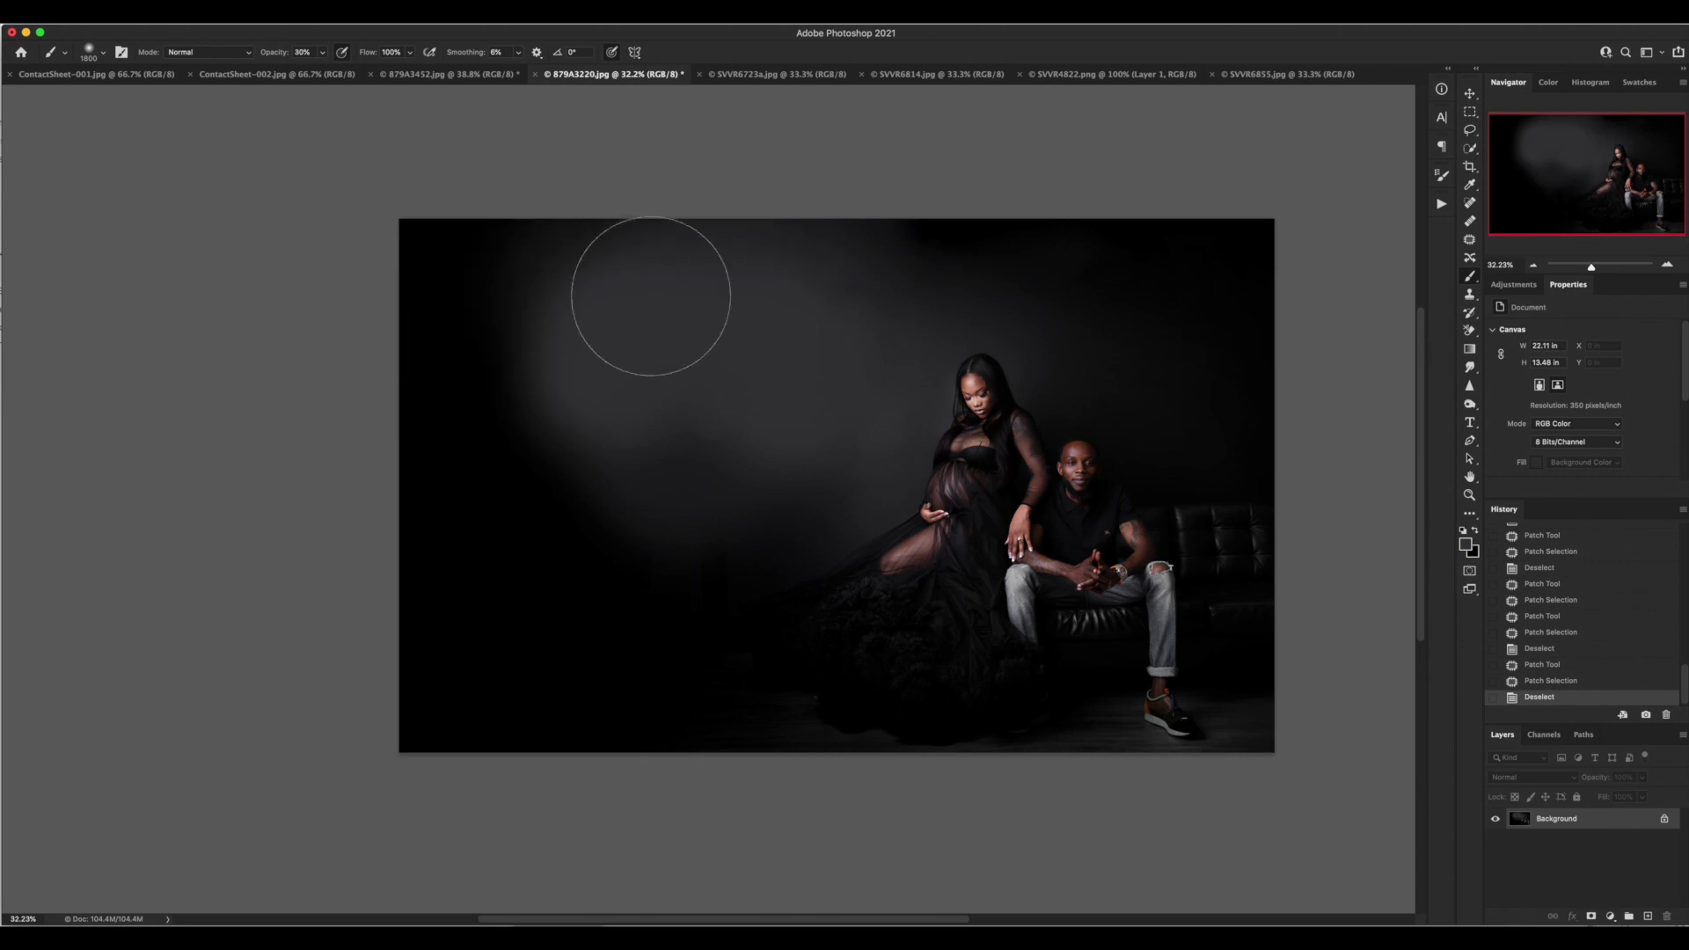
mouse_move(651, 295)
left_mouse_down()
mouse_move(572, 272)
mouse_move(528, 388)
mouse_move(630, 437)
mouse_move(378, 342)
left_mouse_up()
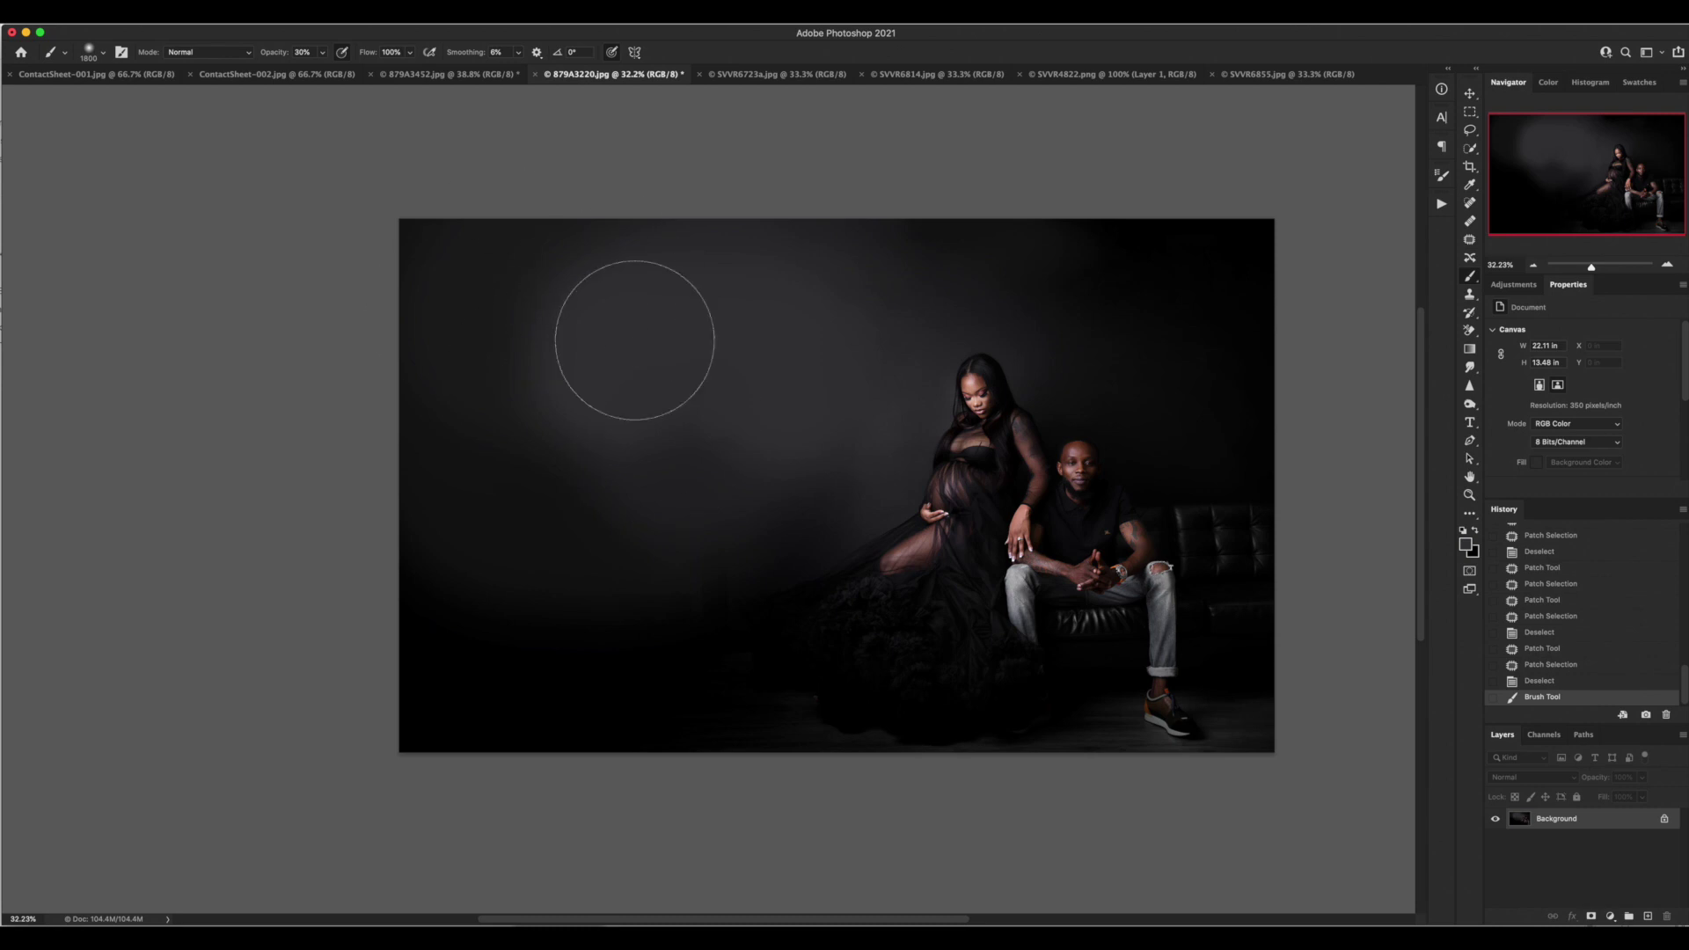
left_click_drag(648, 325, 690, 287)
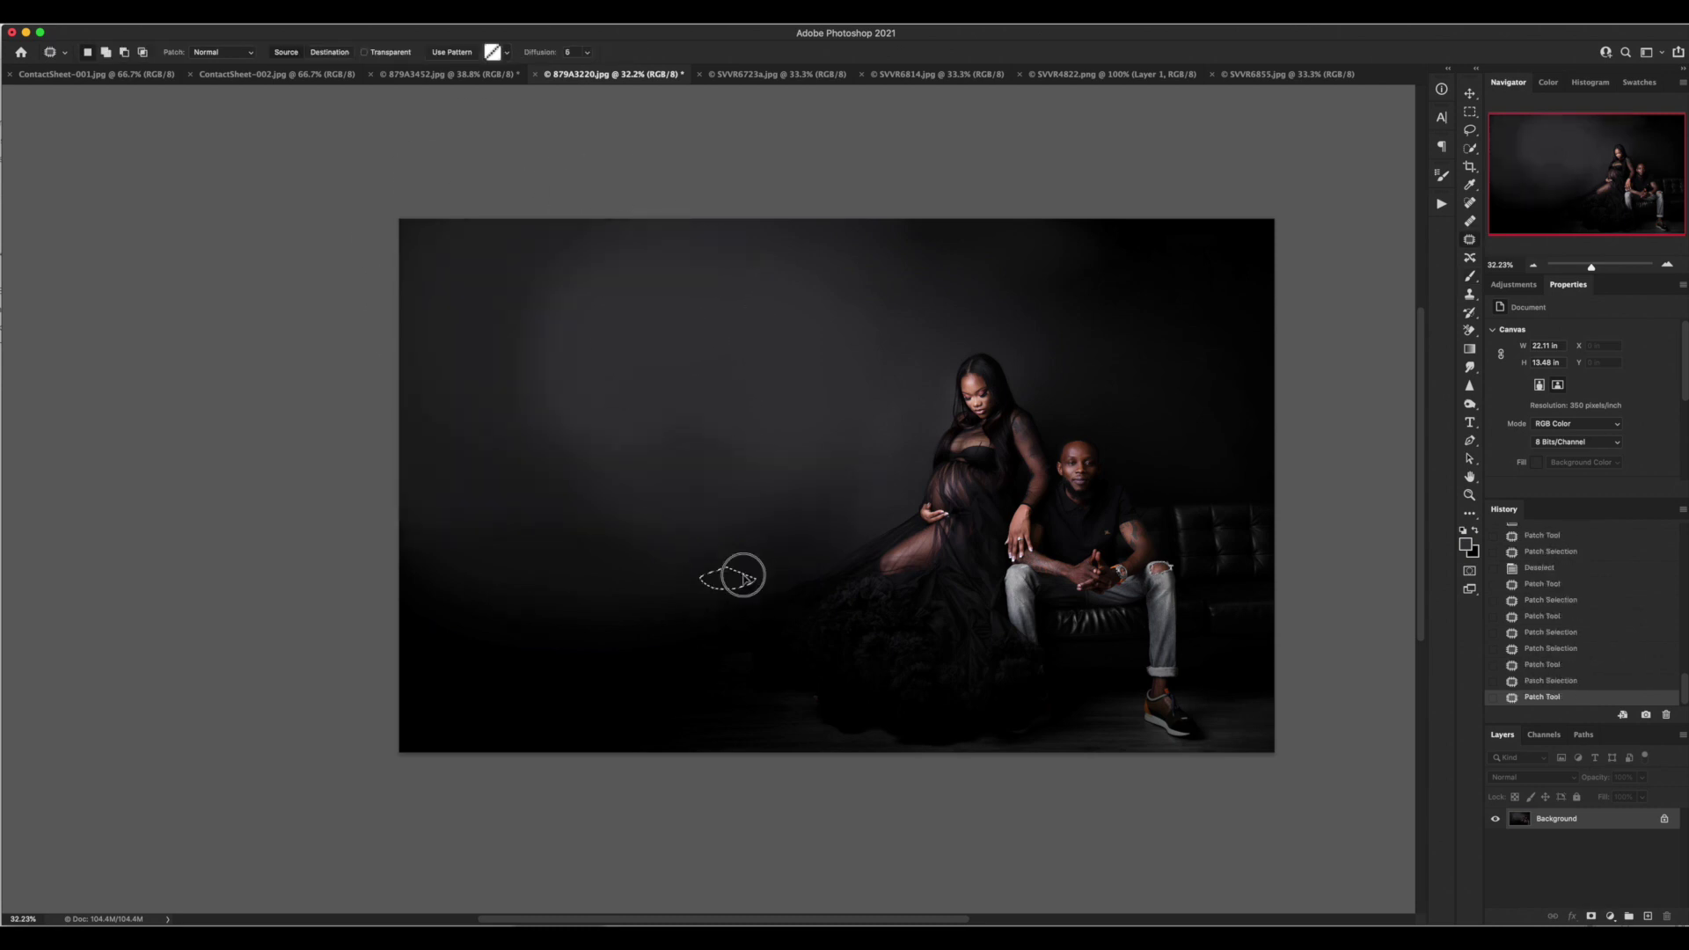
key("super+d")
left_click(1513, 285)
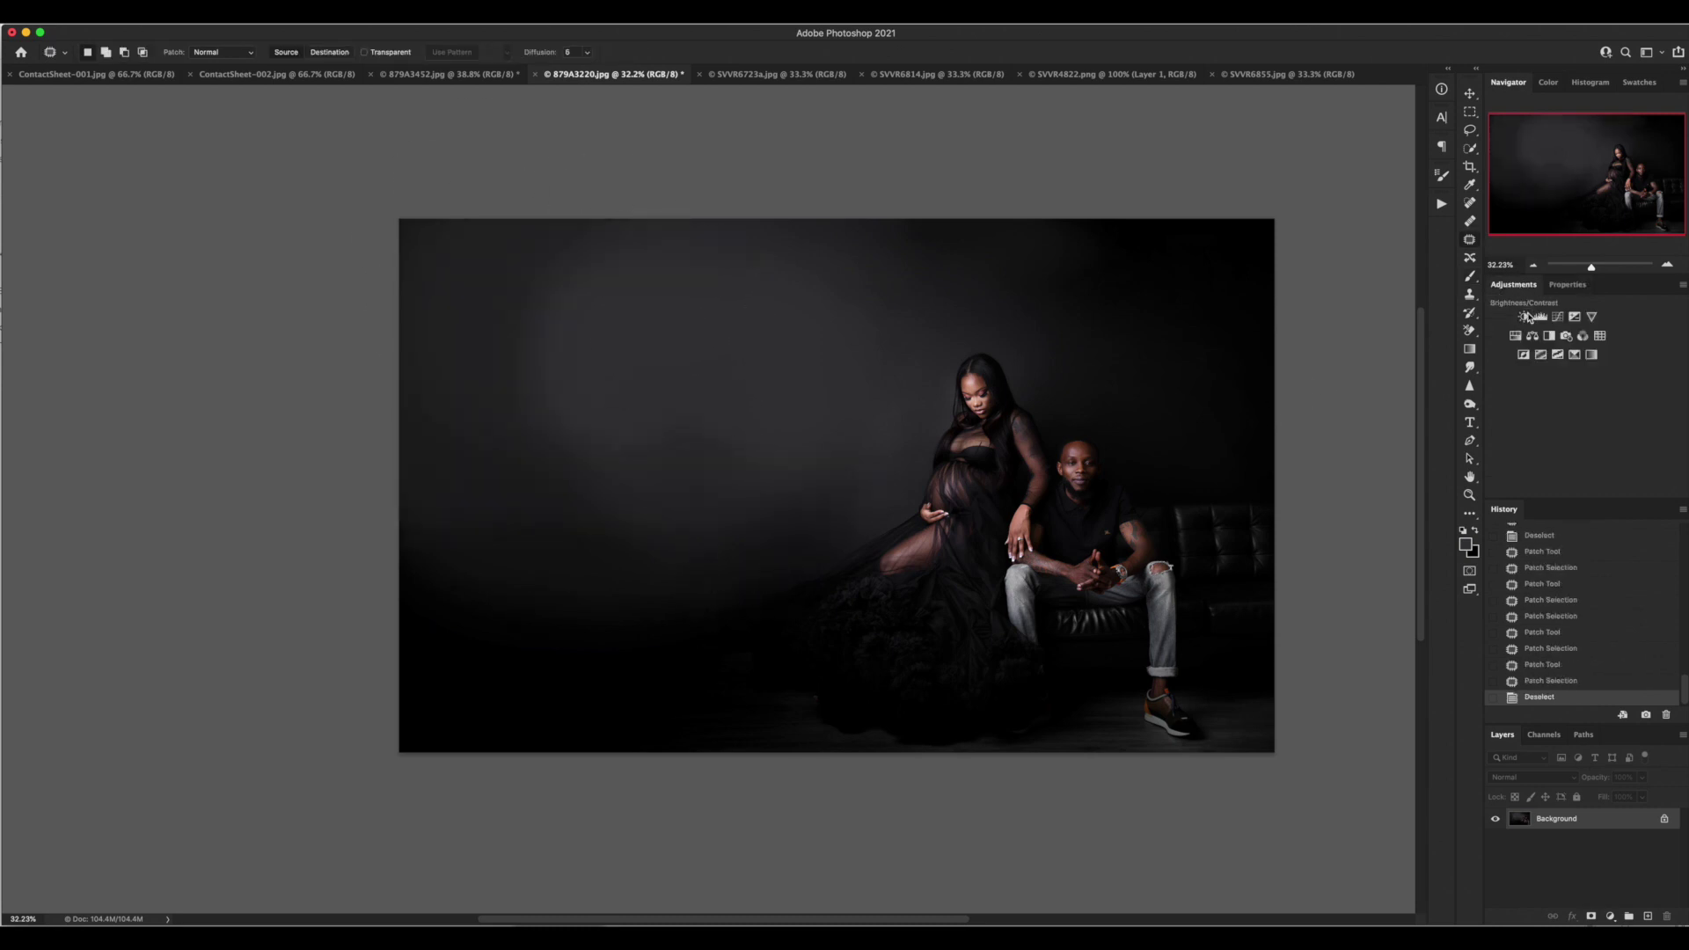
- Add a temporary Brightness/Contrast layer at 150 and patch a blotch near the top of the Background
left_click(1525, 318)
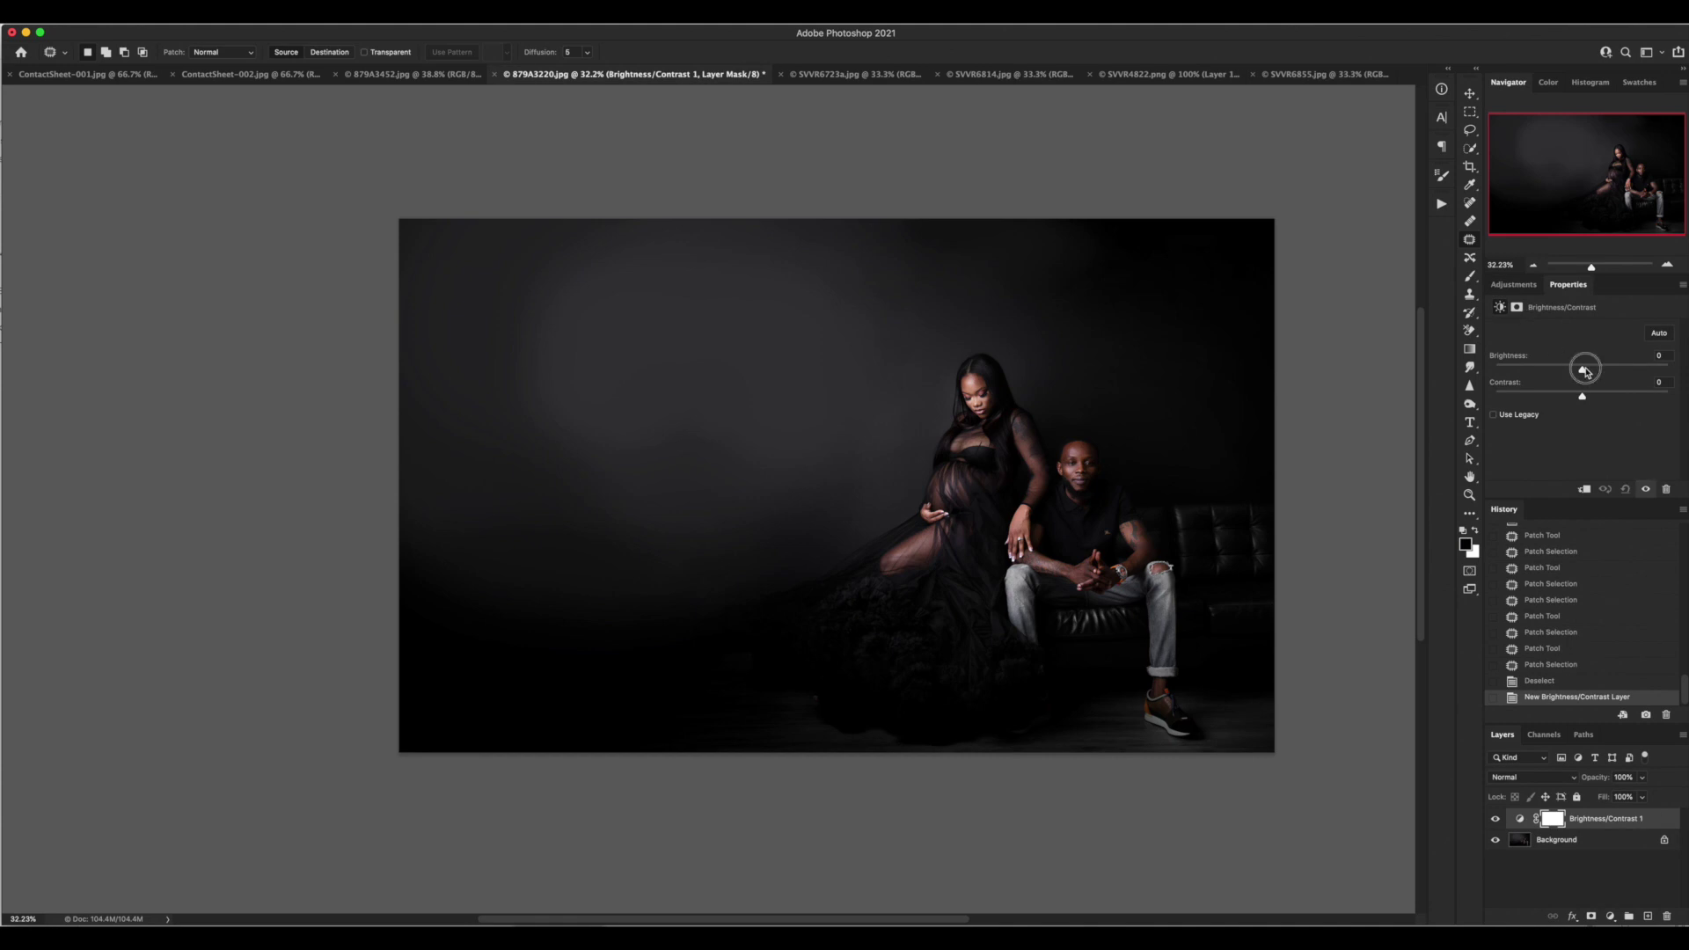
left_click_drag(1581, 369, 1683, 372)
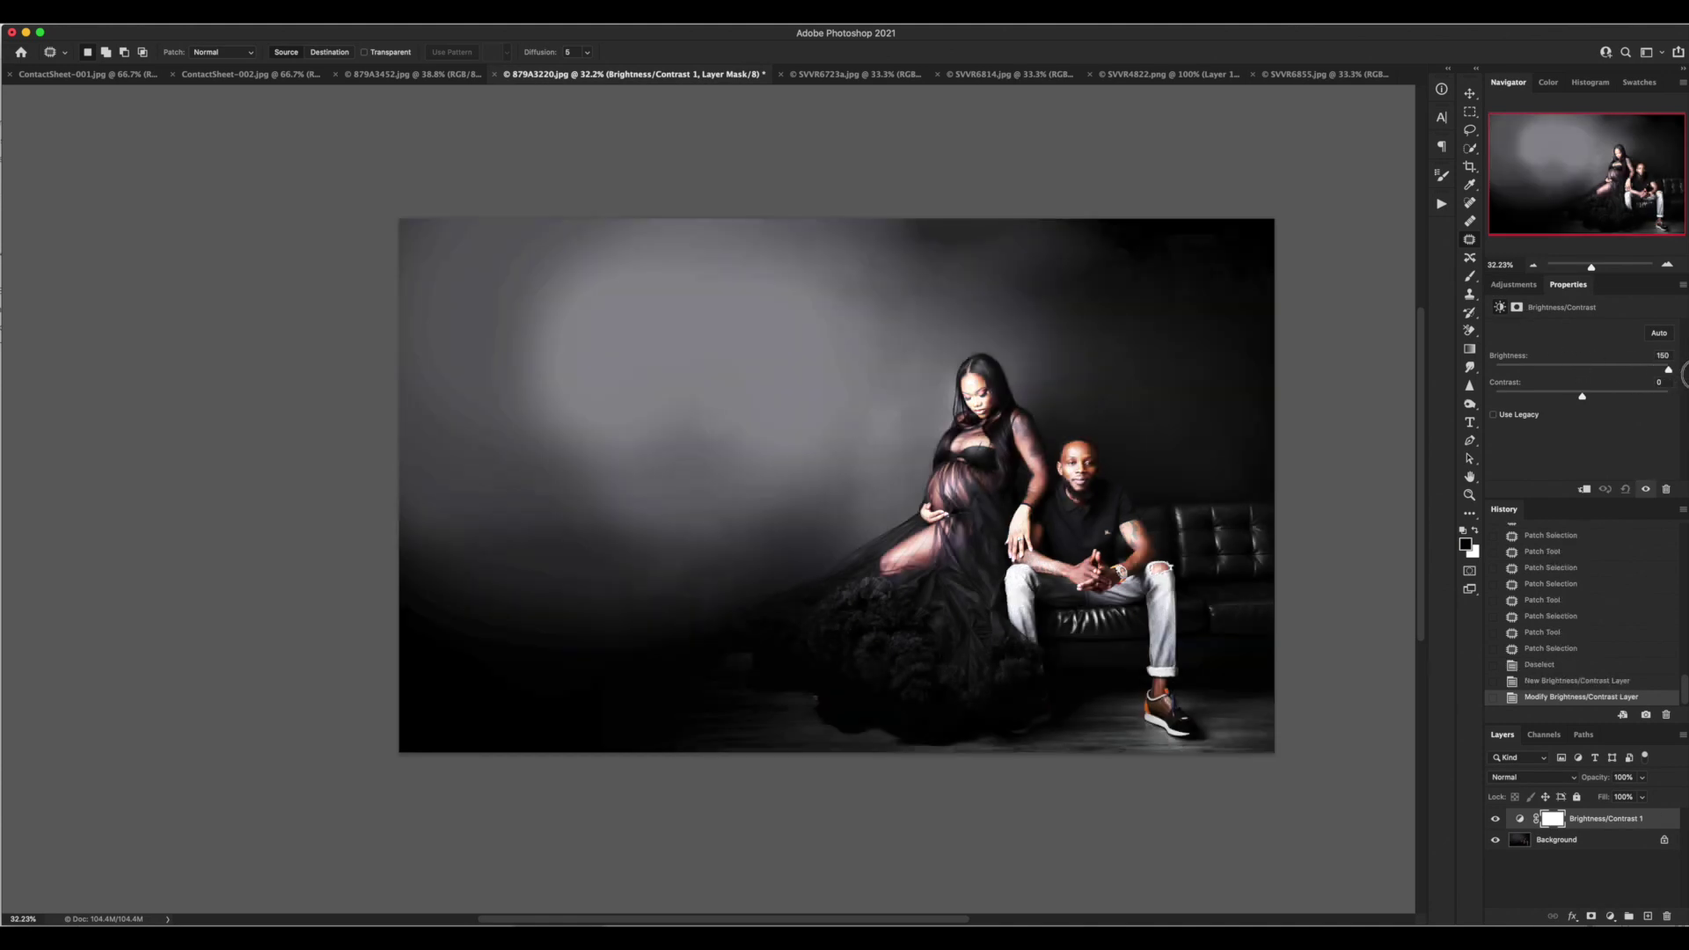
left_click(1586, 846)
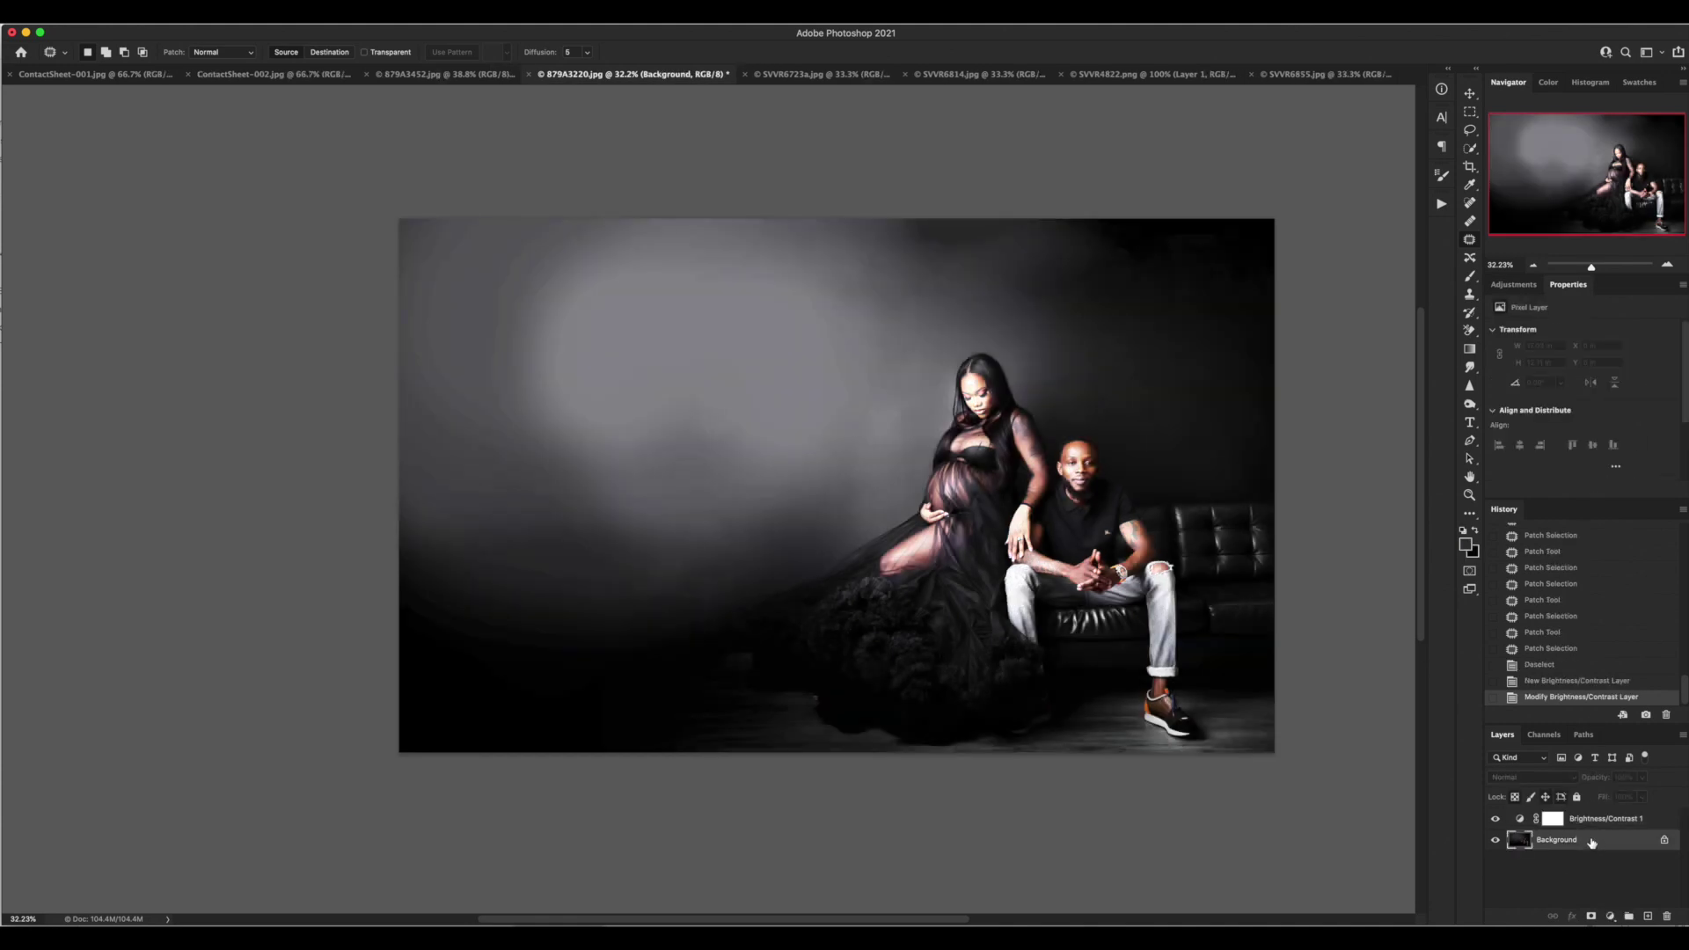
mouse_move(1033, 238)
left_mouse_down()
mouse_move(860, 214)
mouse_move(1020, 229)
left_mouse_up()
mouse_move(1008, 249)
left_mouse_down()
mouse_move(977, 264)
mouse_move(974, 304)
left_mouse_up()
key("ctrl+d")
- Patch blotches at the top edge, top-left and lower-left, then delete the Brightness/Contrast layer
mouse_move(1138, 271)
left_mouse_down()
mouse_move(1067, 317)
mouse_move(1018, 188)
mouse_move(959, 297)
left_mouse_up()
key("ctrl+d")
mouse_move(525, 222)
left_mouse_down()
mouse_move(502, 264)
mouse_move(584, 445)
left_mouse_up()
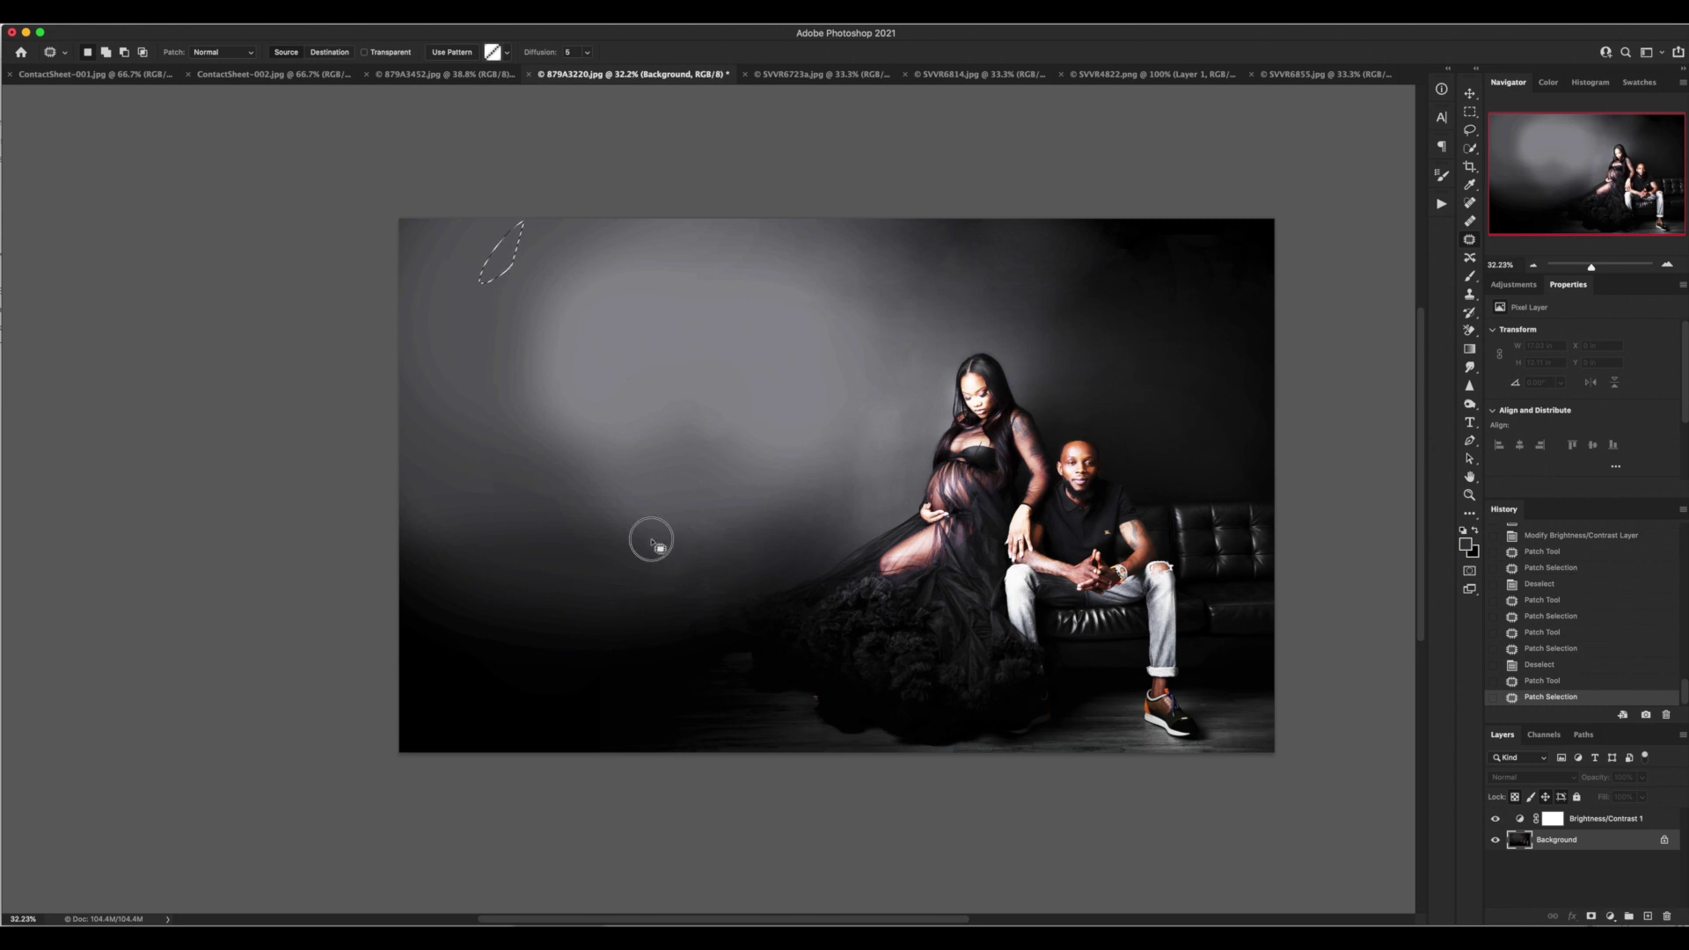
key("ctrl+d")
mouse_move(628, 565)
left_mouse_down()
mouse_move(659, 611)
mouse_move(597, 598)
mouse_move(833, 671)
left_mouse_up()
key("ctrl+d")
left_click_drag(1577, 818, 1666, 916)
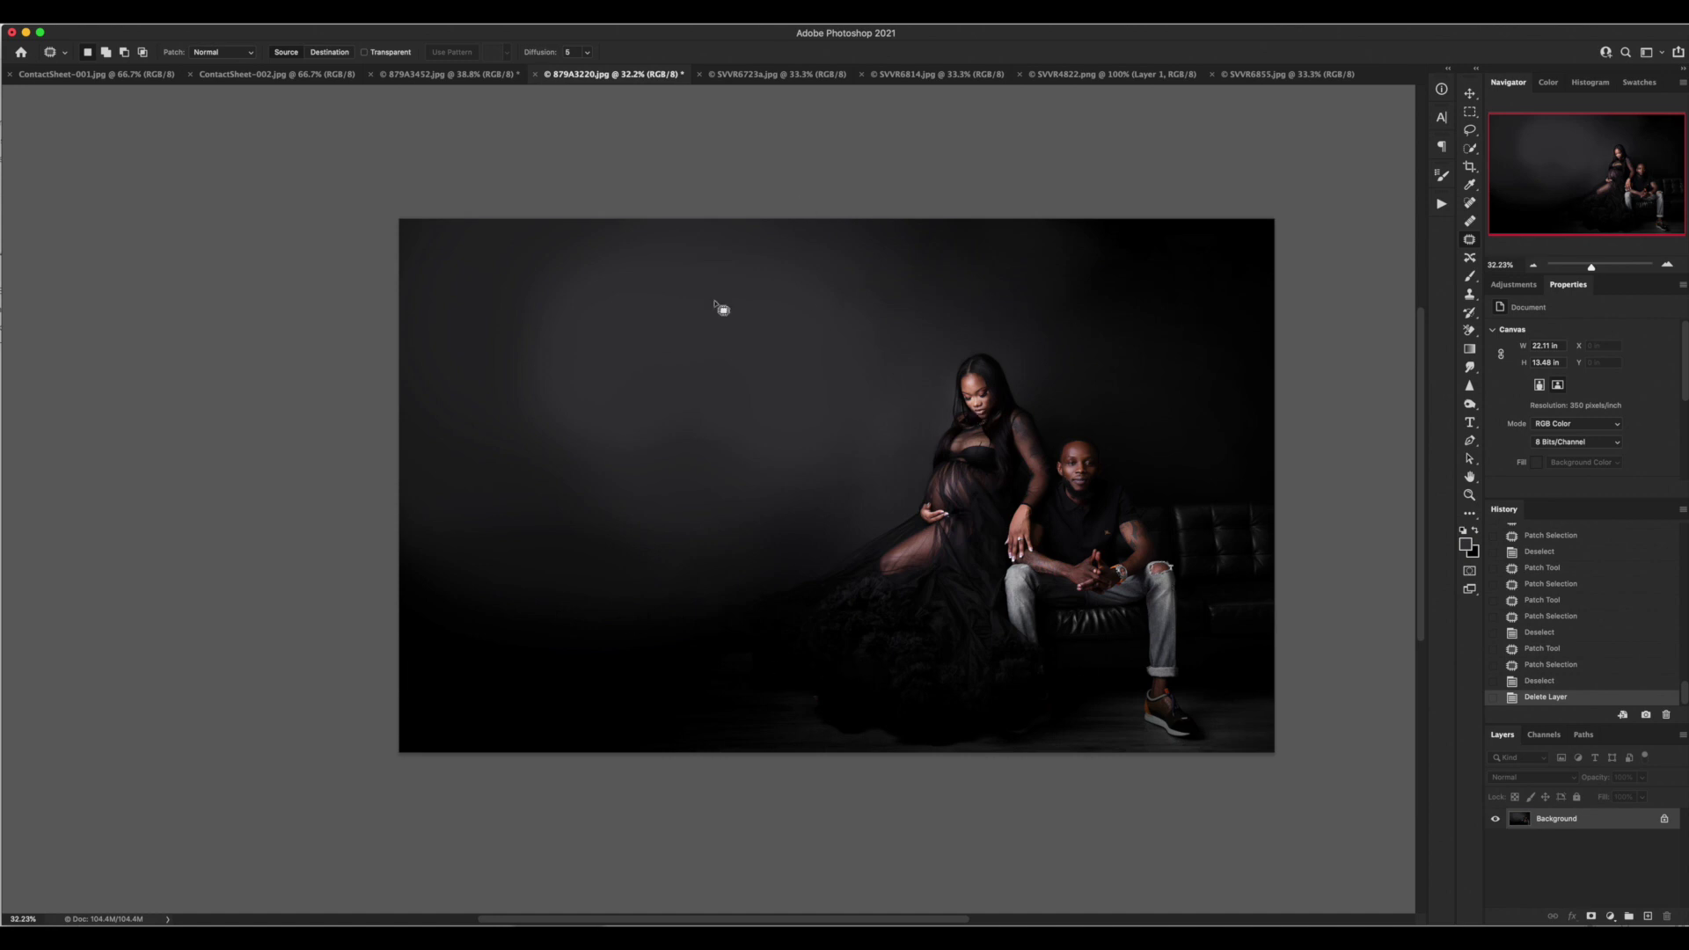
- Patch a wall blotch left of the couple, then view the original photo and return to Snapshot 1
mouse_move(739, 362)
left_mouse_down()
mouse_move(795, 483)
mouse_move(754, 356)
mouse_move(813, 370)
left_mouse_up()
key("ctrl+d")
left_click_drag(1678, 698, 1681, 528)
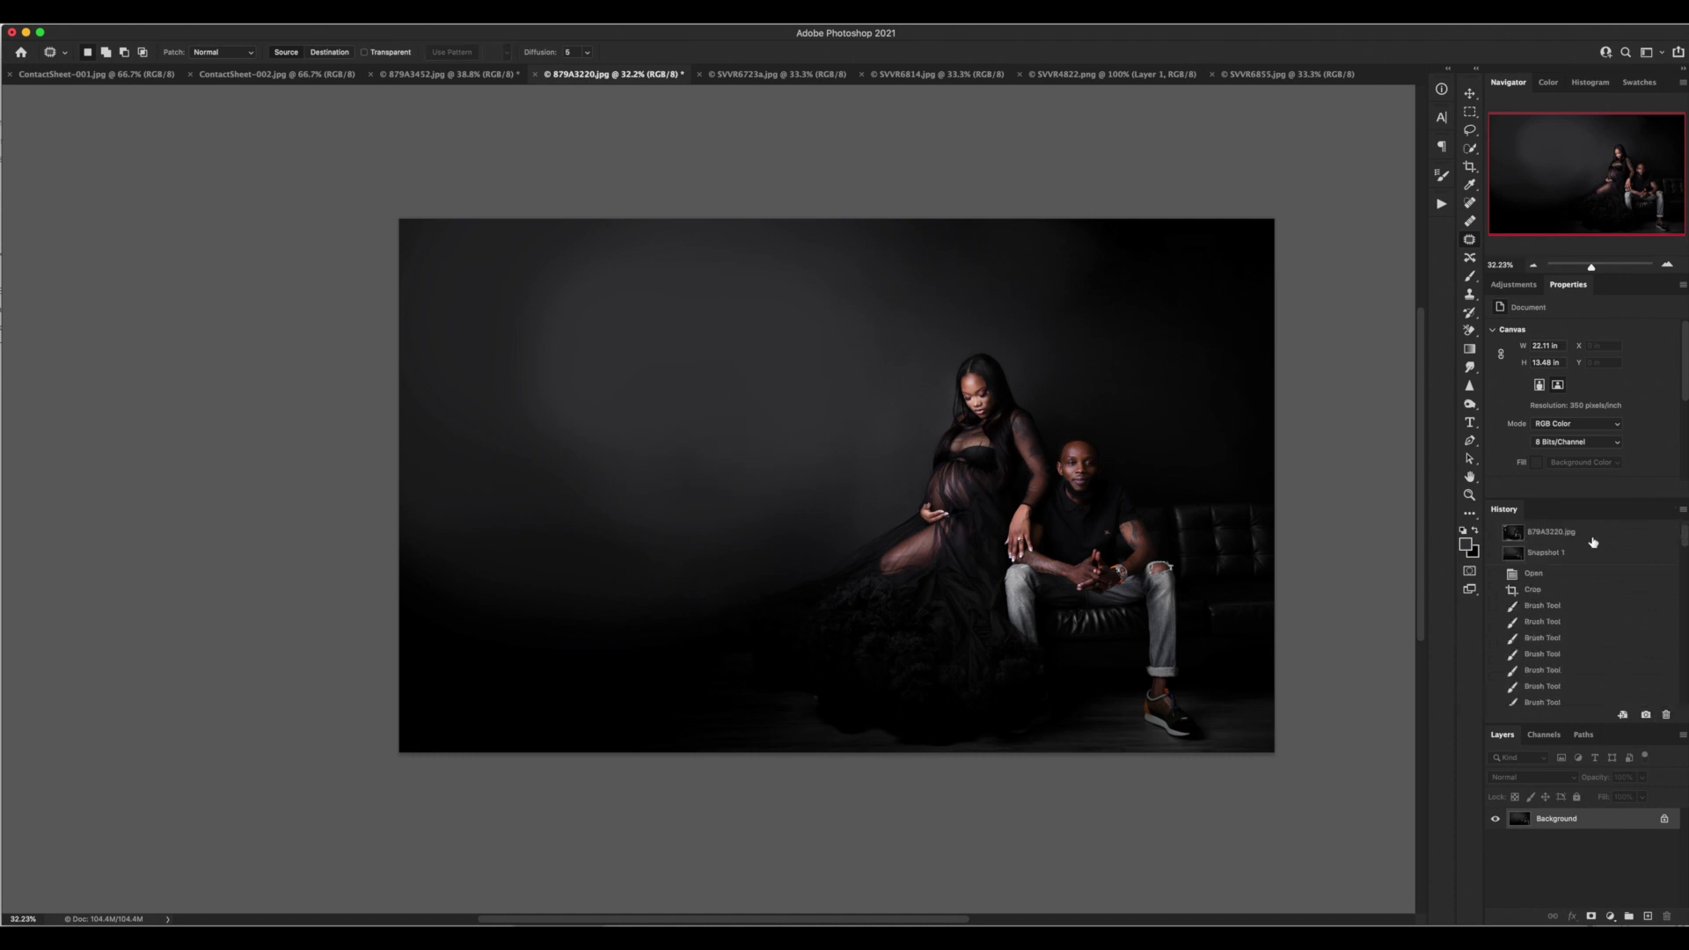
left_click(1591, 538)
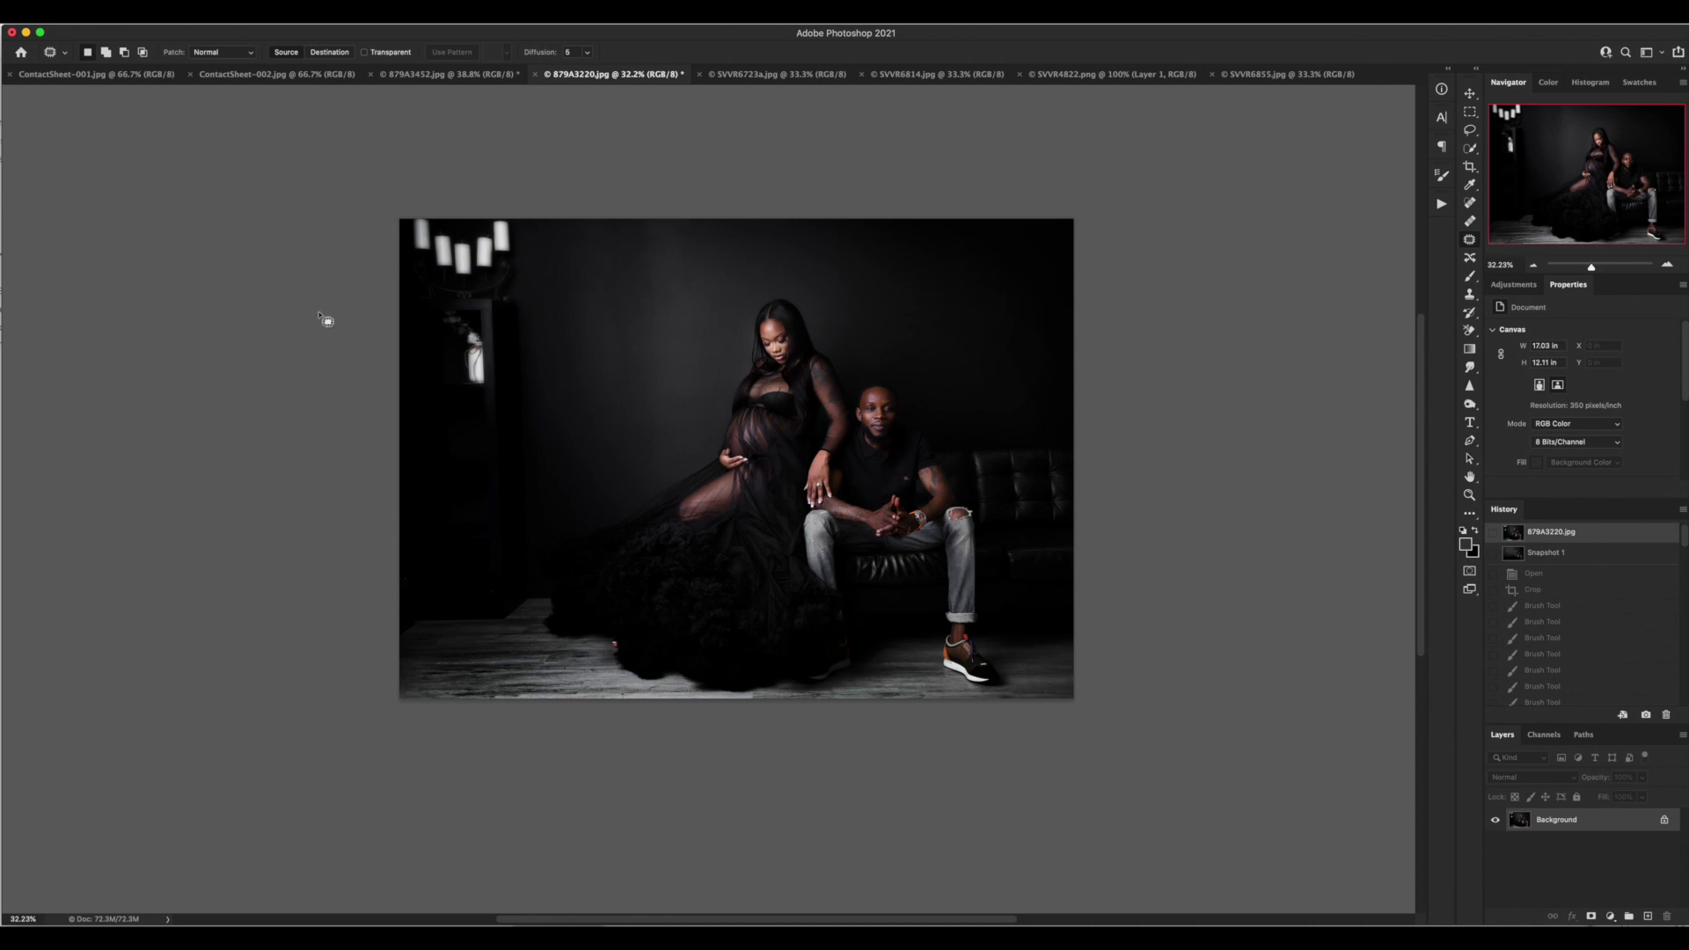
left_click(1634, 554)
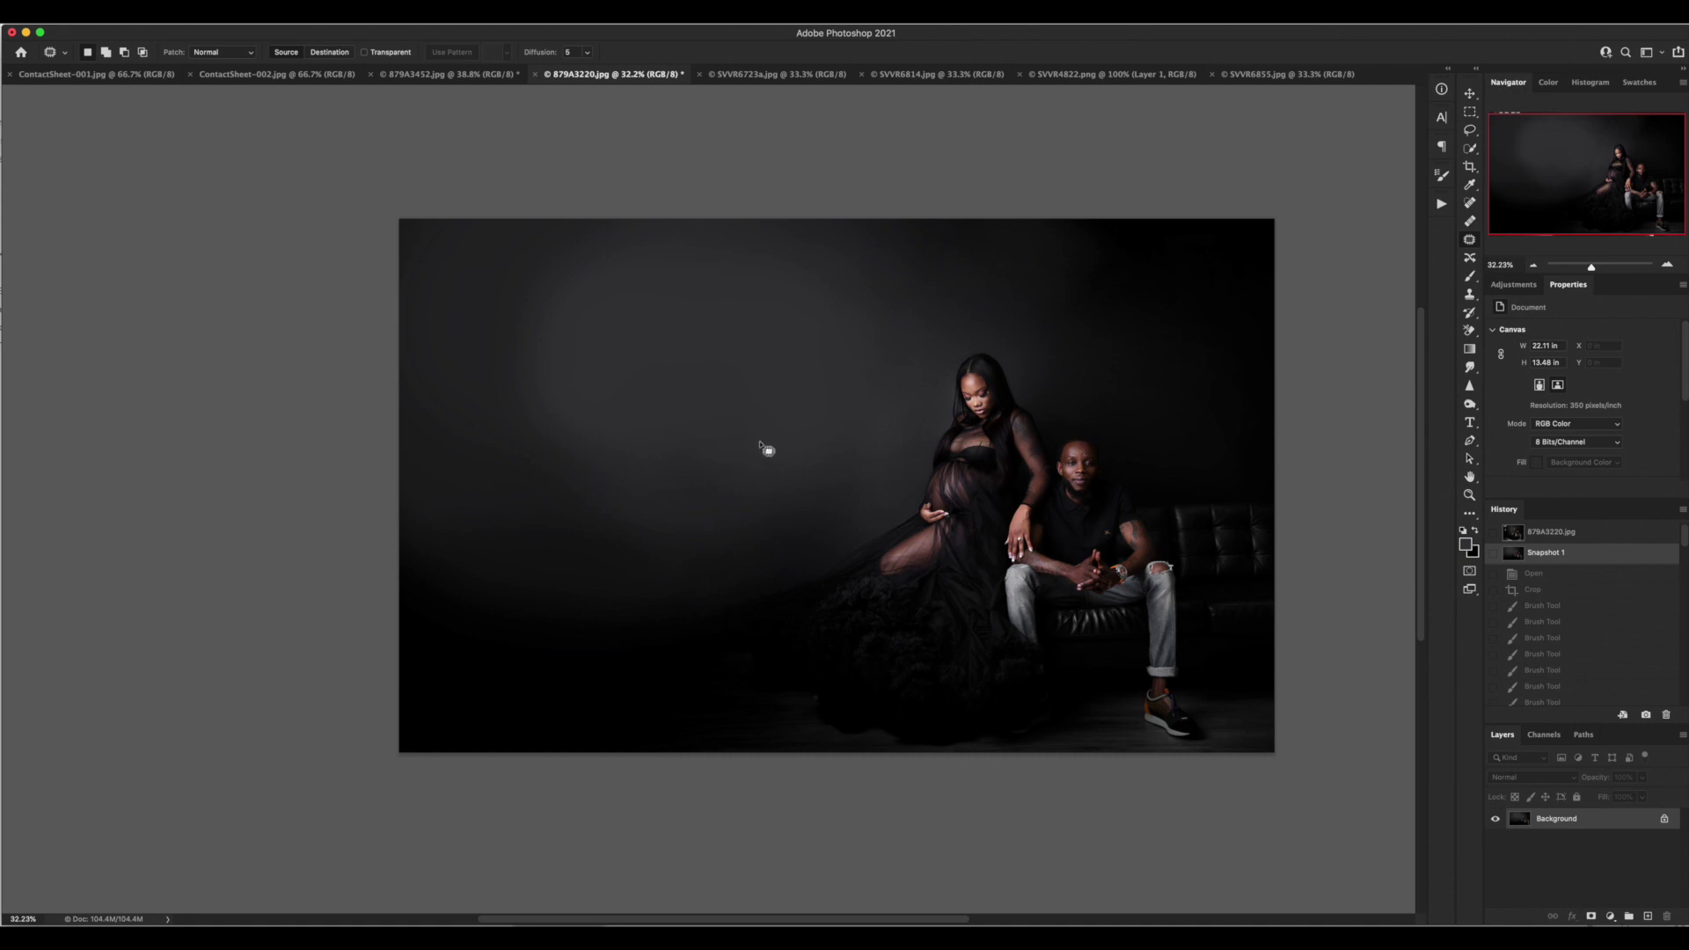
- Patch more rough spots on the wall beside the couple, correcting mistakes through History
mouse_move(735, 440)
left_mouse_down()
mouse_move(724, 501)
mouse_move(739, 442)
left_mouse_up()
left_click_drag(695, 470, 799, 441)
key("super+d")
left_click(1531, 605)
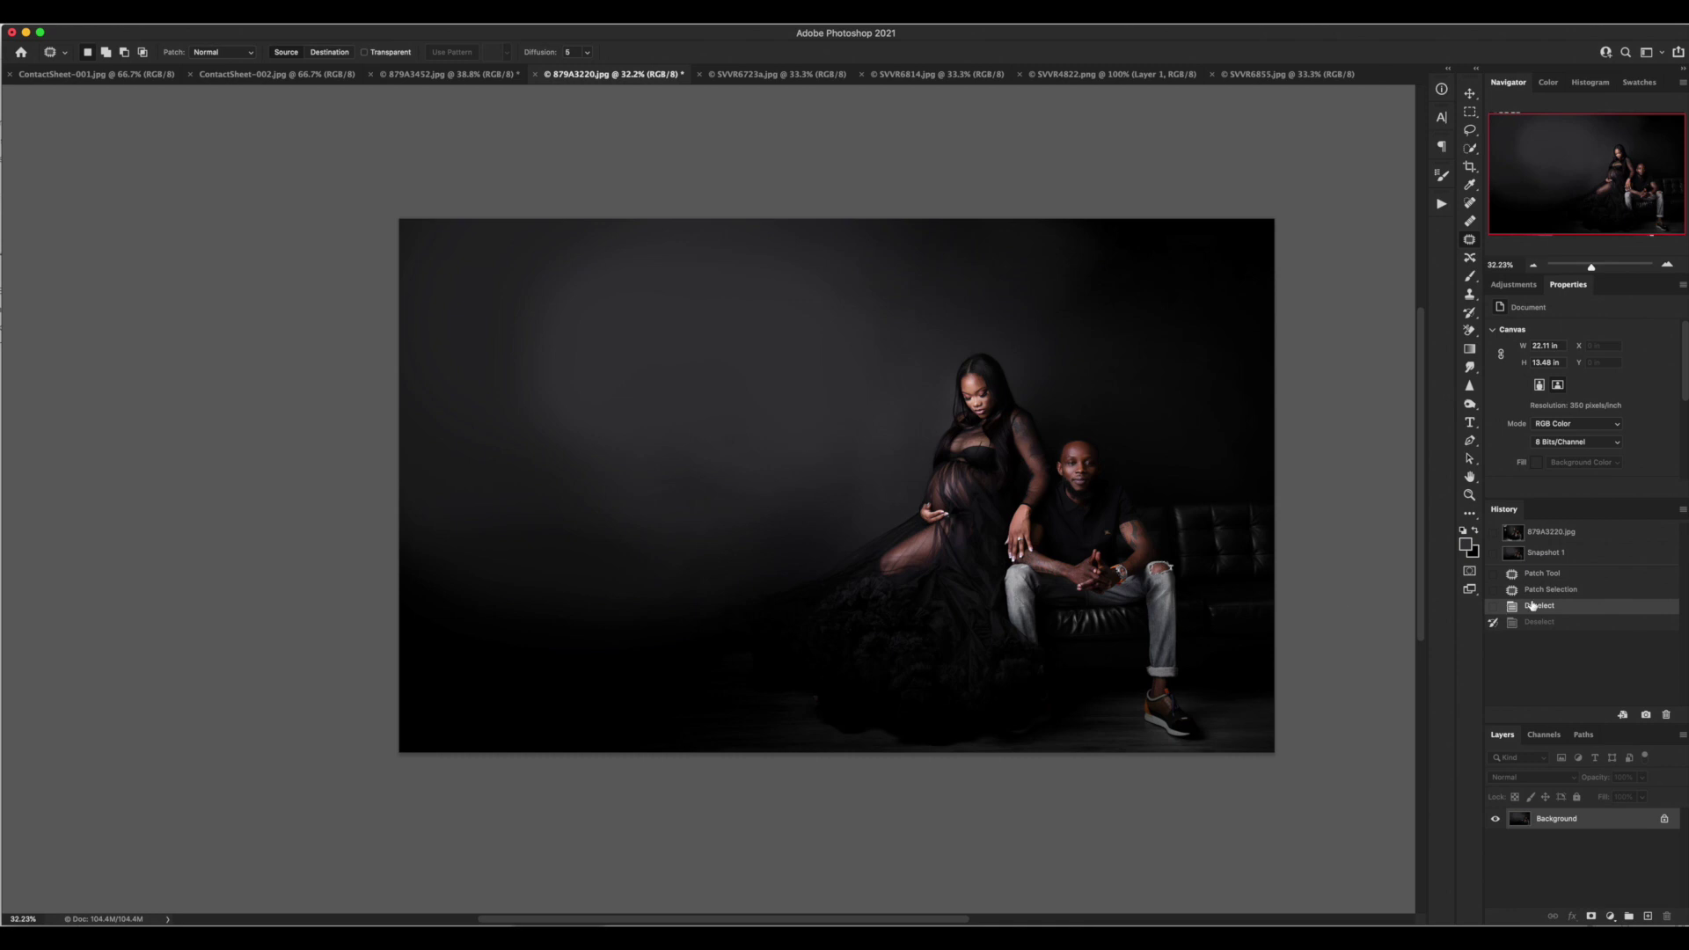
left_click(1574, 626)
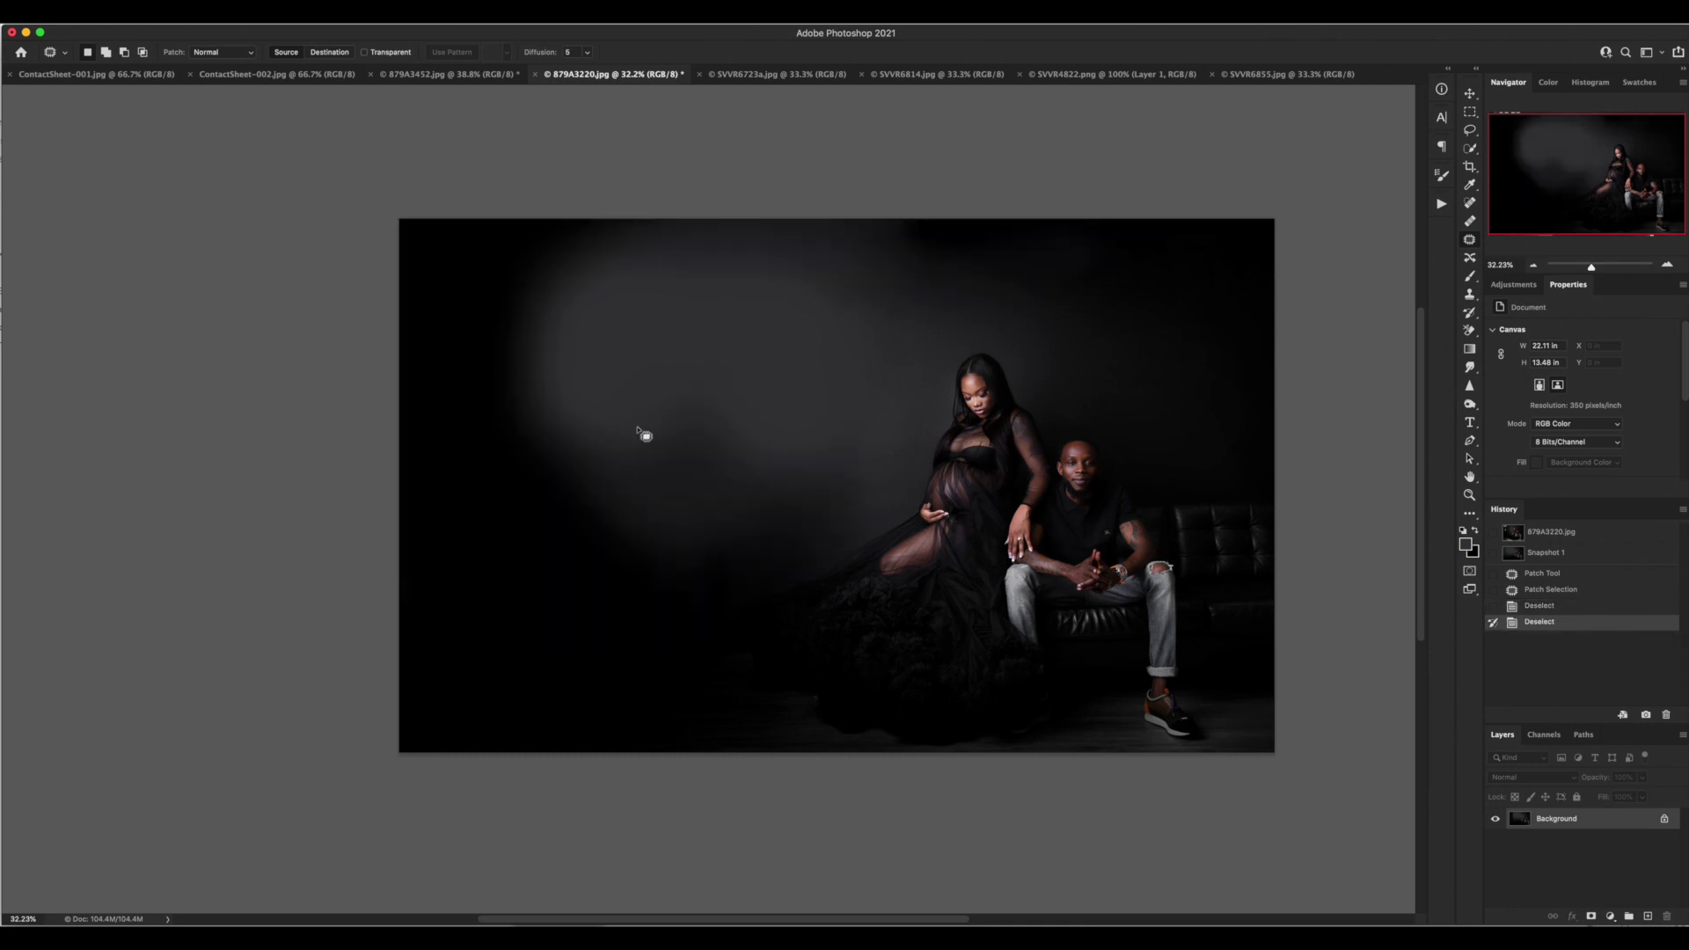
mouse_move(709, 398)
left_mouse_down()
mouse_move(774, 480)
mouse_move(735, 447)
mouse_move(666, 457)
mouse_move(765, 456)
left_mouse_up()
left_click(1583, 607)
key("super+d")
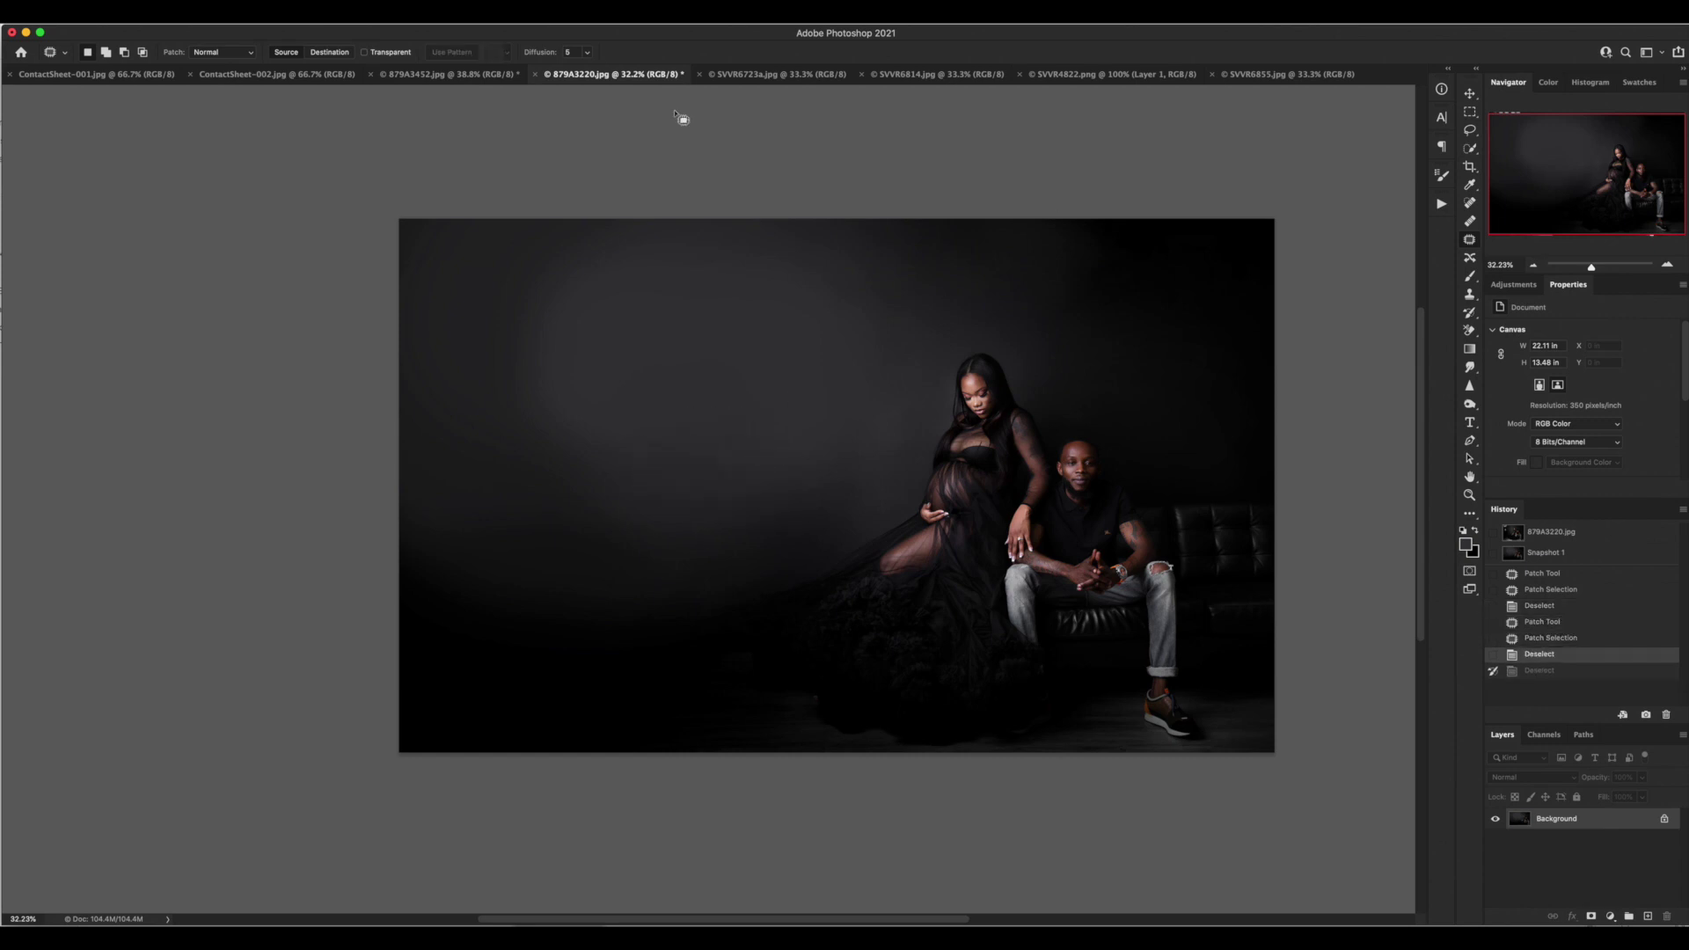
left_click(1284, 74)
- Browse the overlay documents and contact sheets, settle on SVVR6723a.jpg and select its whole canvas
left_click(1122, 74)
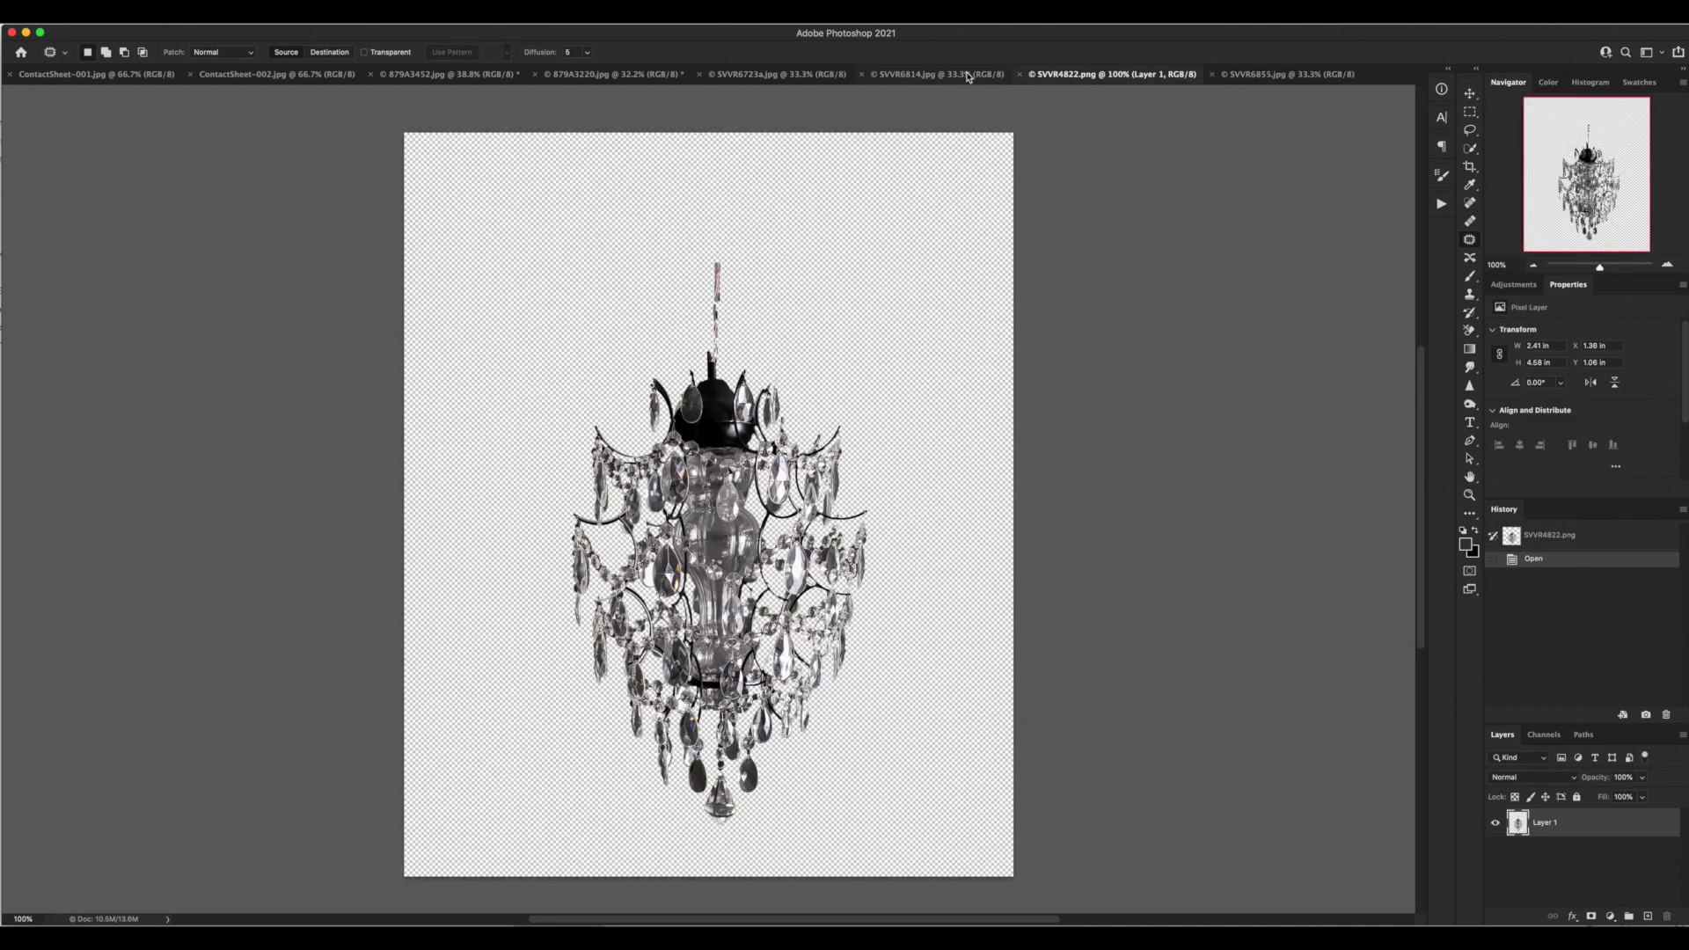
left_click(967, 74)
left_click(818, 73)
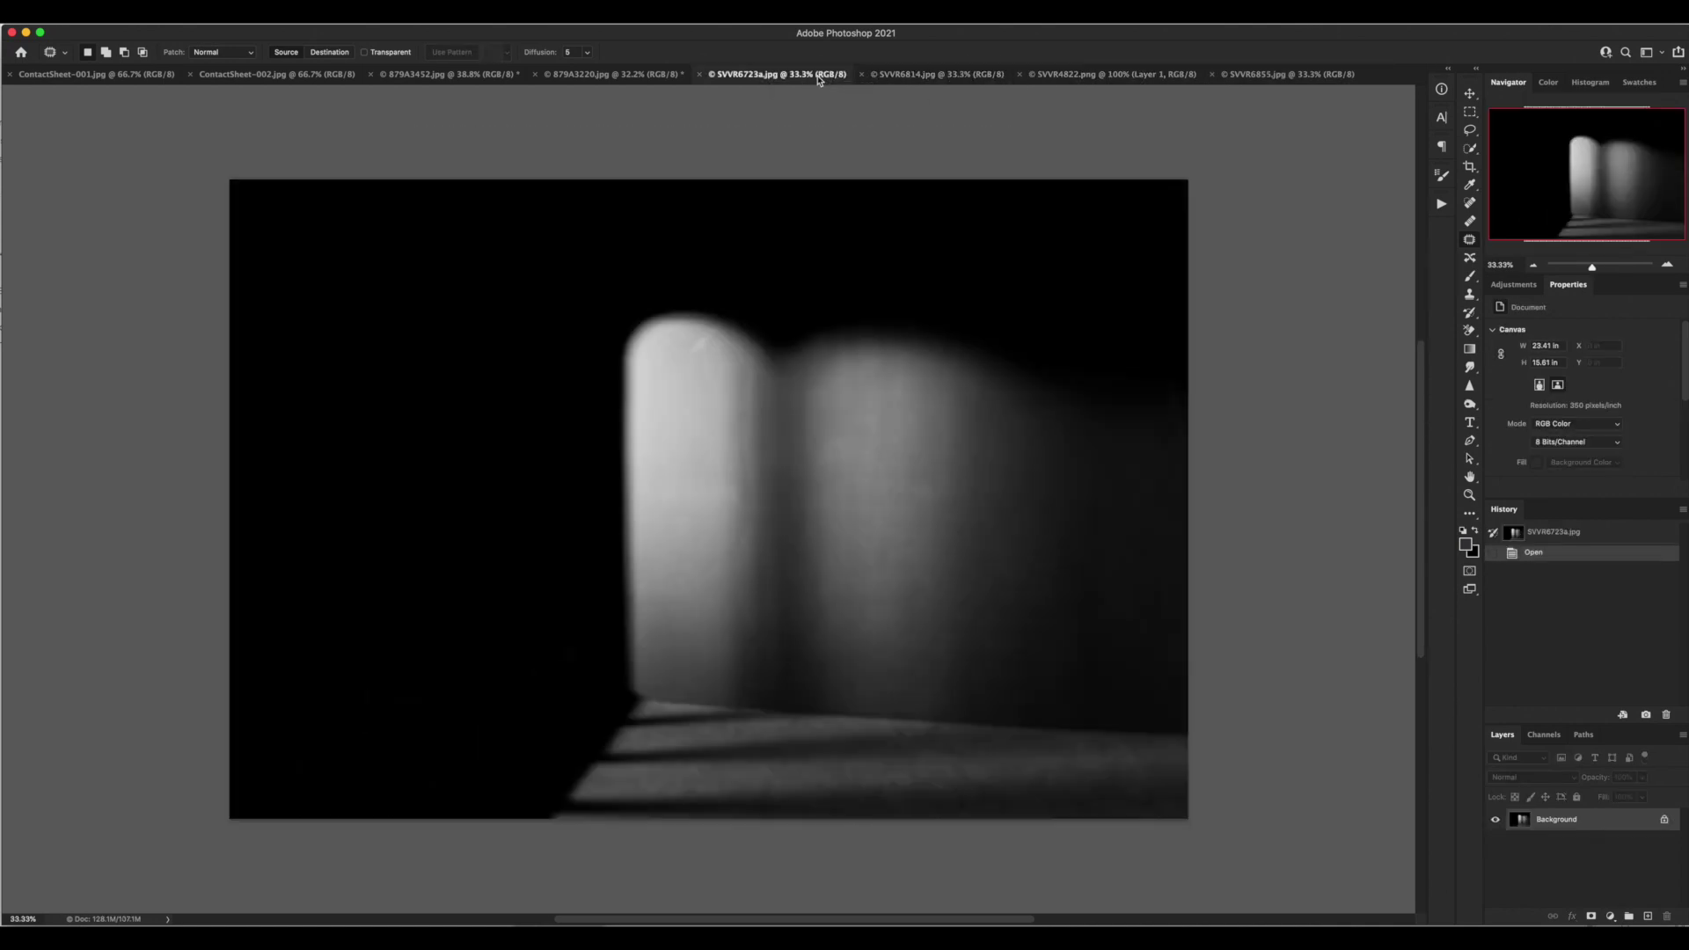
left_click(1469, 94)
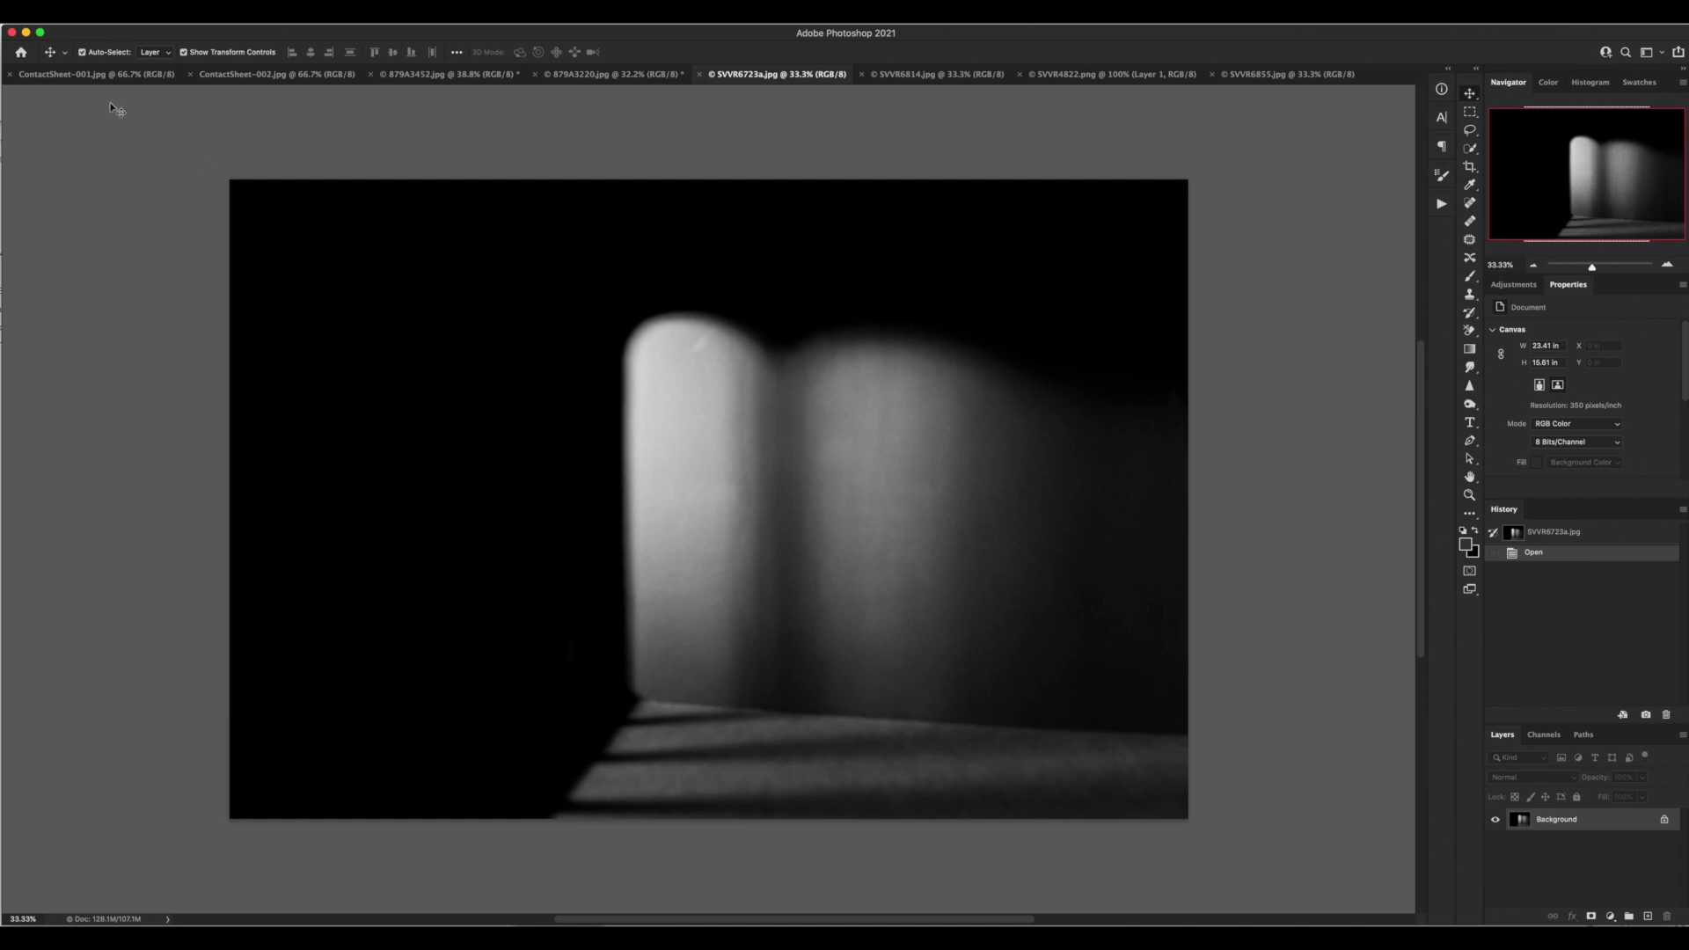
left_click(101, 76)
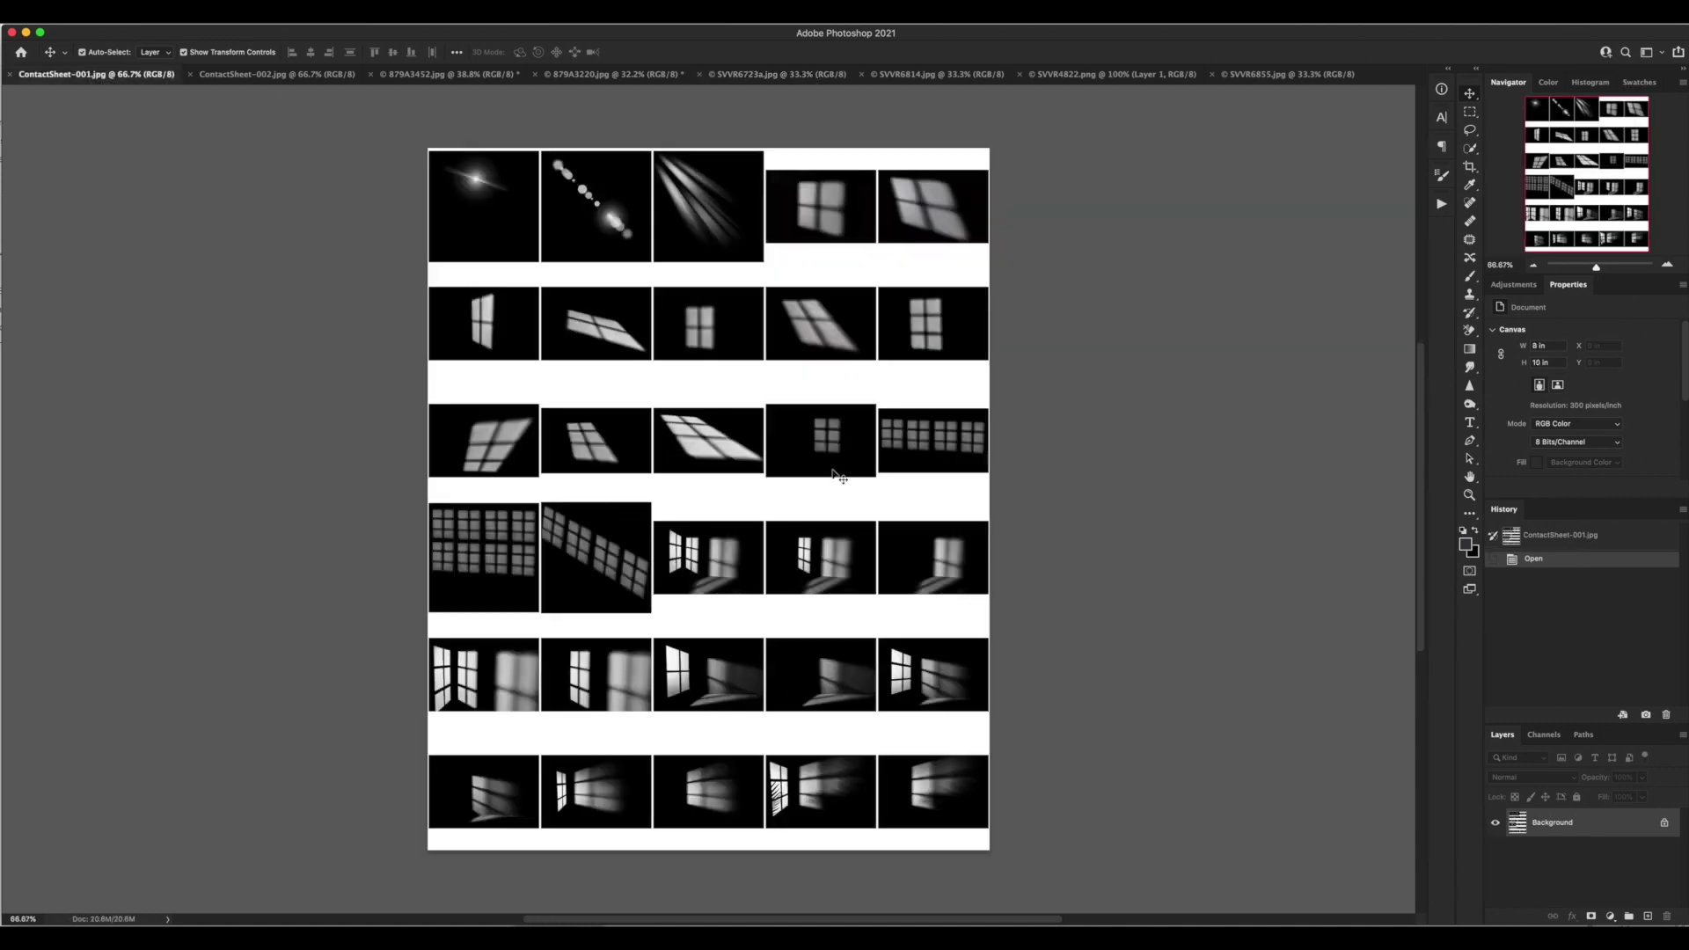
left_click(278, 77)
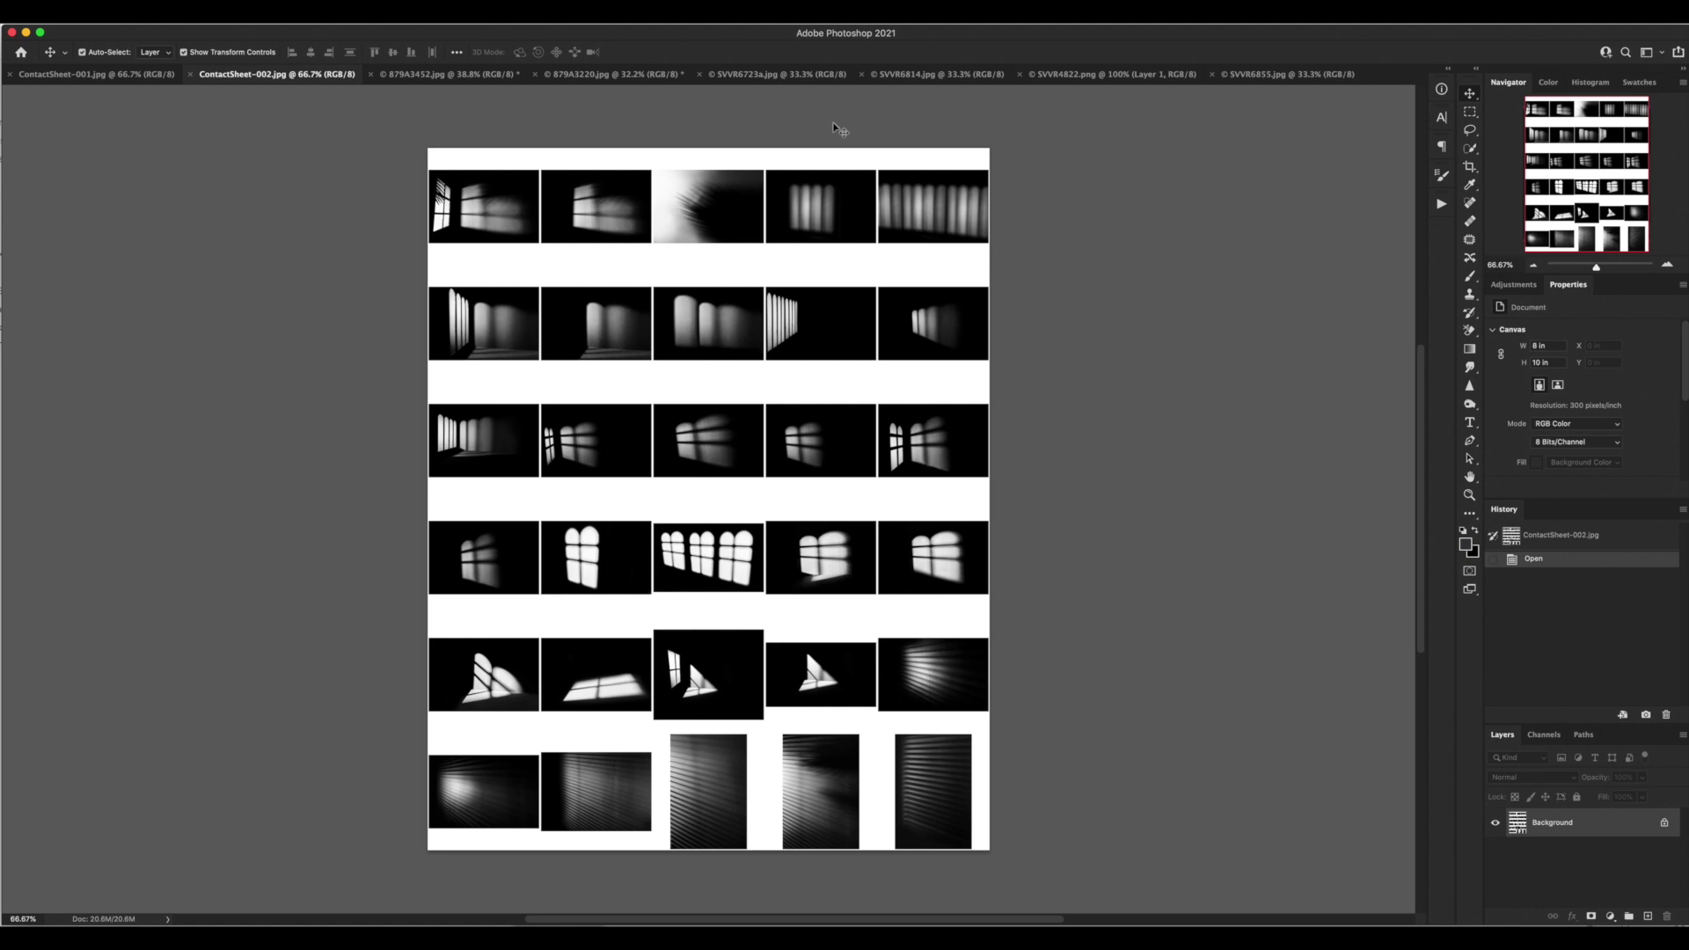
left_click(964, 78)
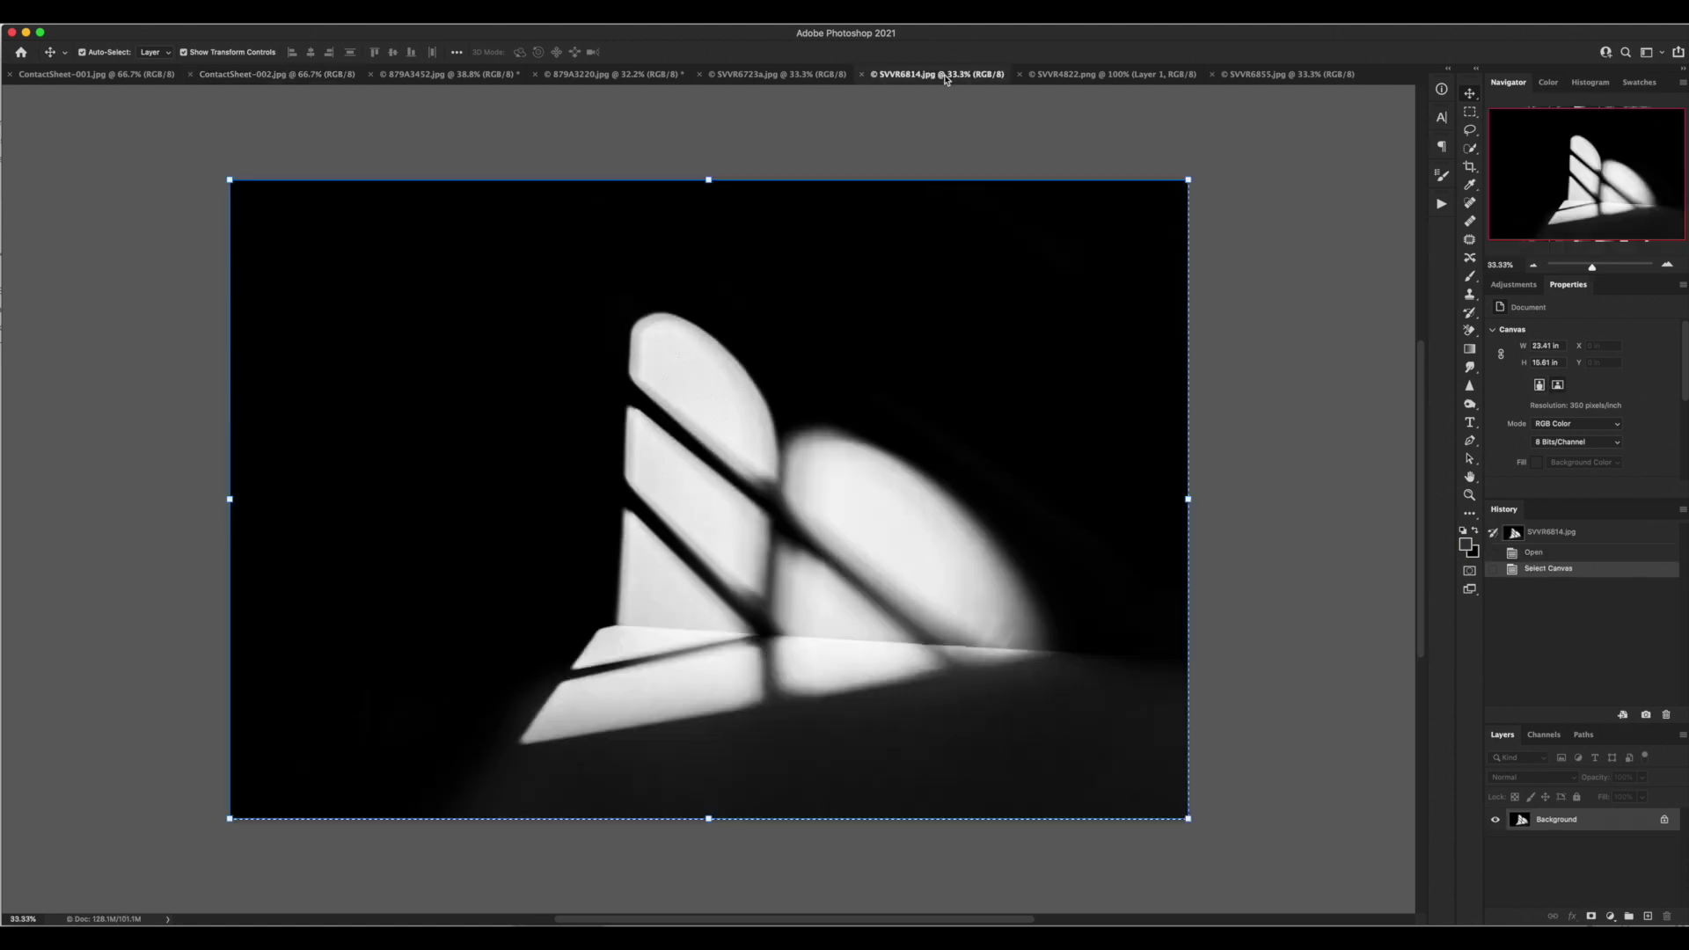
left_click(1106, 78)
left_click(789, 77)
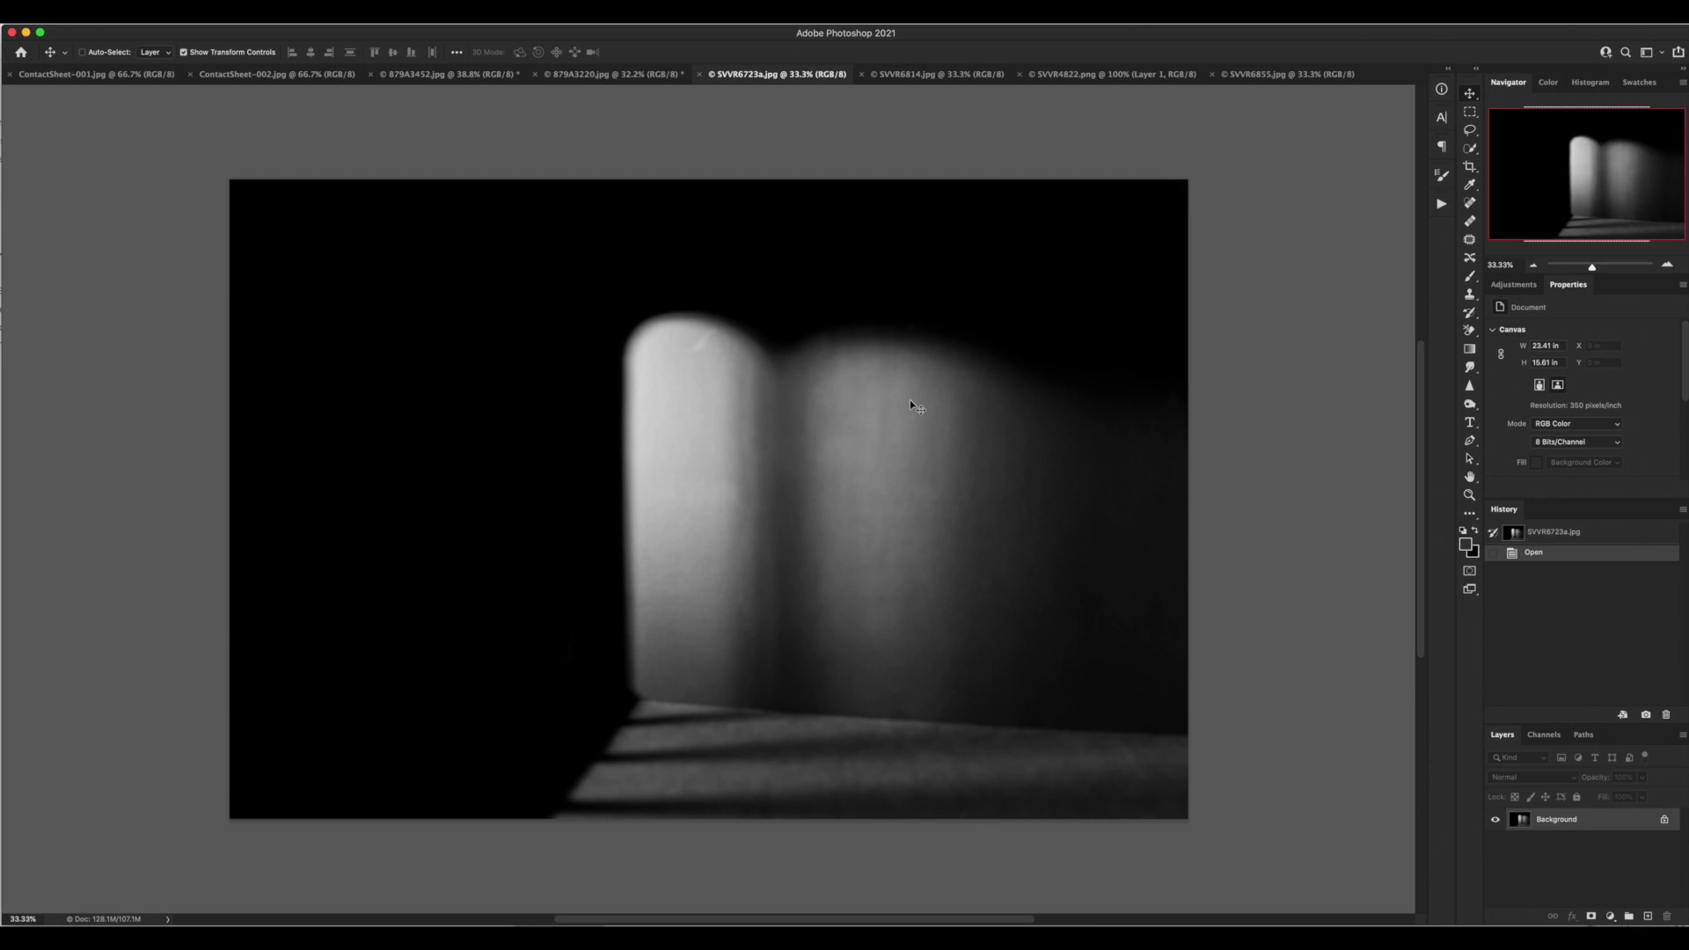
key("super+a")
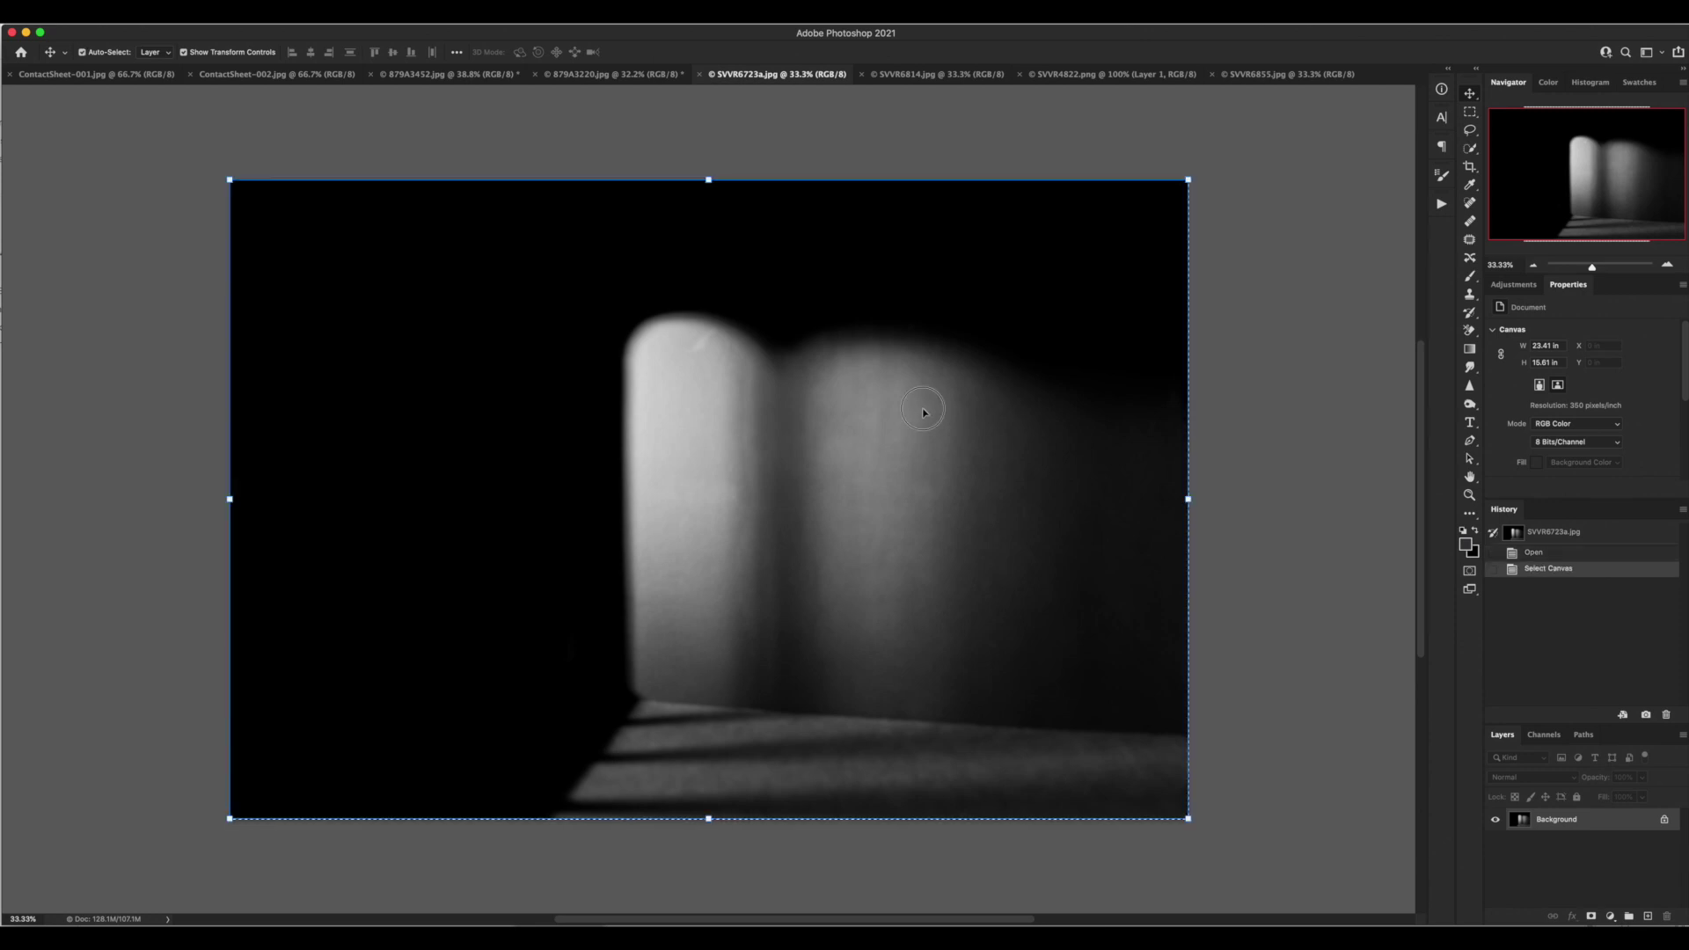
- Drag the doorway light onto the couple portrait as Layer 1 at 25% opacity, rotated about -3°
left_click(663, 75)
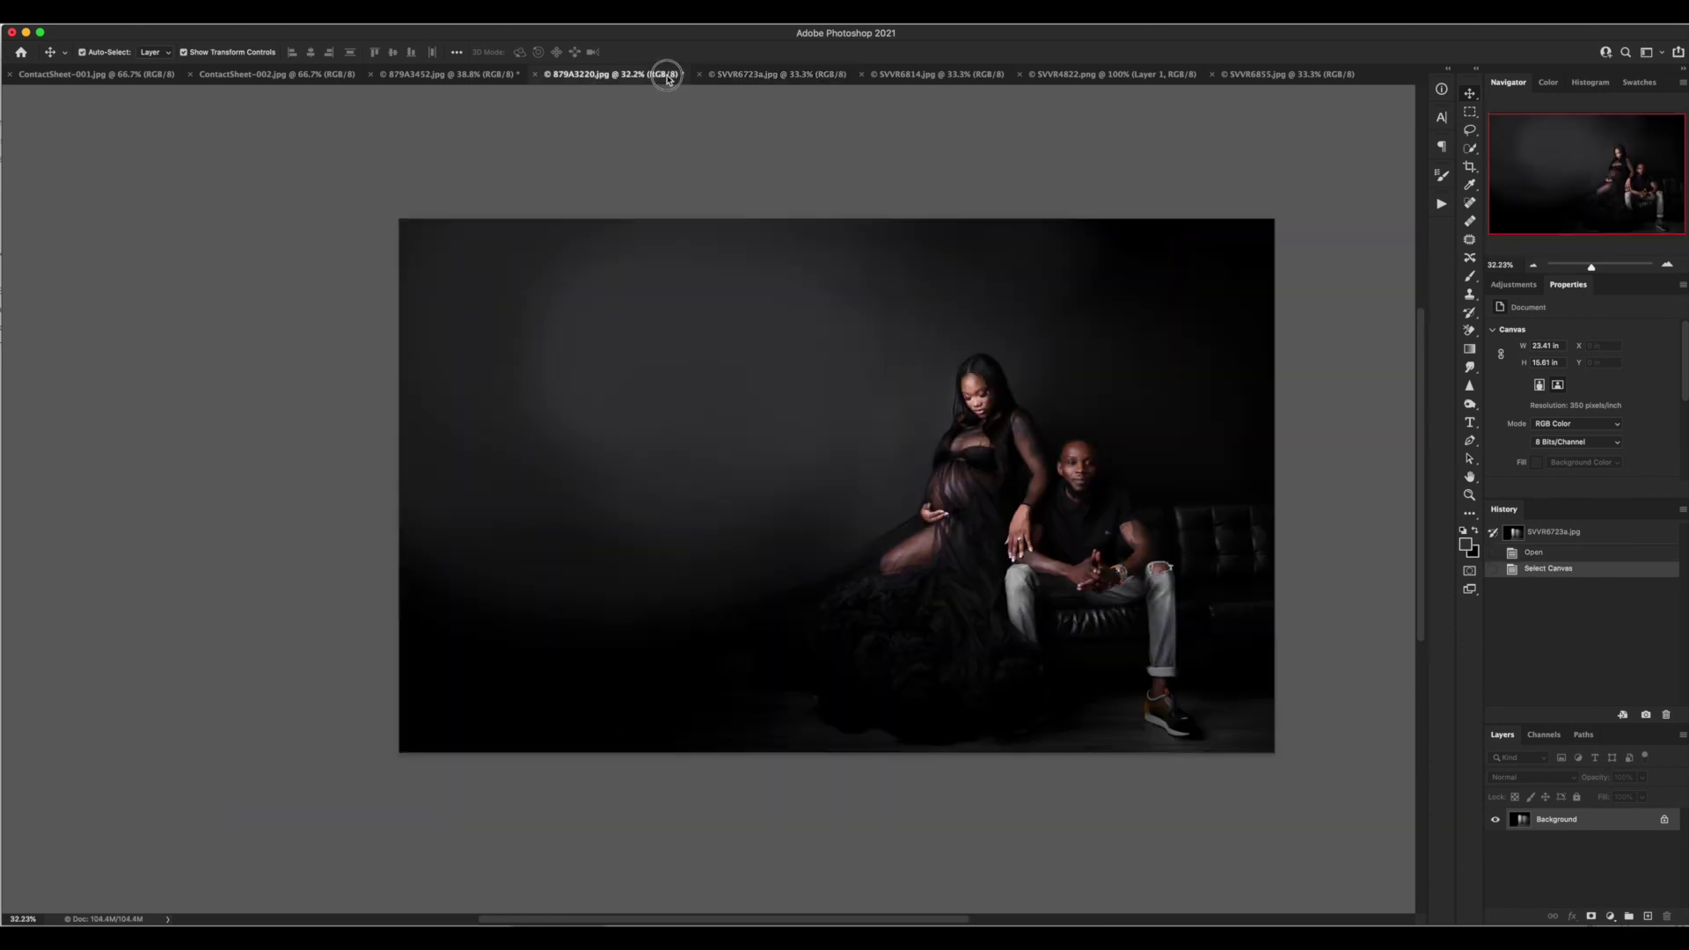
left_click_drag(717, 256, 742, 368)
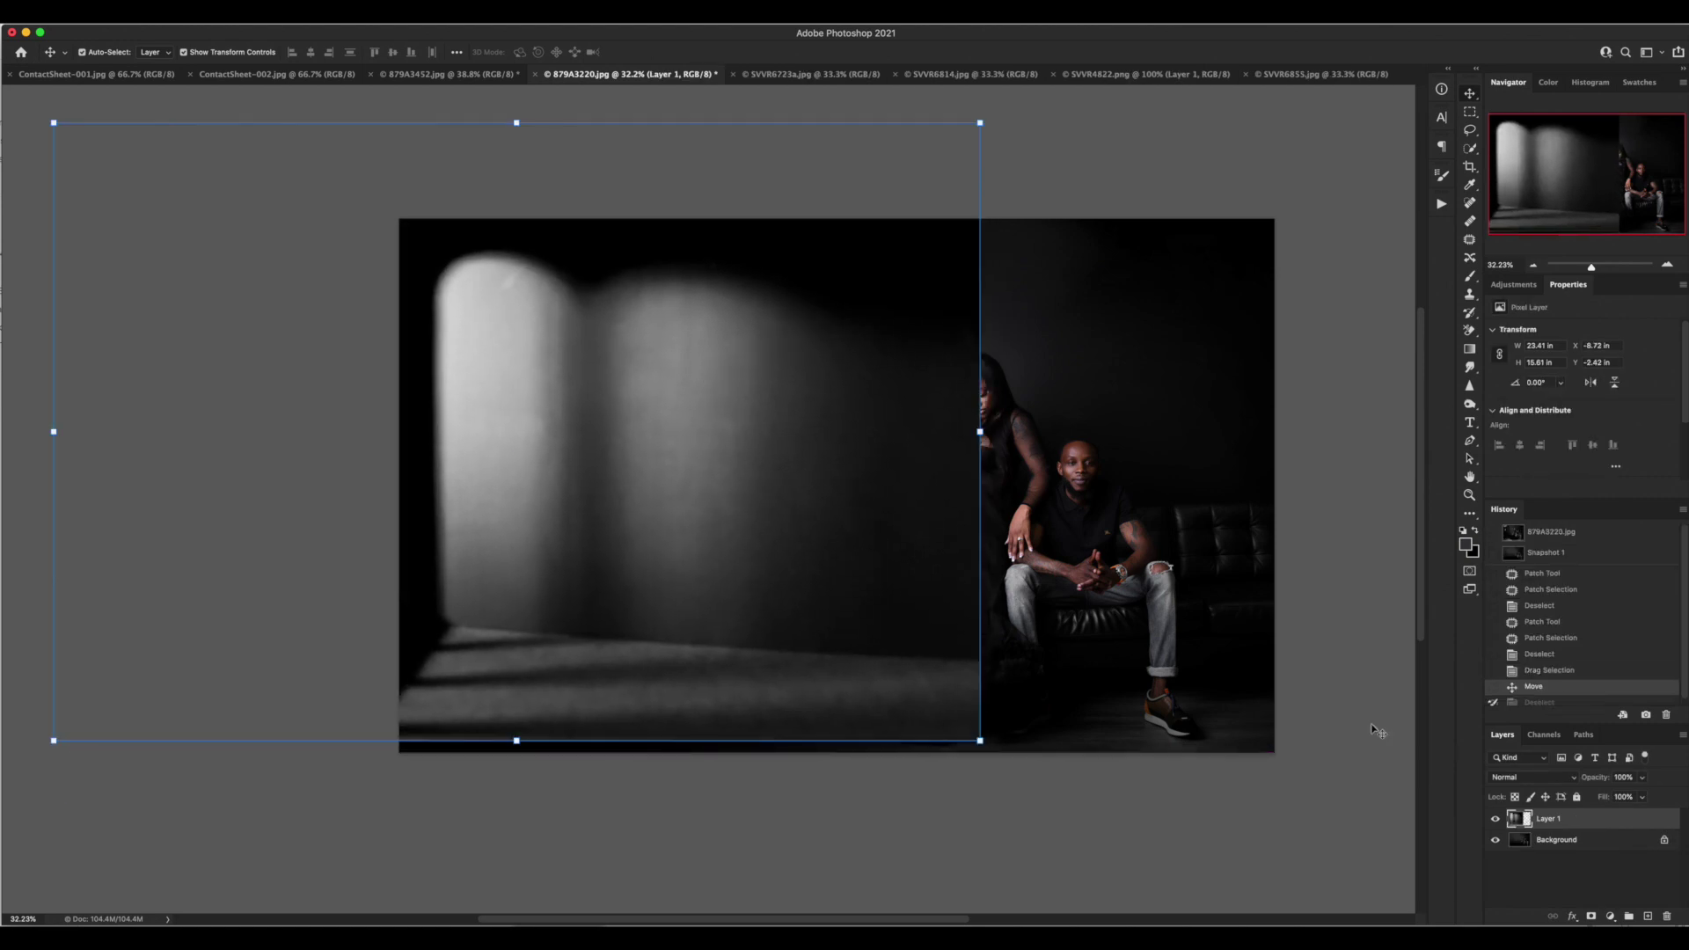
left_click_drag(1576, 776, 1516, 777)
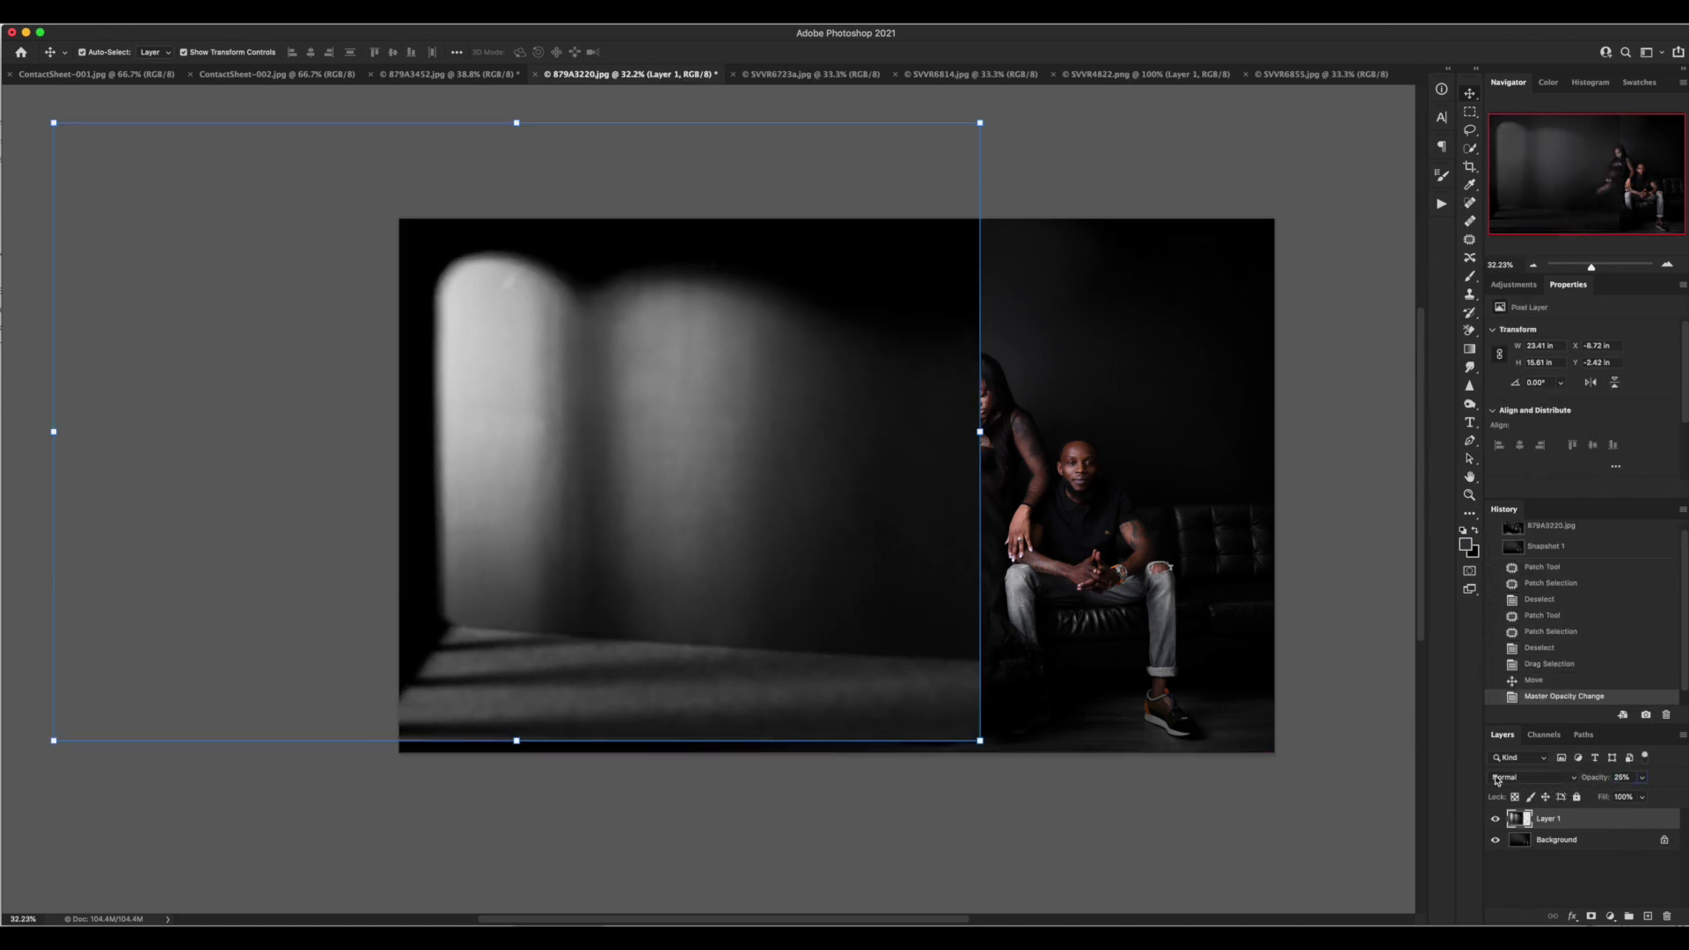
left_click_drag(981, 434, 999, 407)
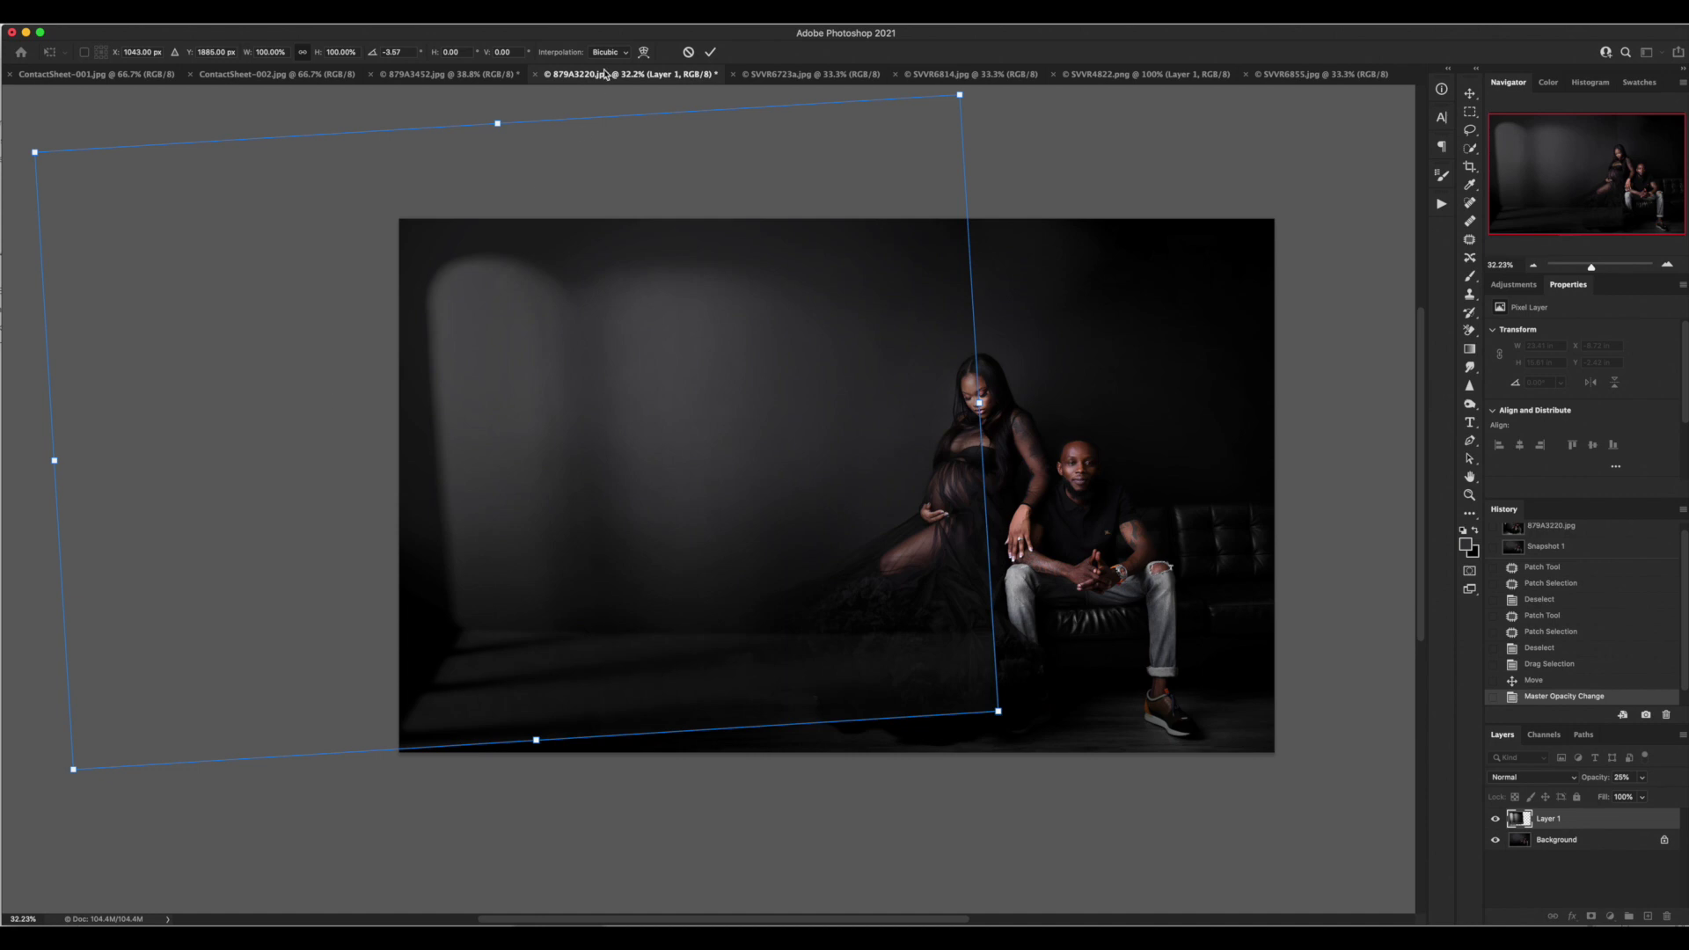
- Warp the light layer, stretching its bottom-left corner and left edge outward and bowing the left edge inward
left_click(645, 55)
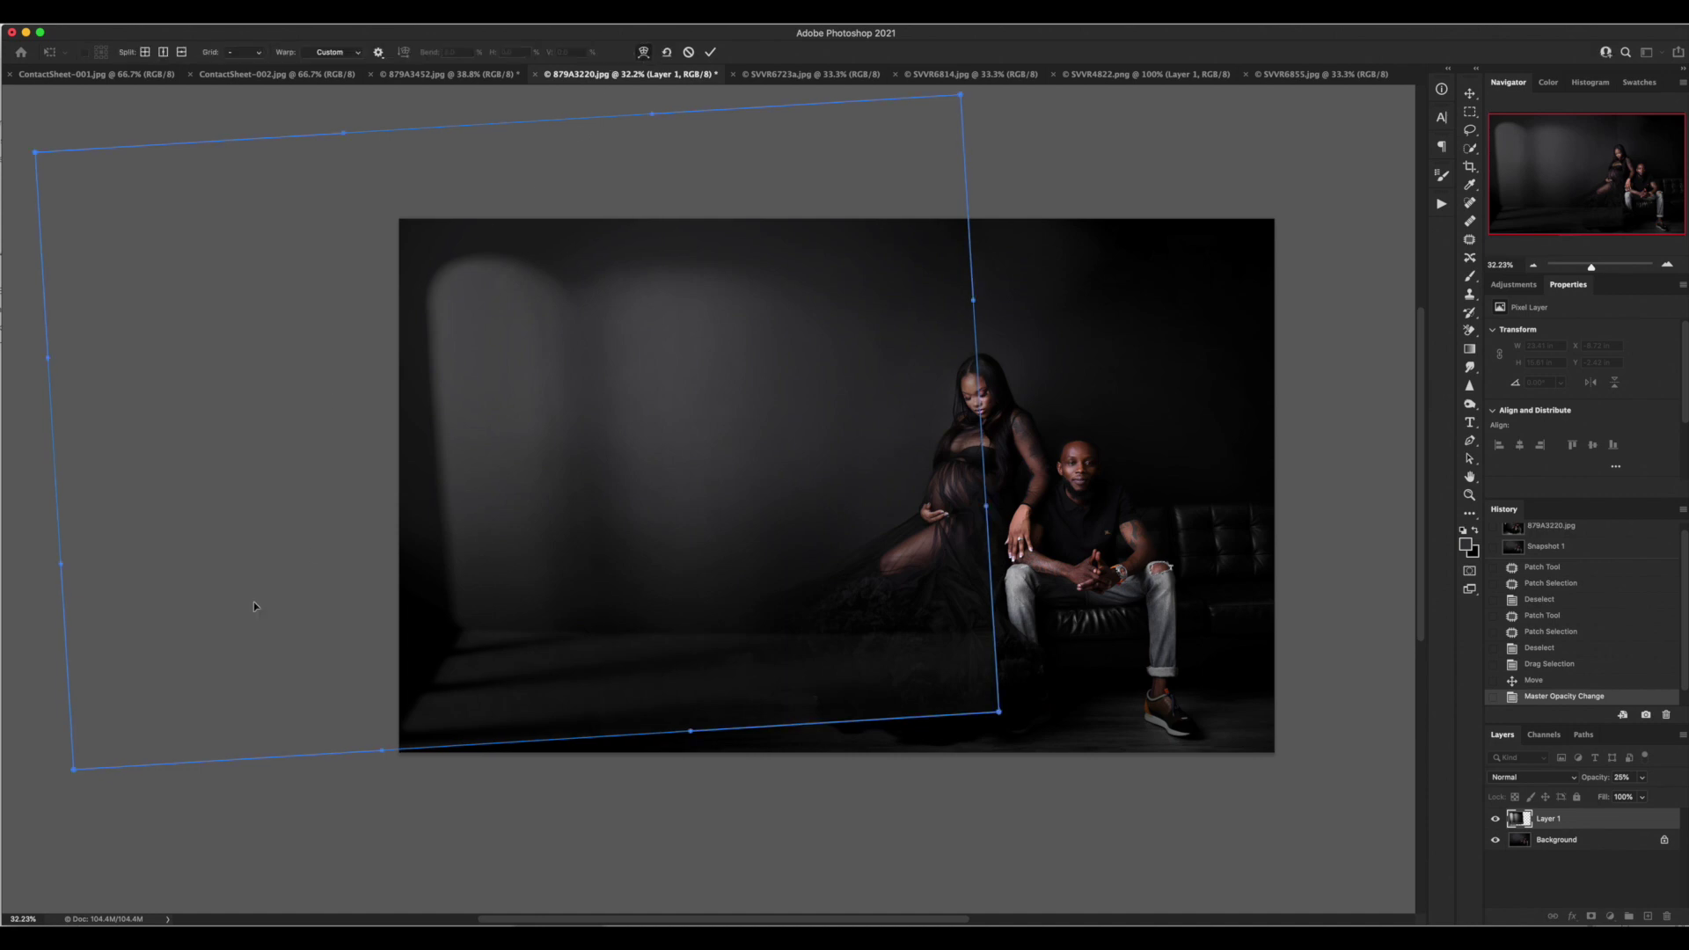
left_click_drag(73, 774, 22, 771)
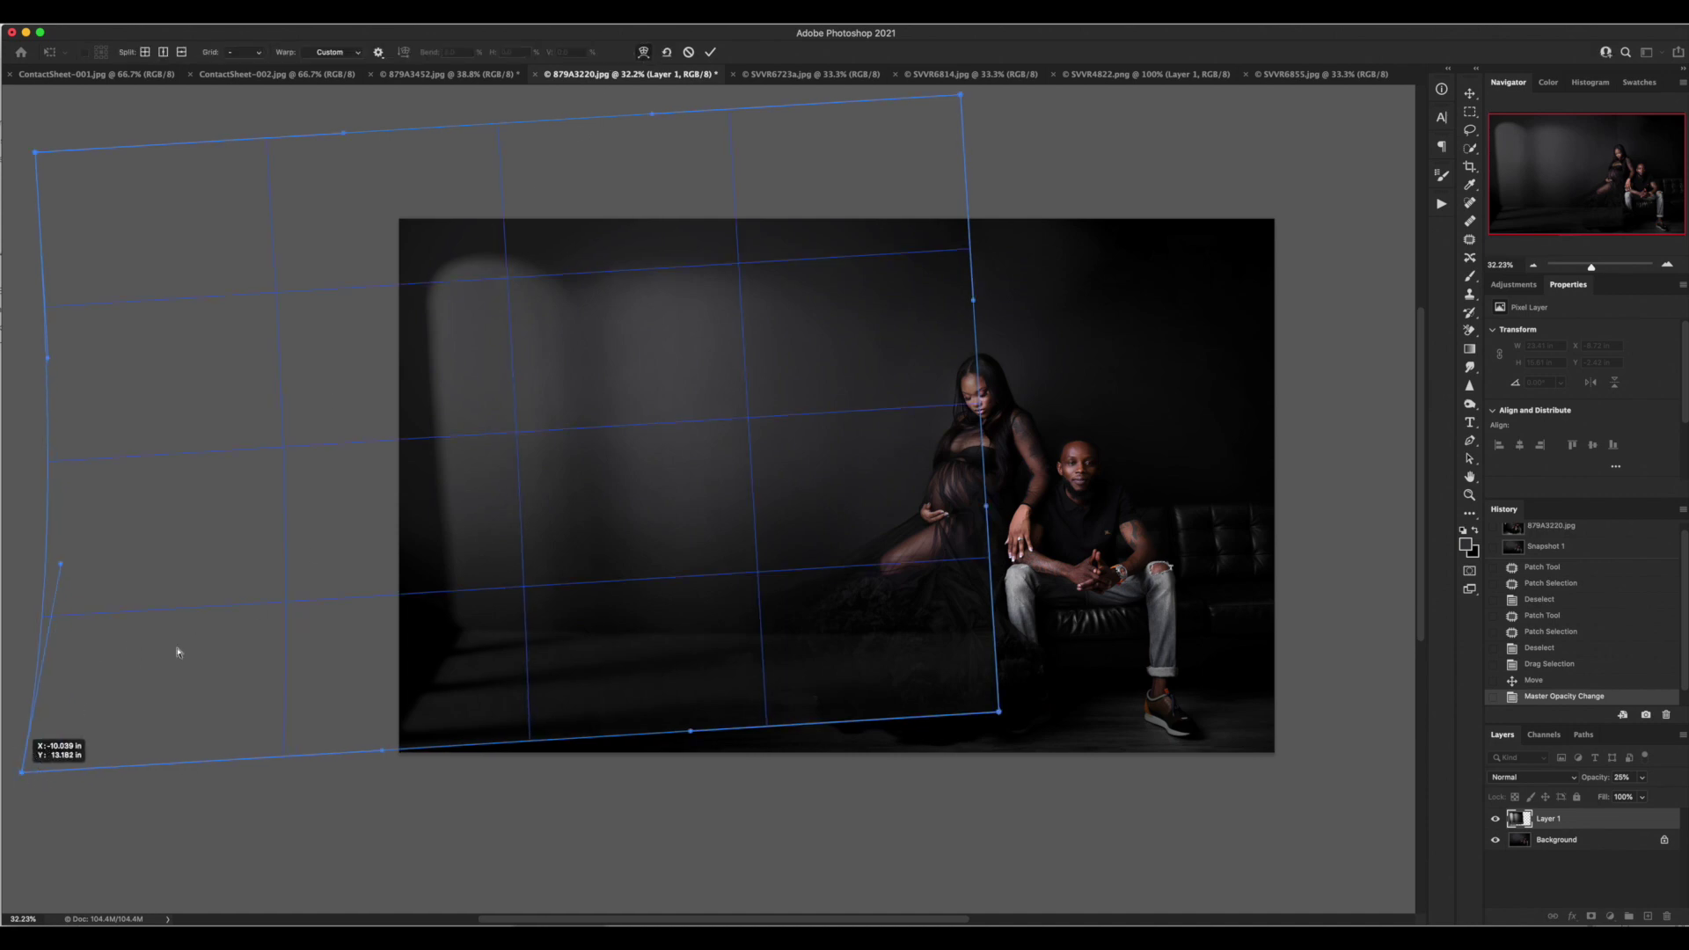
left_click_drag(191, 664, 294, 659)
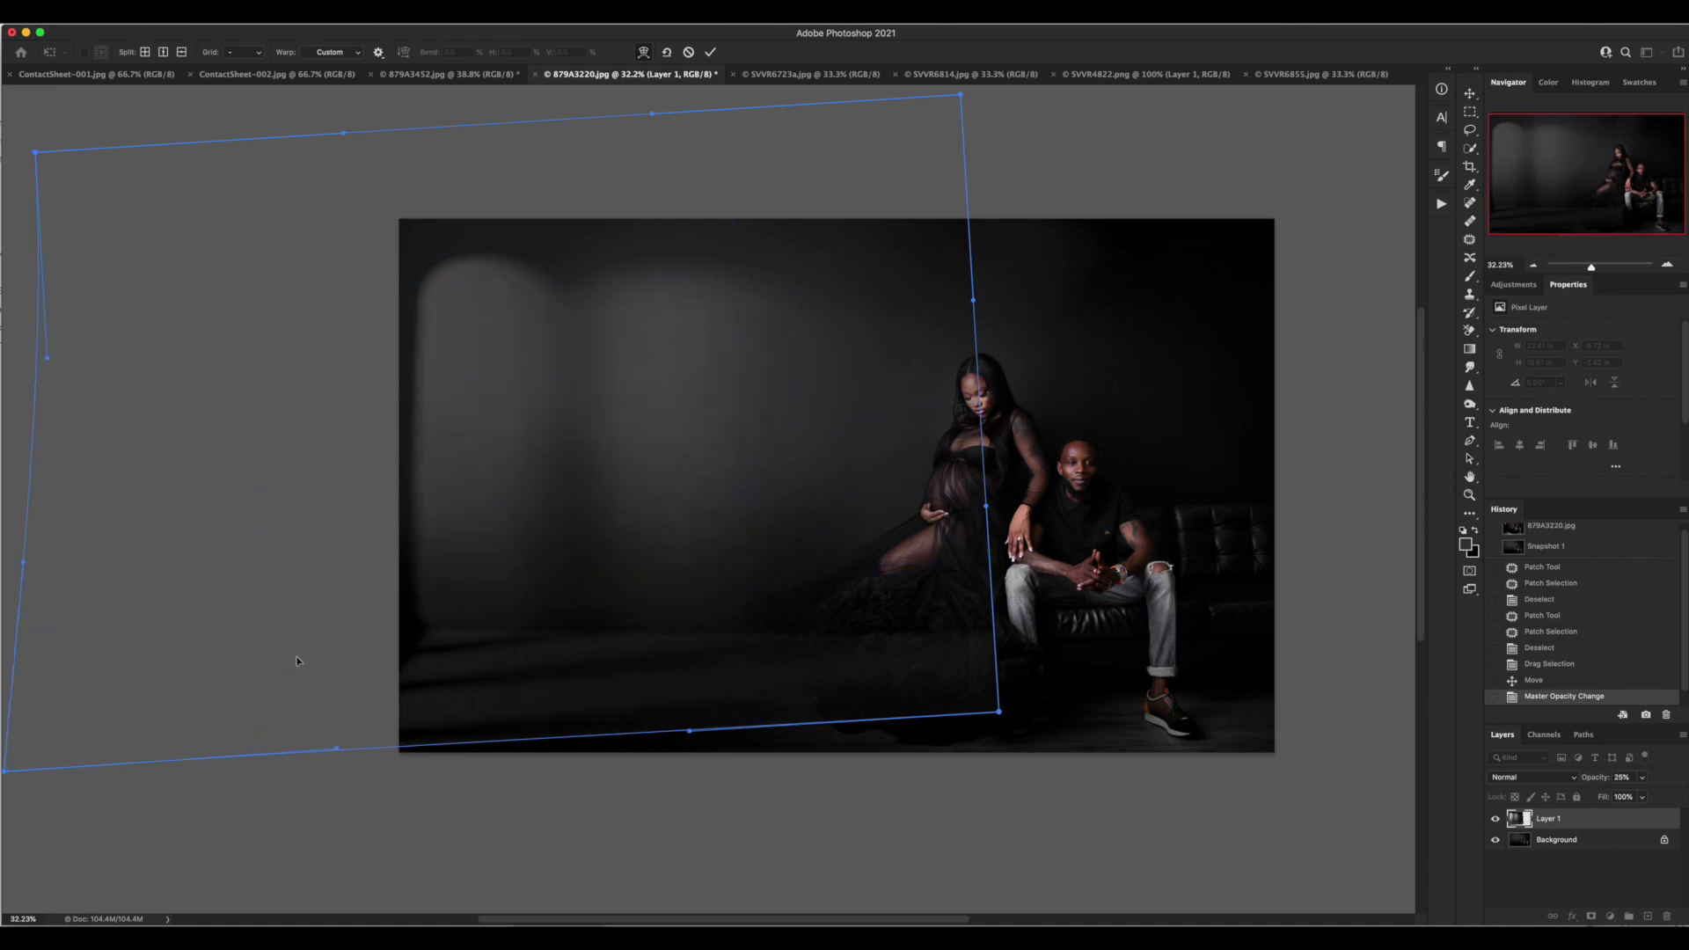
left_click(343, 632)
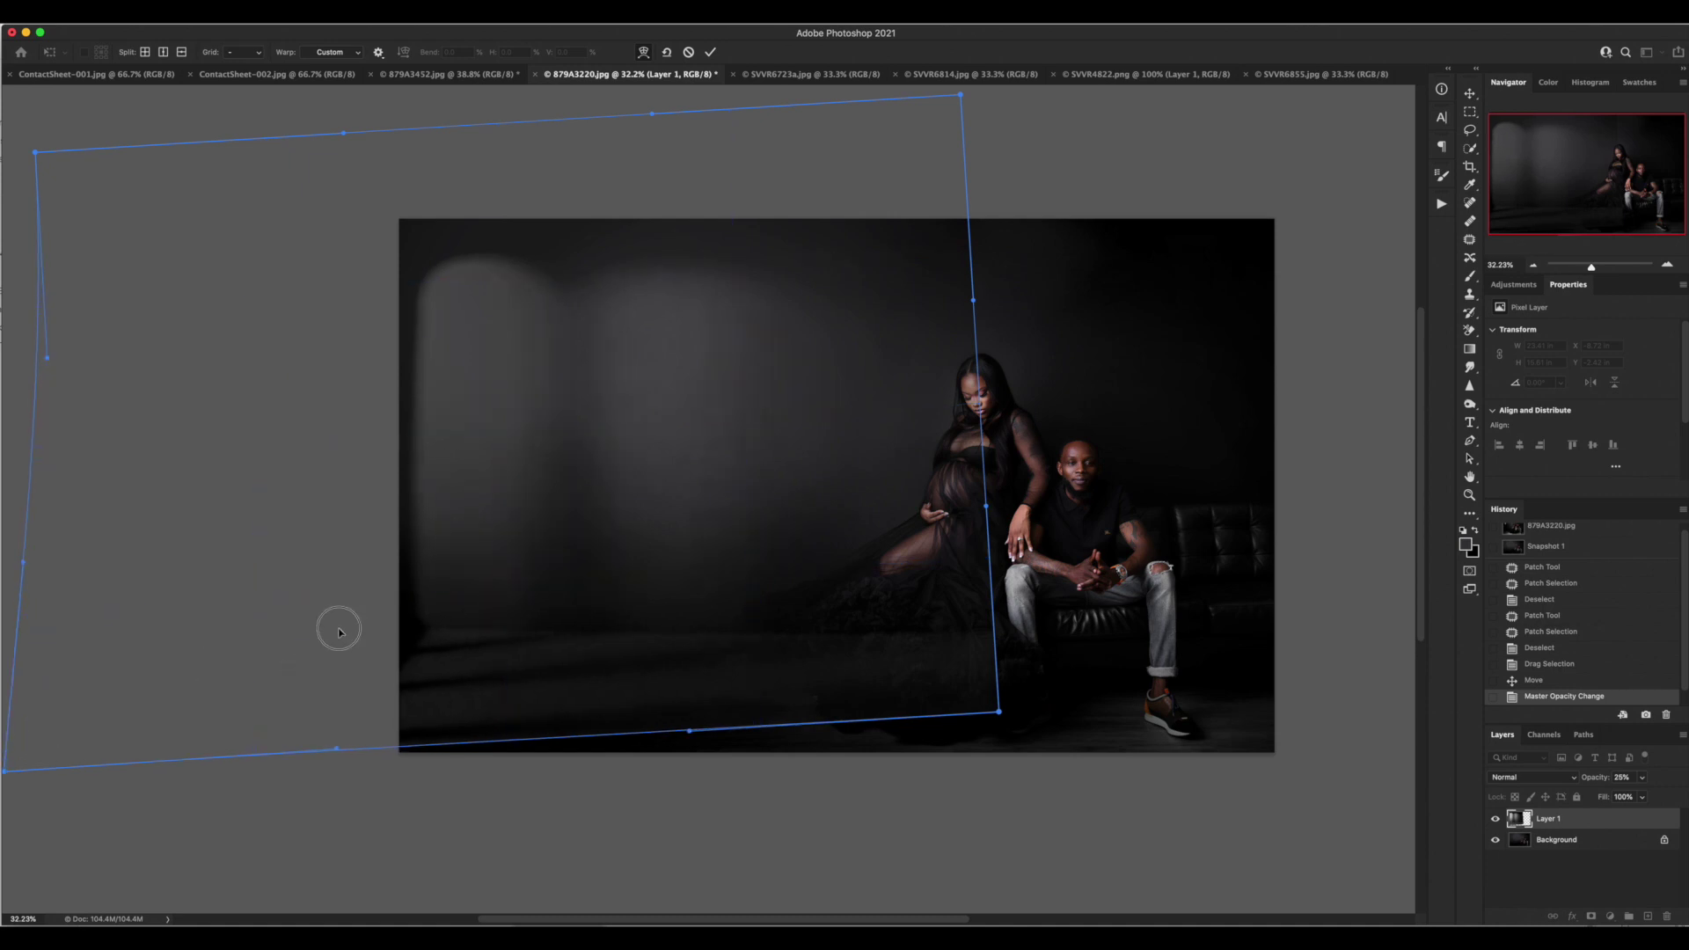
left_click(378, 243)
left_click(343, 134)
left_click_drag(33, 461, 50, 468)
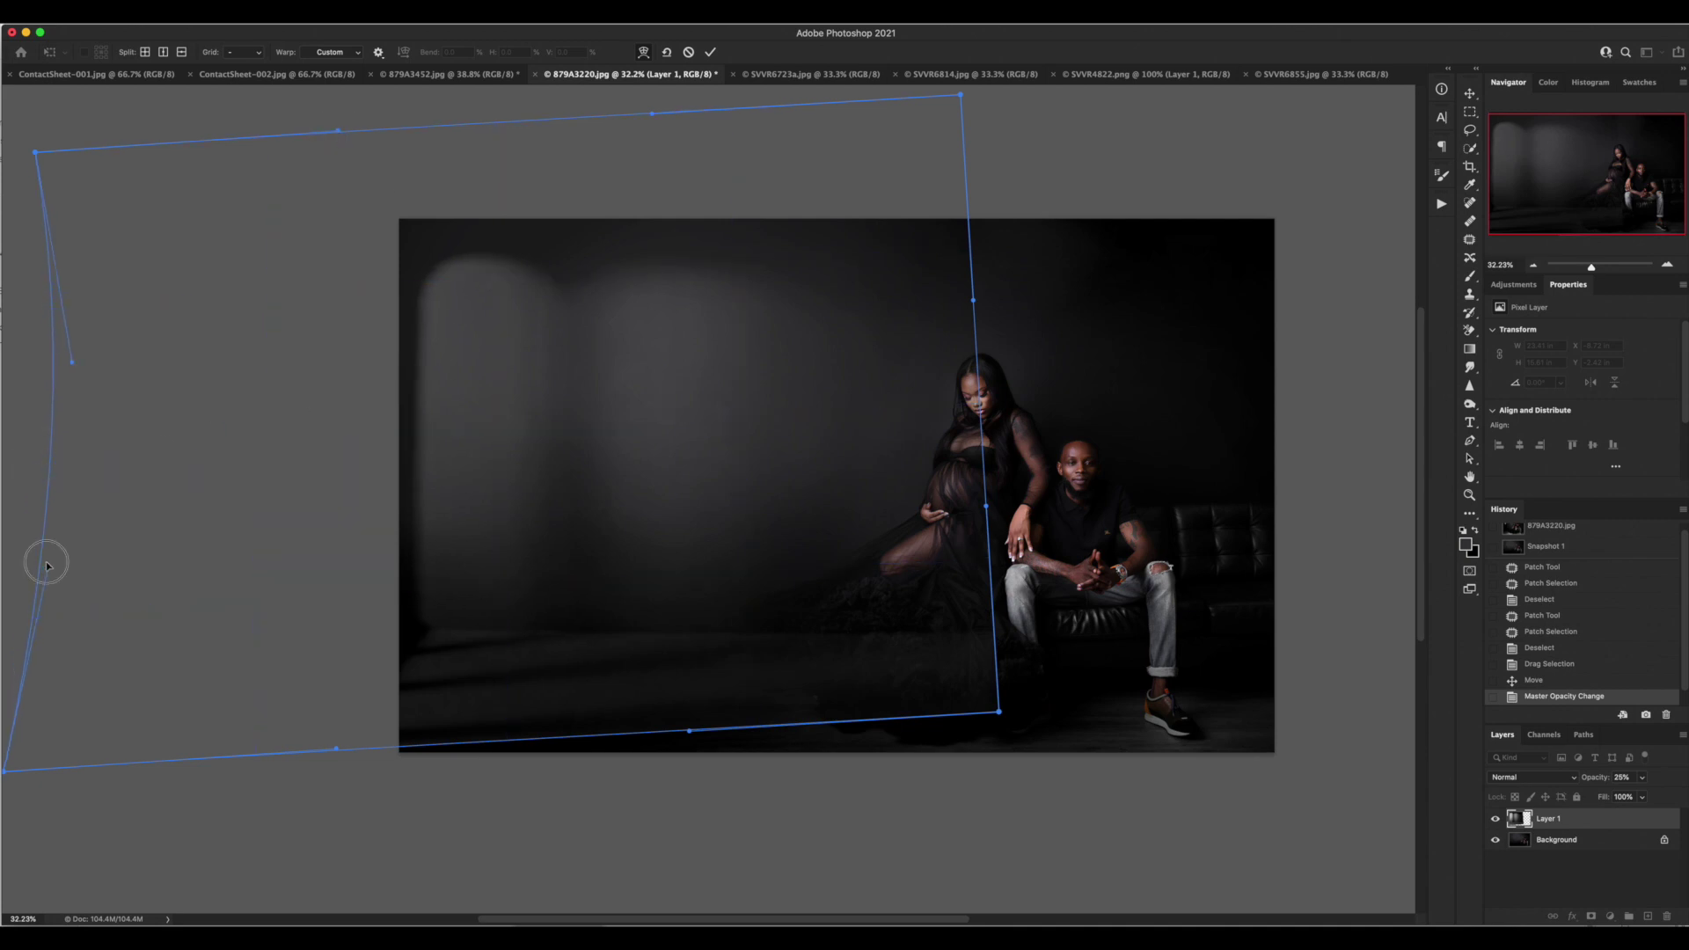
left_click(48, 566)
left_click(975, 302)
left_click(713, 52)
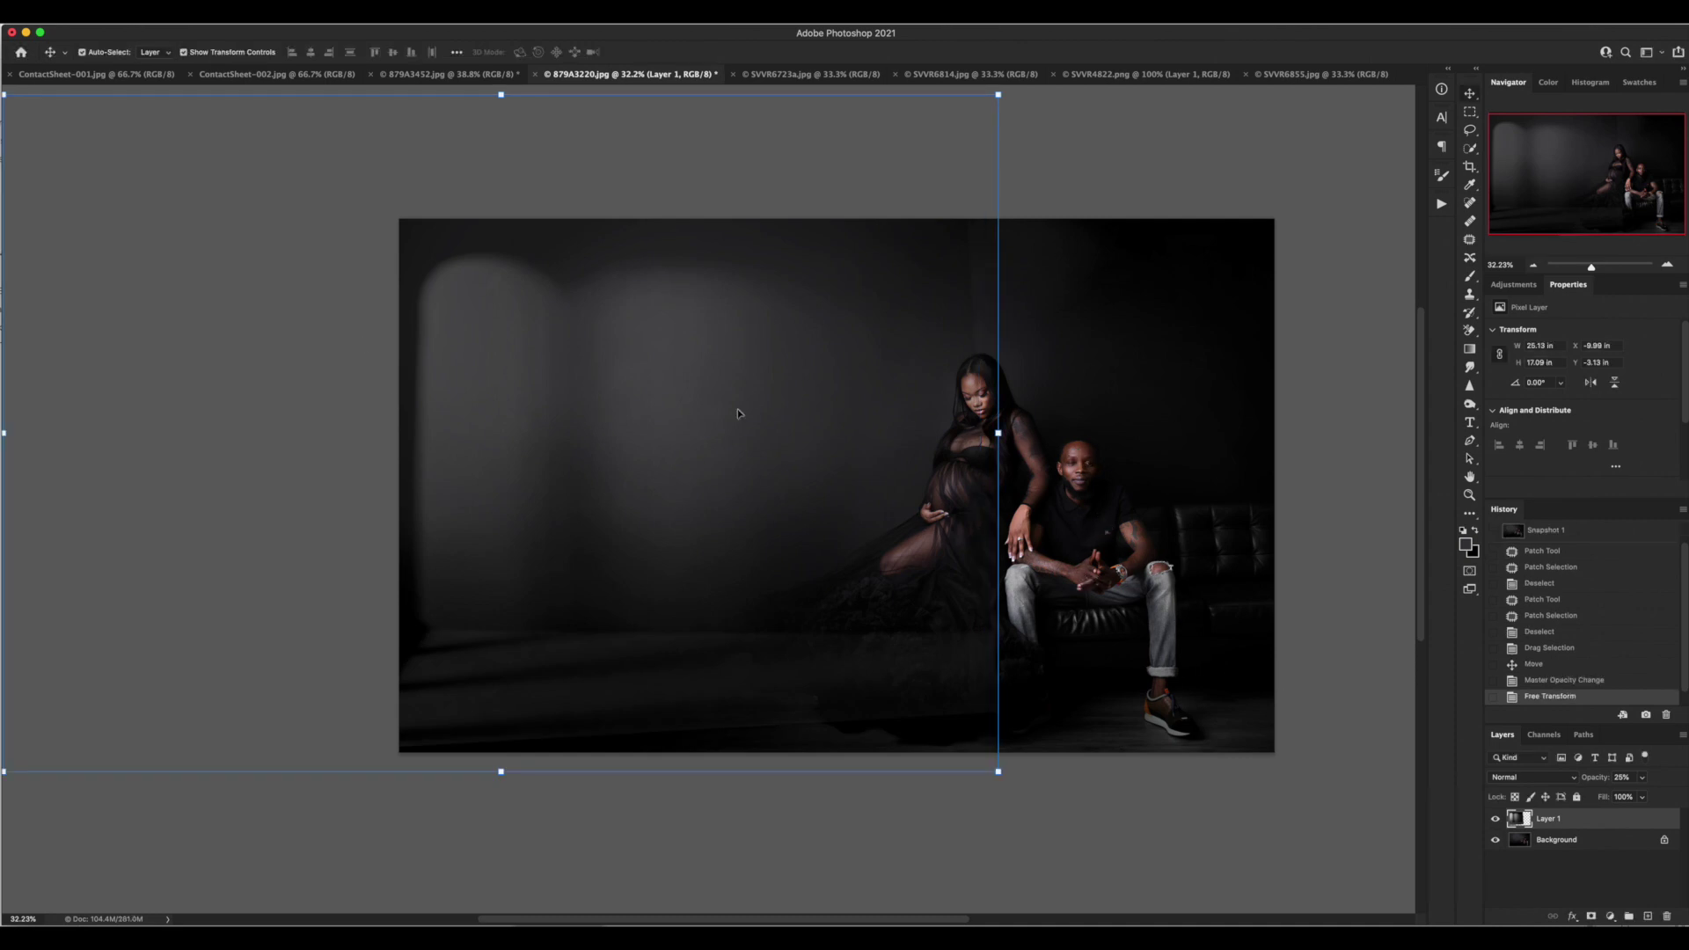
- Set Layer 1's window light to Screen blending at 56% opacity
left_click(1553, 778)
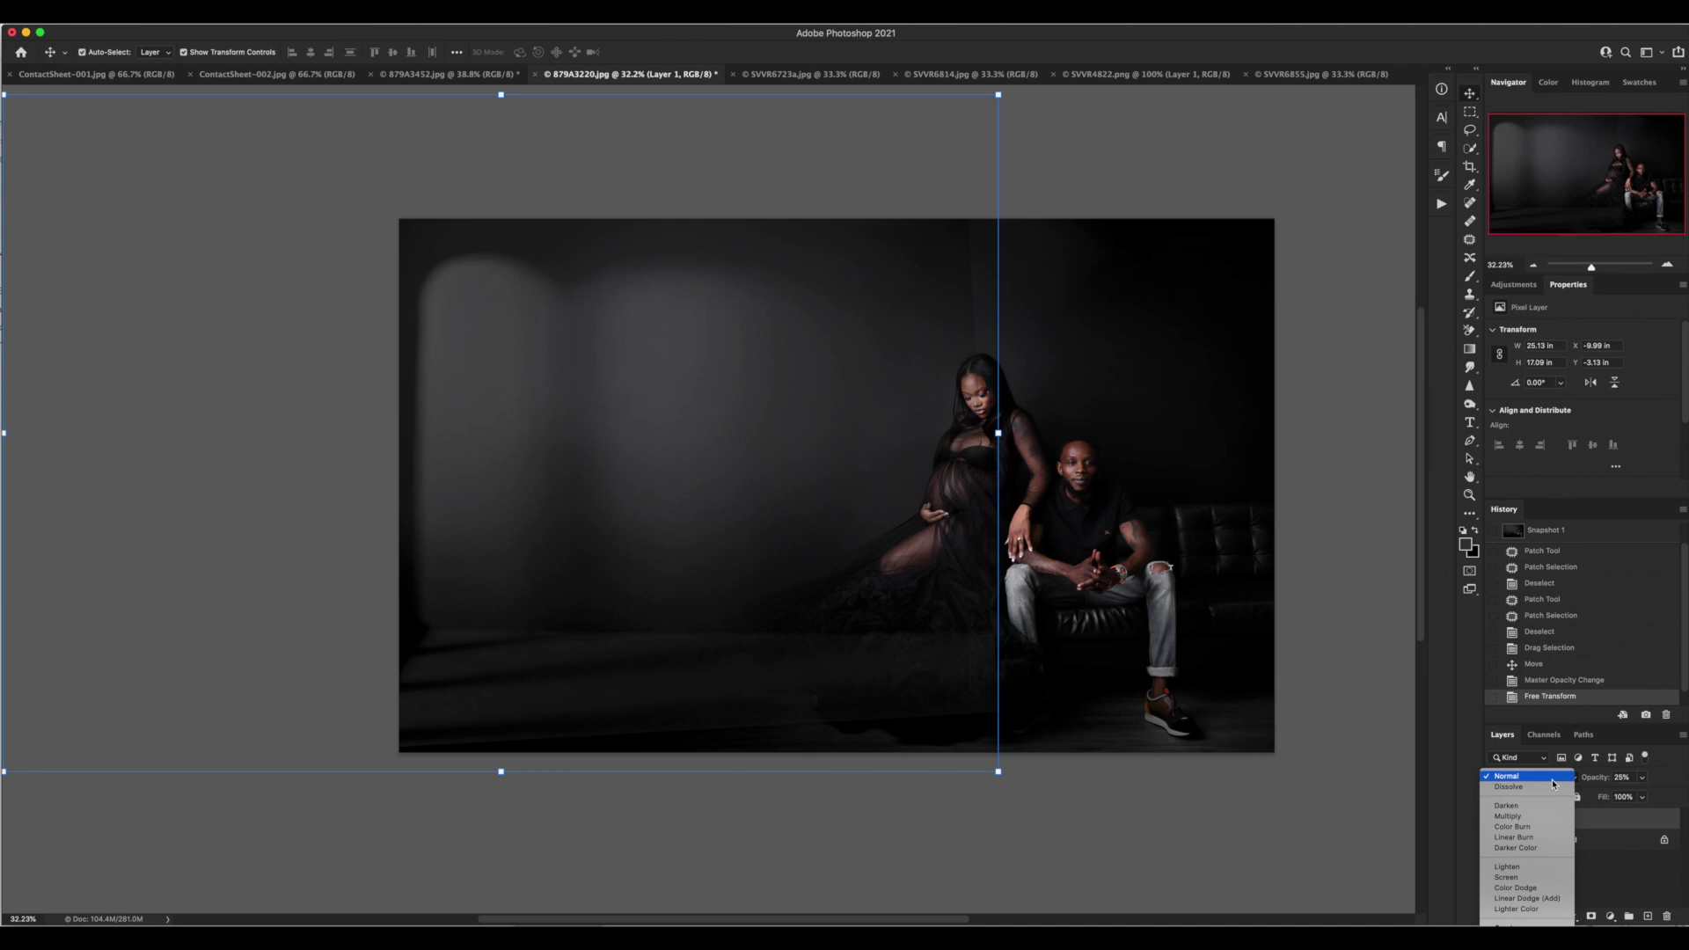
left_click(1552, 779)
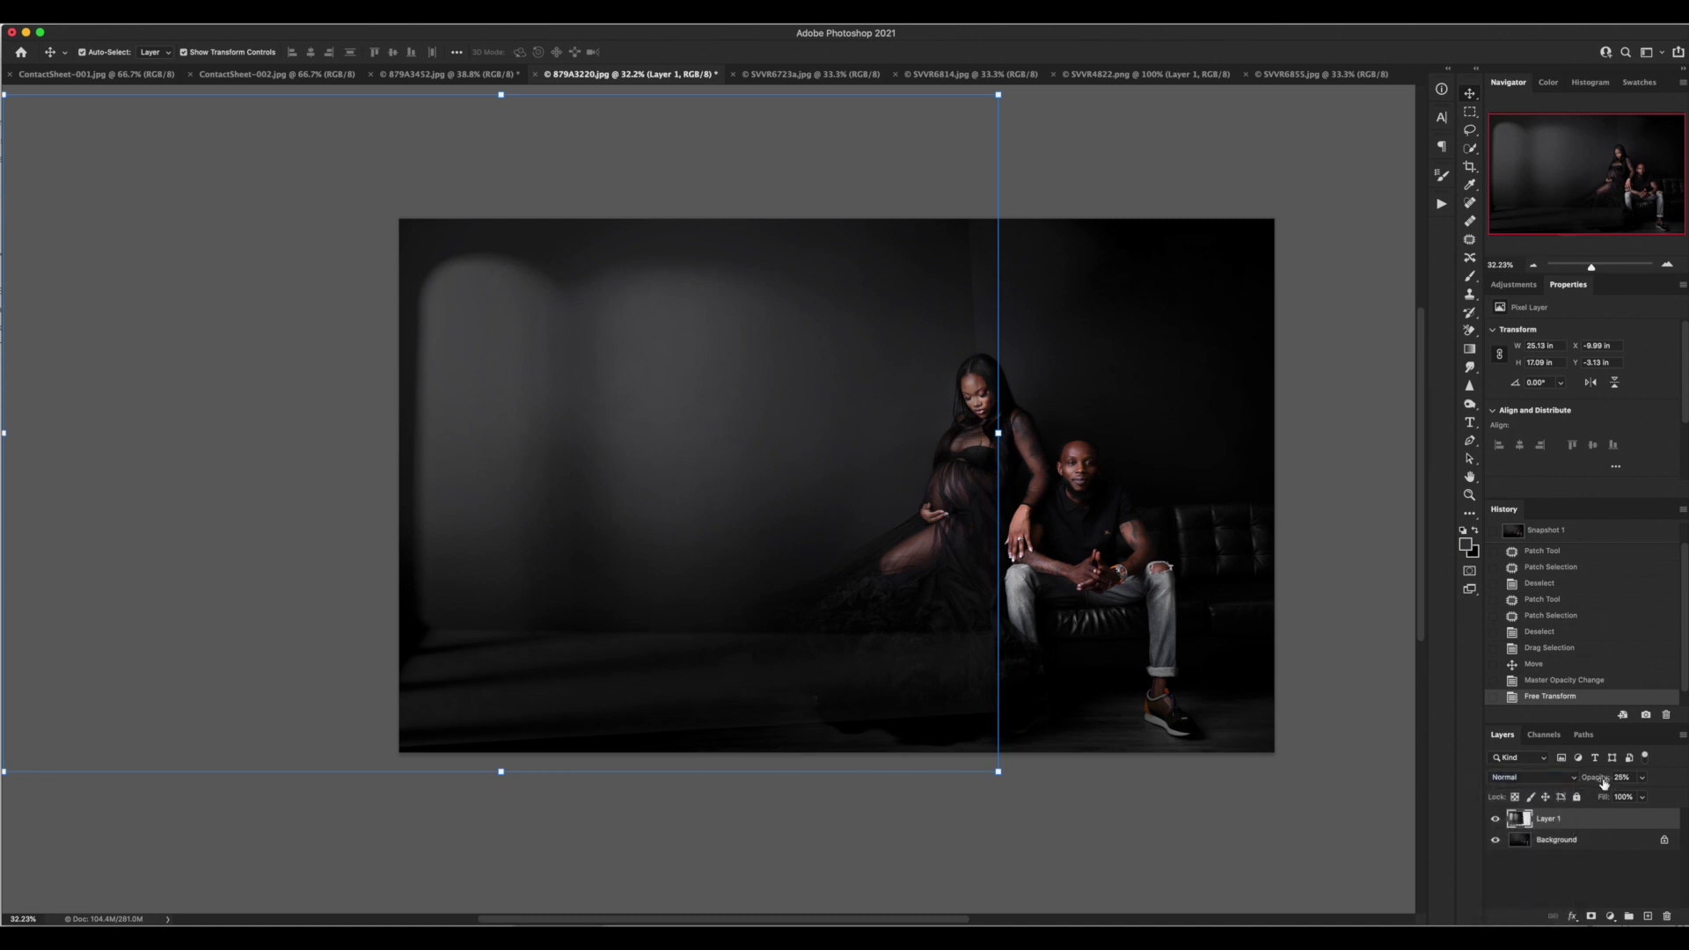
mouse_move(1594, 777)
left_mouse_down()
mouse_move(1644, 783)
mouse_move(1562, 780)
mouse_move(1599, 786)
left_mouse_up()
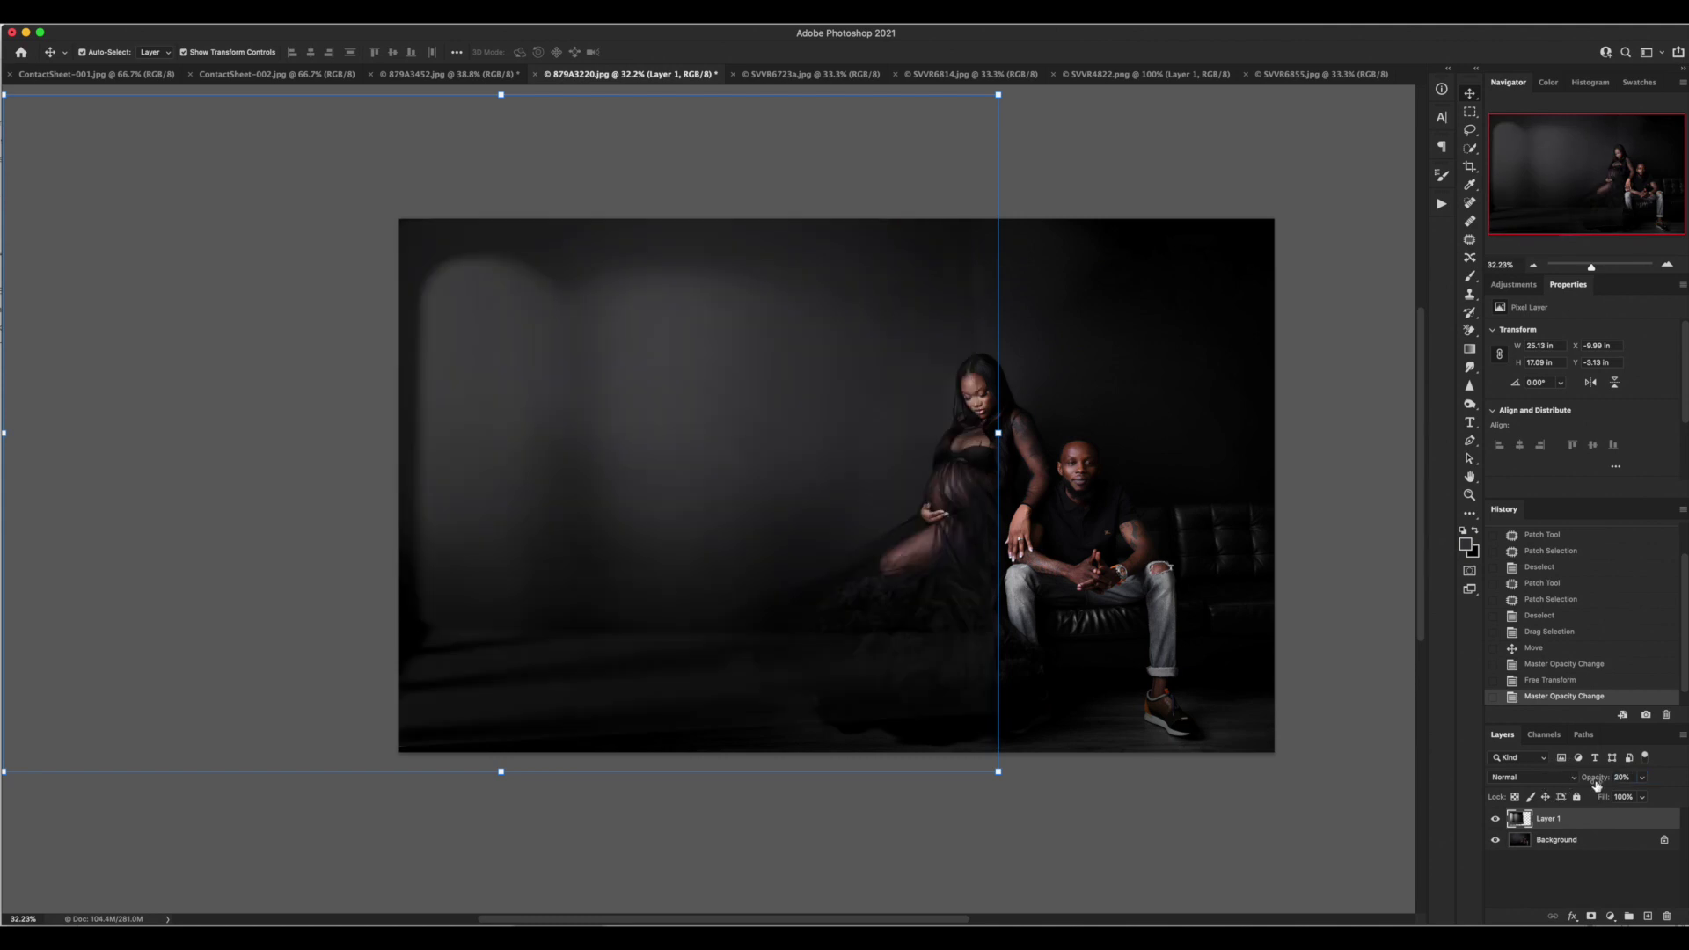
left_click(1528, 778)
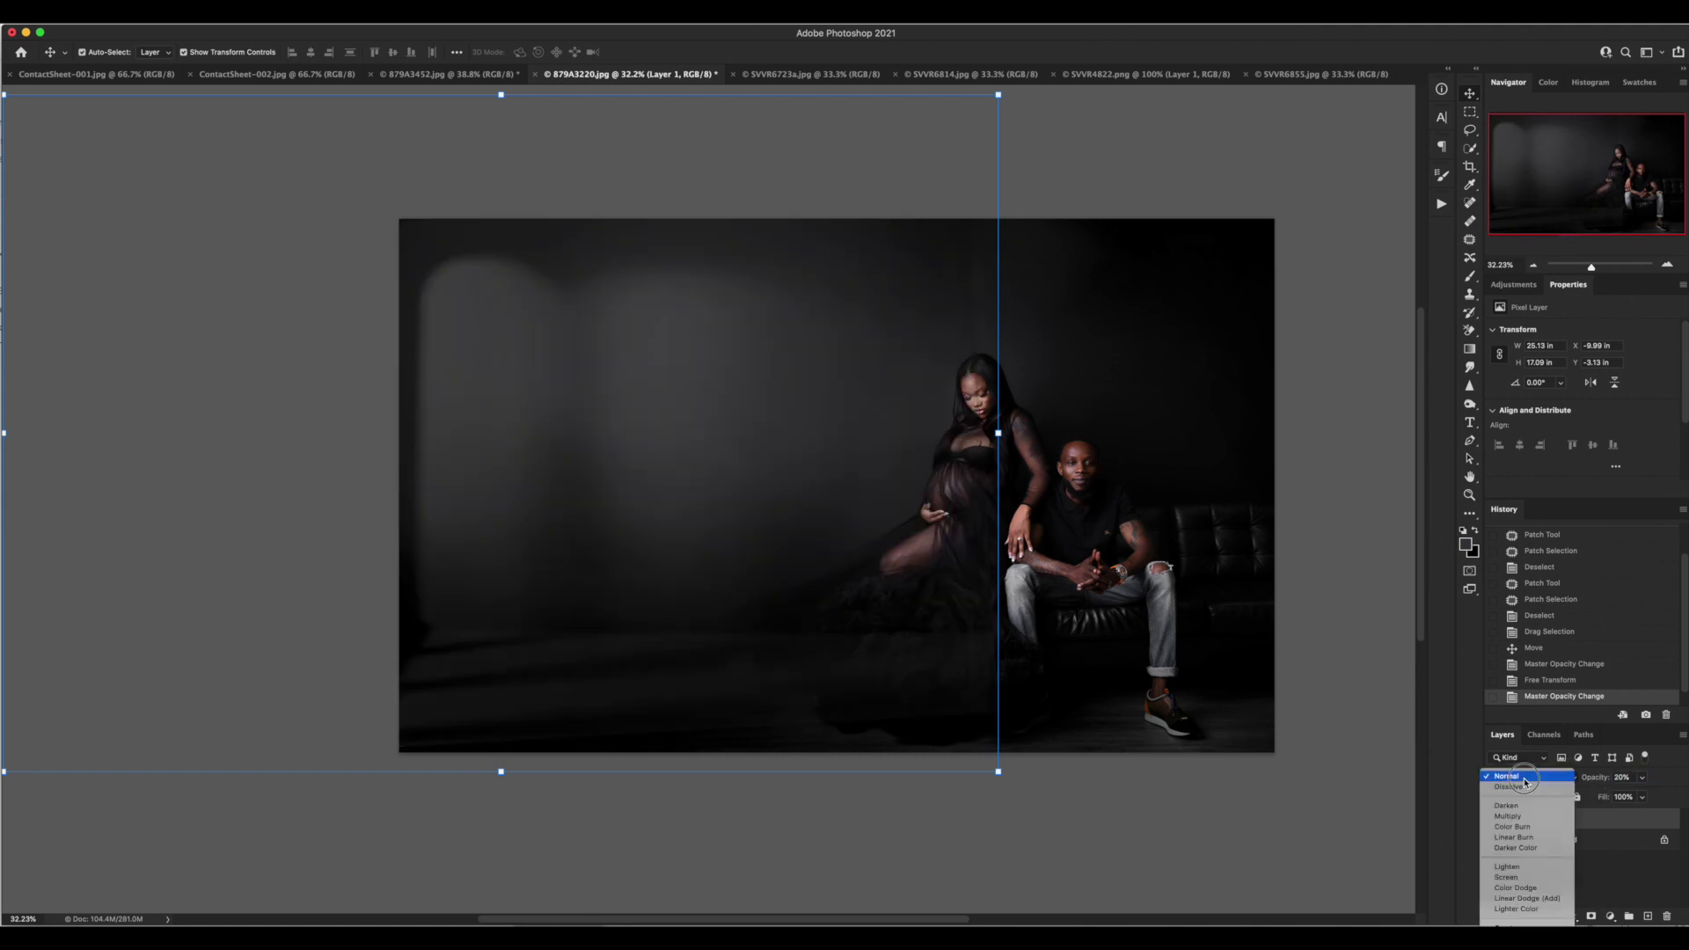
left_click(1516, 877)
key("0")
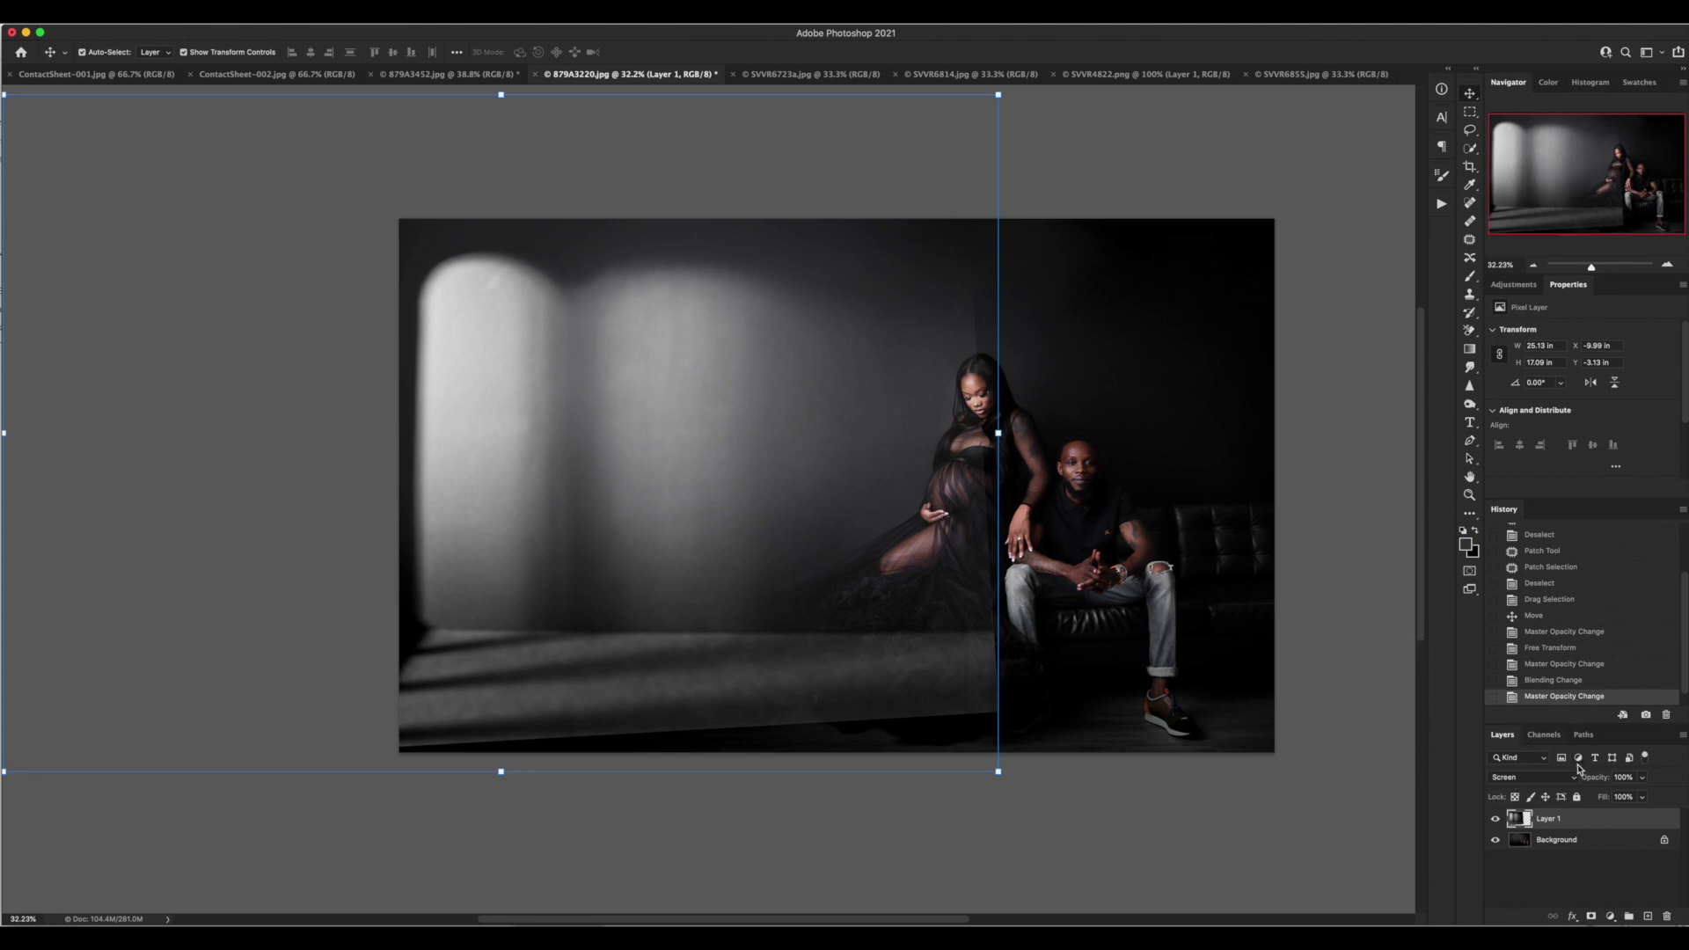
left_click_drag(1586, 777, 1603, 781)
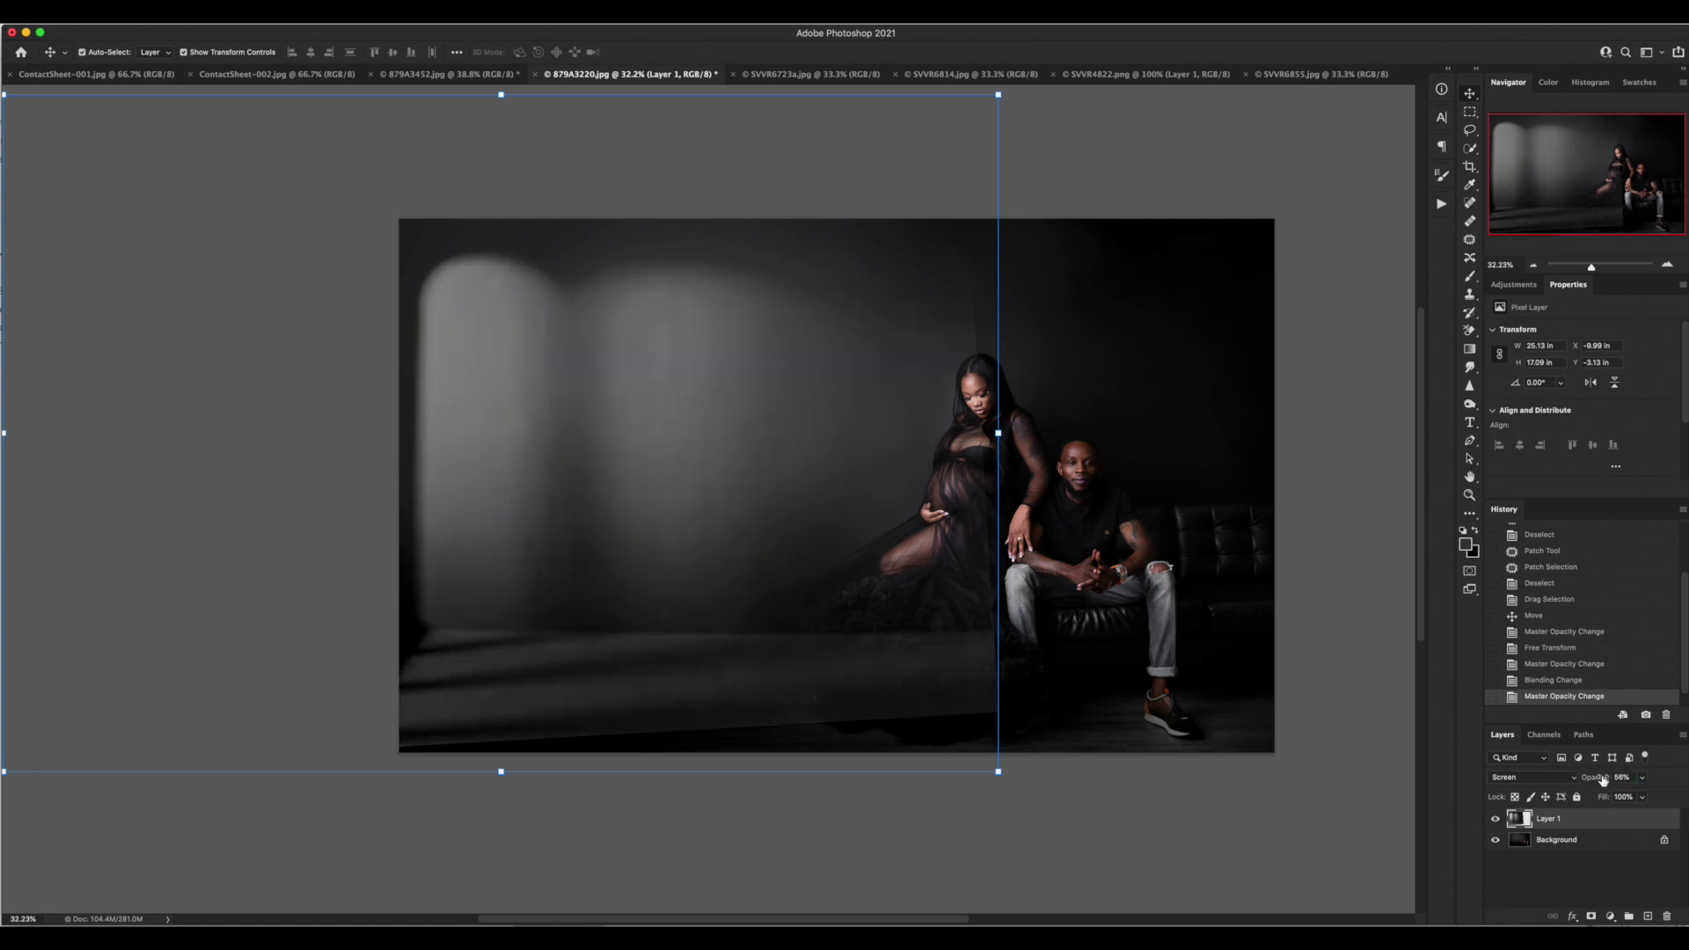
- Add a layer mask and brush the glow off the couple, dress and lower floor
left_click(1592, 916)
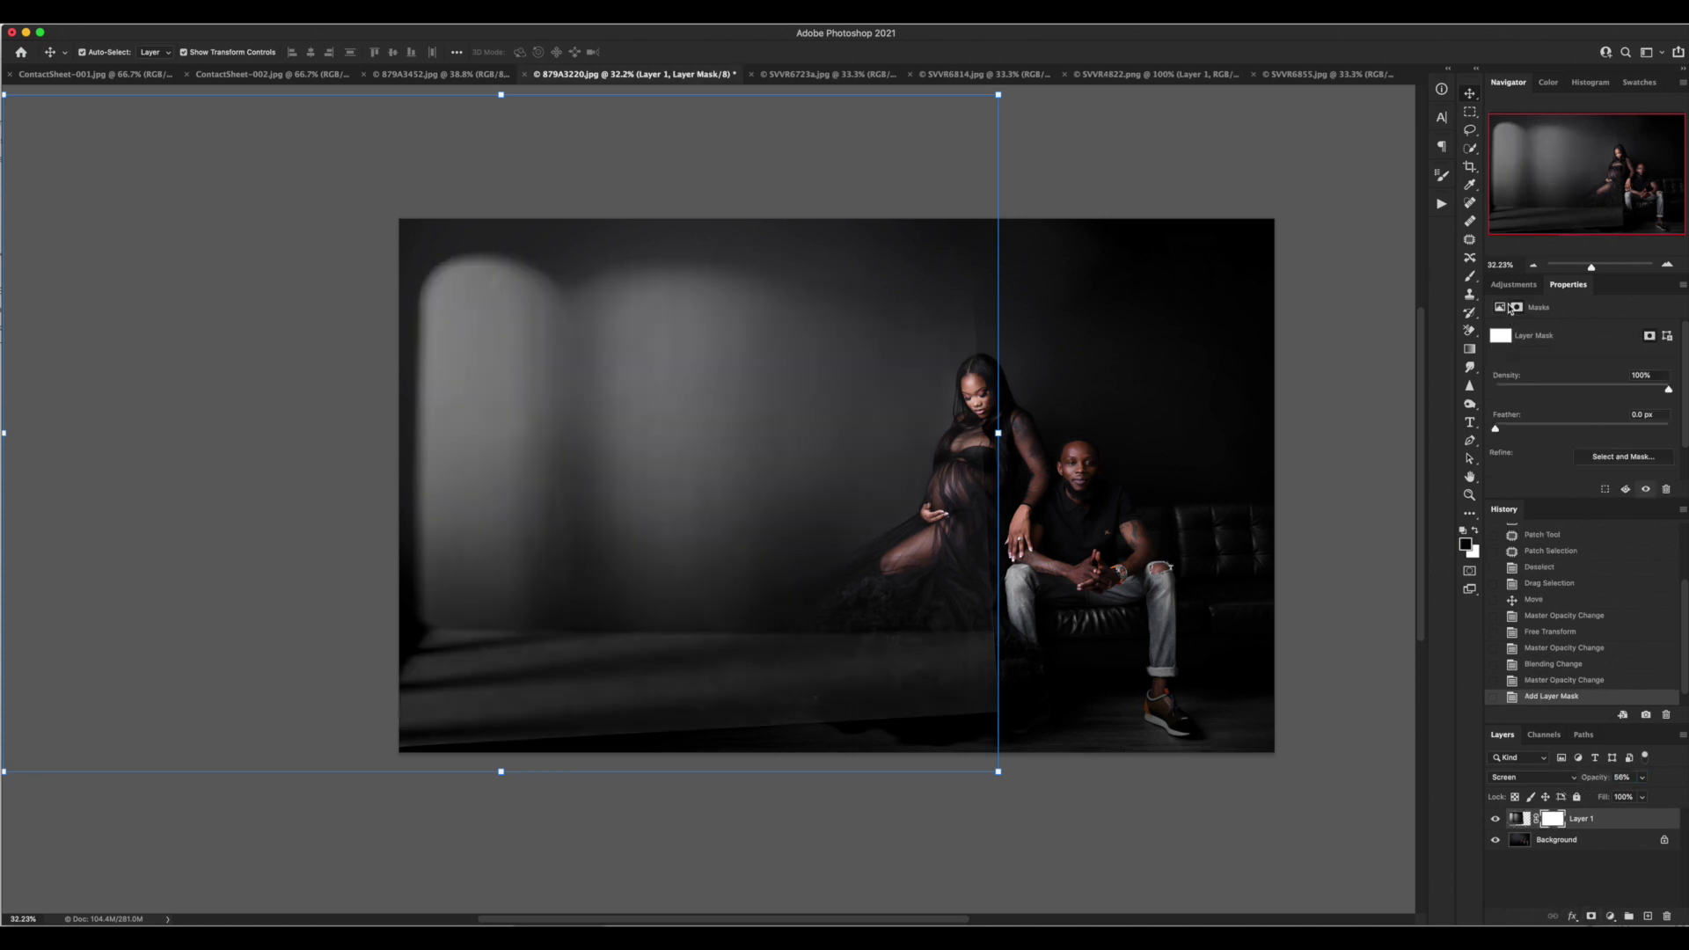
key("b")
mouse_move(950, 240)
left_mouse_down()
mouse_move(1048, 302)
mouse_move(1007, 351)
left_mouse_up()
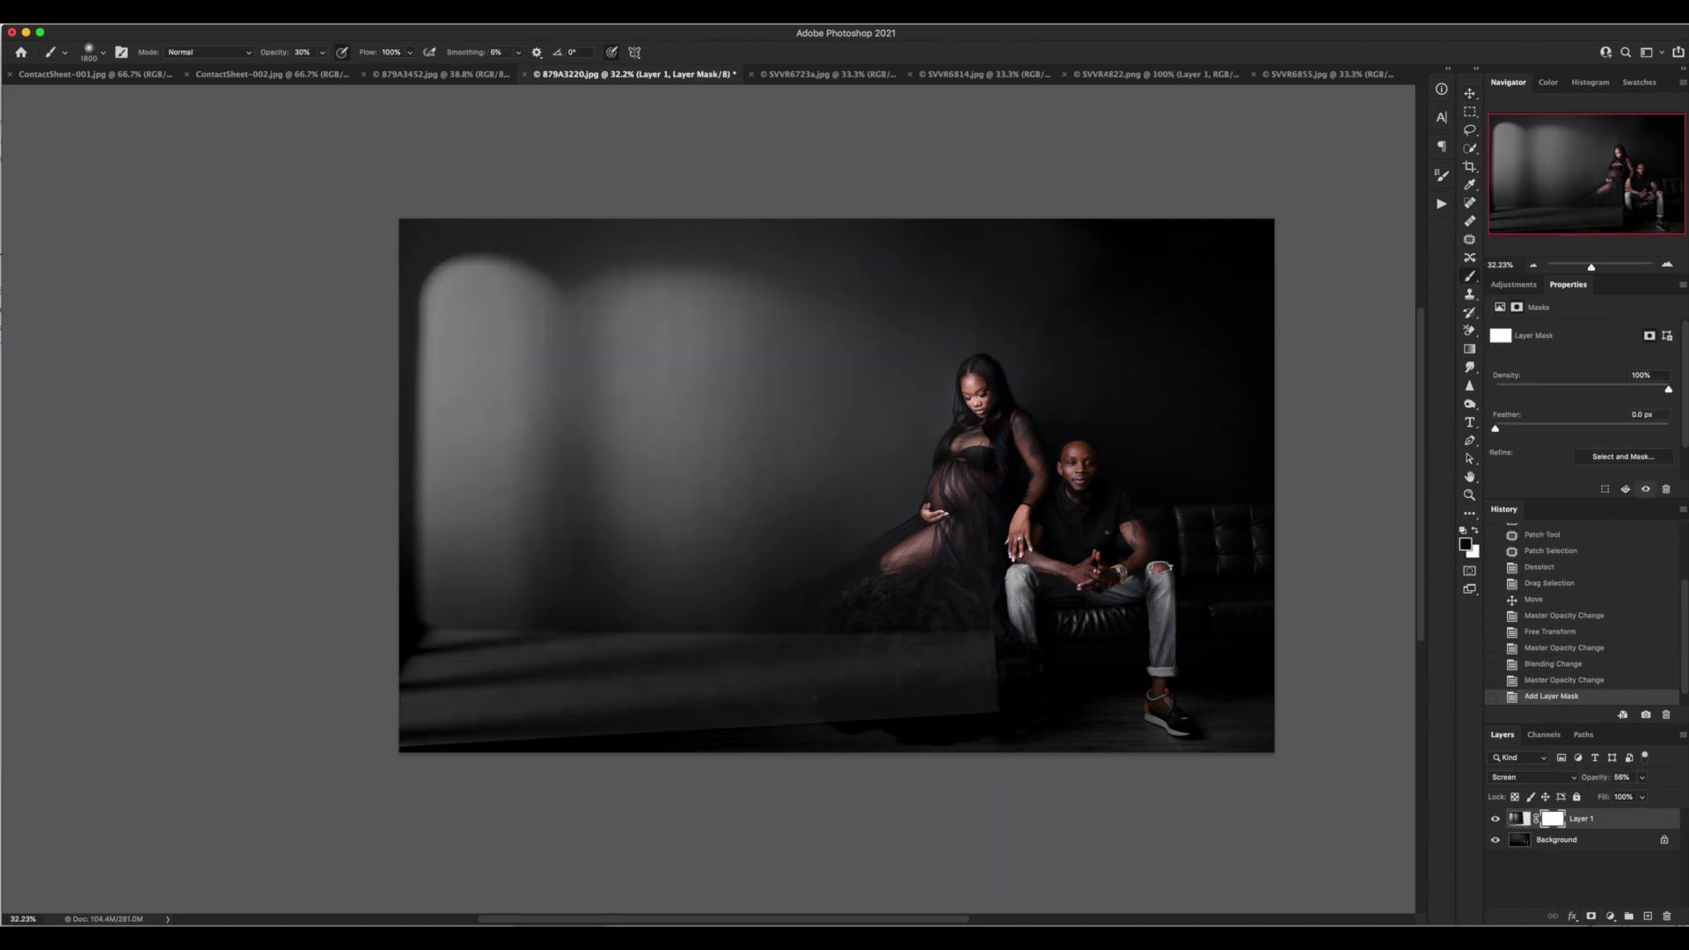
key("0")
key("bracketleft")
mouse_move(994, 279)
left_mouse_down()
mouse_move(1067, 407)
mouse_move(973, 610)
mouse_move(860, 710)
mouse_move(921, 697)
mouse_move(920, 603)
mouse_move(868, 800)
left_mouse_up()
key("bracketright")
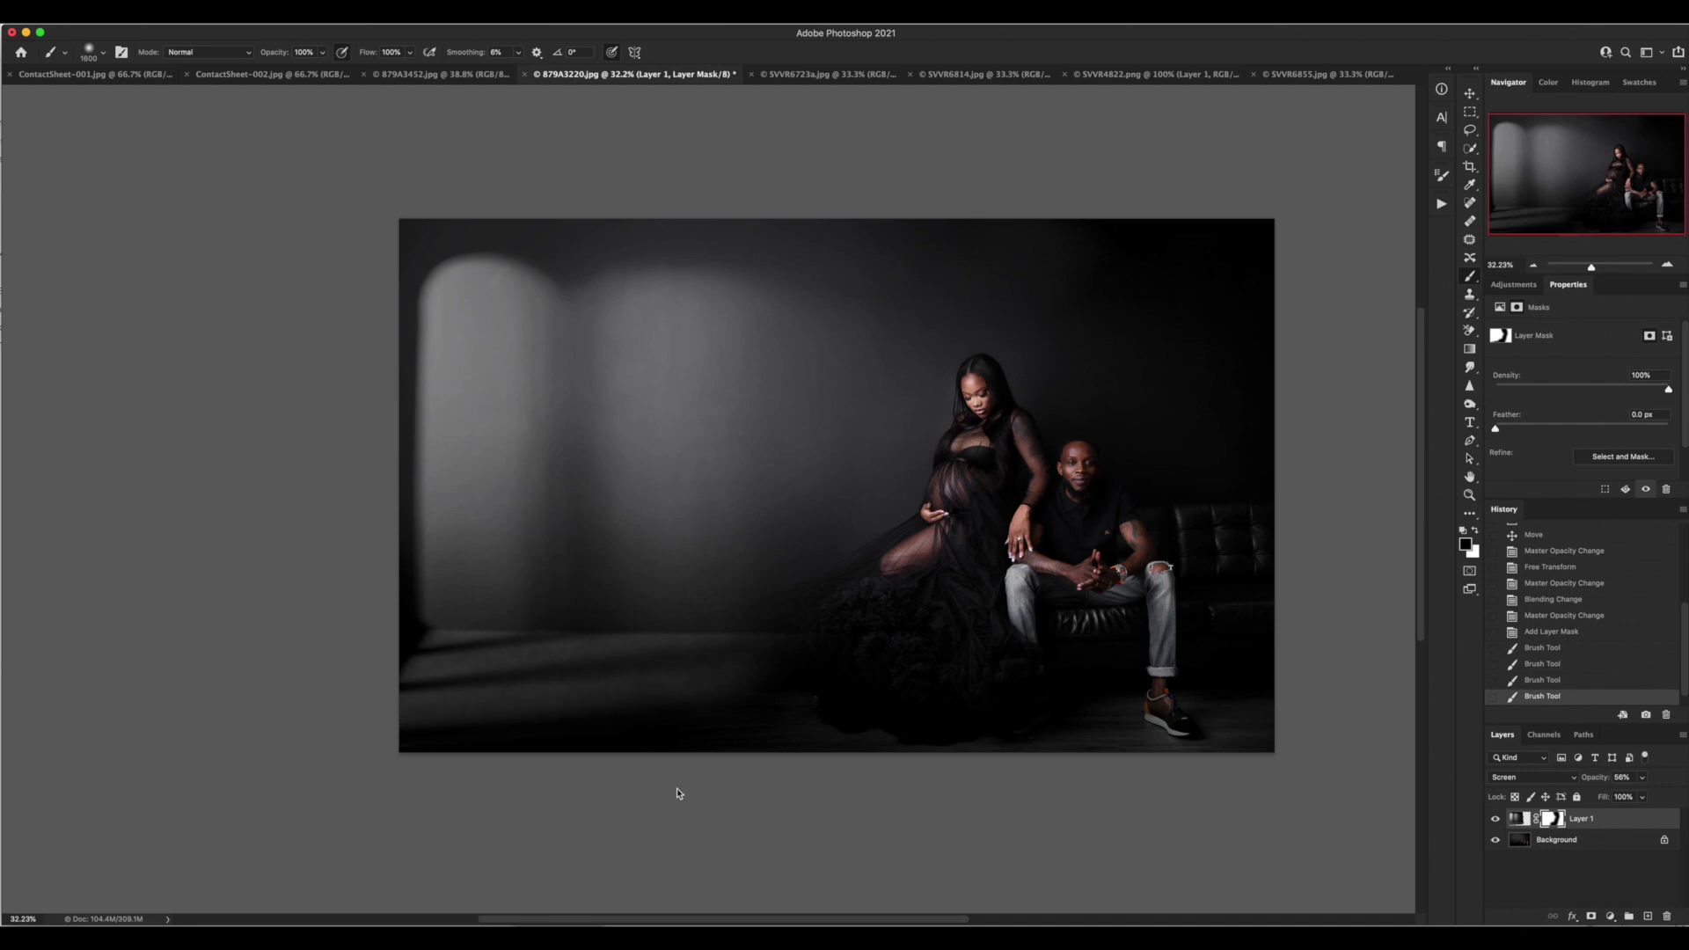
mouse_move(679, 796)
left_mouse_down()
mouse_move(491, 699)
mouse_move(361, 673)
left_mouse_up()
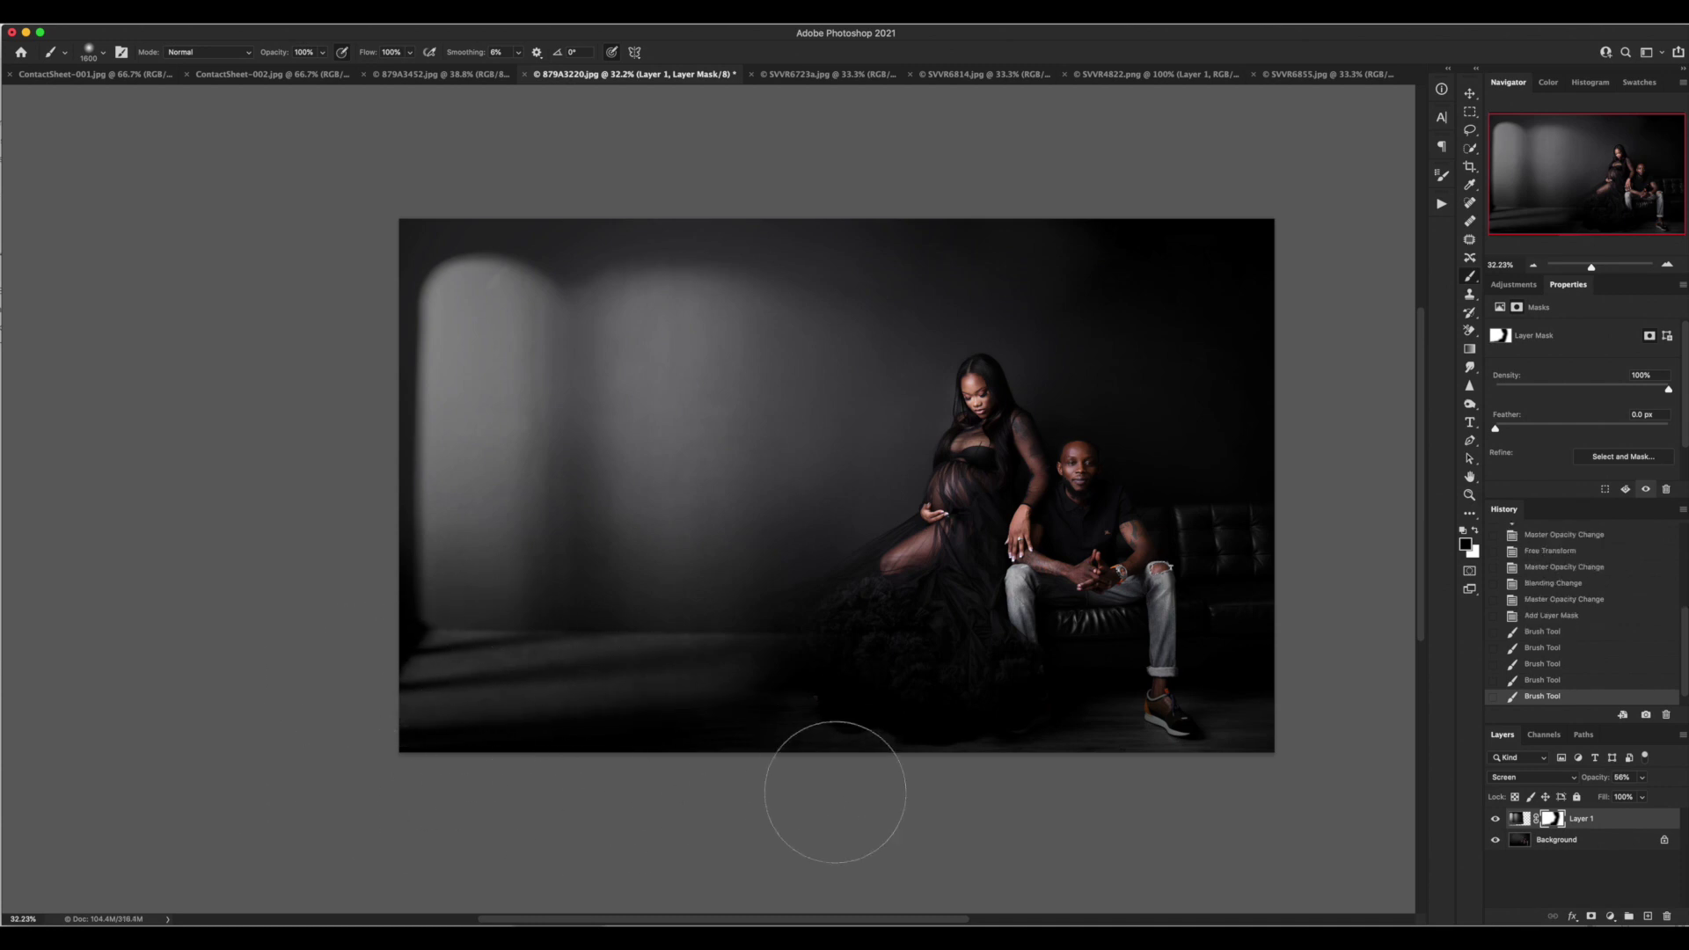
- At 20% brush strength, soften the glow at the dress hem, top wall and far-left strip
key("bracketleft")
key("bracketleft")
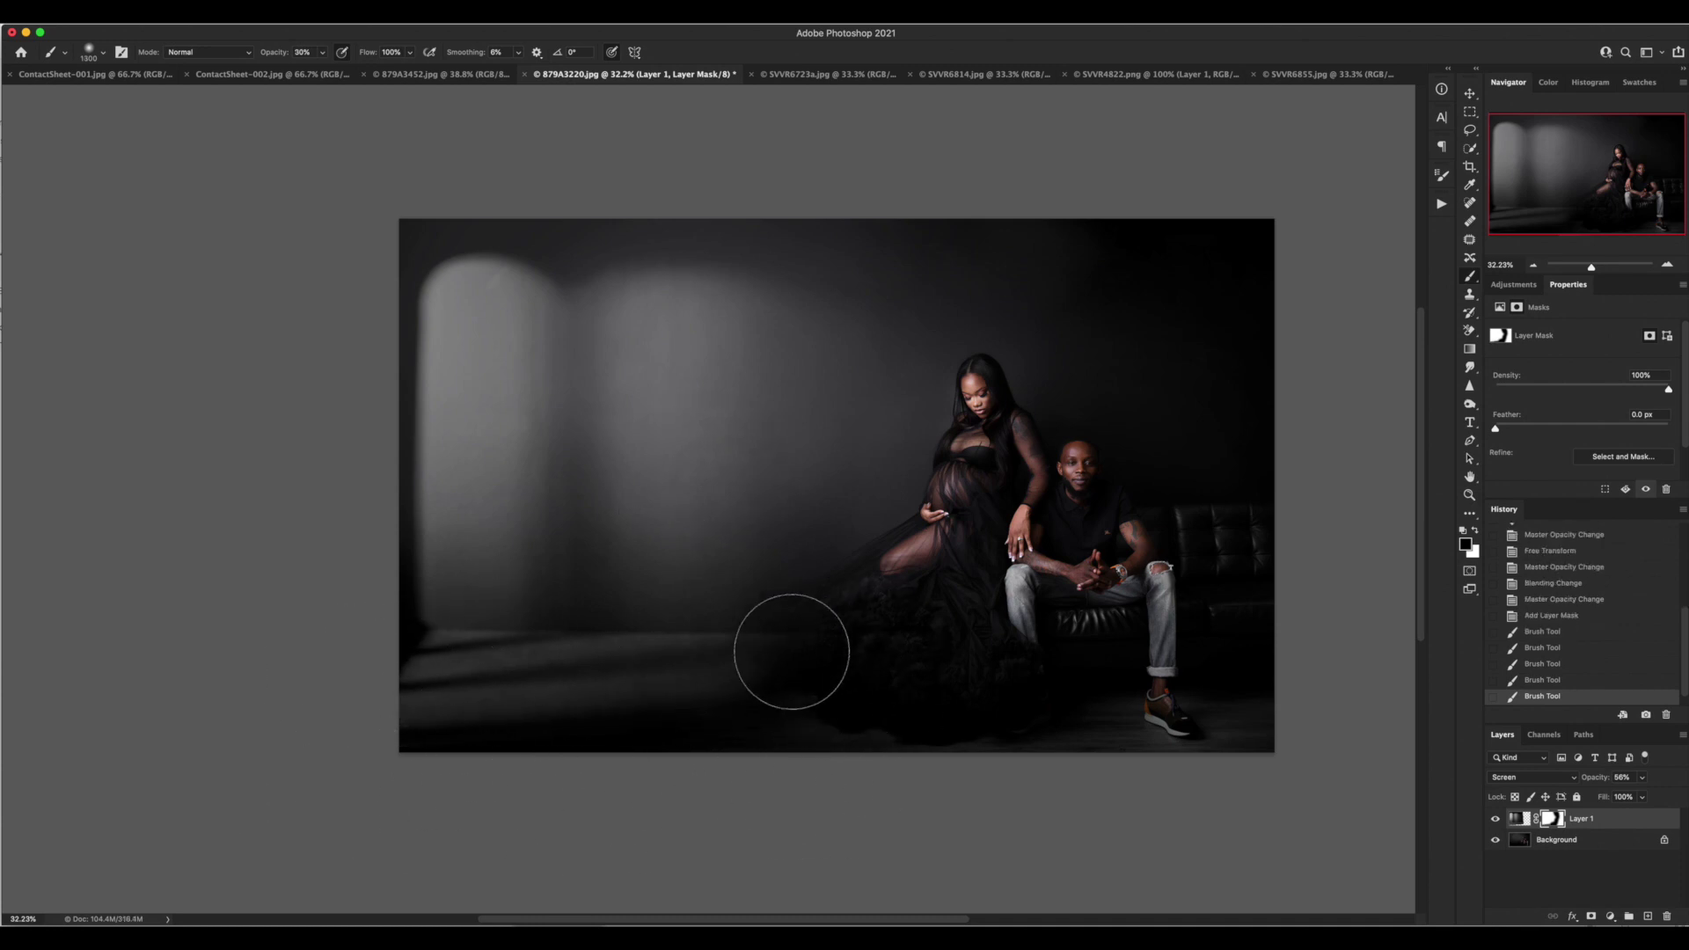
key("3")
key("bracketleft")
key("2")
mouse_move(822, 641)
left_mouse_down()
mouse_move(765, 648)
mouse_move(905, 622)
mouse_move(622, 773)
mouse_move(927, 747)
mouse_move(862, 701)
left_mouse_up()
mouse_move(528, 245)
left_mouse_down()
mouse_move(977, 253)
mouse_move(826, 208)
left_mouse_up()
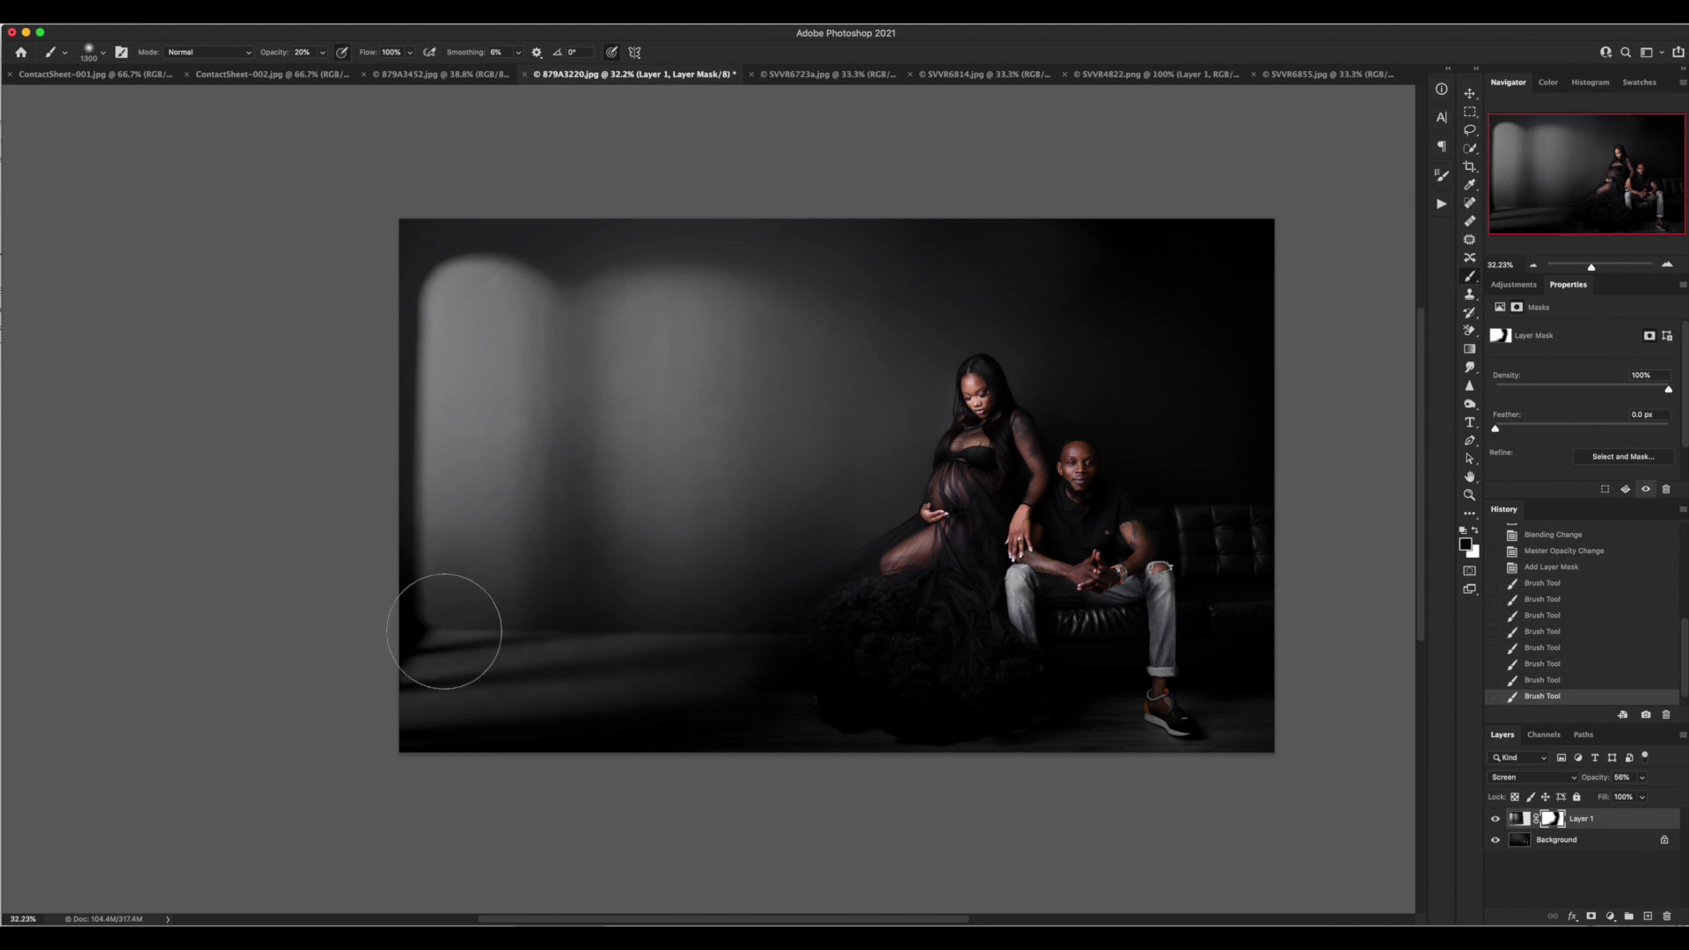
left_click_drag(394, 608, 376, 176)
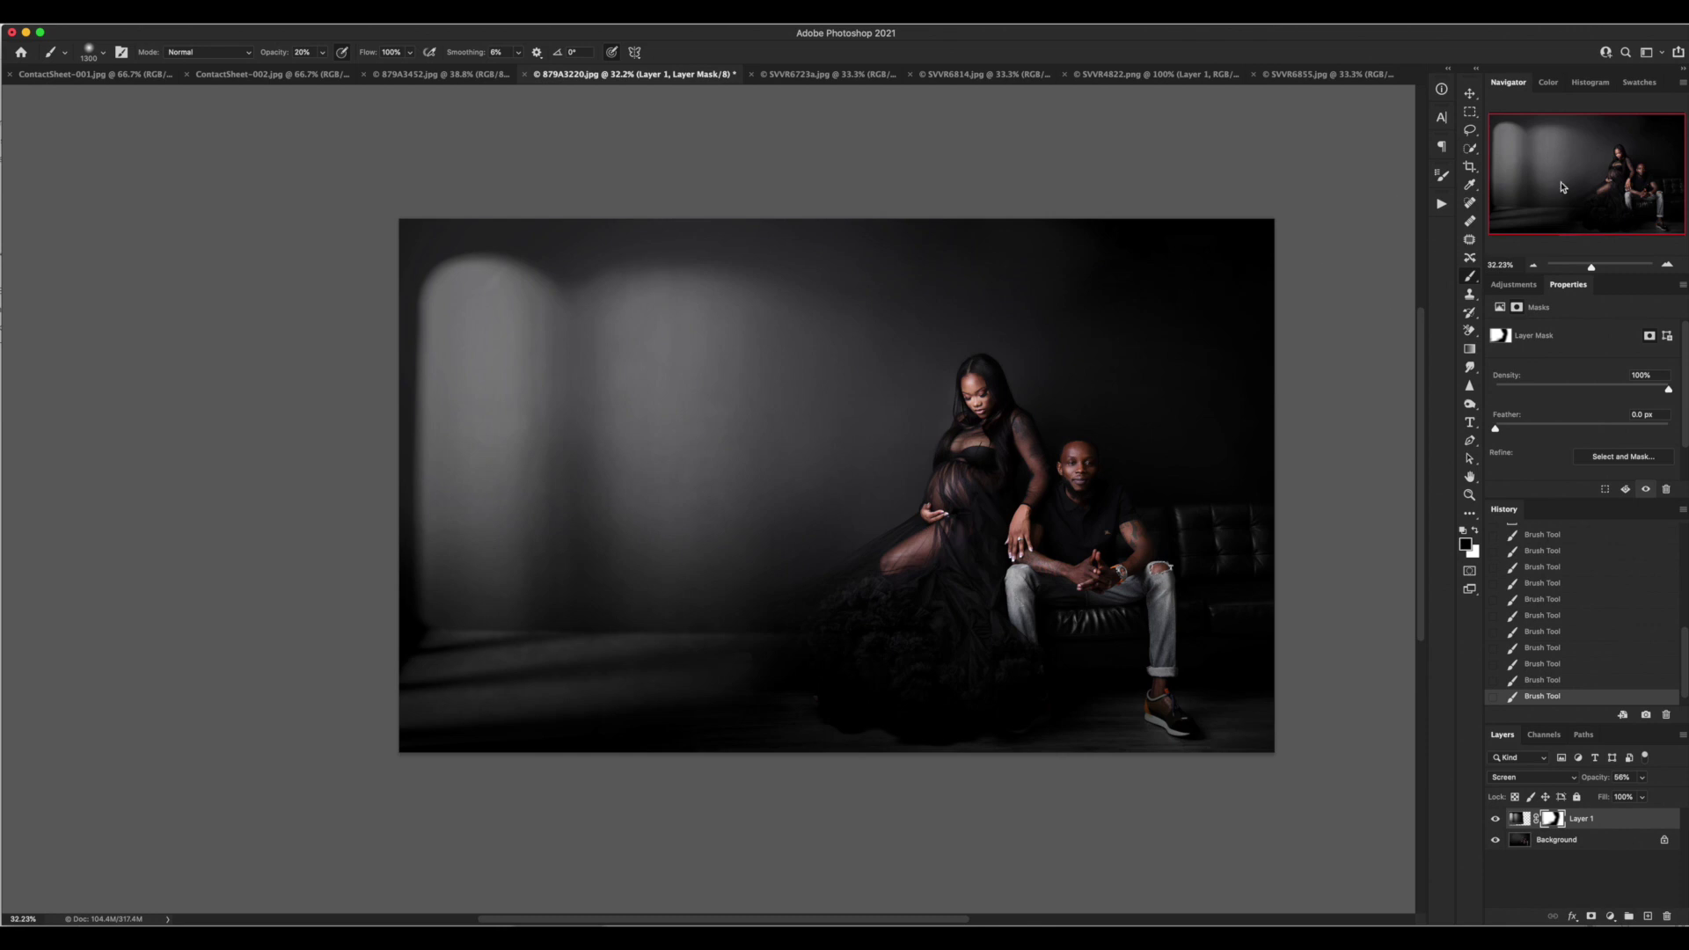
left_click(1495, 819)
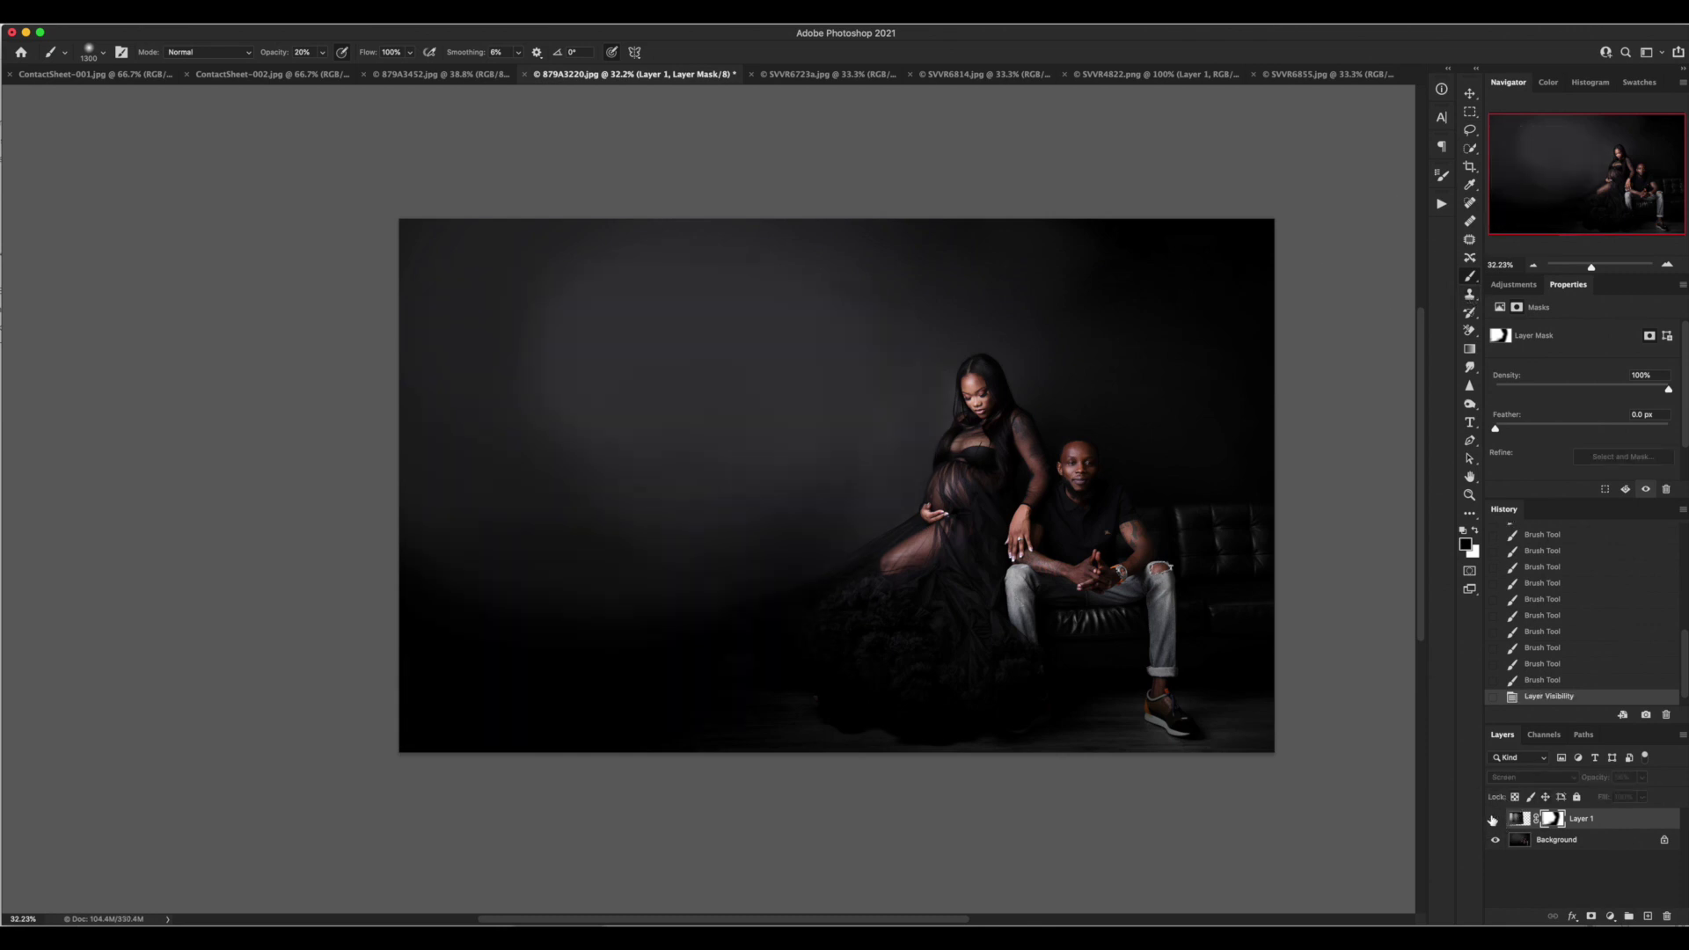
left_click(1495, 819)
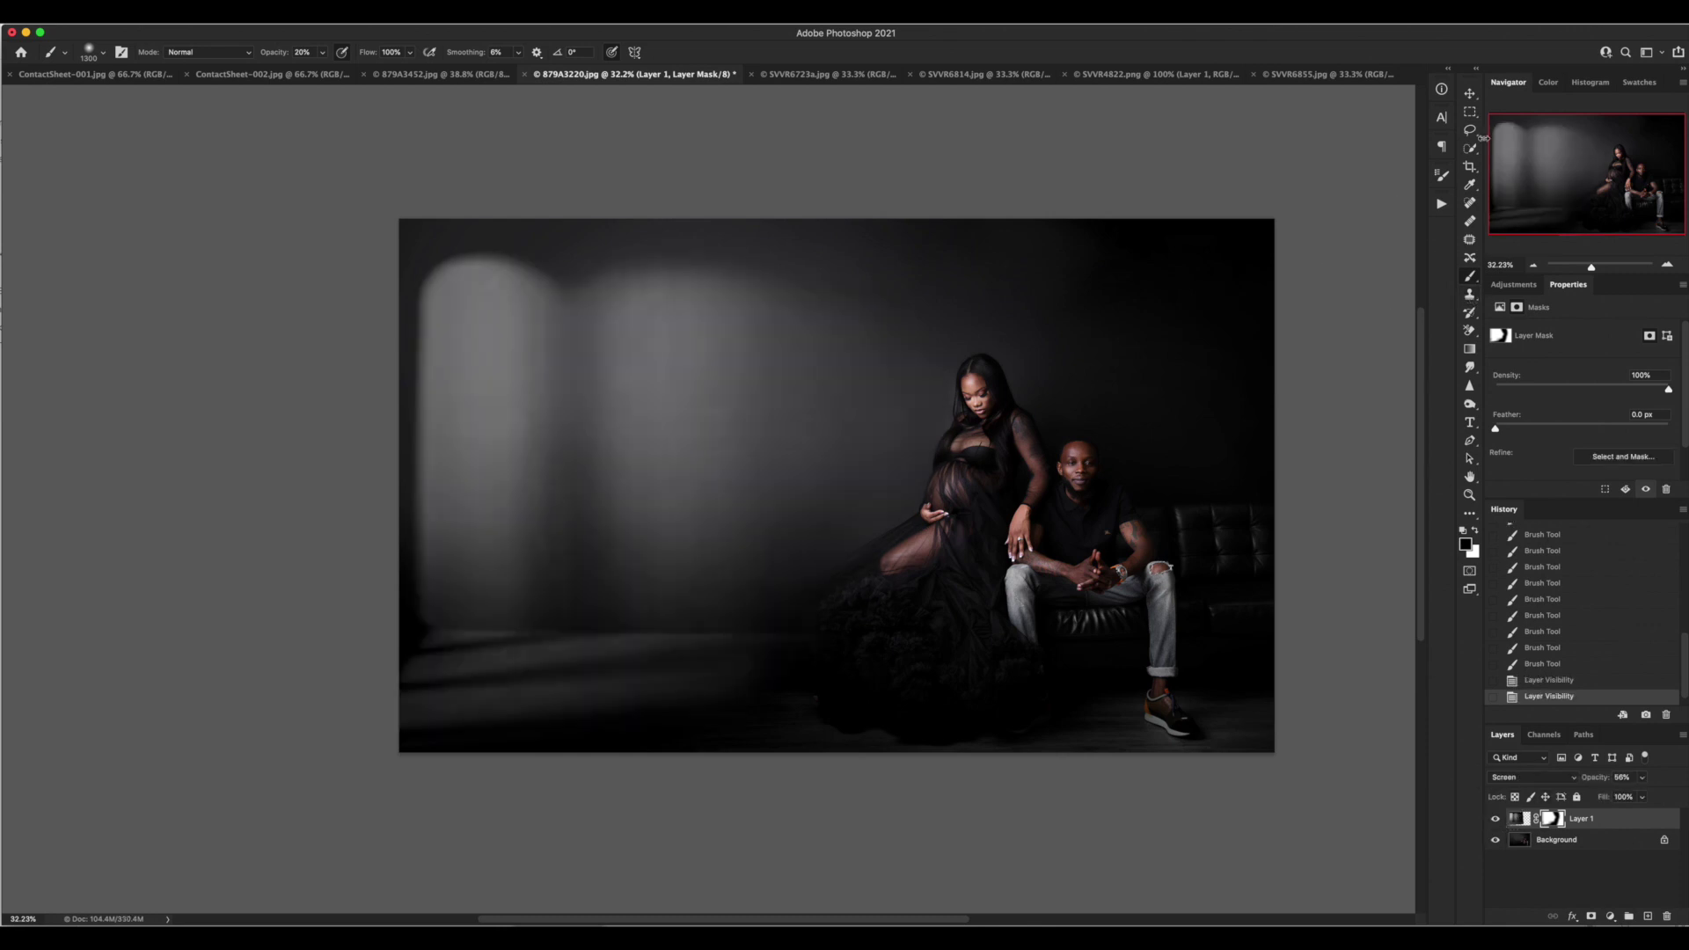
- Nudge the window glow slightly left and switch to the chandelier image
left_click(1469, 93)
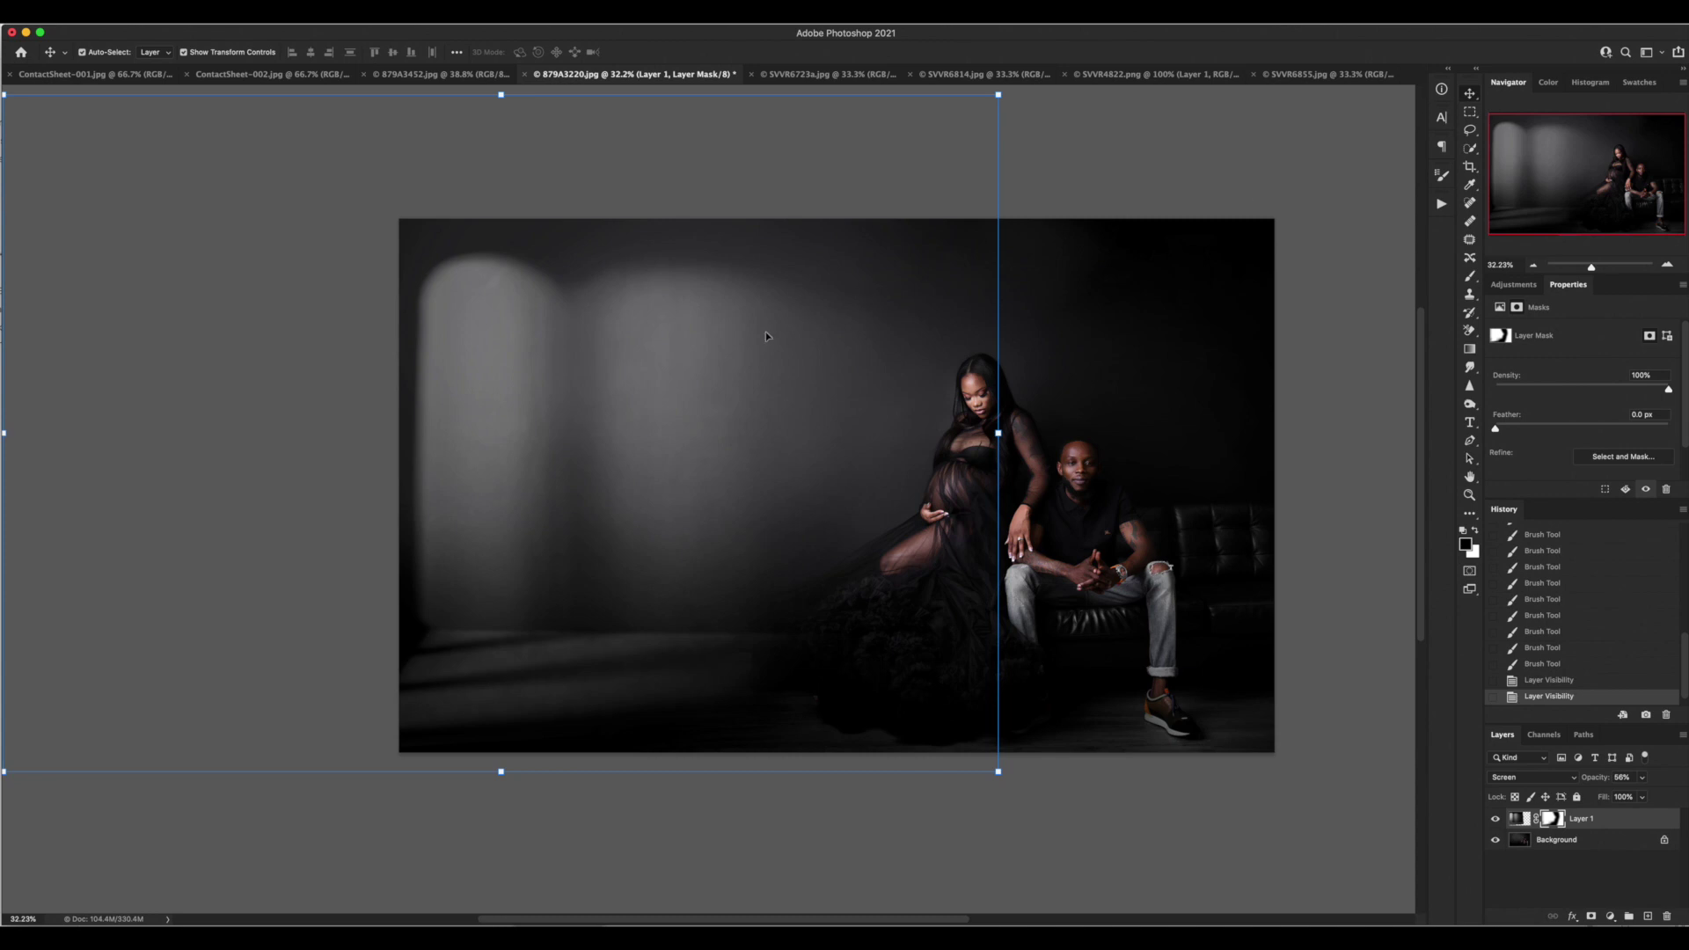
left_click_drag(764, 370, 735, 362)
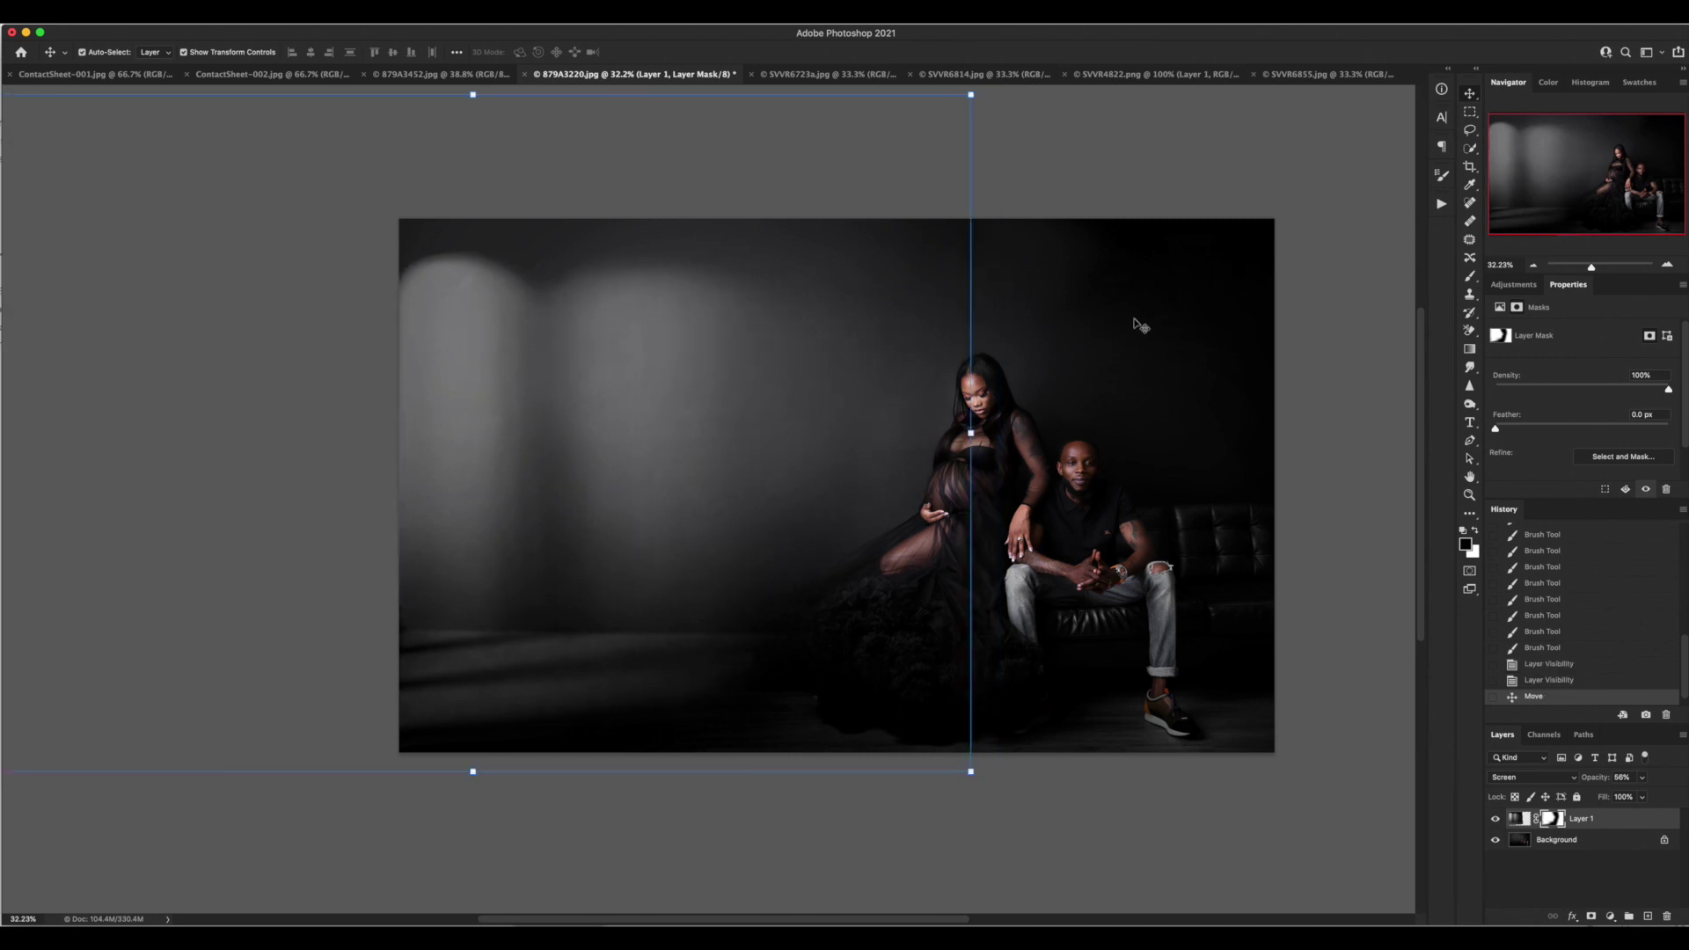
left_click(1139, 325)
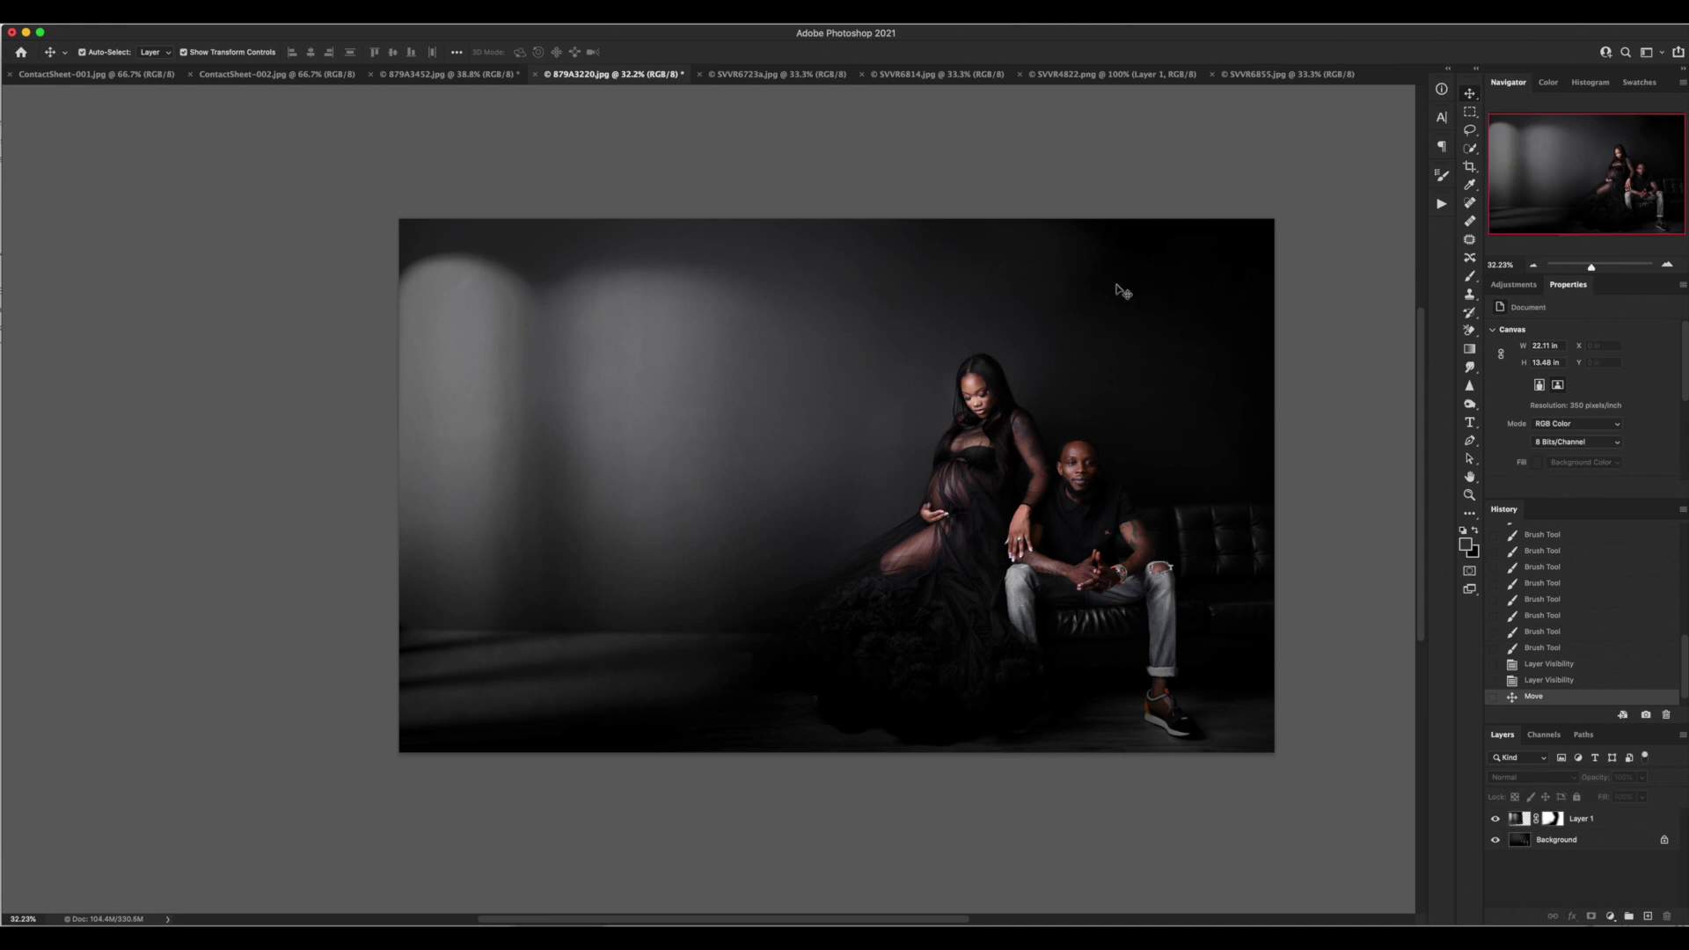
left_click(1310, 74)
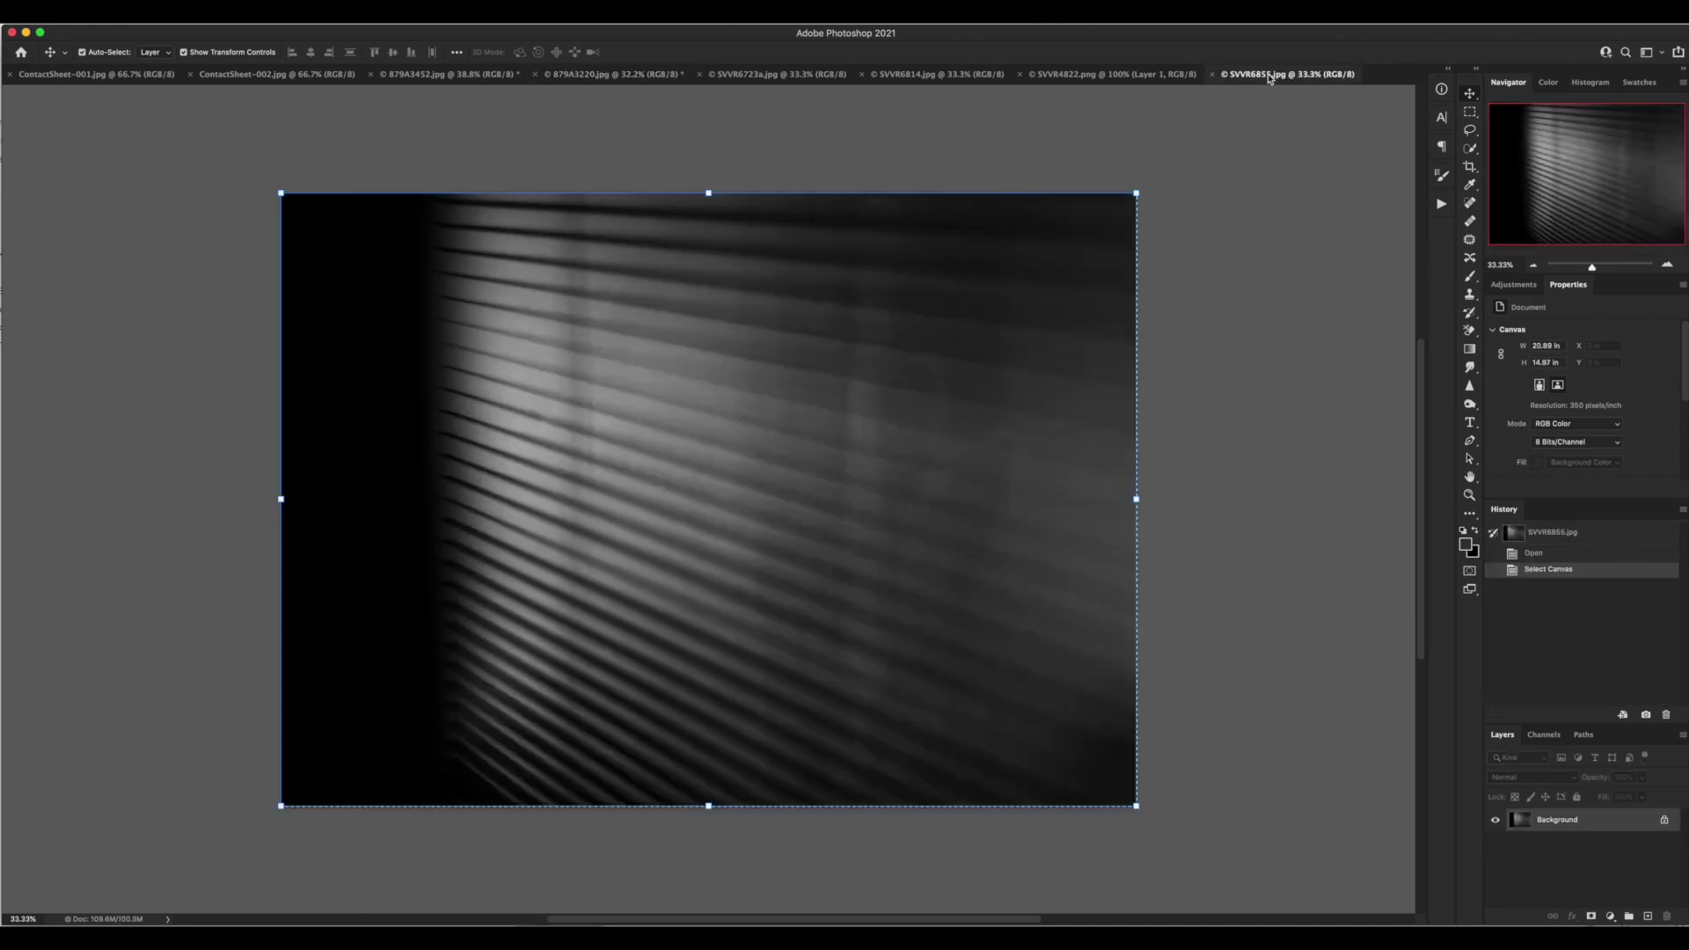
left_click(1144, 74)
- Drag the chandelier from SVVR4822.png into the couple photo as Layer 2
left_click_drag(722, 437, 736, 382)
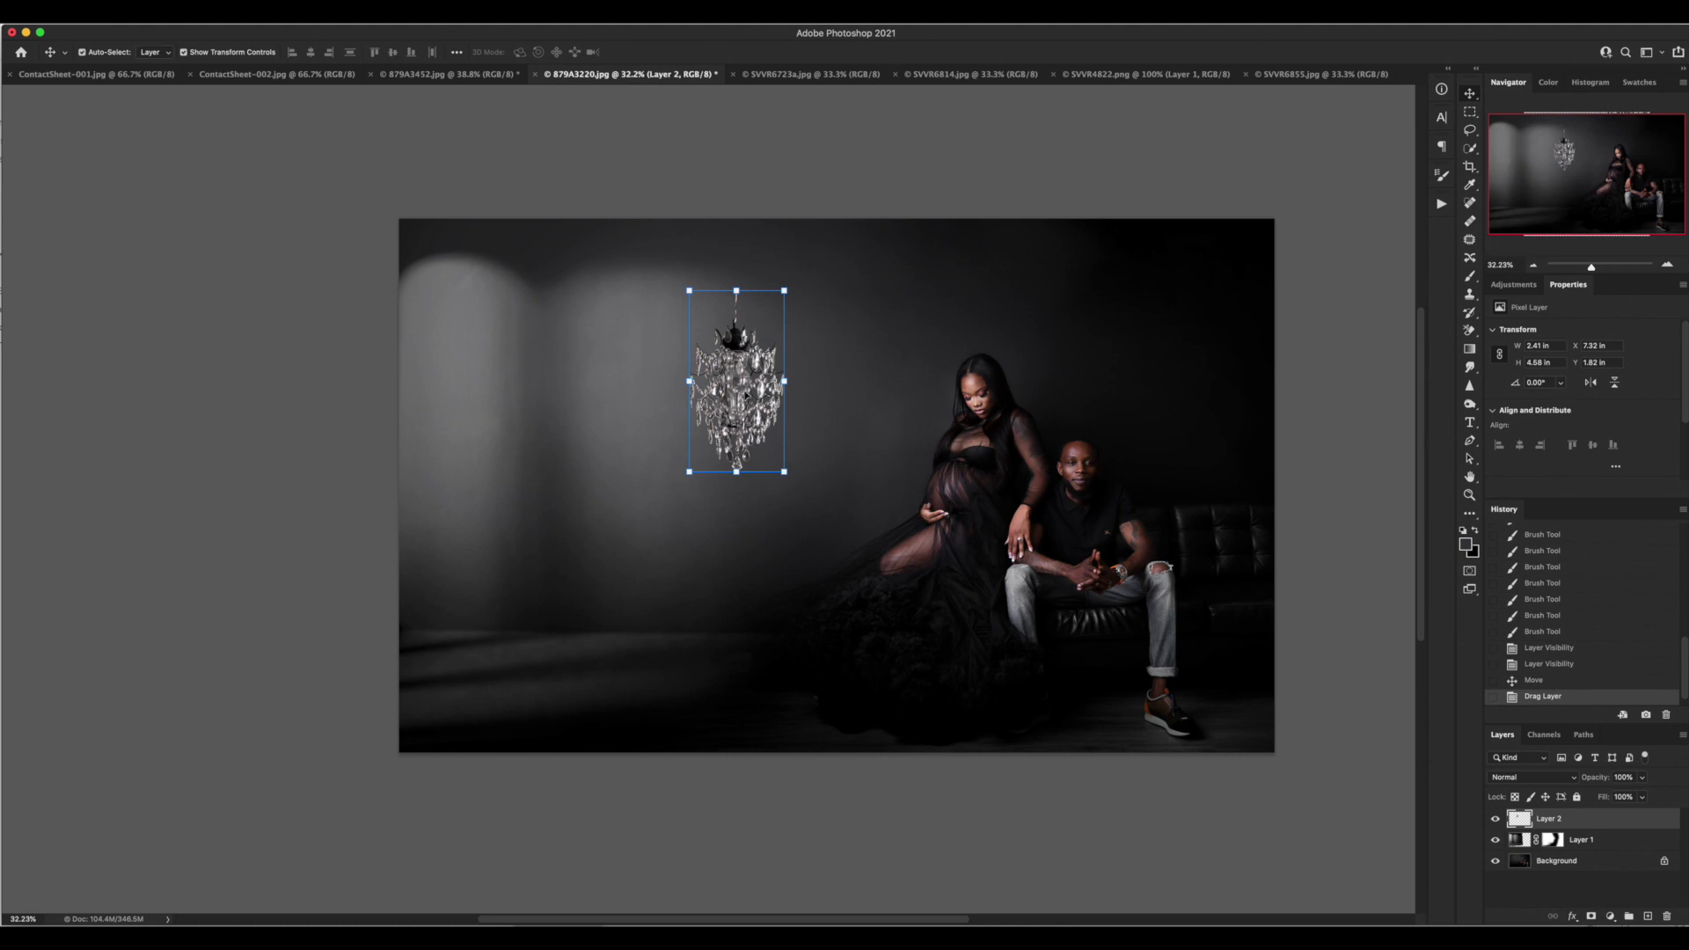
scroll(750, 393, "up", 3)
scroll(788, 389, "up", 1)
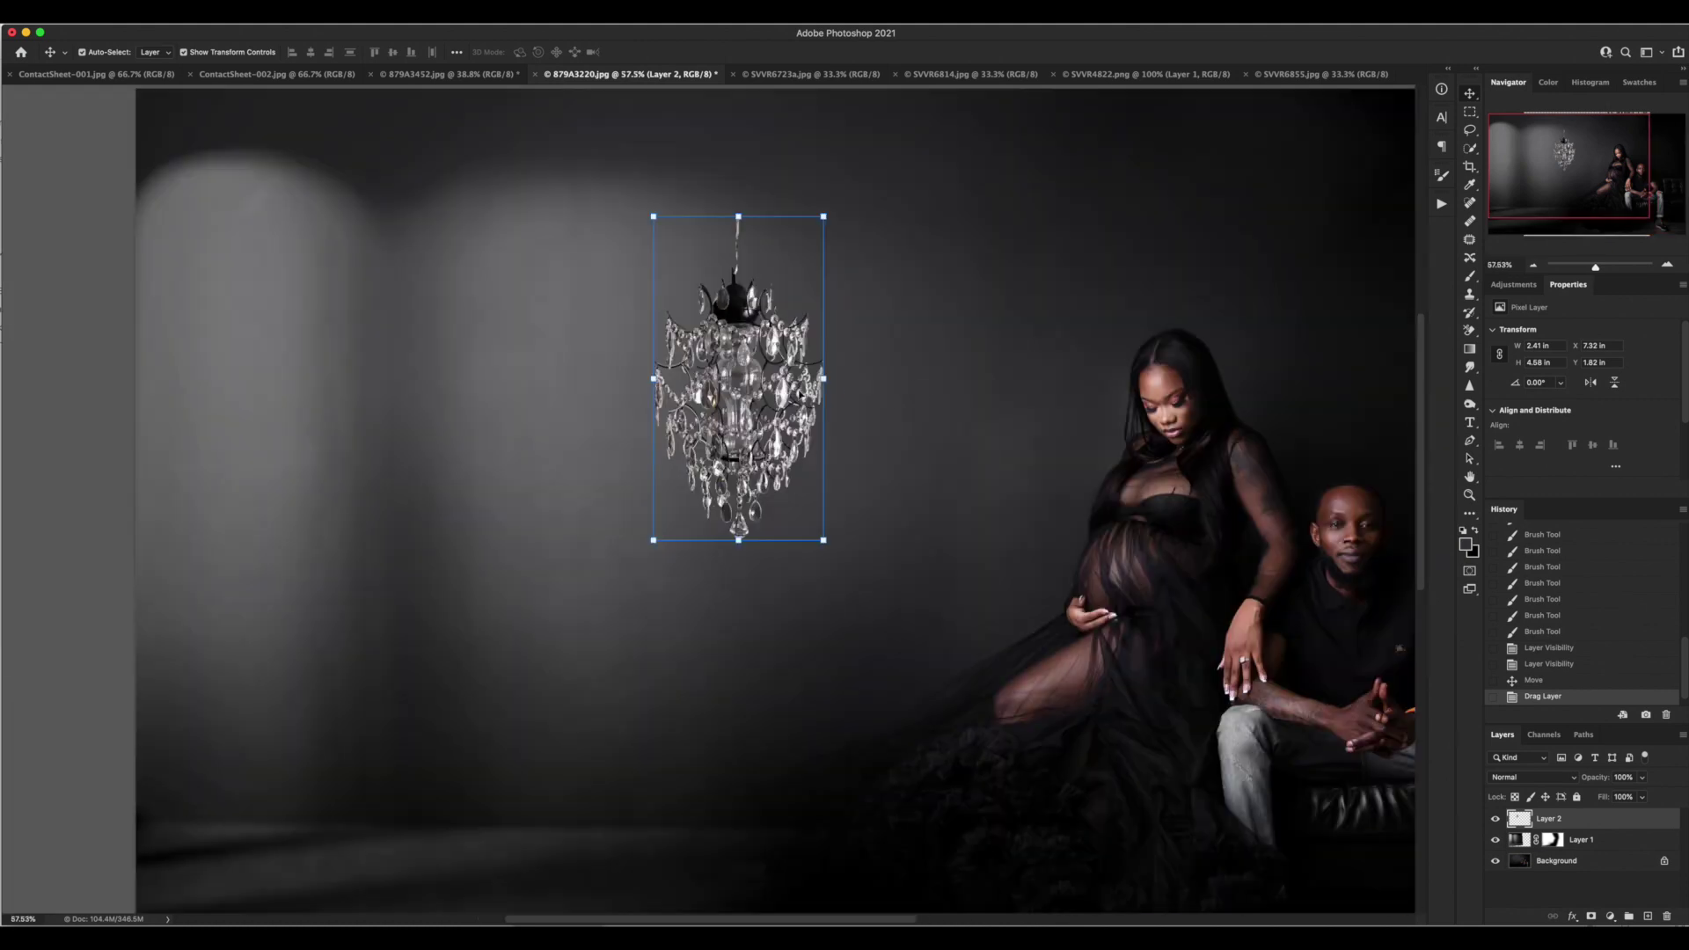
scroll(819, 404, "up", 4)
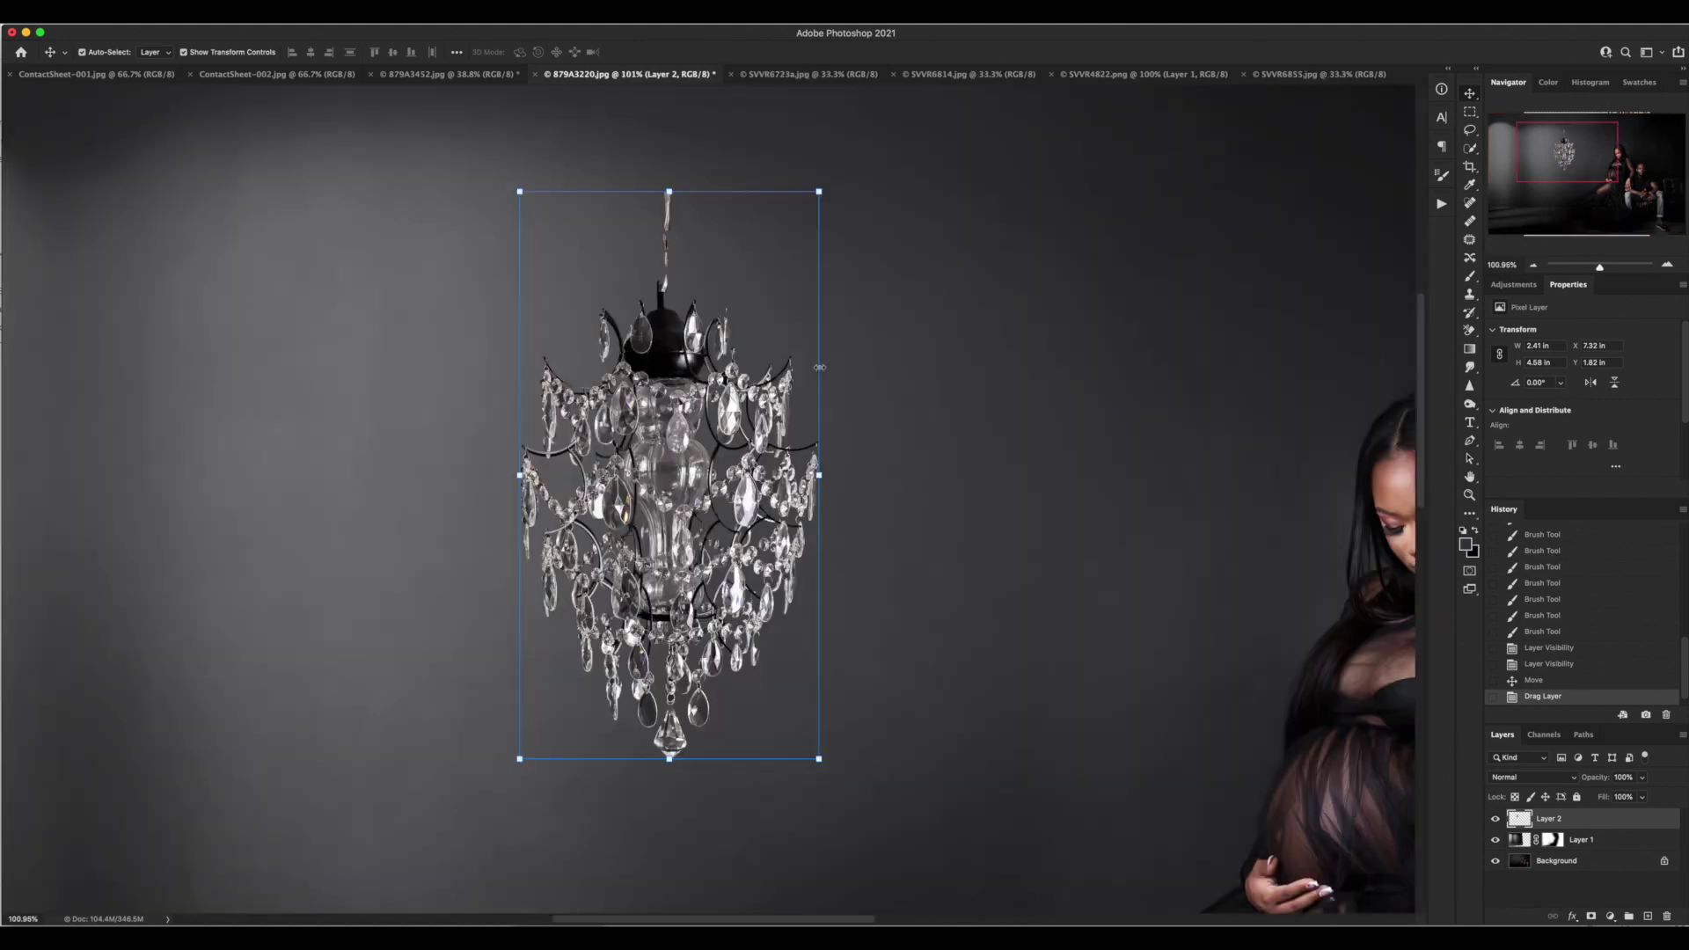
- Flip the chandelier horizontally with Edit > Transform > Flip Horizontal
left_click(79, 4)
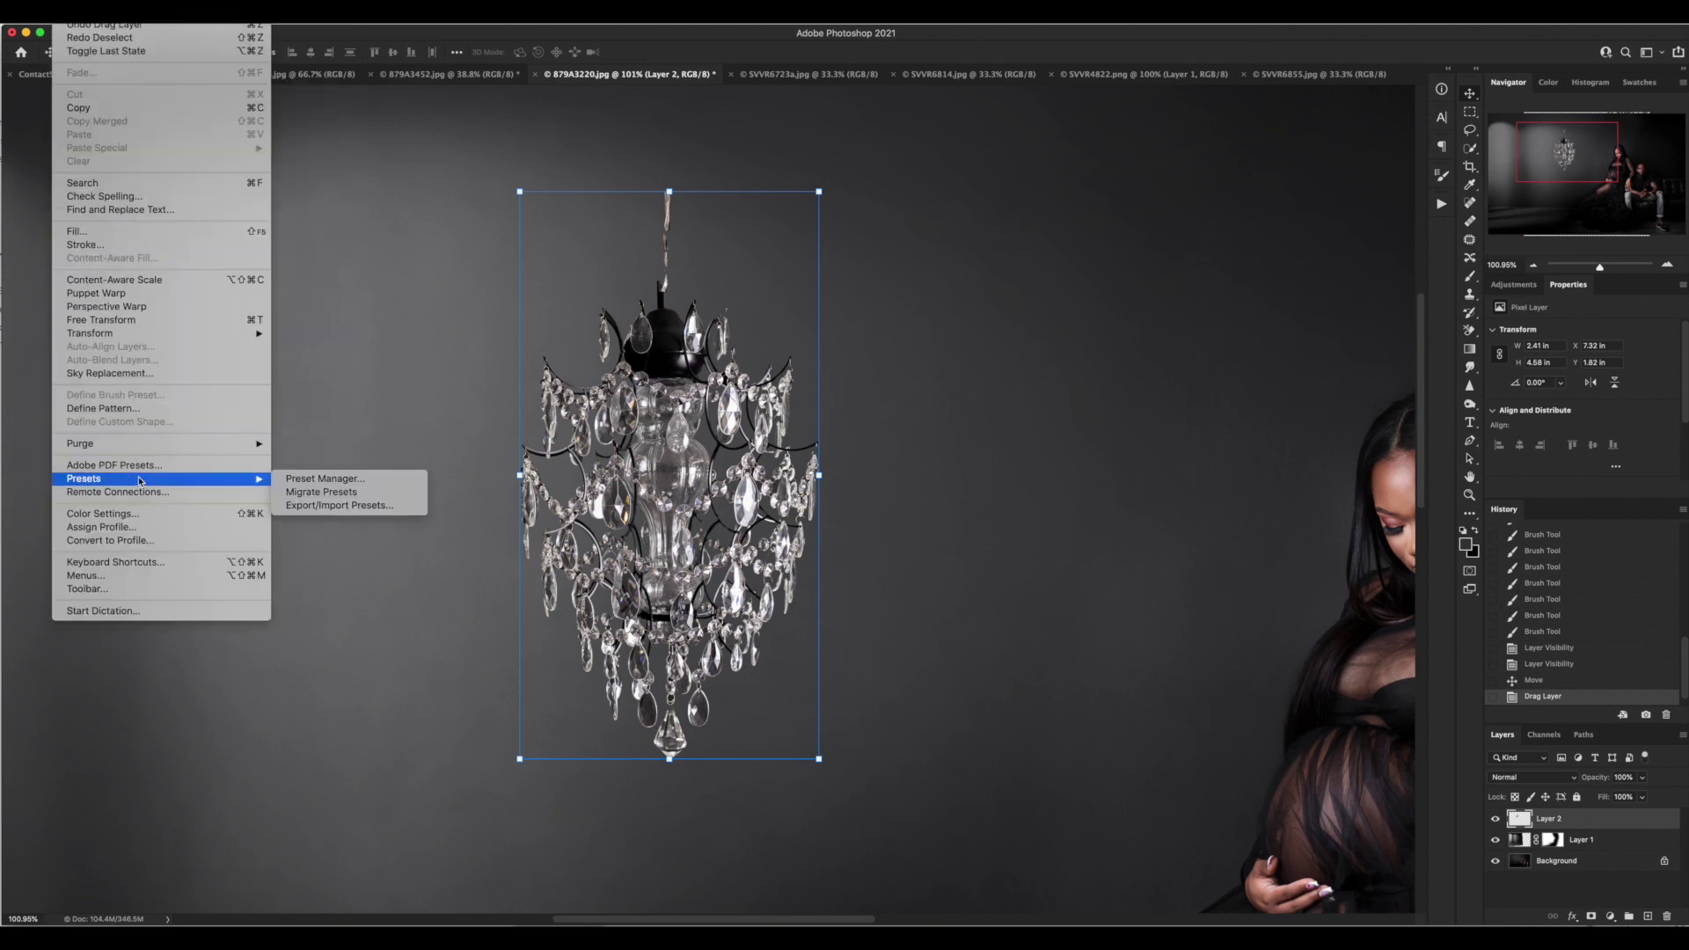
mouse_move(137, 342)
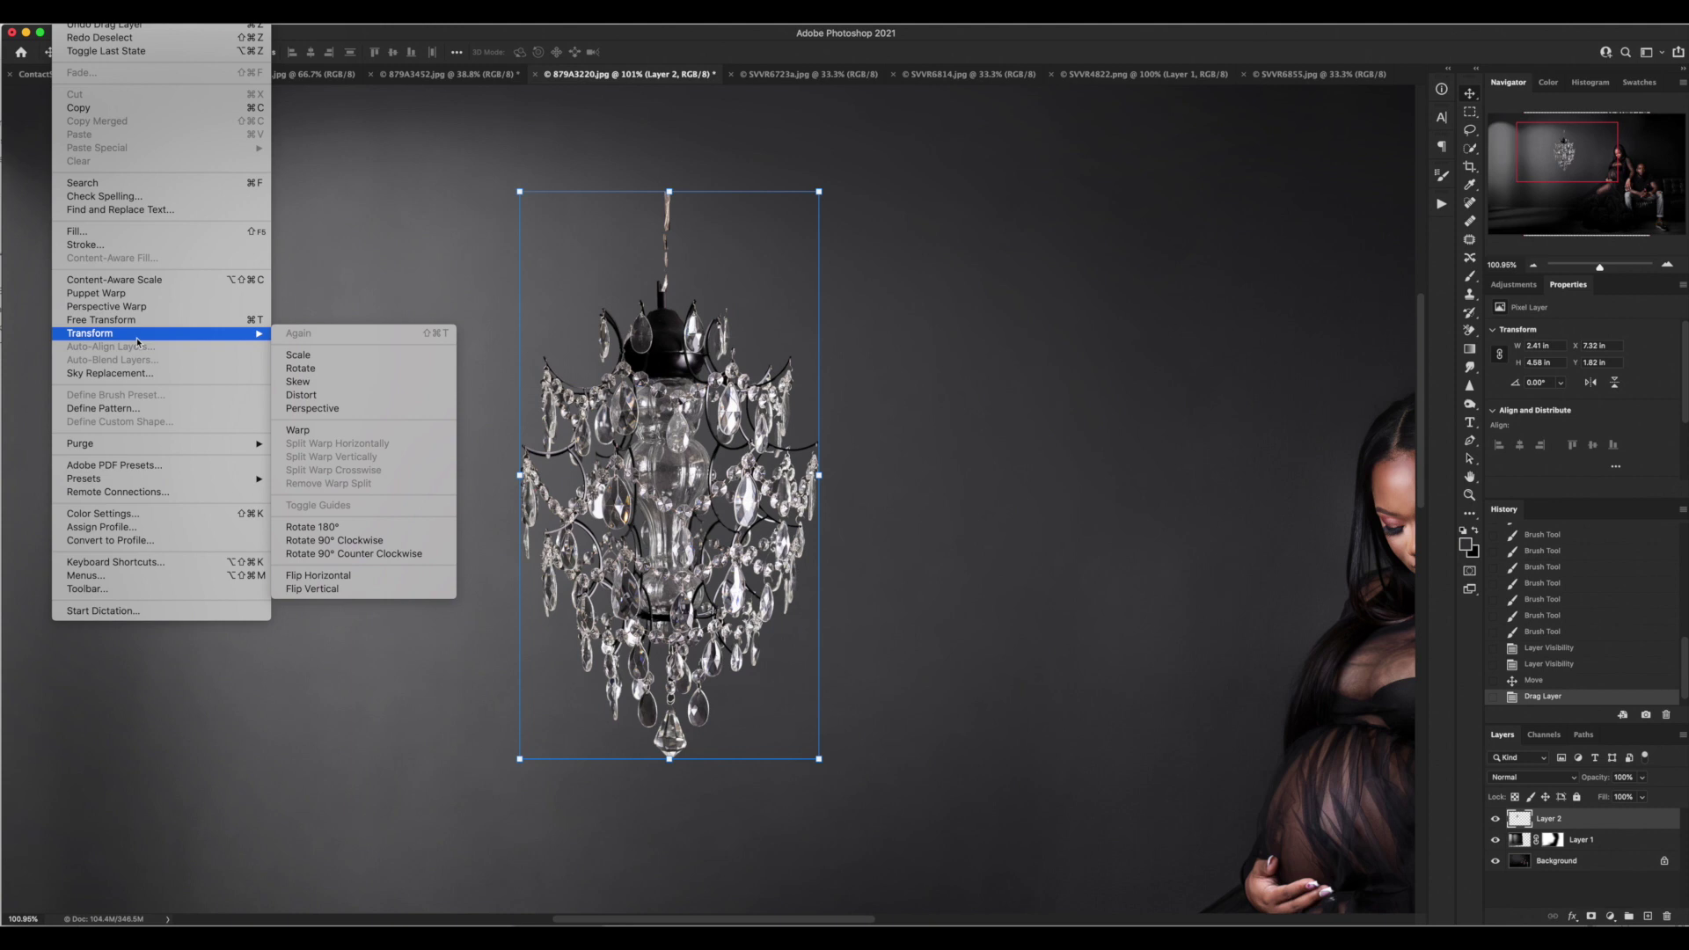
left_click(345, 575)
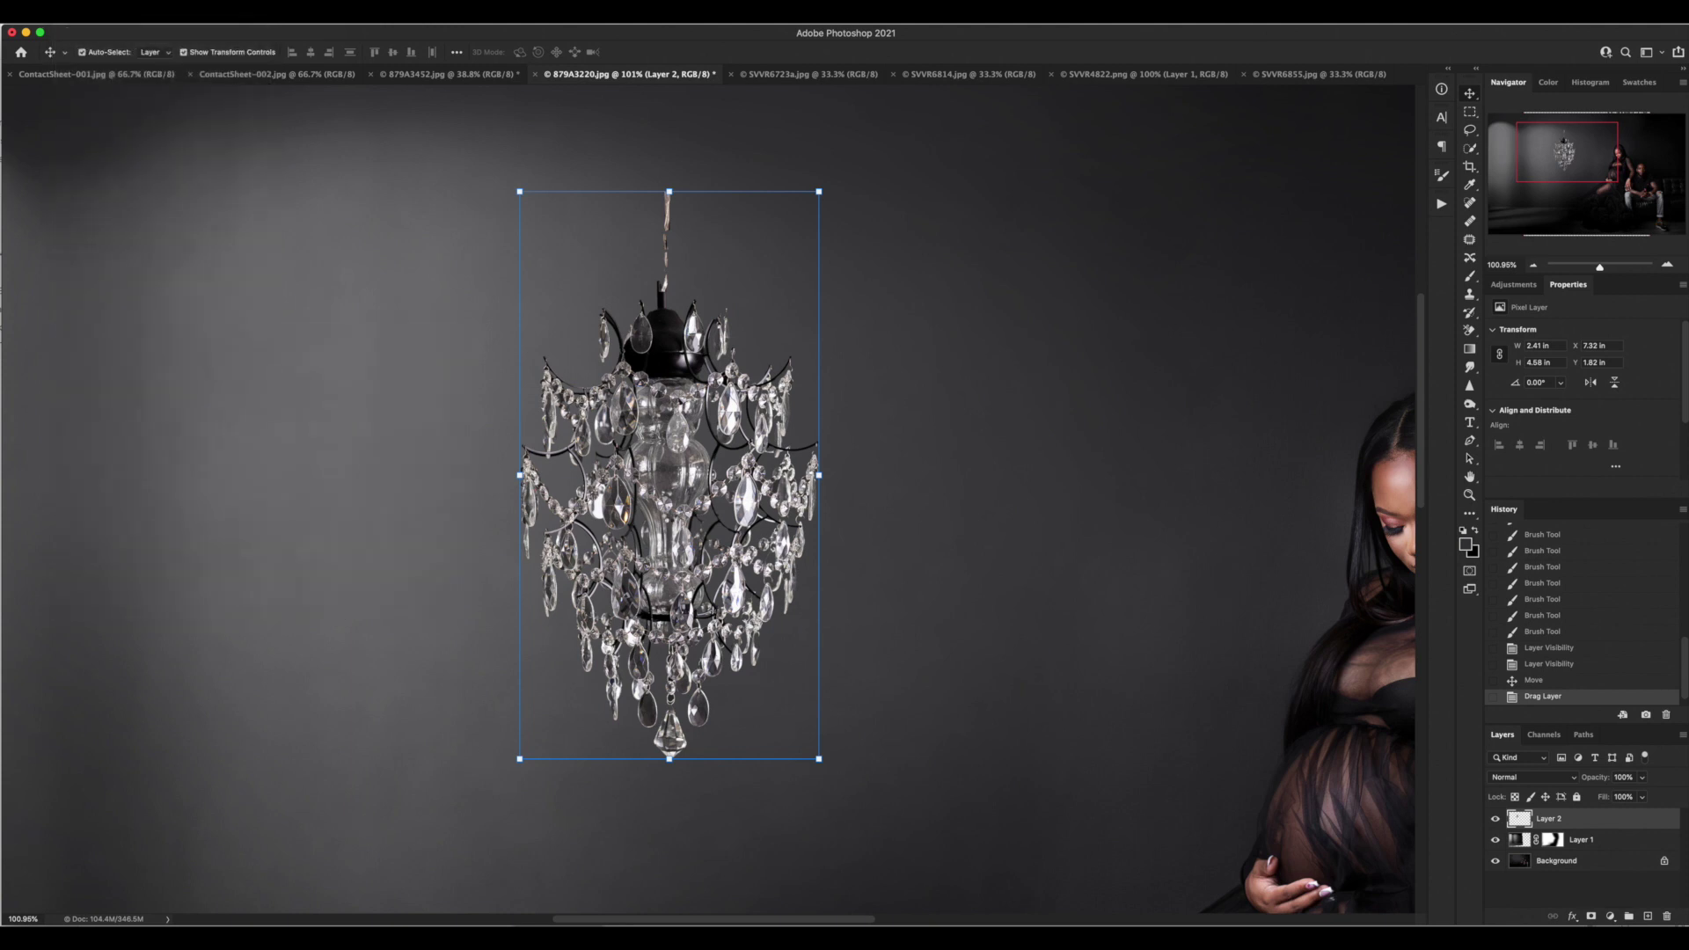
scroll(670, 519, "down", 5)
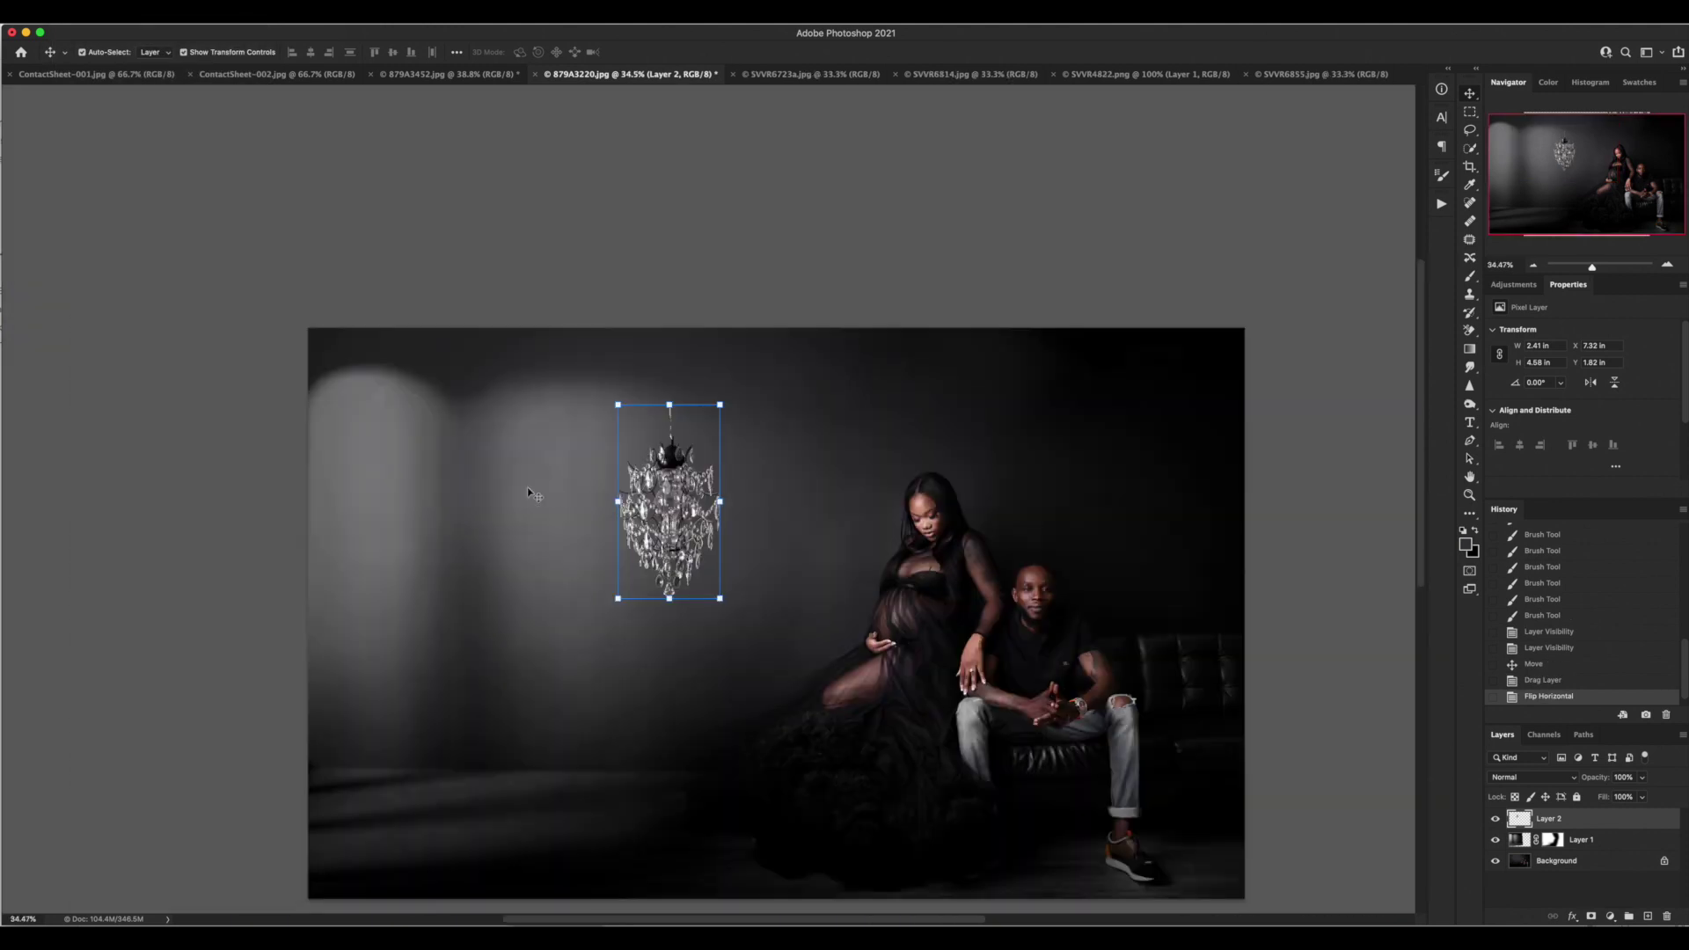
- Hang the chandelier from the top edge and scale it to about 74.5%
left_click_drag(681, 483, 681, 413)
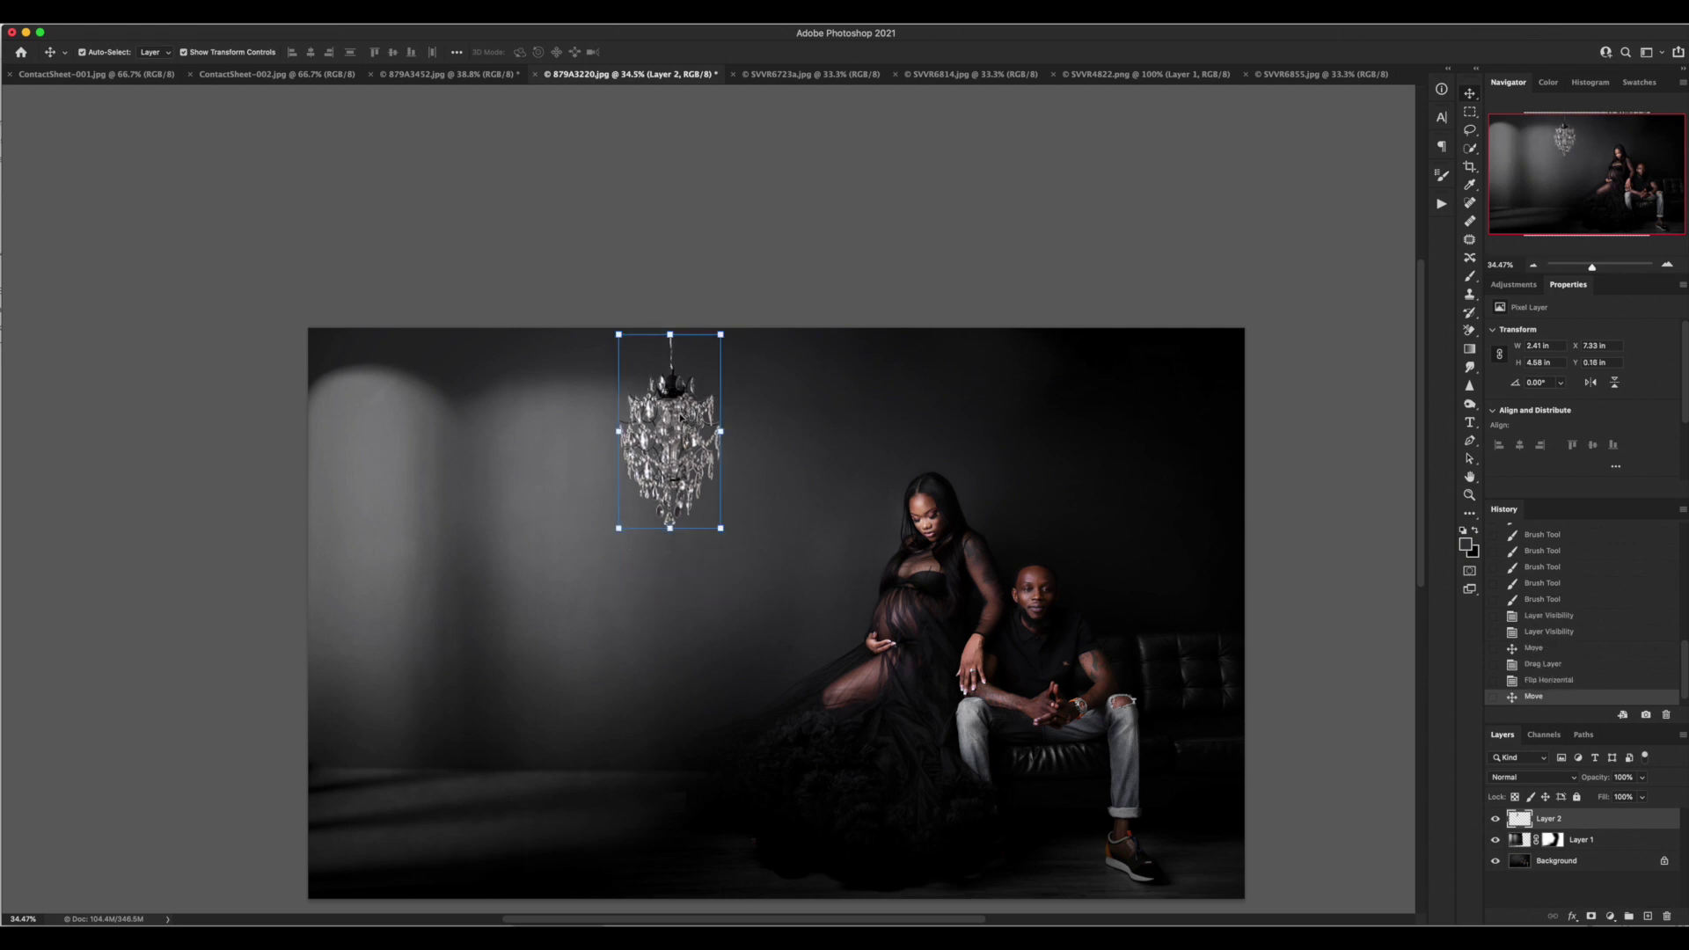
left_click_drag(671, 458, 576, 401)
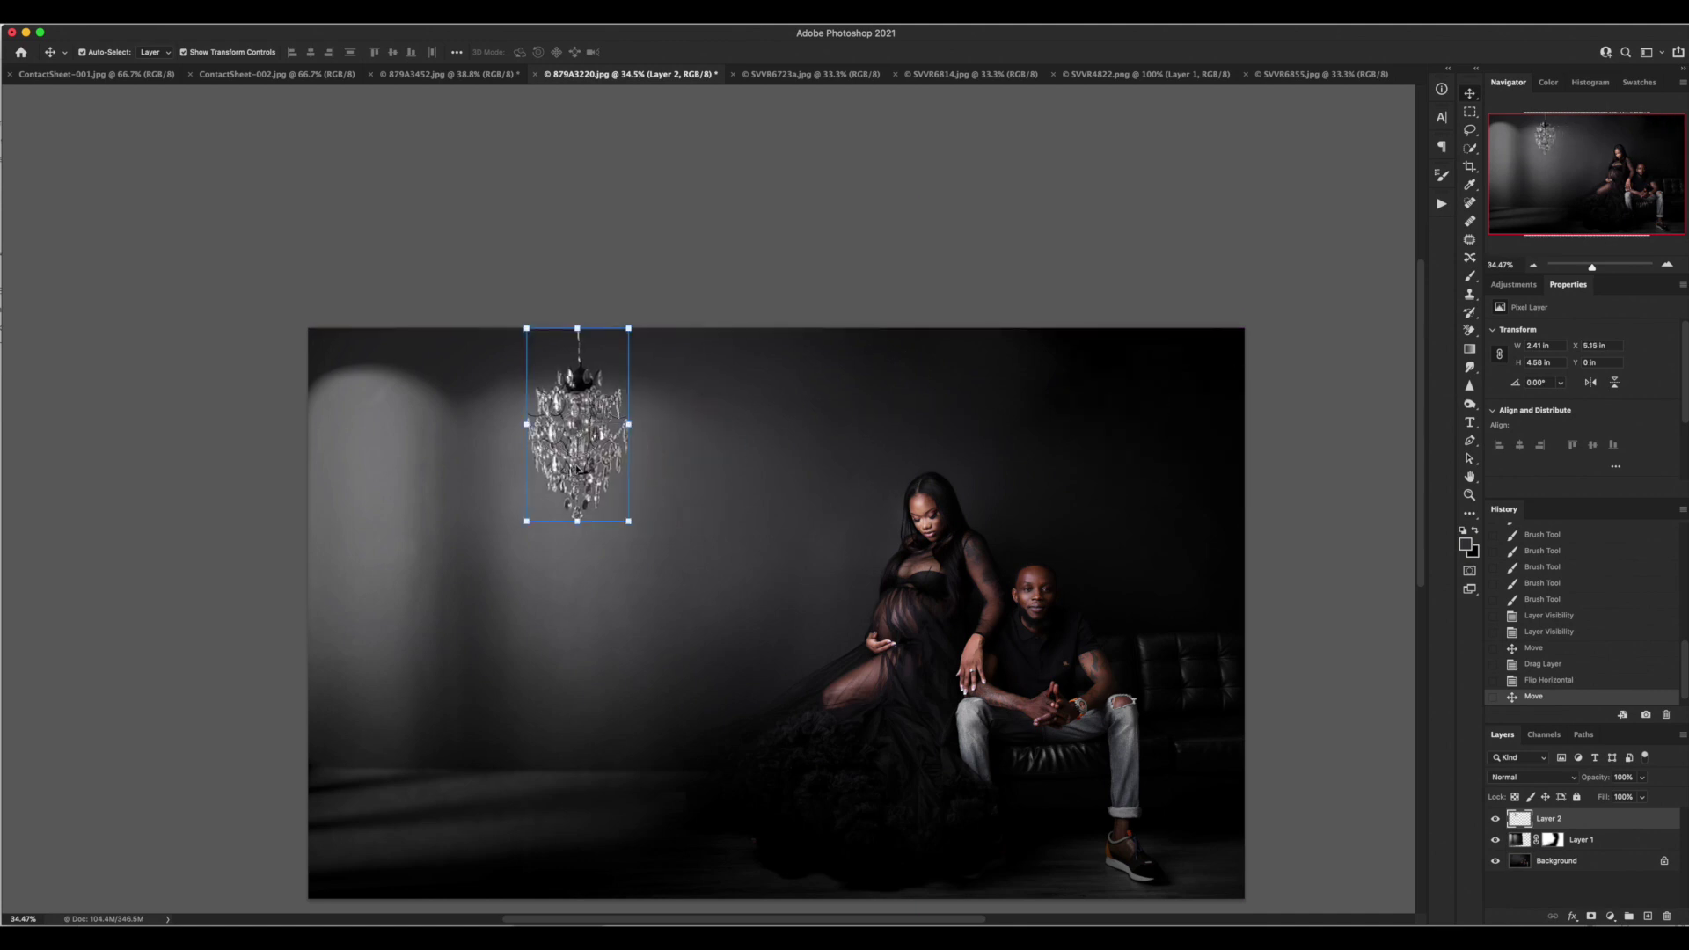
left_click_drag(526, 521, 535, 473)
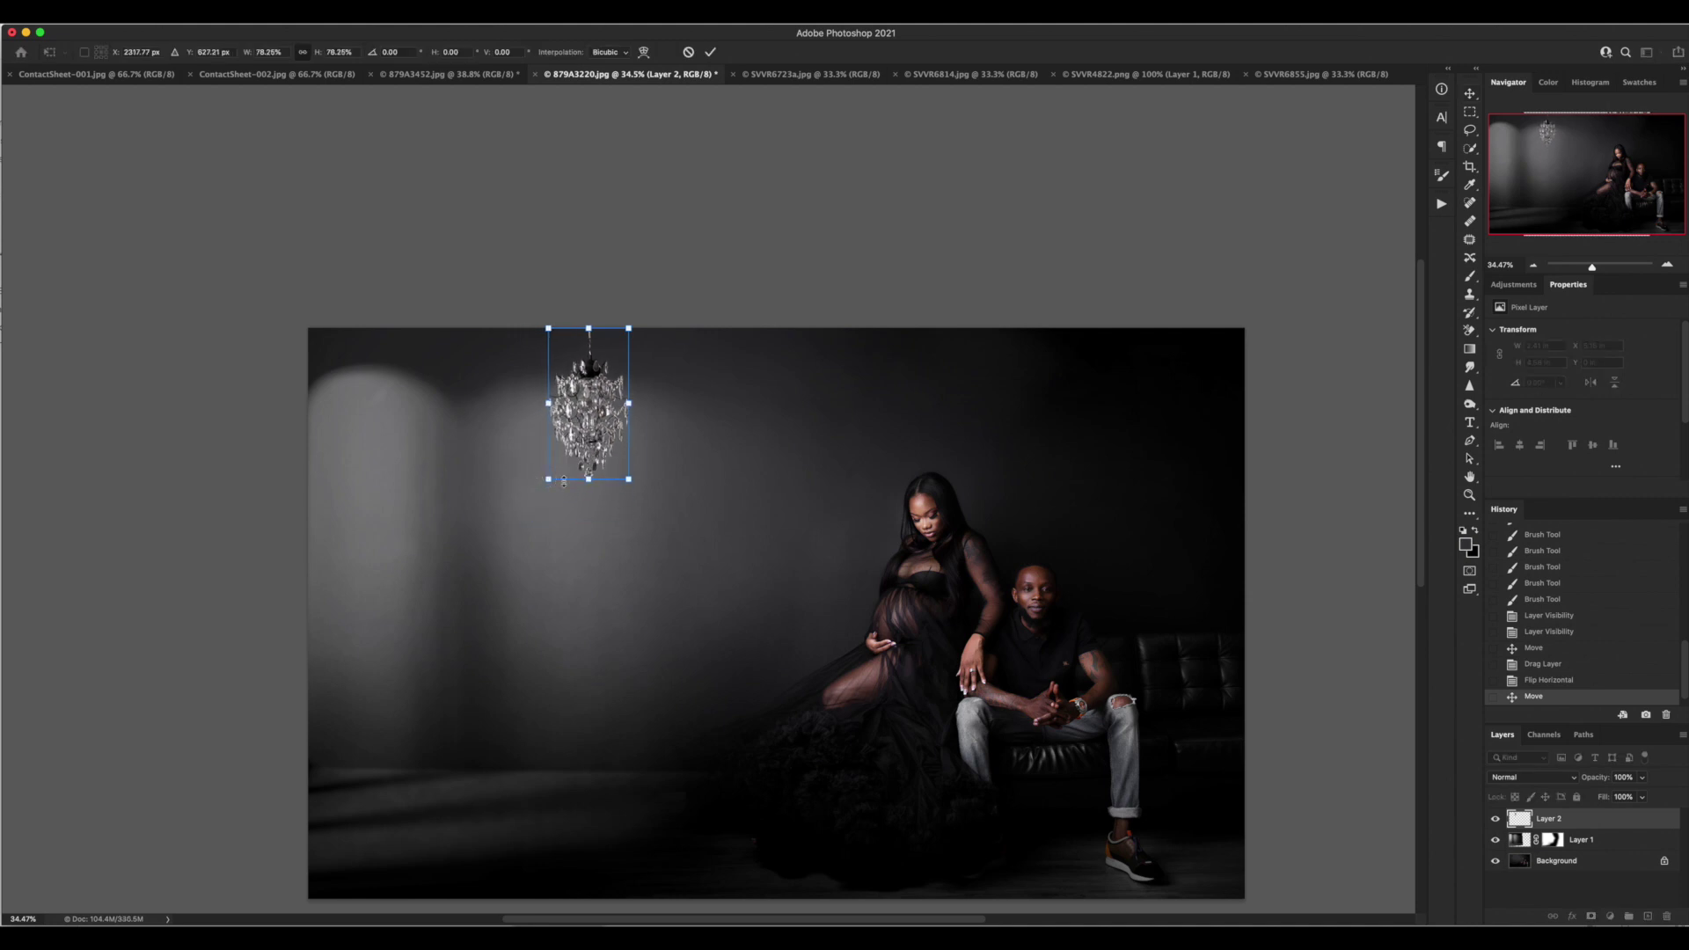
left_click_drag(563, 481, 522, 488)
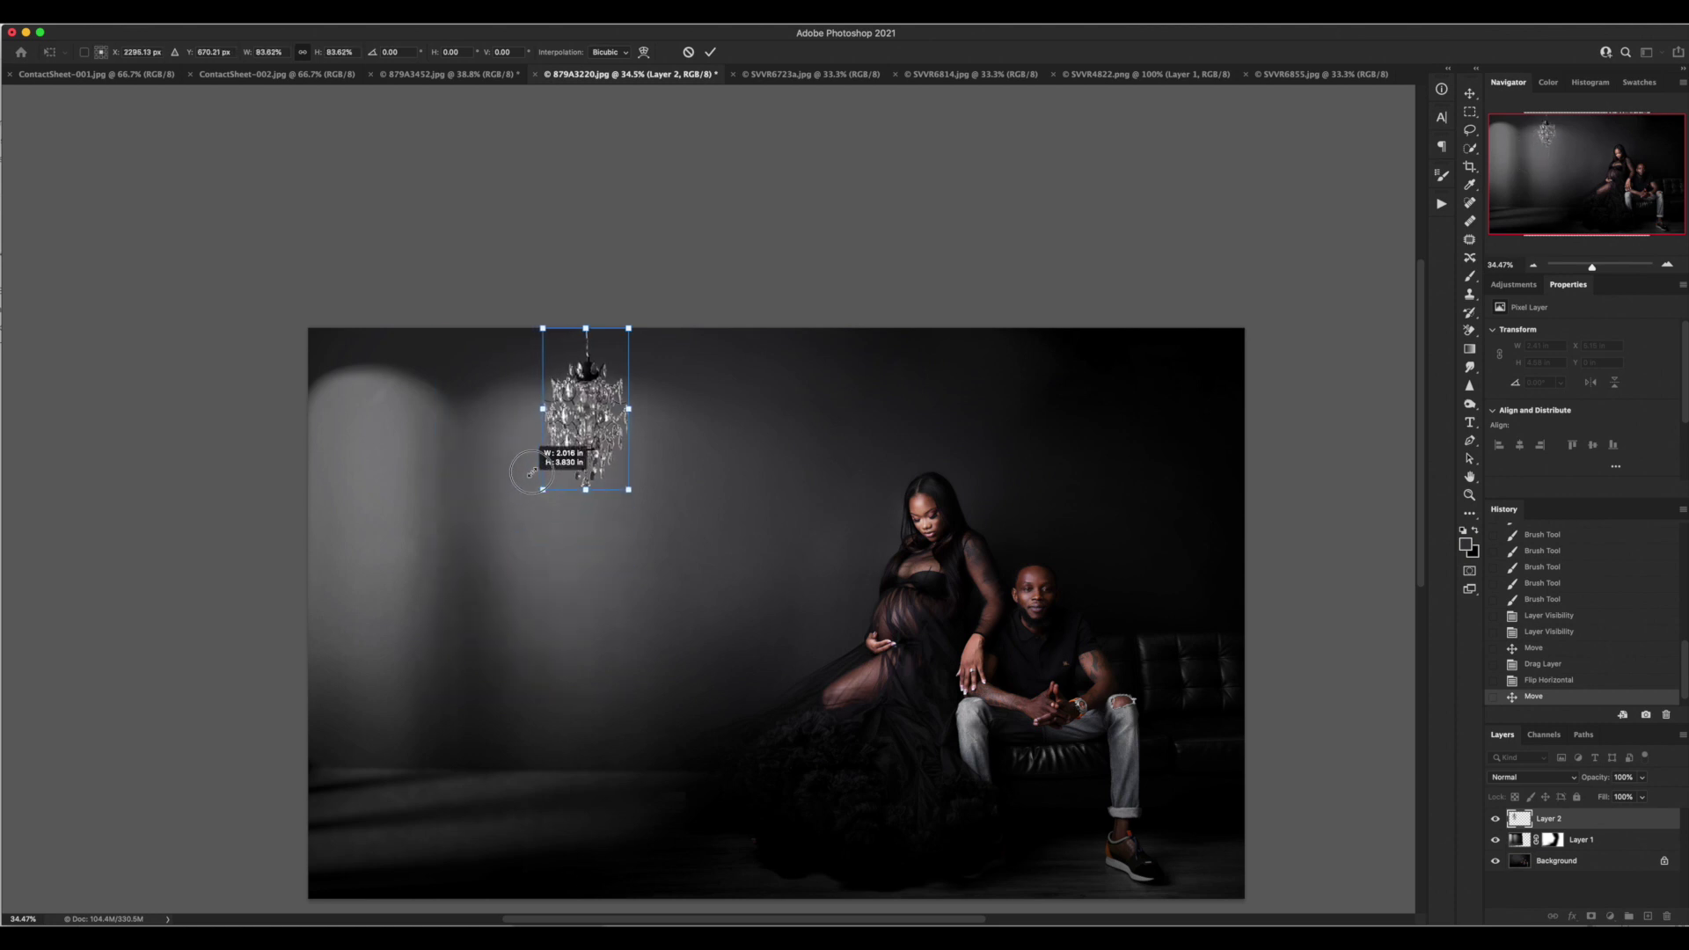
left_click_drag(531, 474, 541, 457)
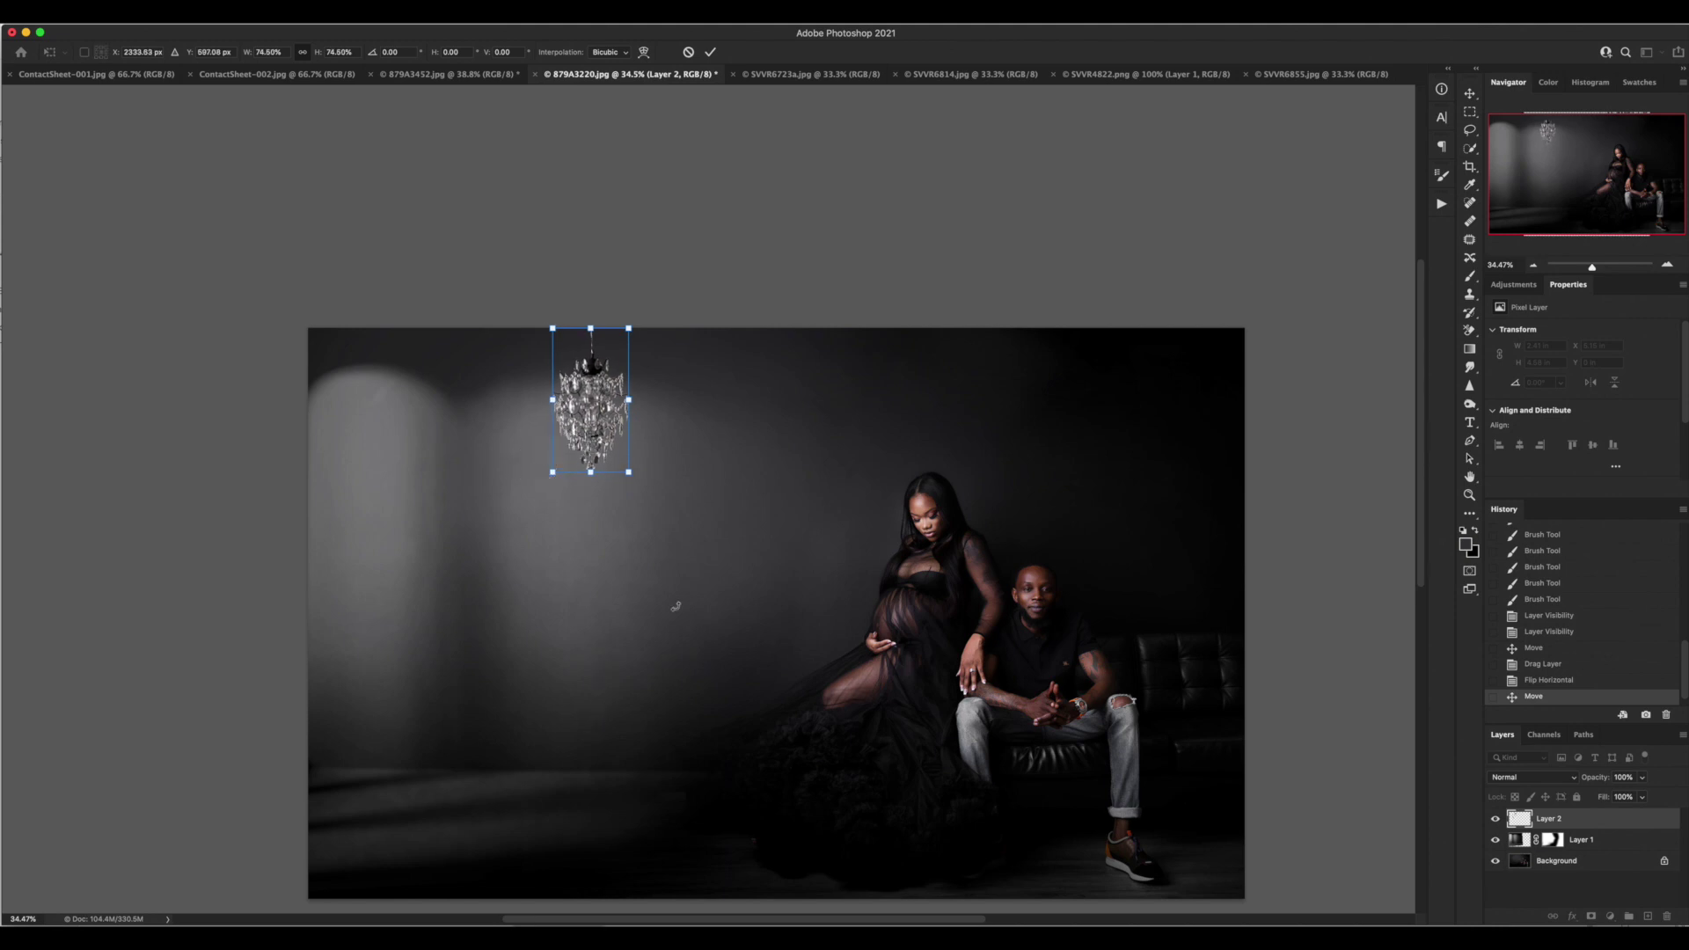
left_click(710, 50)
left_click(765, 370)
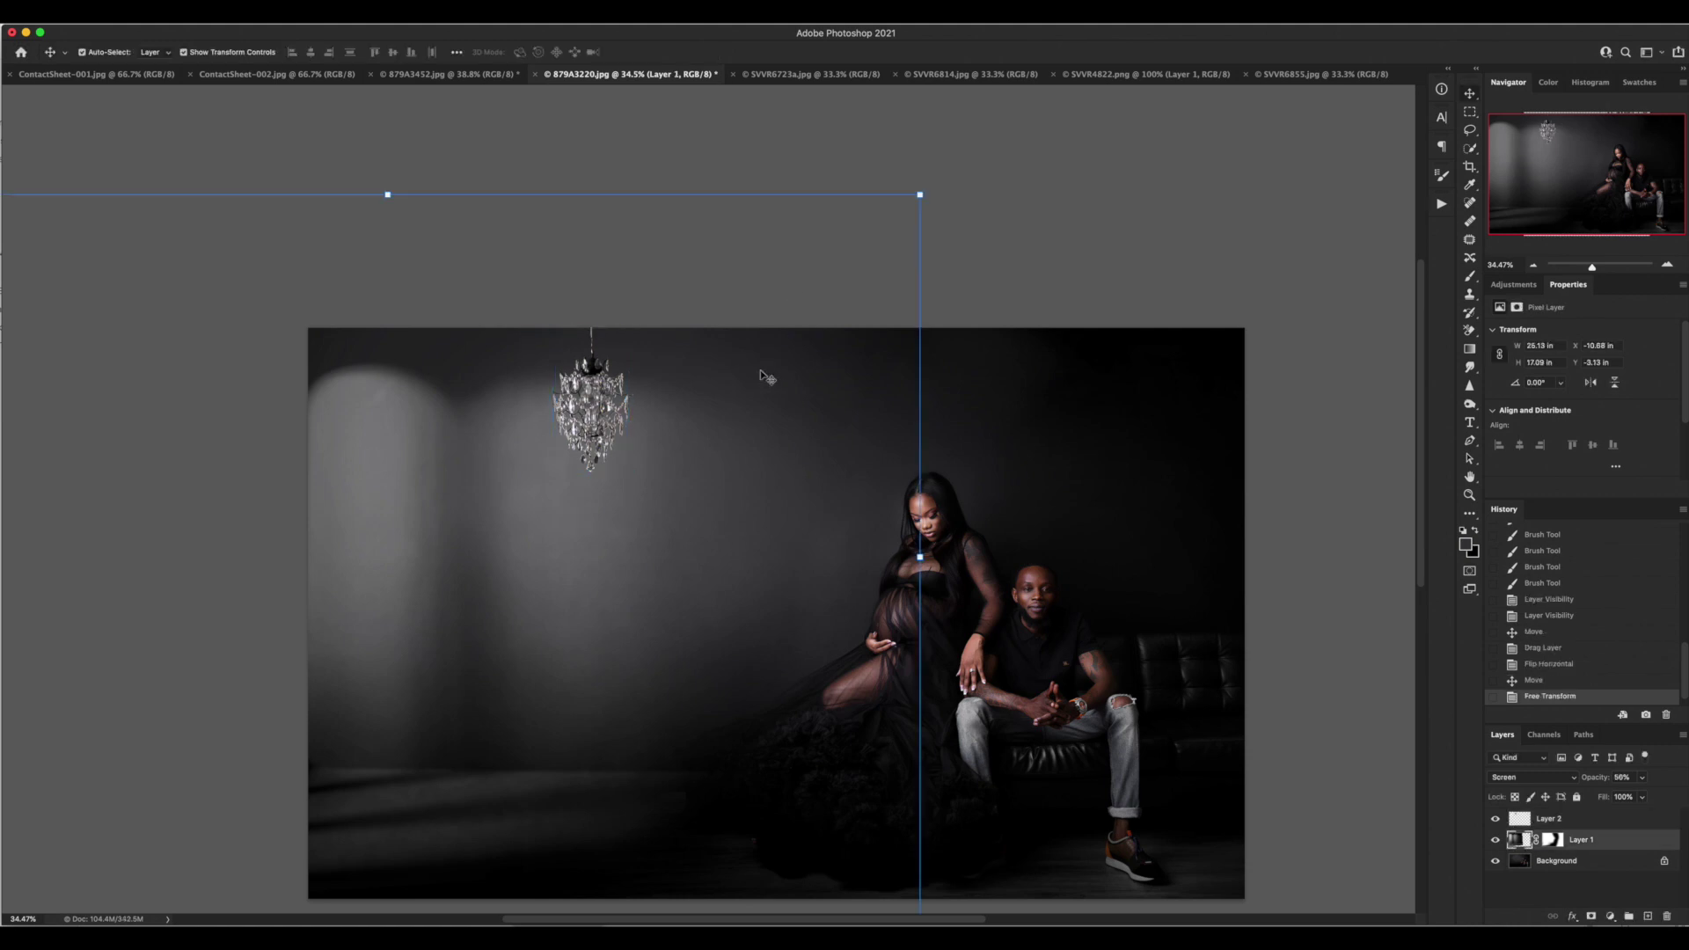
left_click(990, 424)
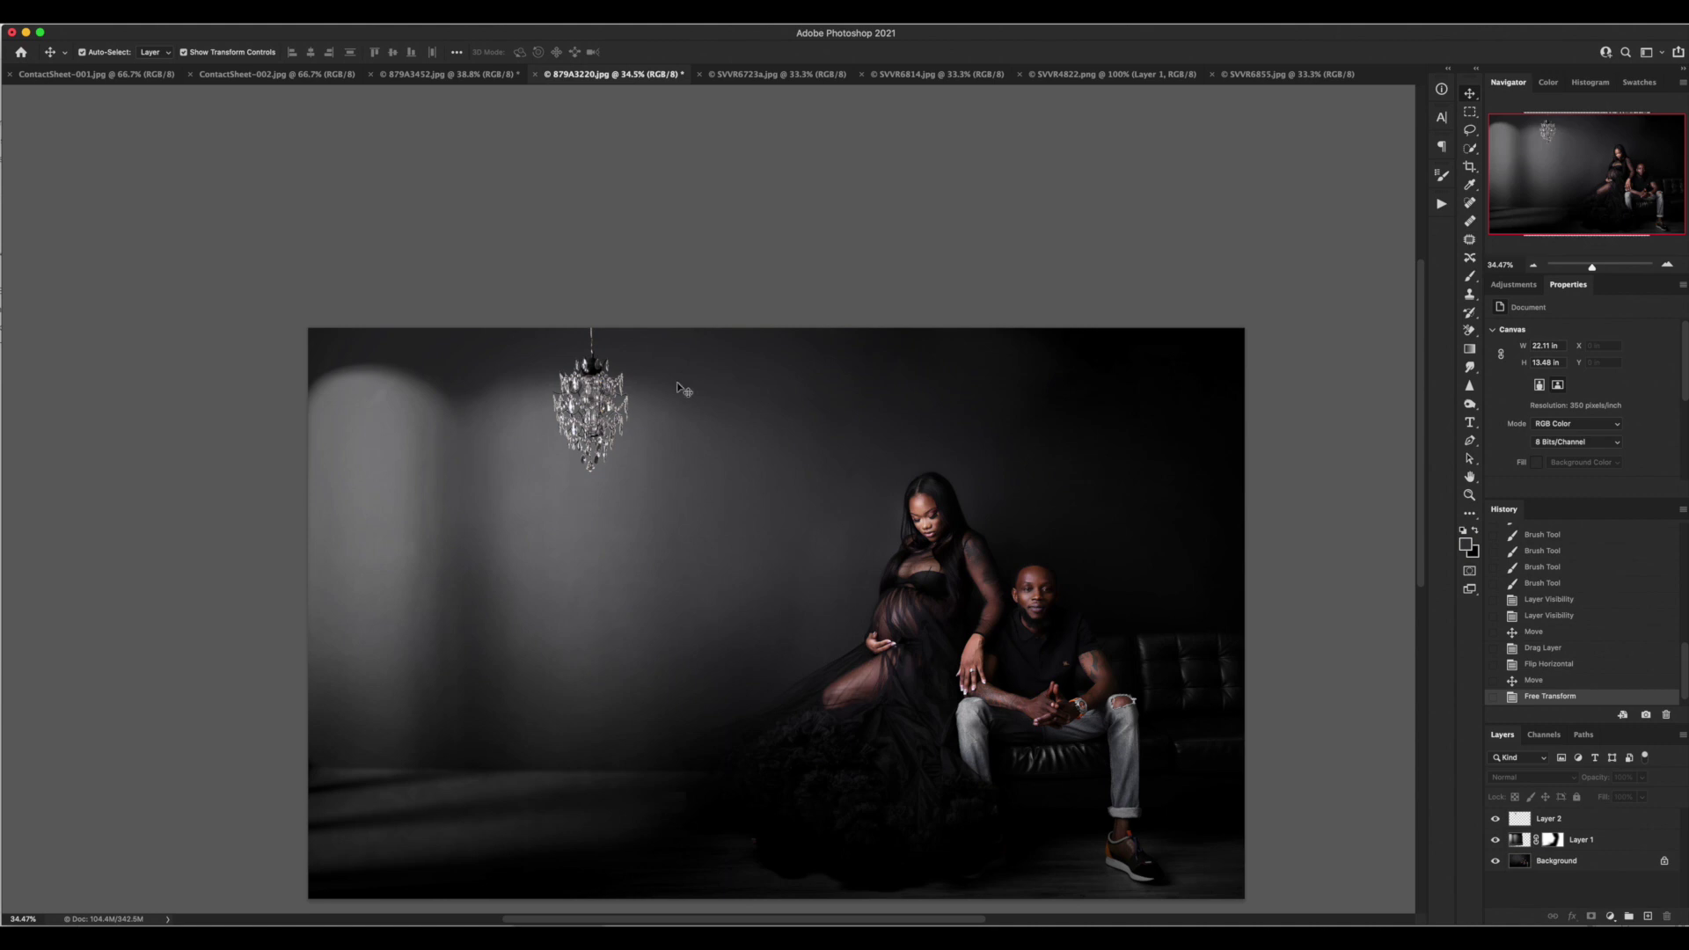
- Add a Brightness/Contrast layer at -33 brightness, clipped to the chandelier's Layer 2
left_click(1513, 284)
left_click(1499, 320)
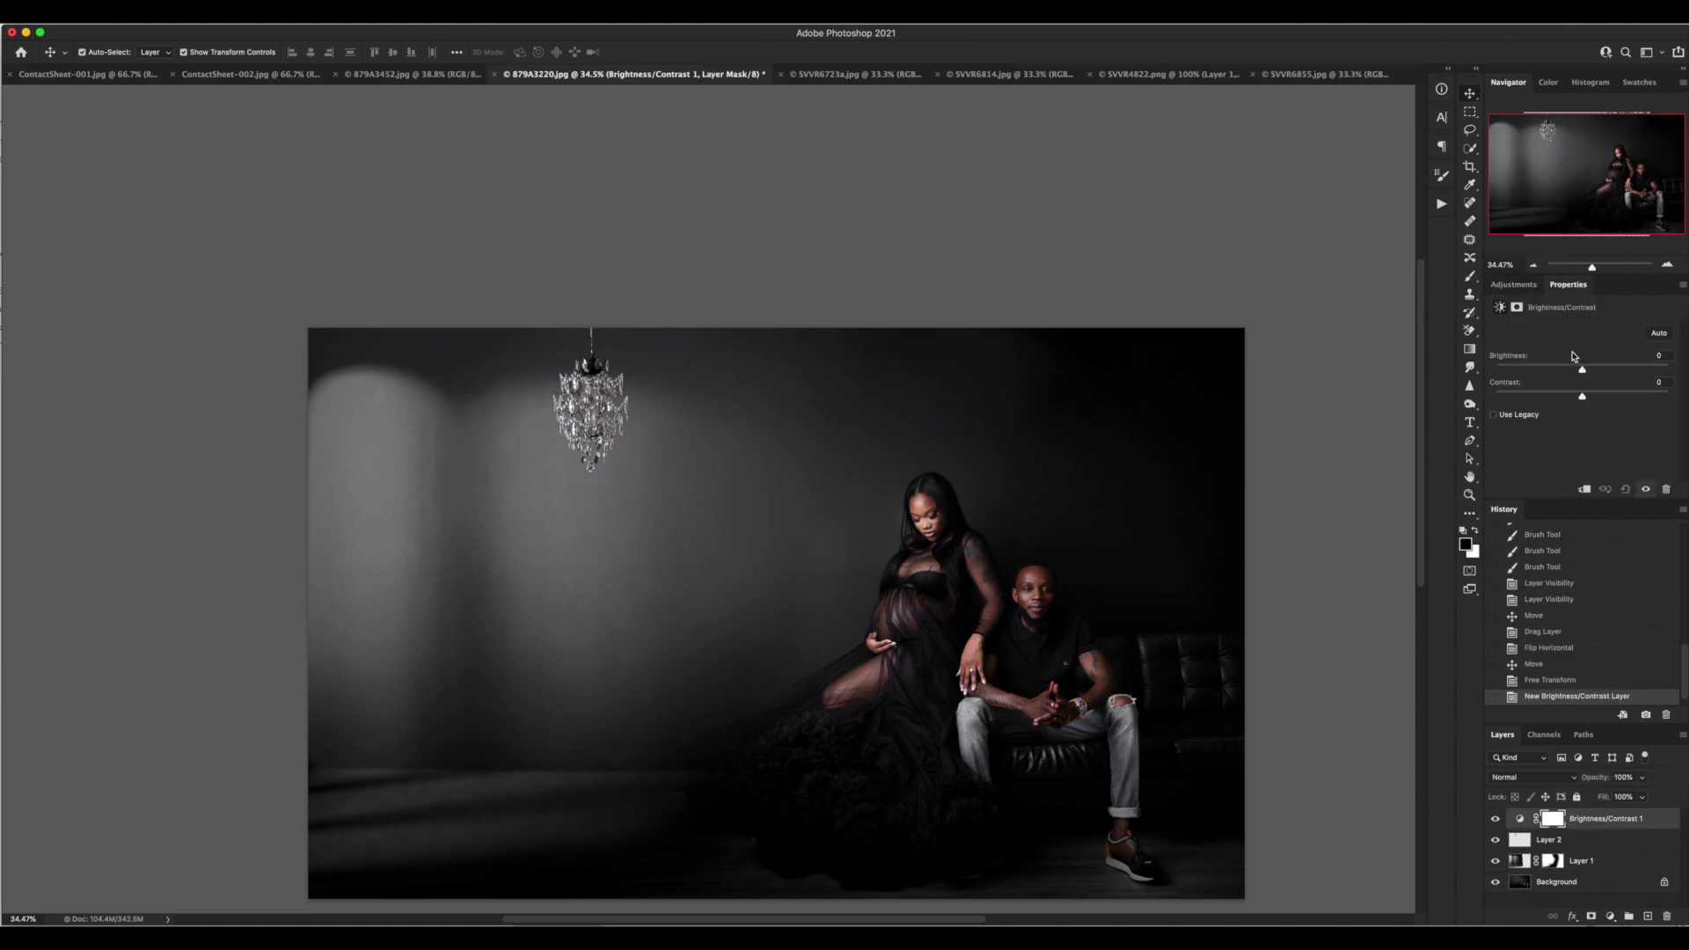
left_click_drag(1582, 372, 1564, 370)
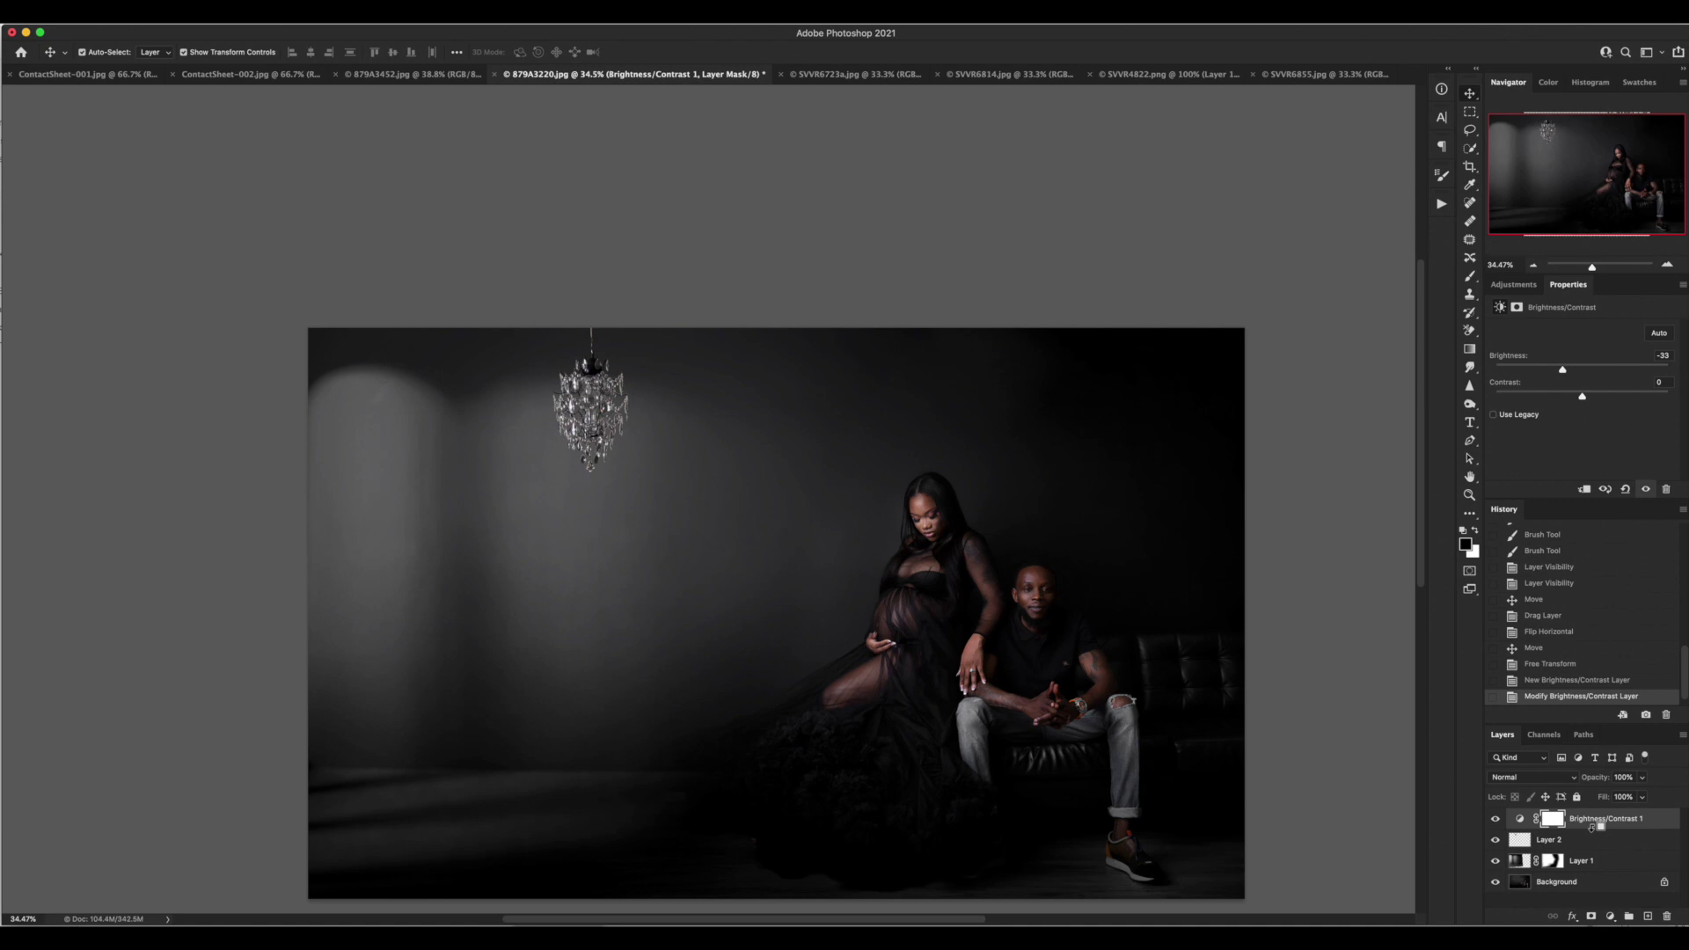
left_click(1592, 827, "alt")
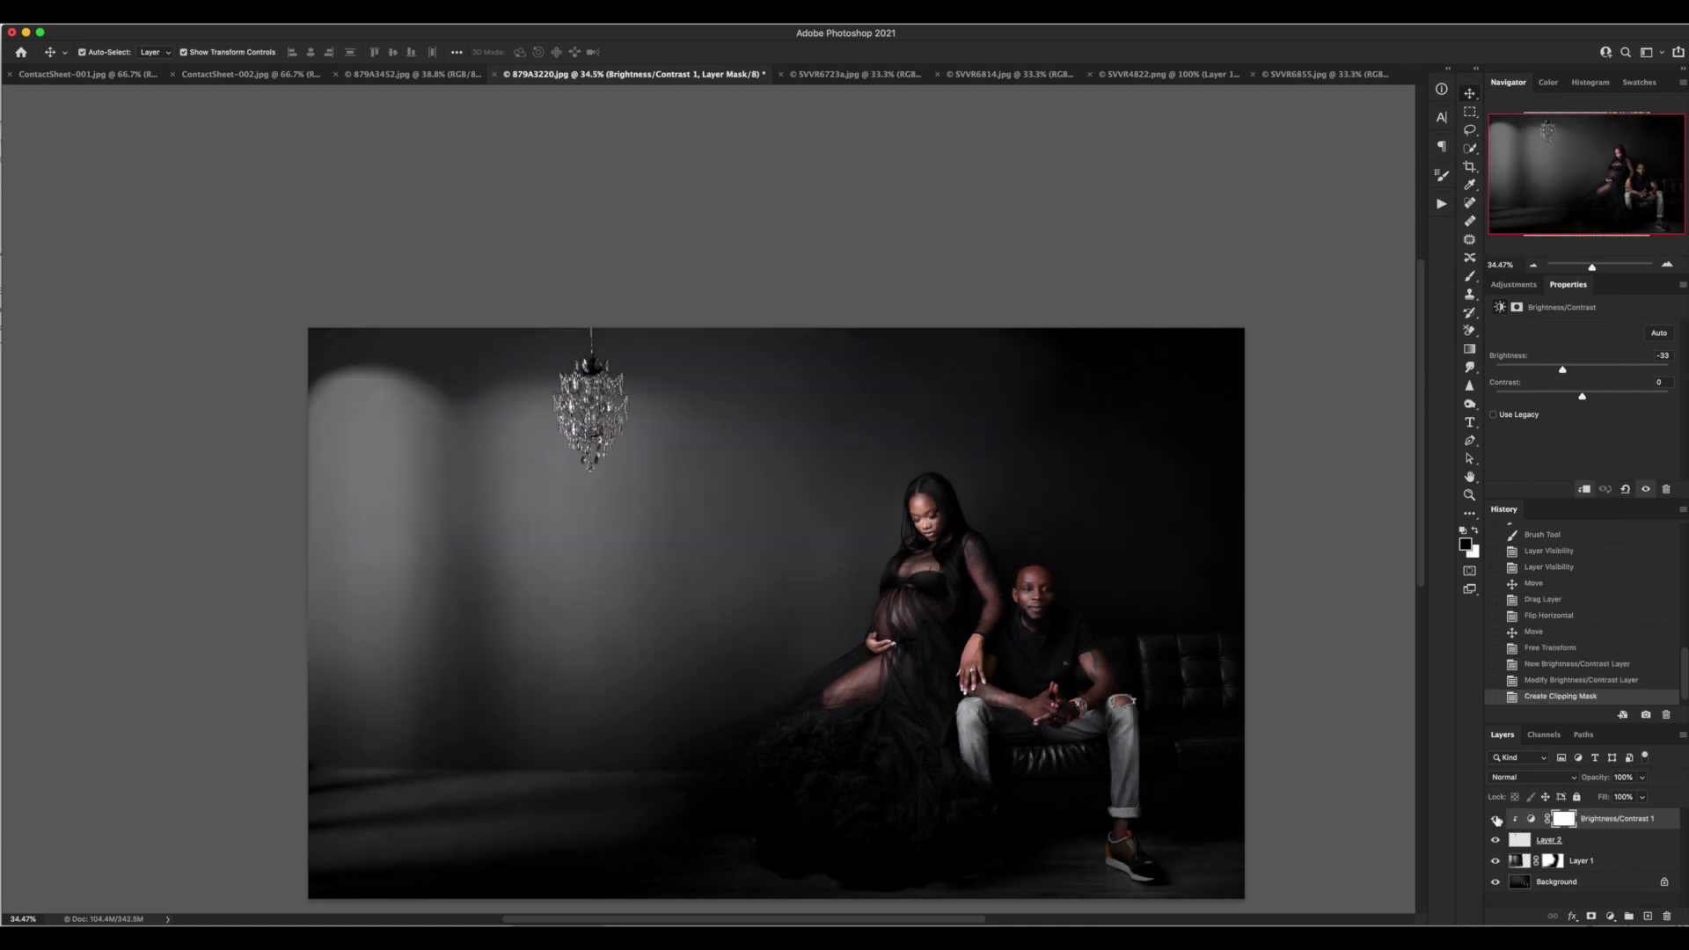
left_click(1496, 820)
left_click(1496, 820)
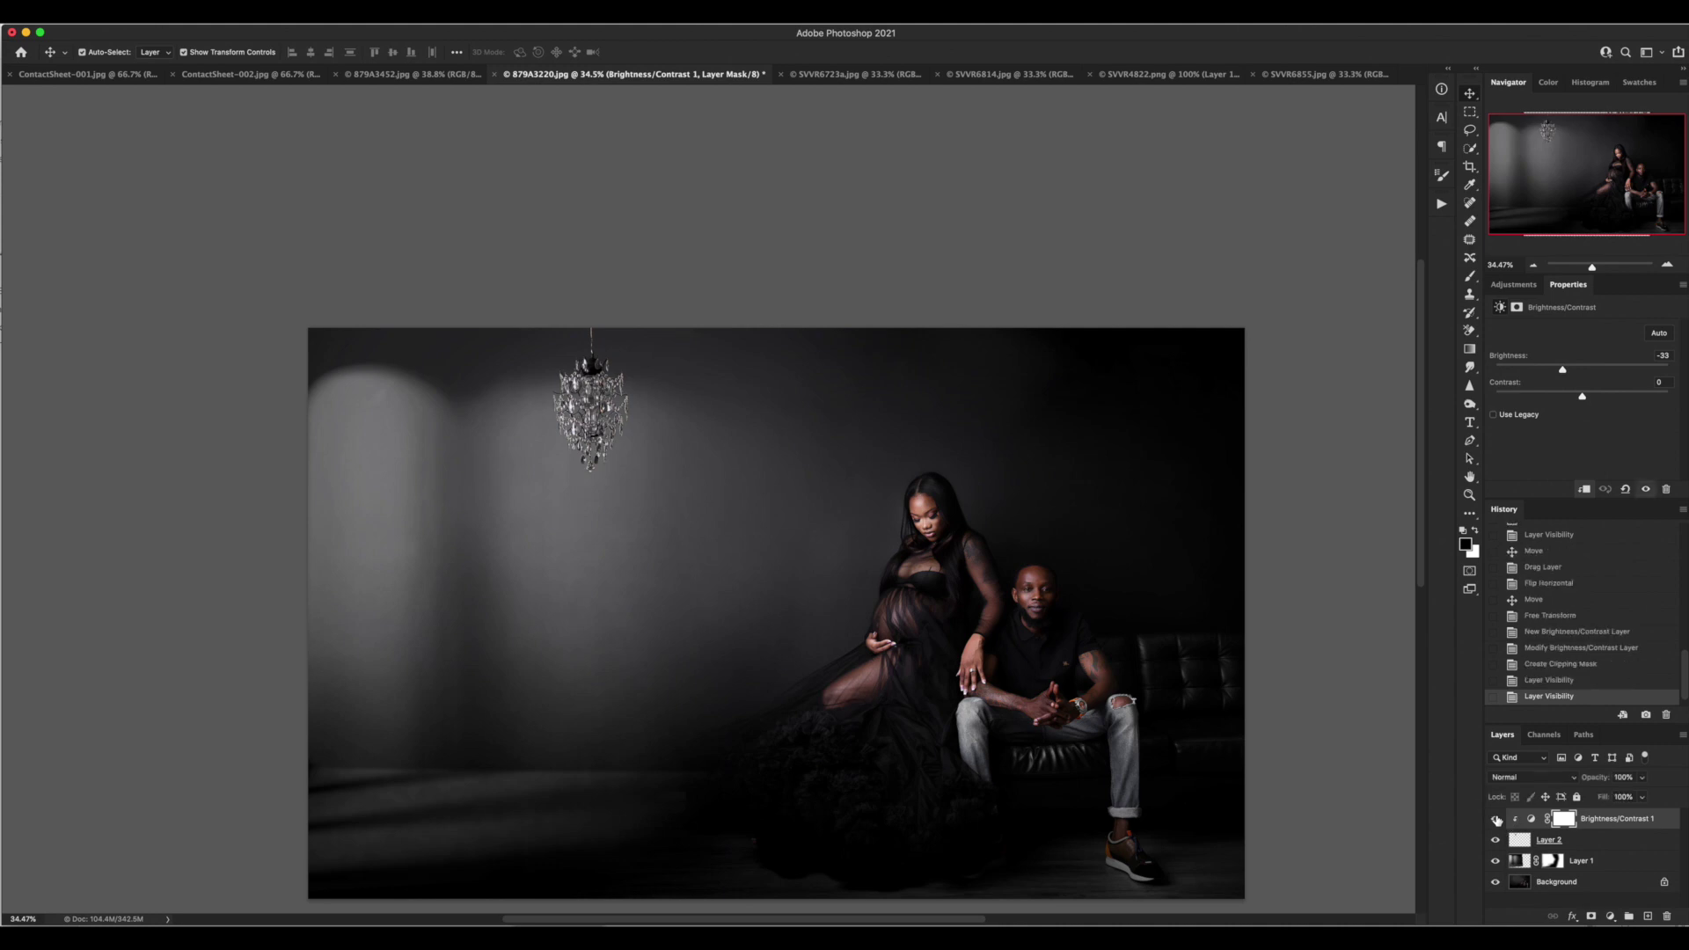
left_click(1497, 820)
left_click(1497, 820)
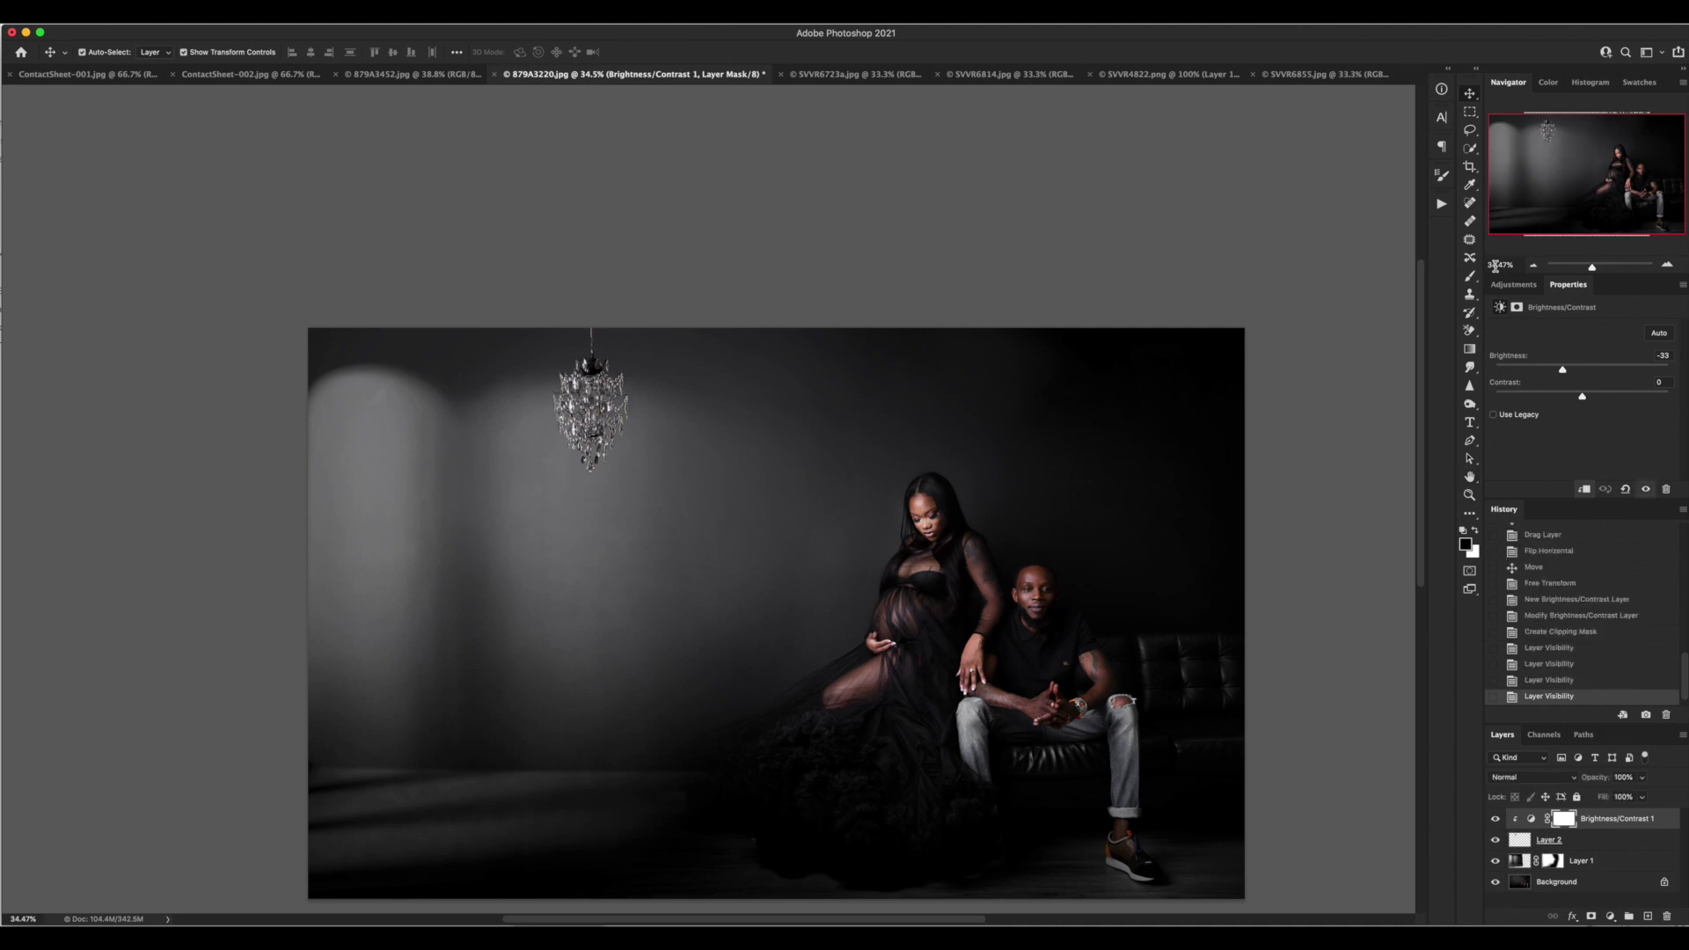
- Brush the adjustment's mask around the chandelier with a soft brush, comparing before and after
left_click(1470, 278)
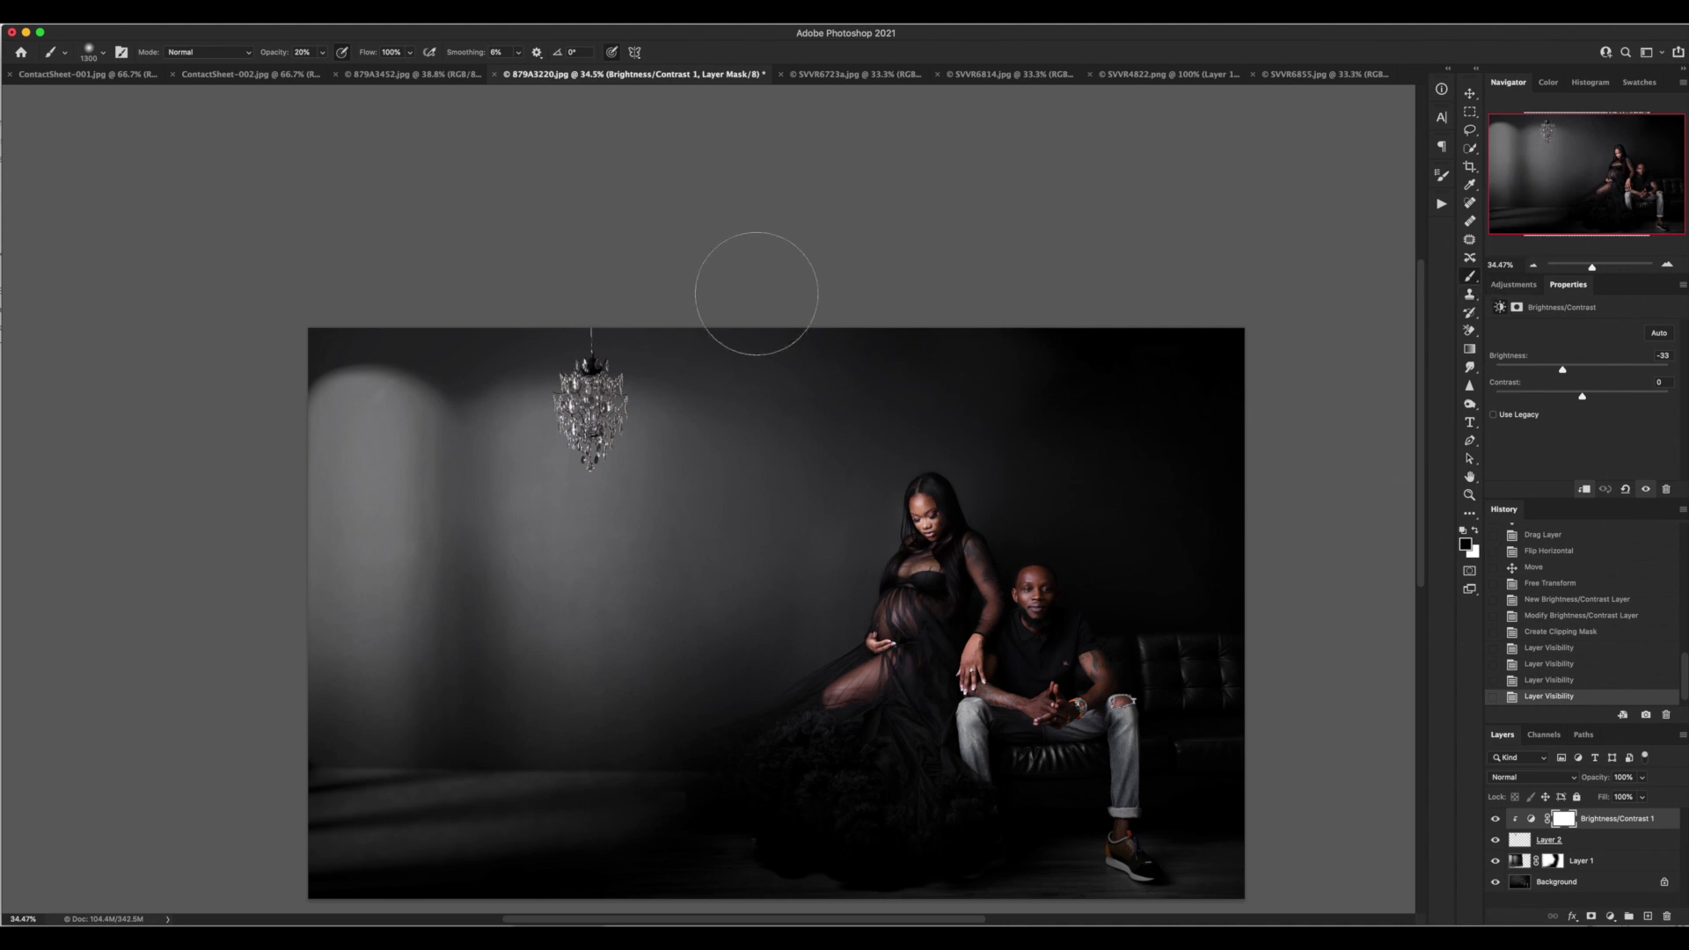
left_click_drag(642, 383, 554, 388)
left_click(542, 401)
left_click(545, 404)
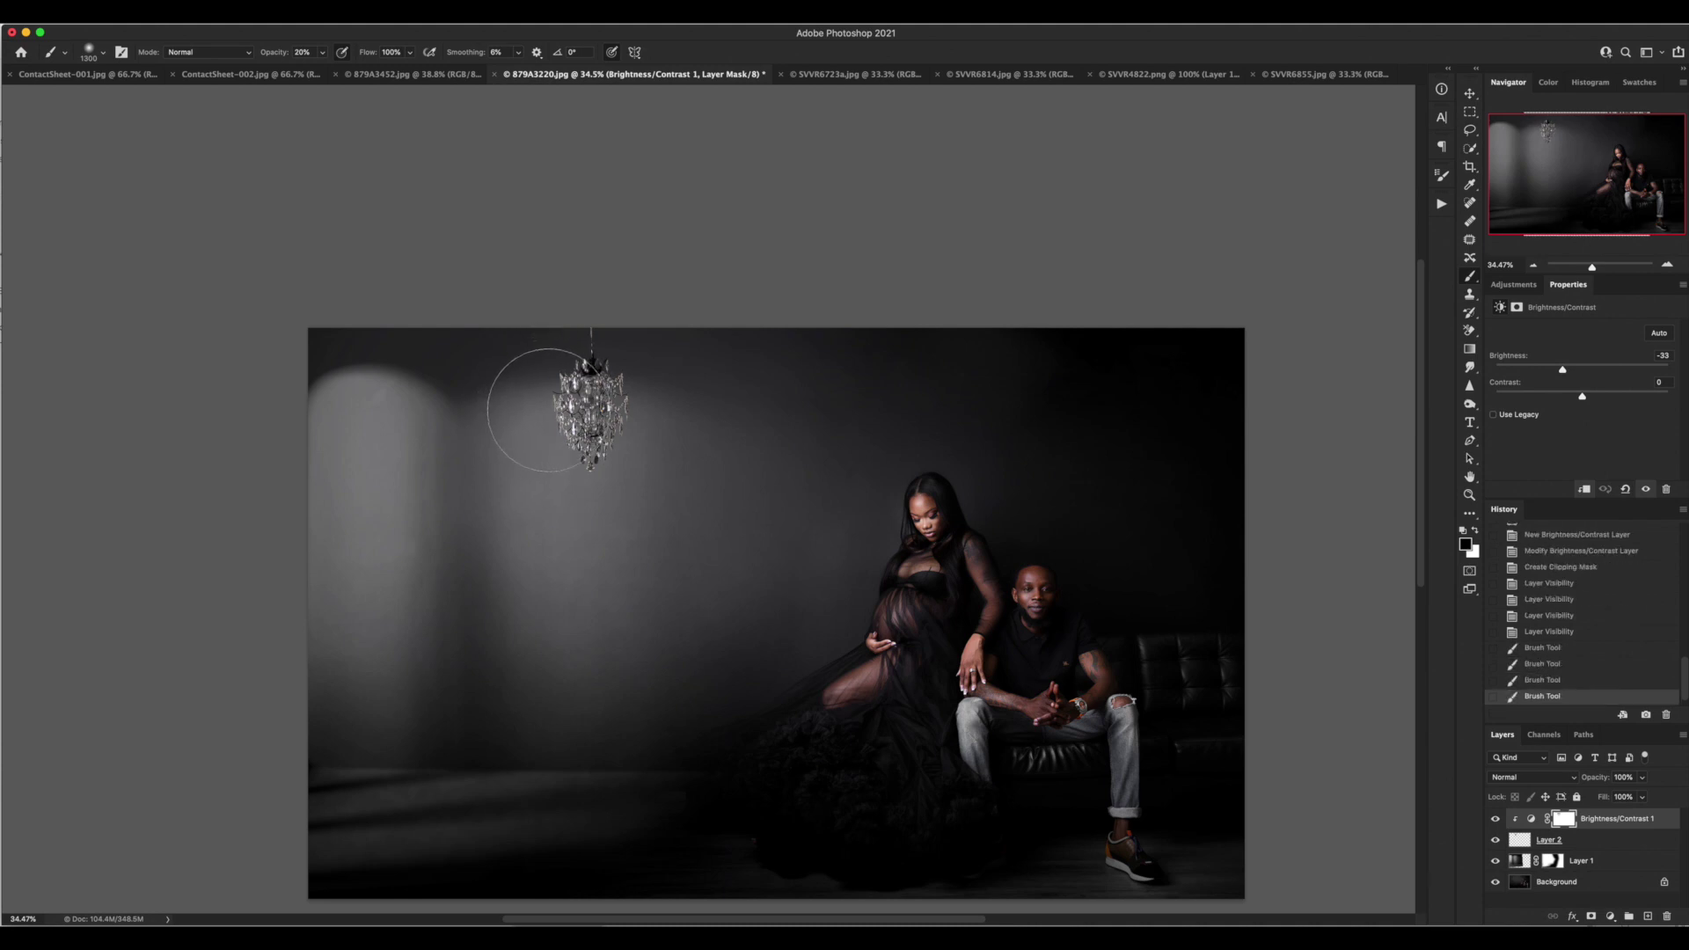
left_click(548, 406)
left_click(550, 410)
left_click(555, 413)
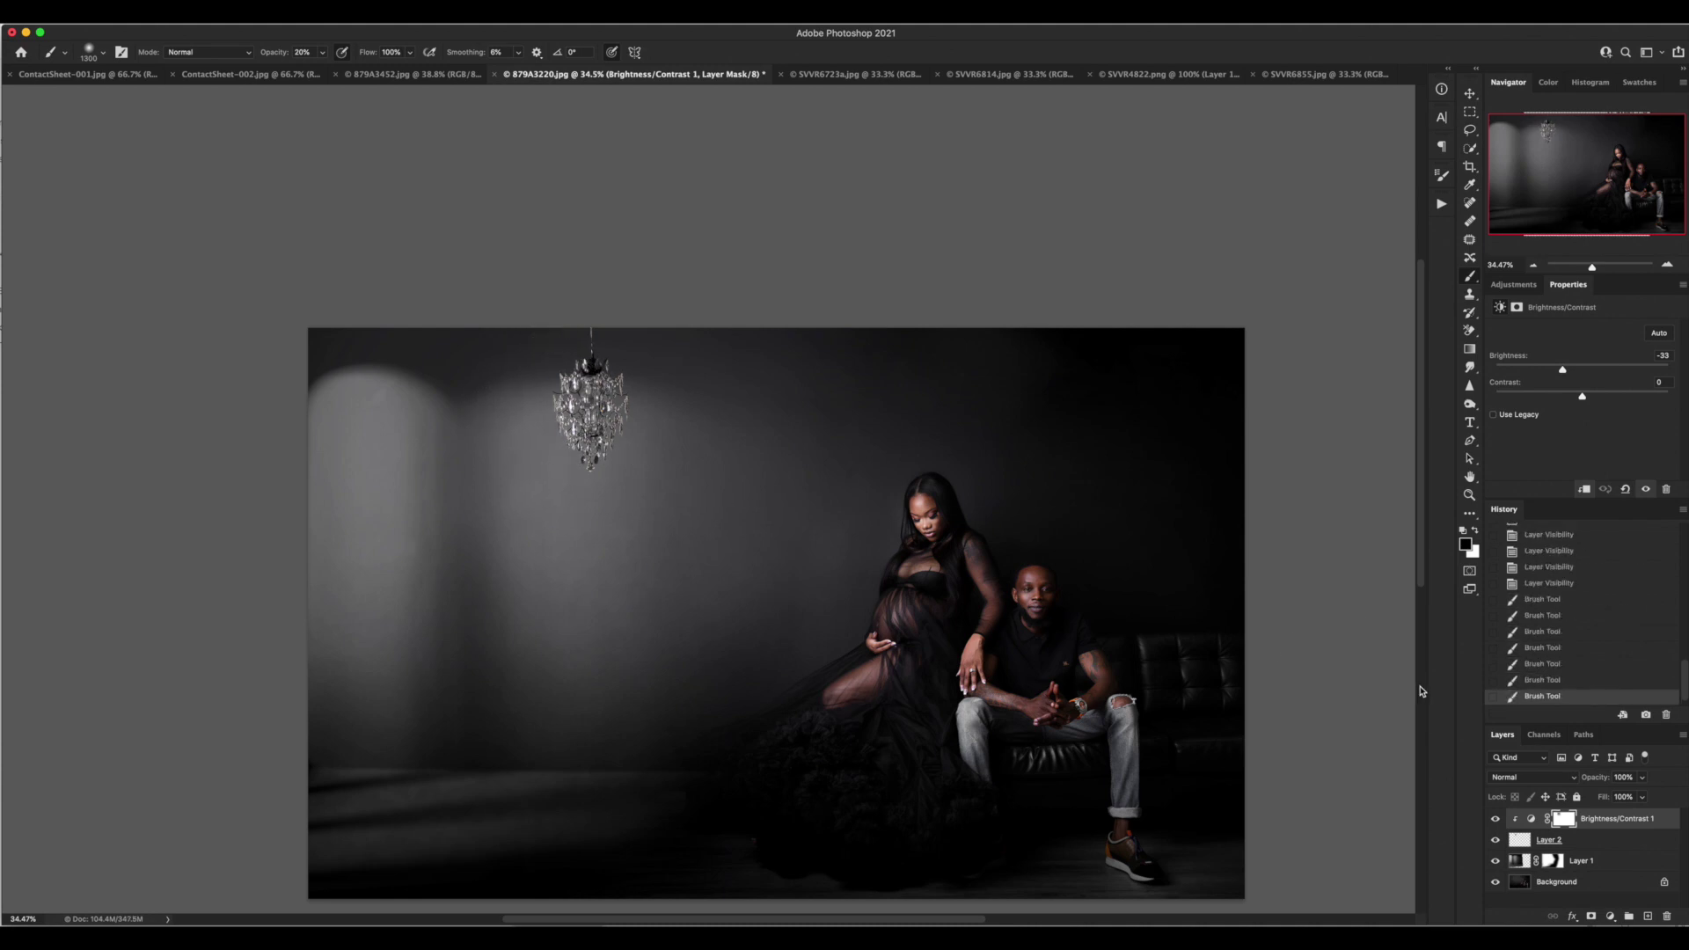
left_click(1495, 821)
left_click(1495, 821)
left_click(1496, 820)
left_click(1495, 820)
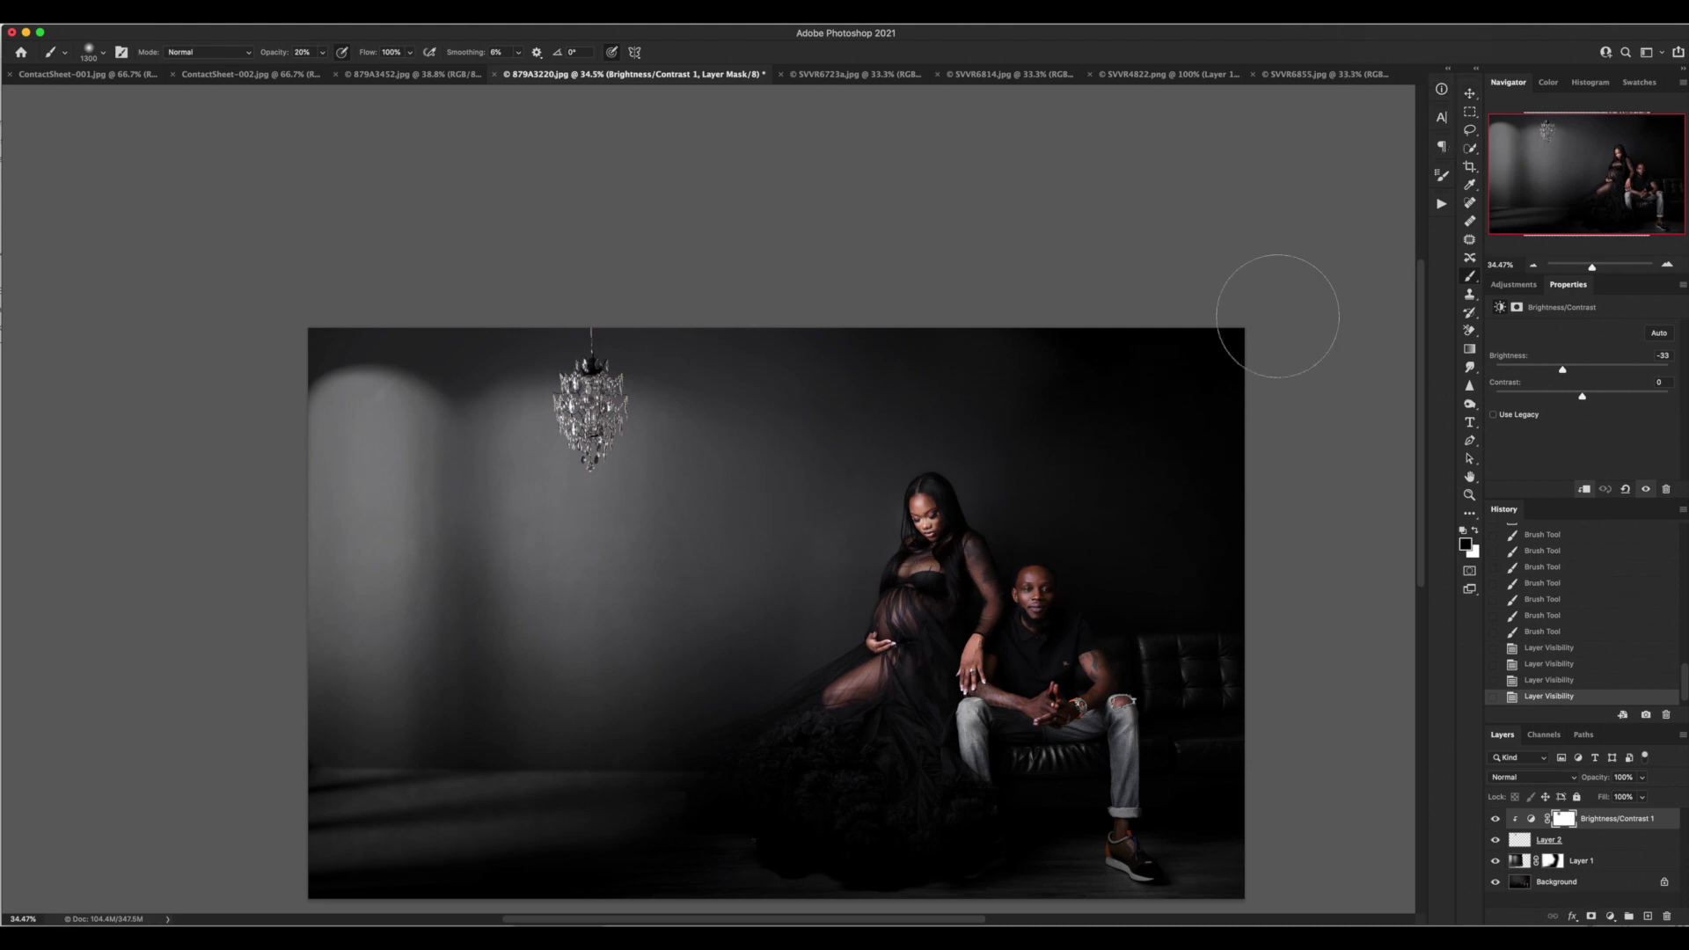
key("v")
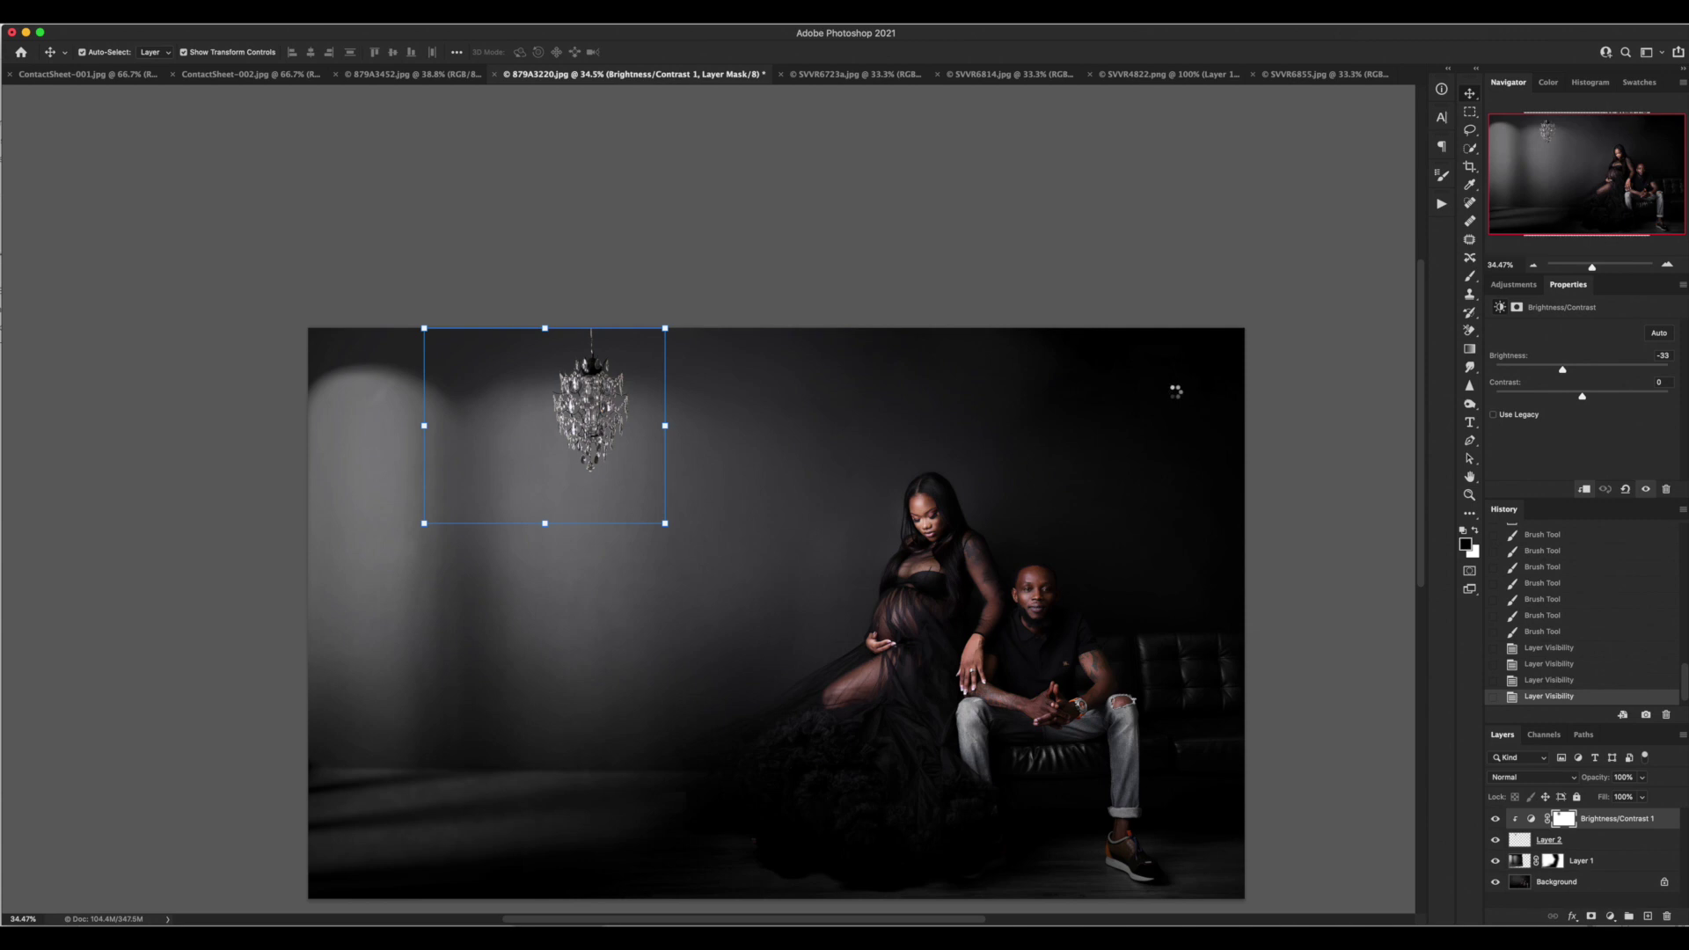
- Flatten the image and save the result as Snapshot 2
key("super+shift+f")
left_click(1648, 715)
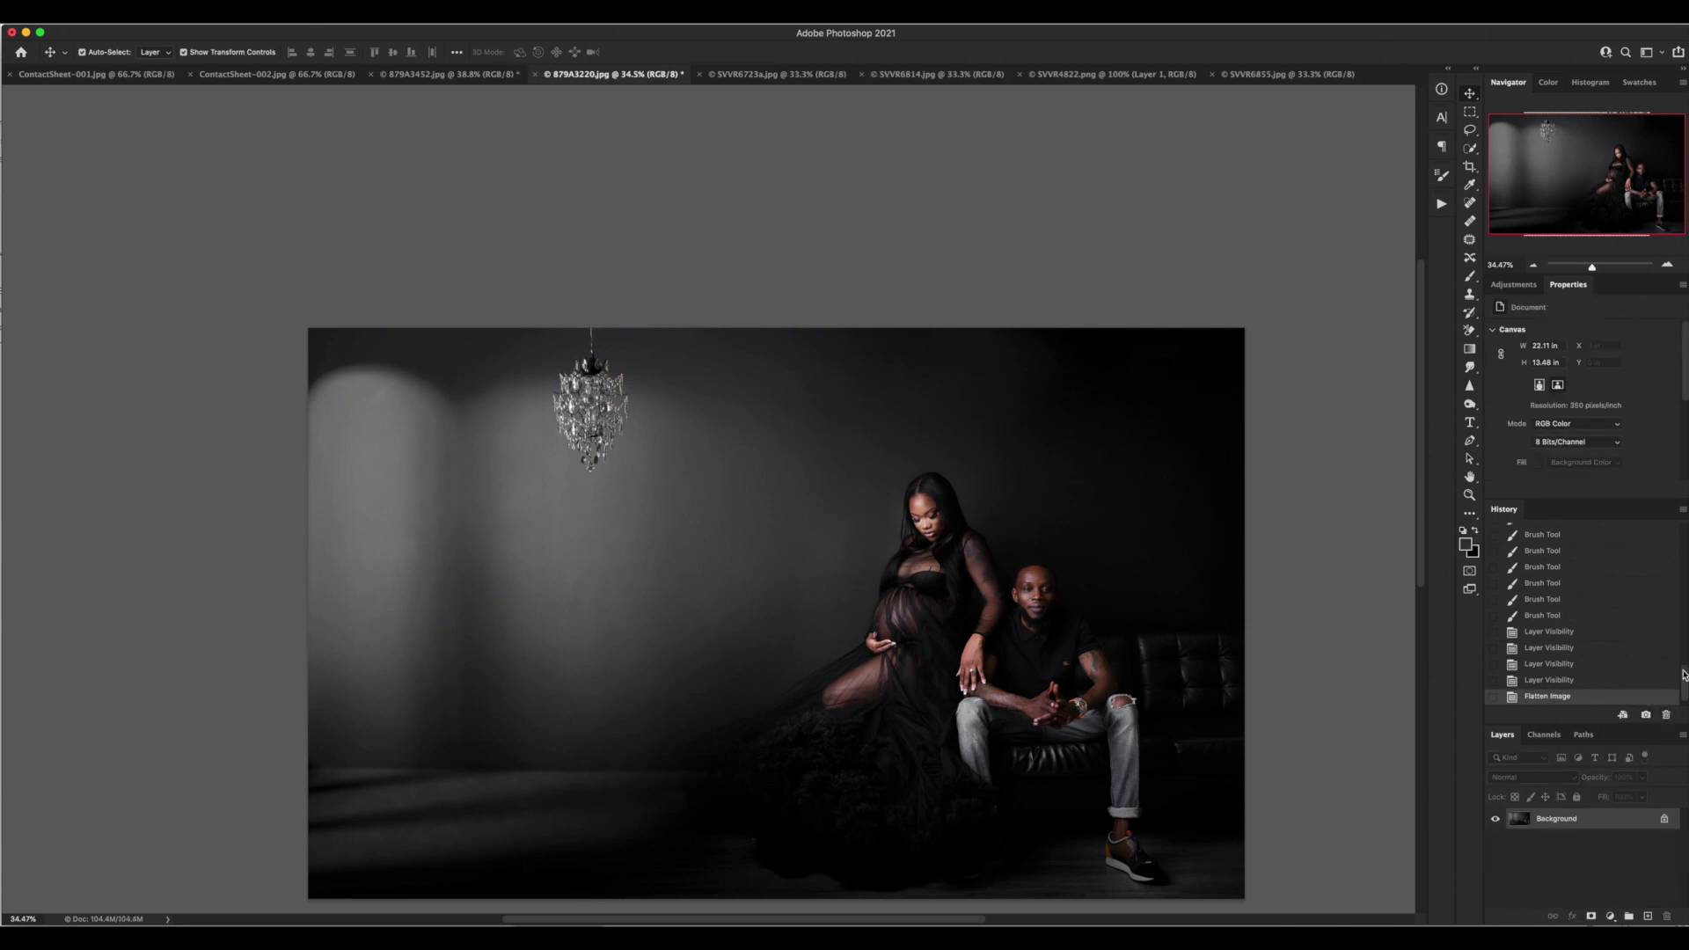
scroll(1683, 675, "up", 10)
- Compare the original and Snapshot 1 in History, then return to Snapshot 2
left_click(1624, 535)
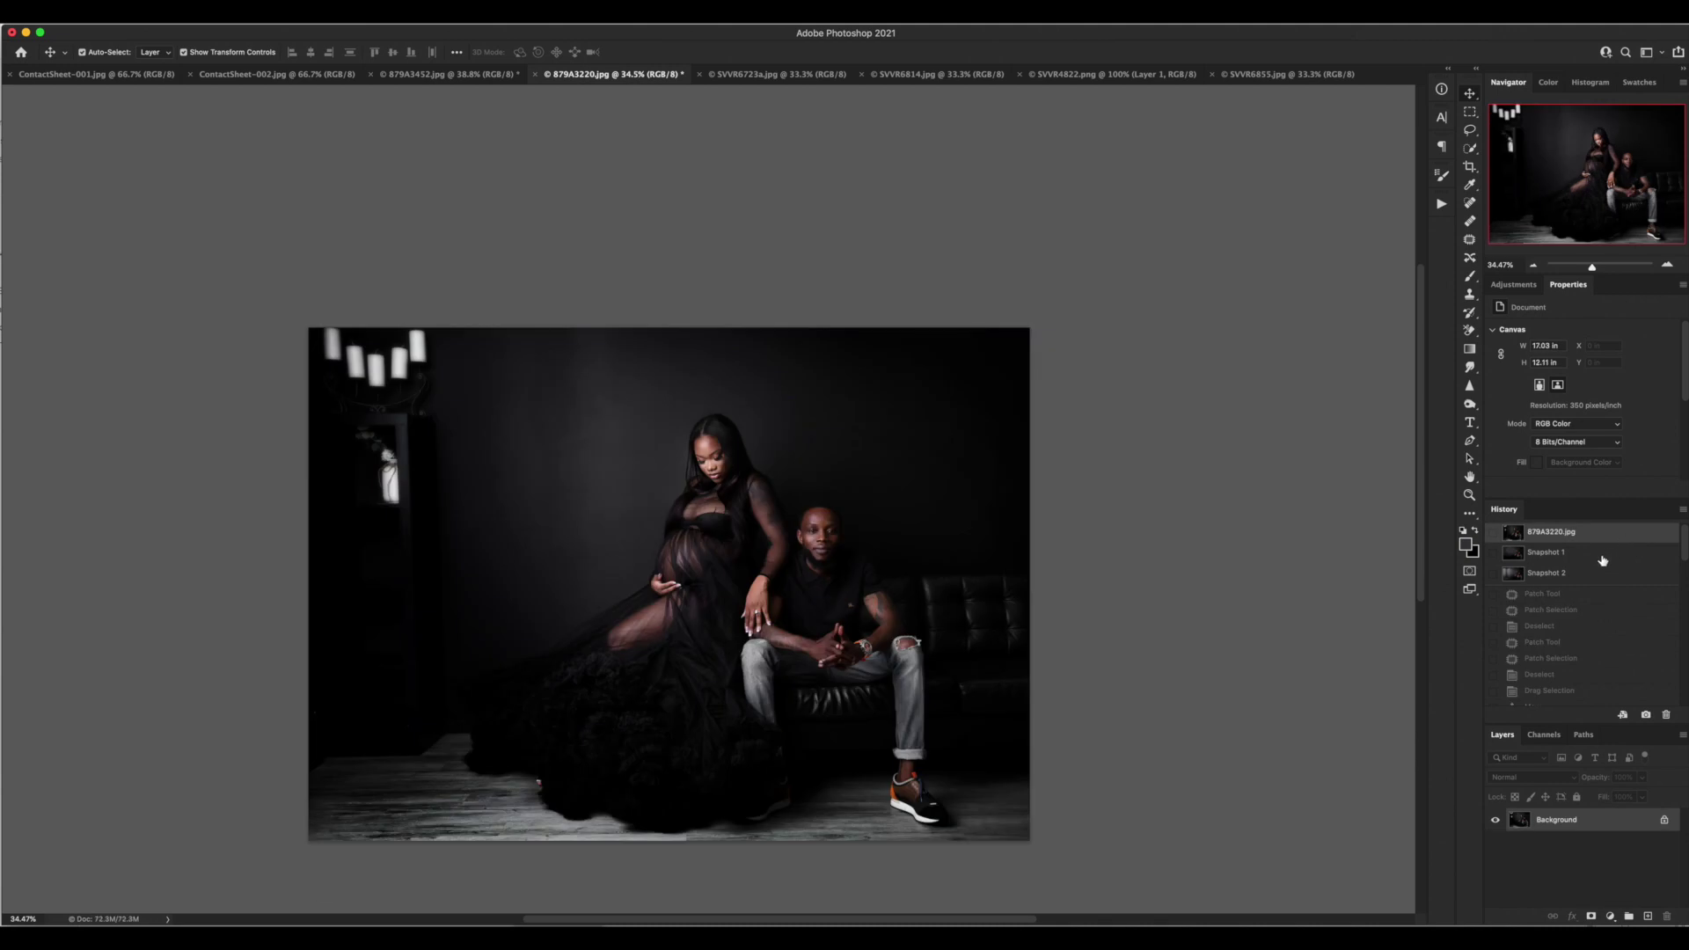
left_click(1575, 552)
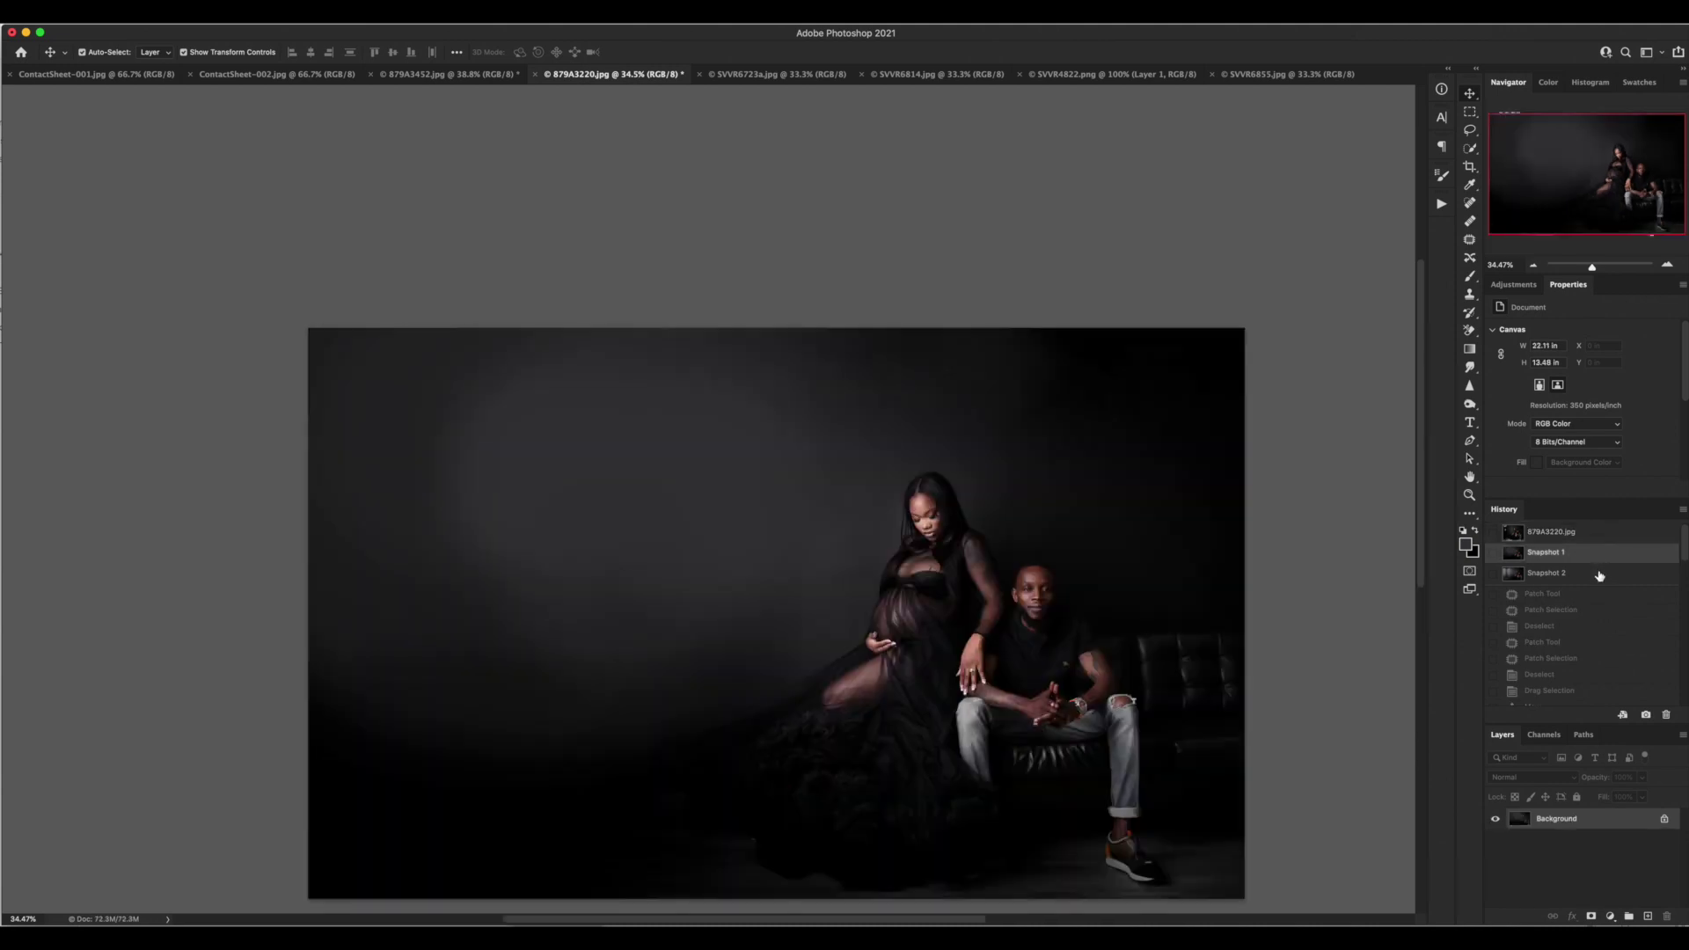
left_click(1599, 575)
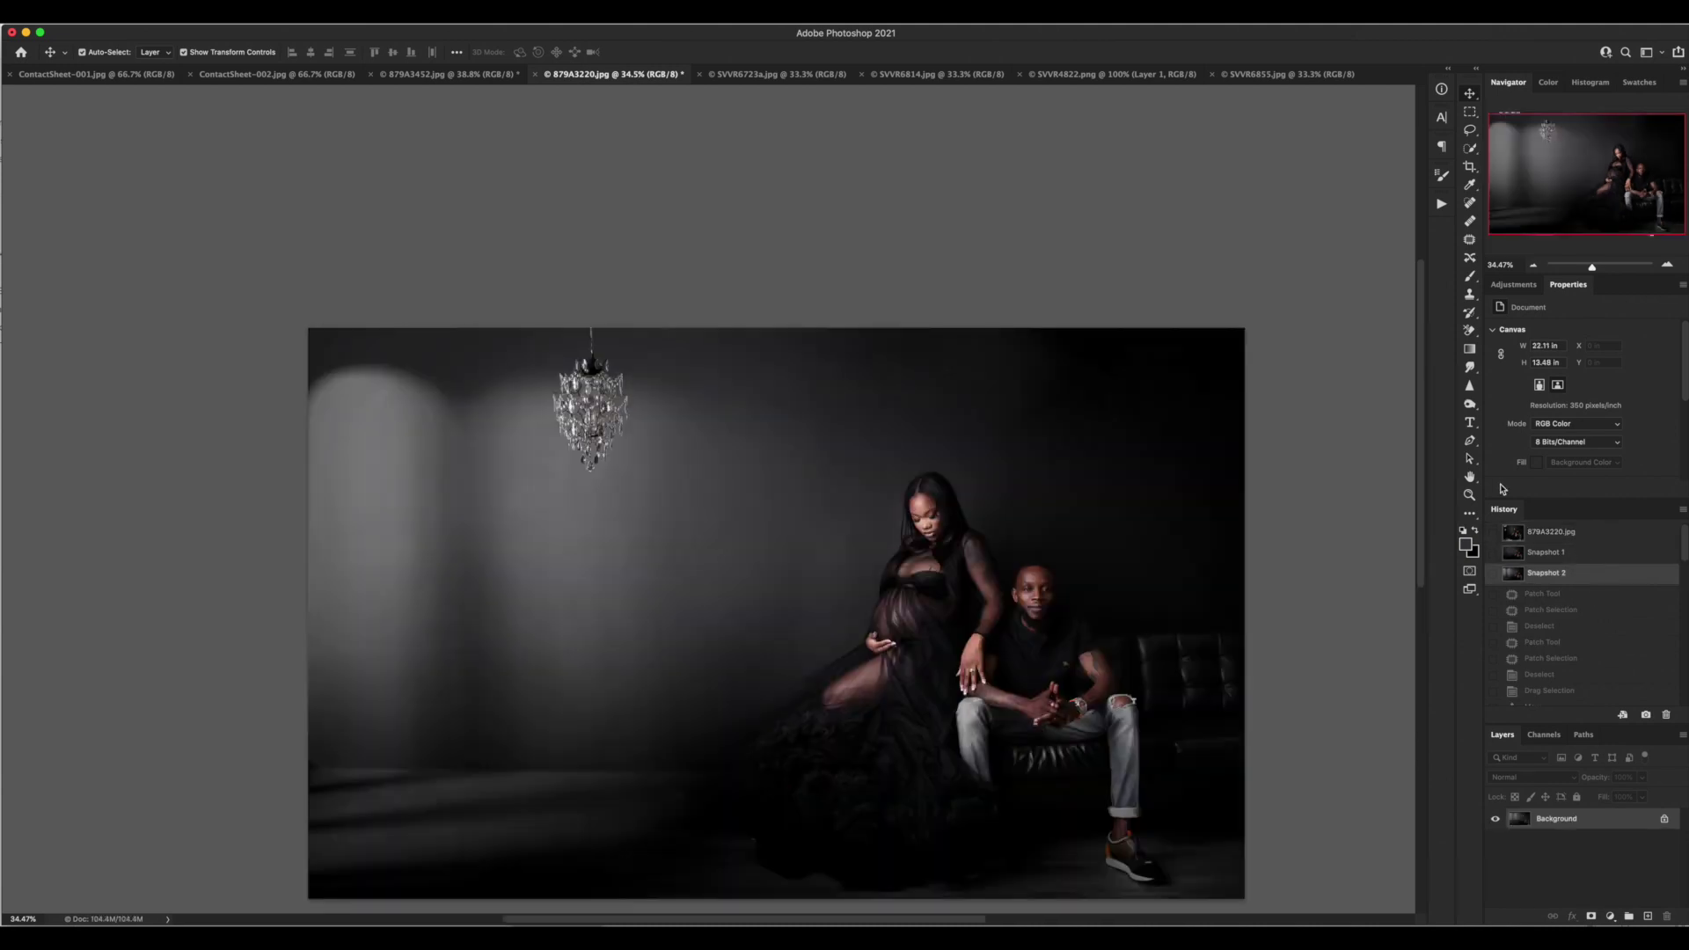
- Bring the SVVR6855 blinds photo into the portrait, scaled and placed over the left side
left_click(1272, 76)
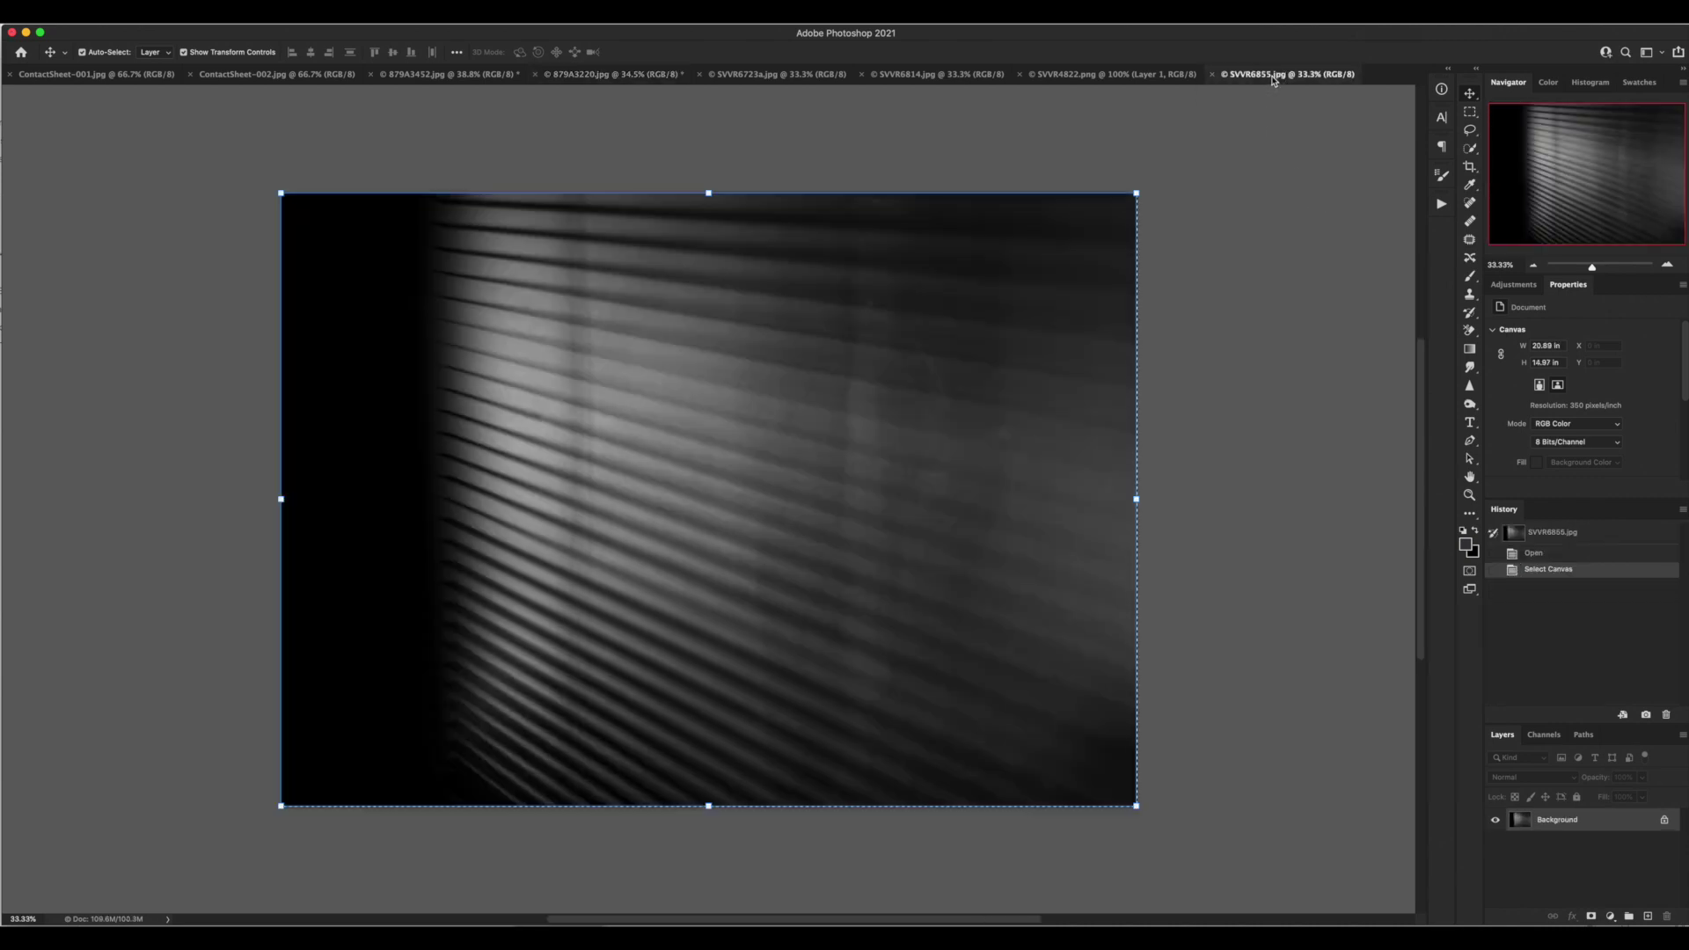
left_click_drag(973, 328, 622, 366)
left_click_drag(626, 283, 625, 374)
left_click_drag(682, 524, 593, 433)
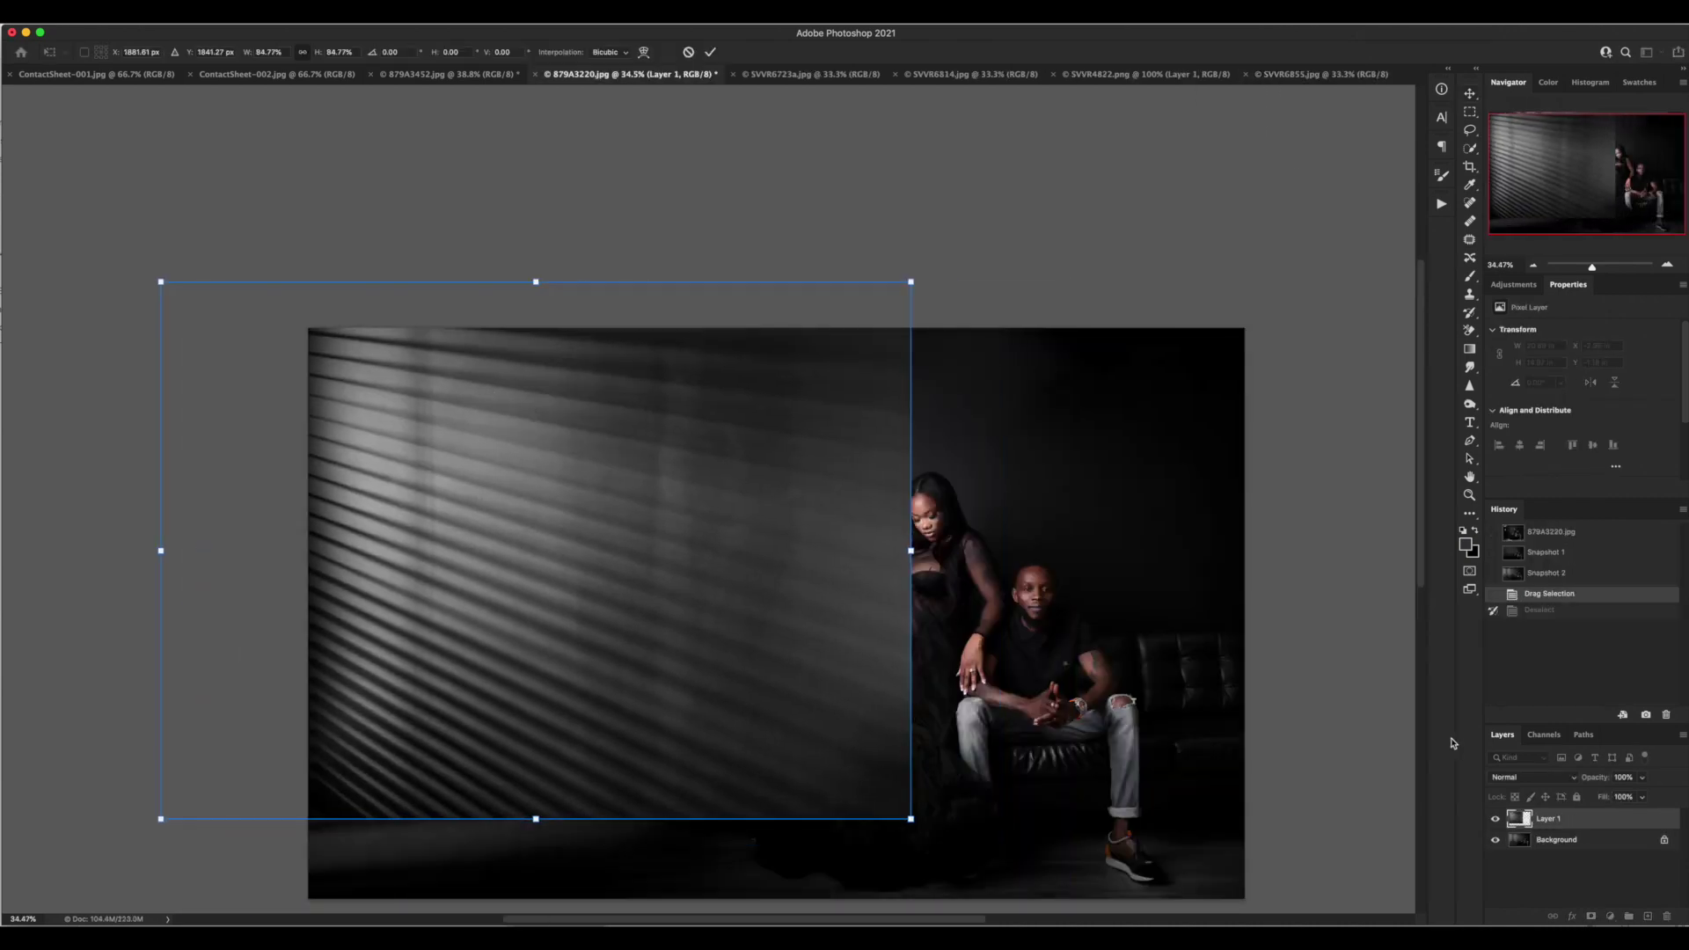
- Try Lighten, then keep Normal blending and fade the blinds overlay to 13% opacity
left_click(1512, 777)
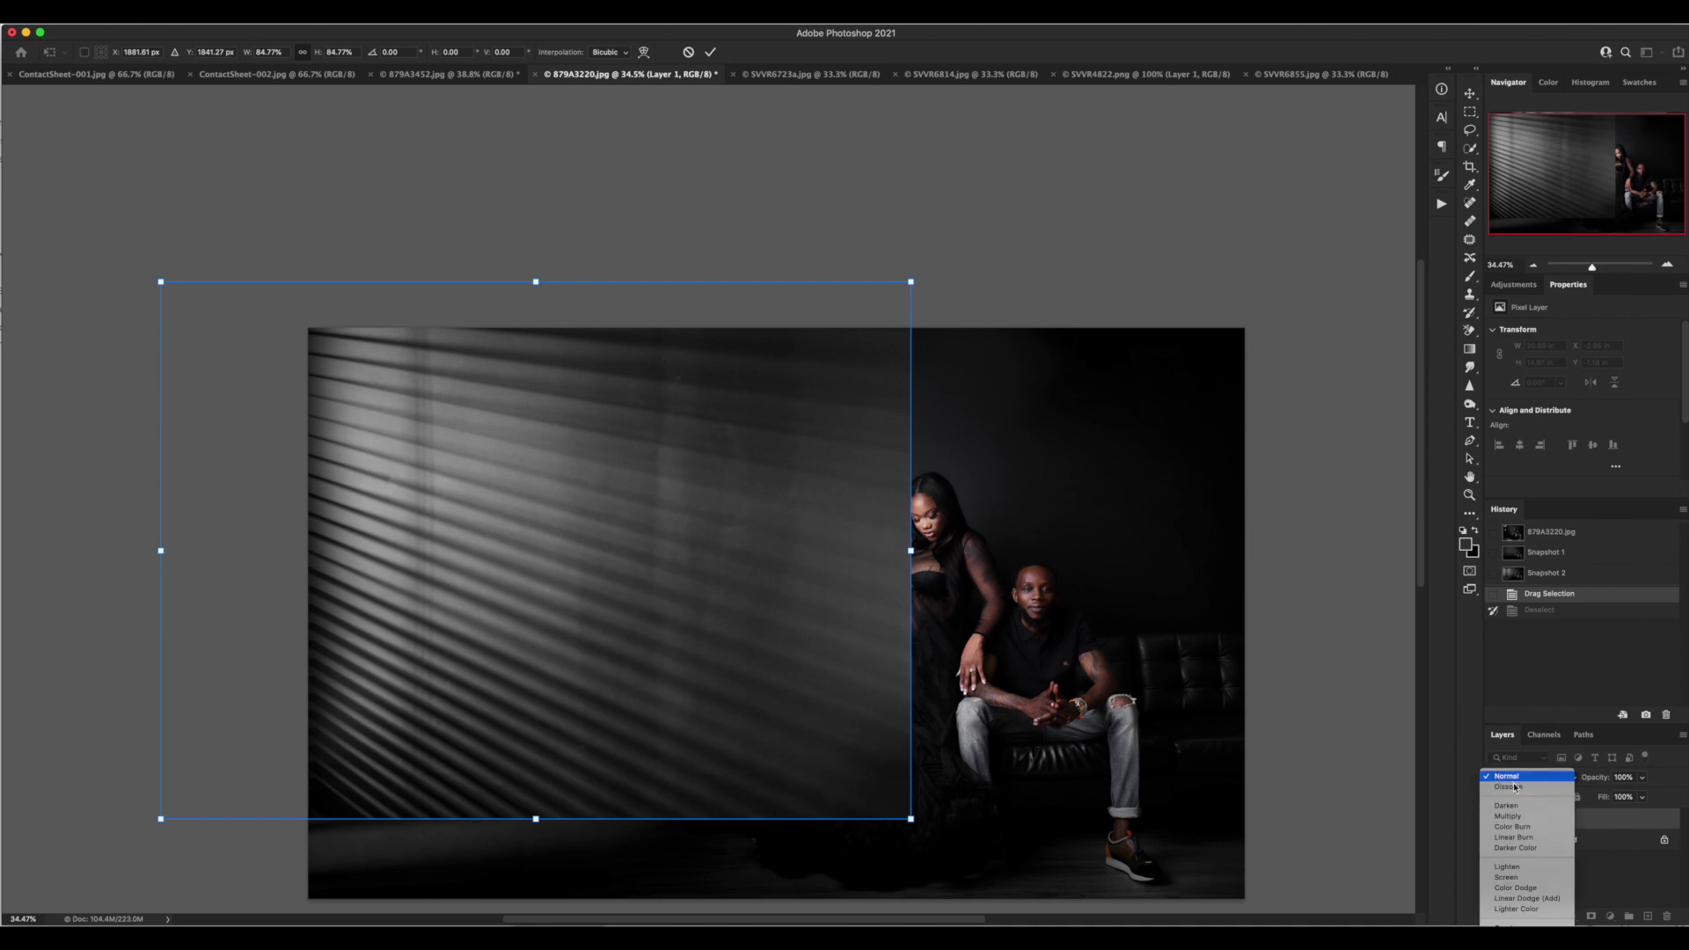
left_click(1508, 867)
left_click_drag(1595, 777, 1575, 781)
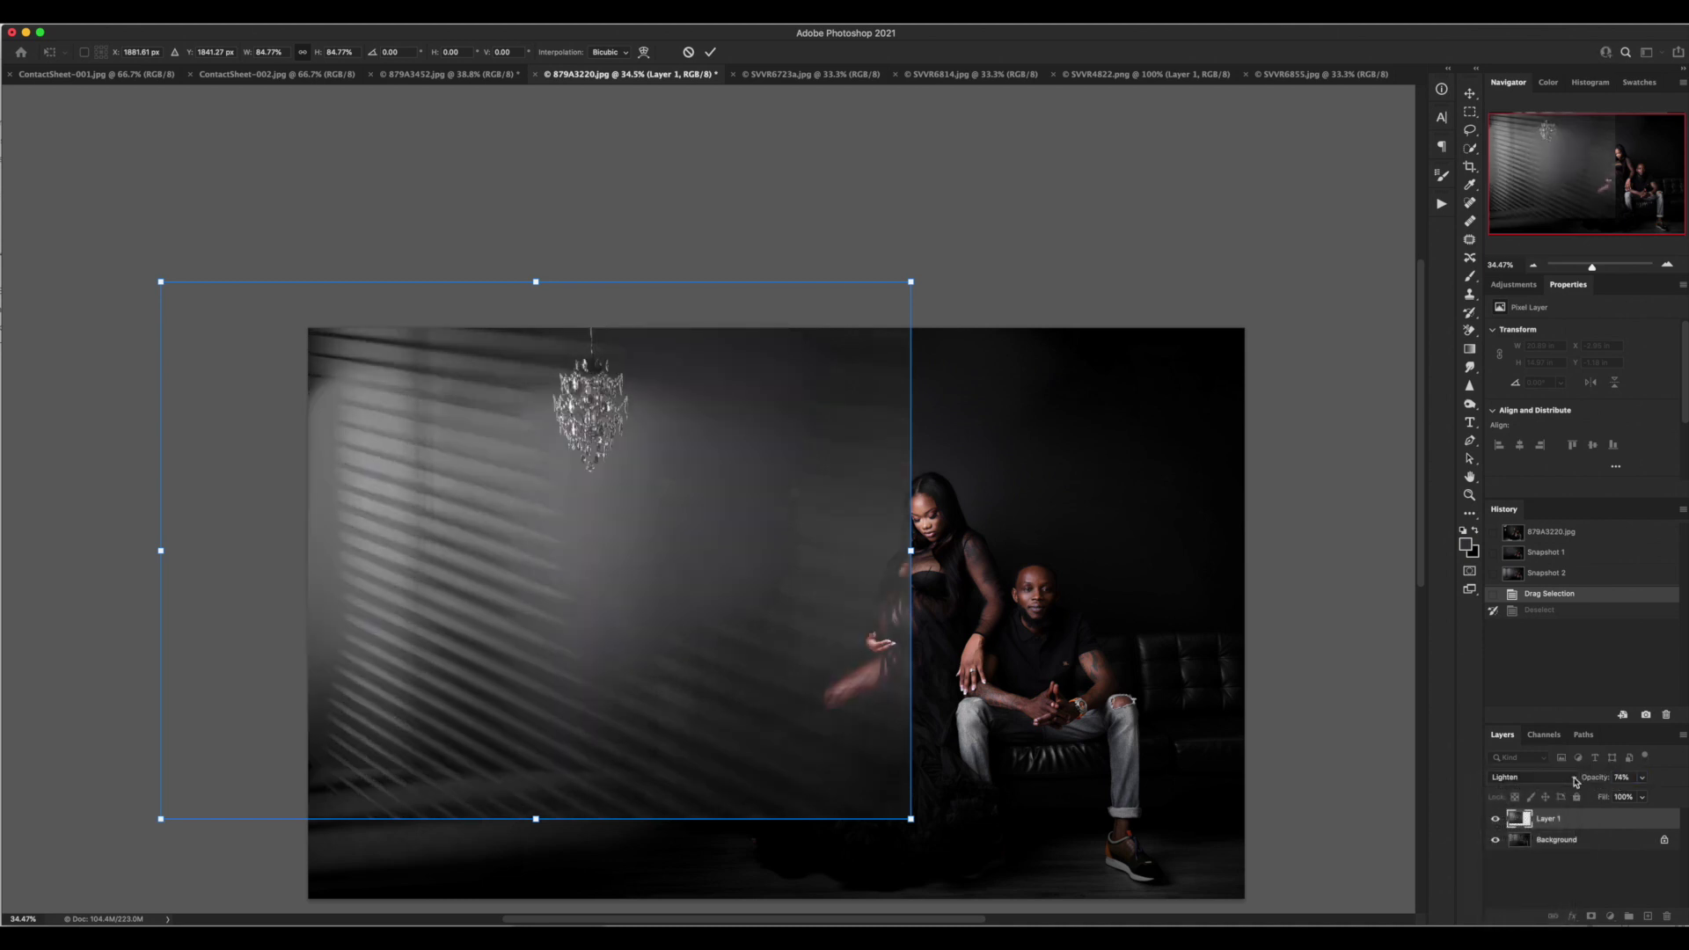
left_click(1575, 781)
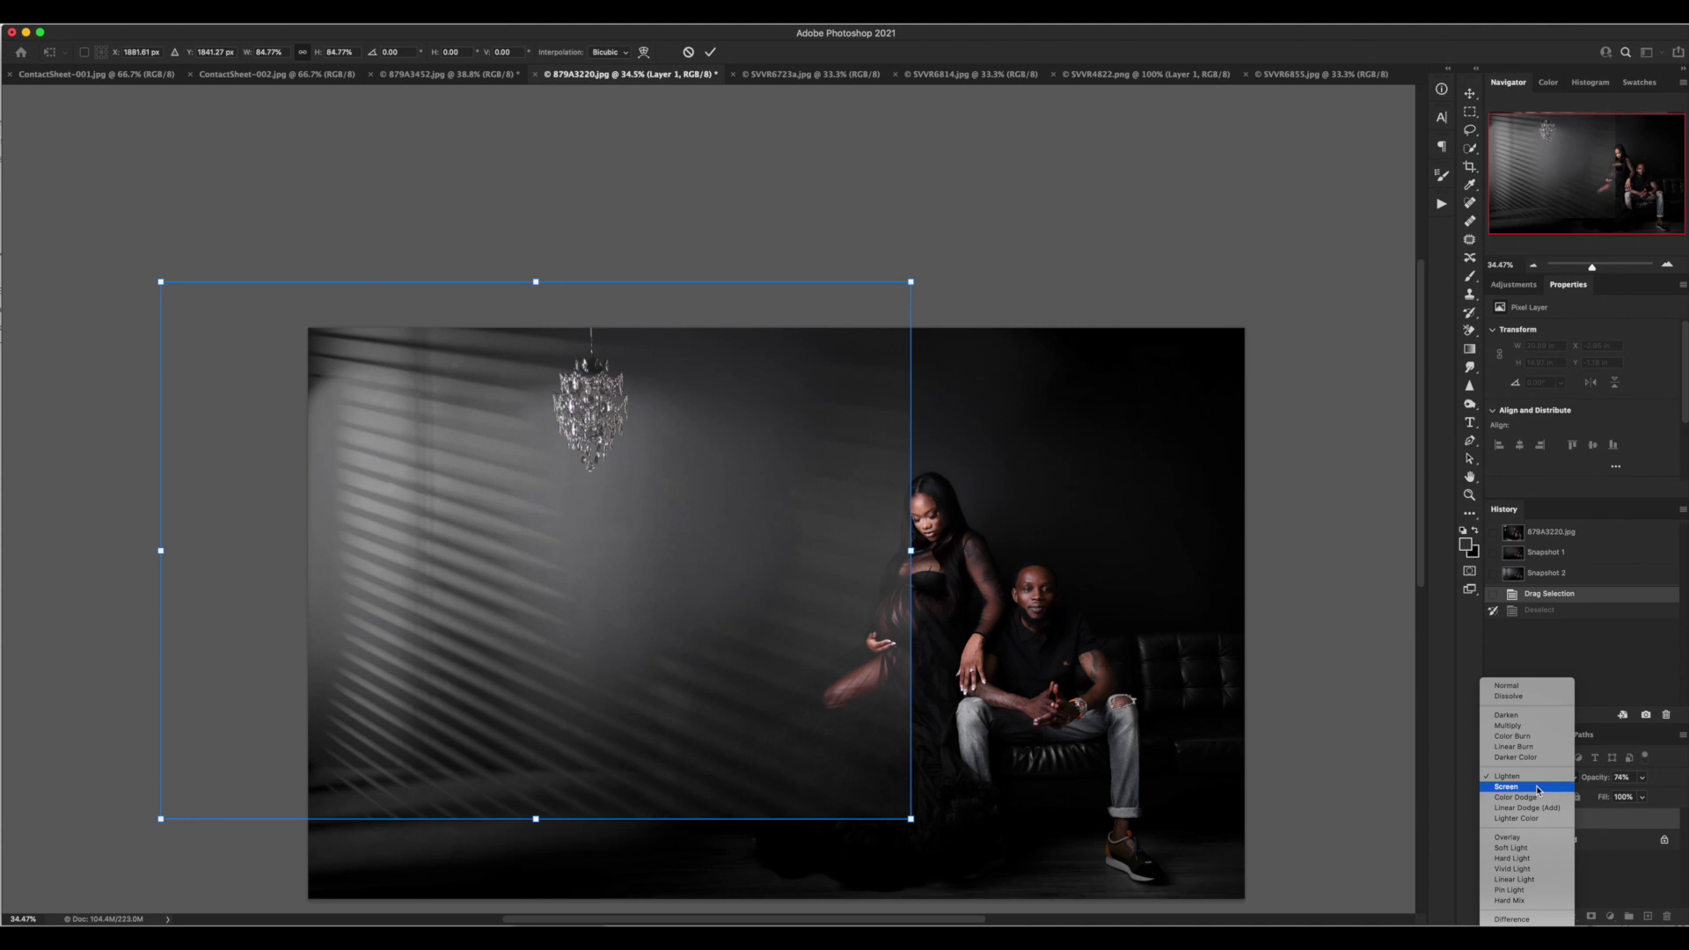
left_click(1535, 685)
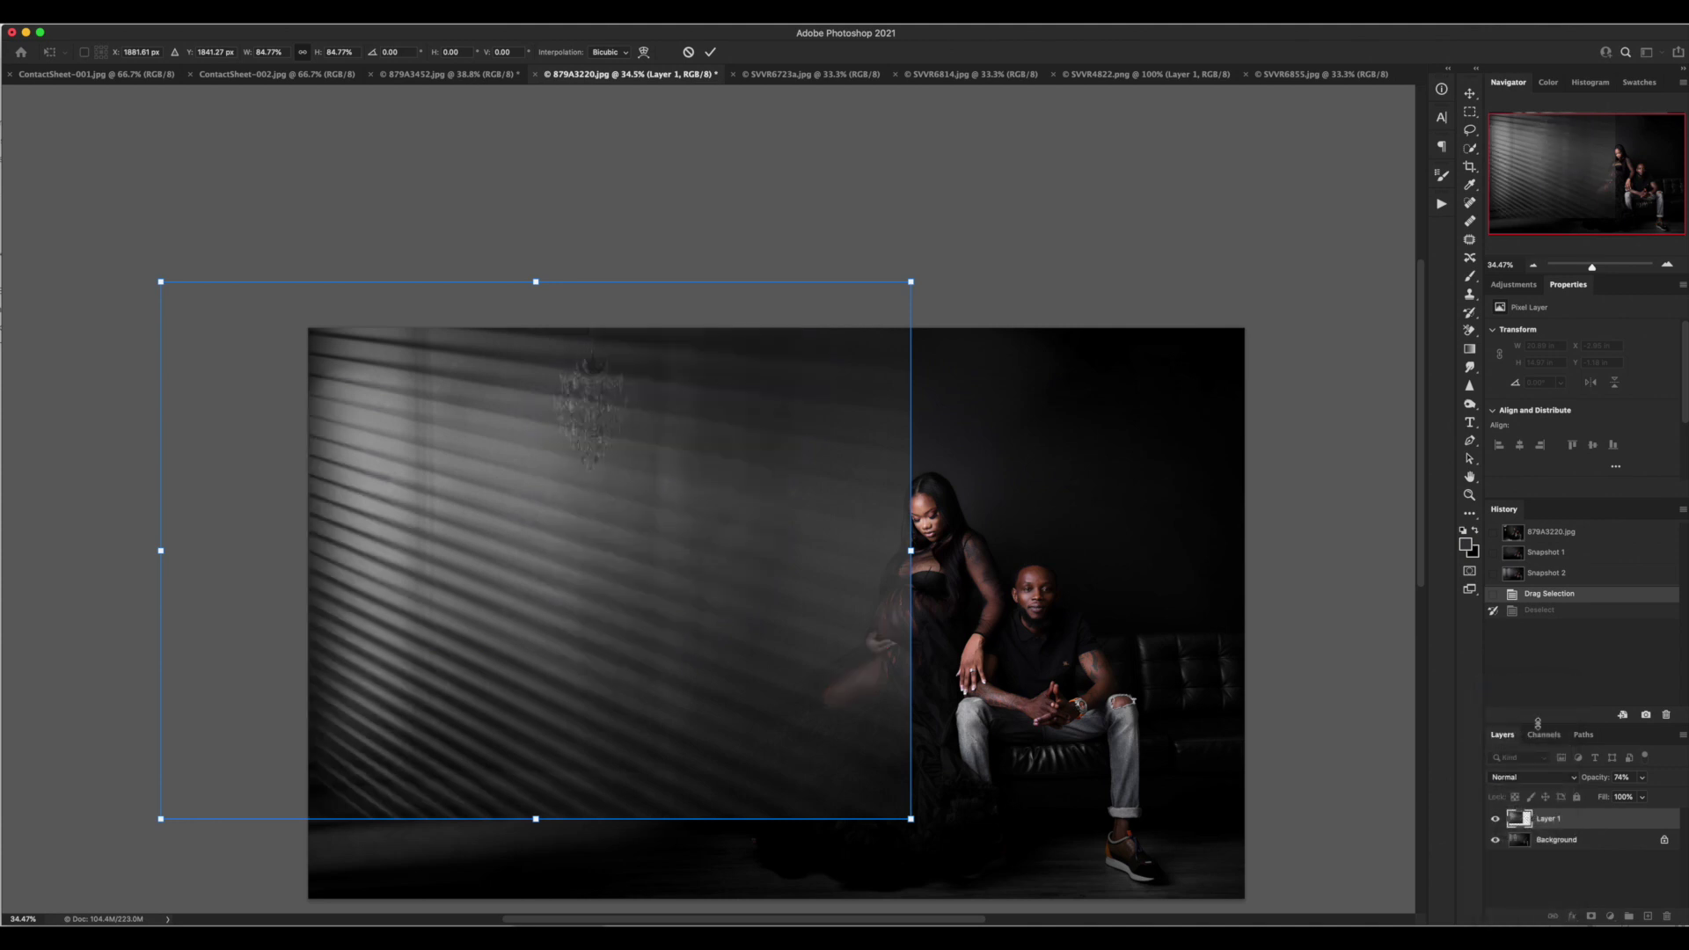
left_click_drag(1602, 781, 1597, 781)
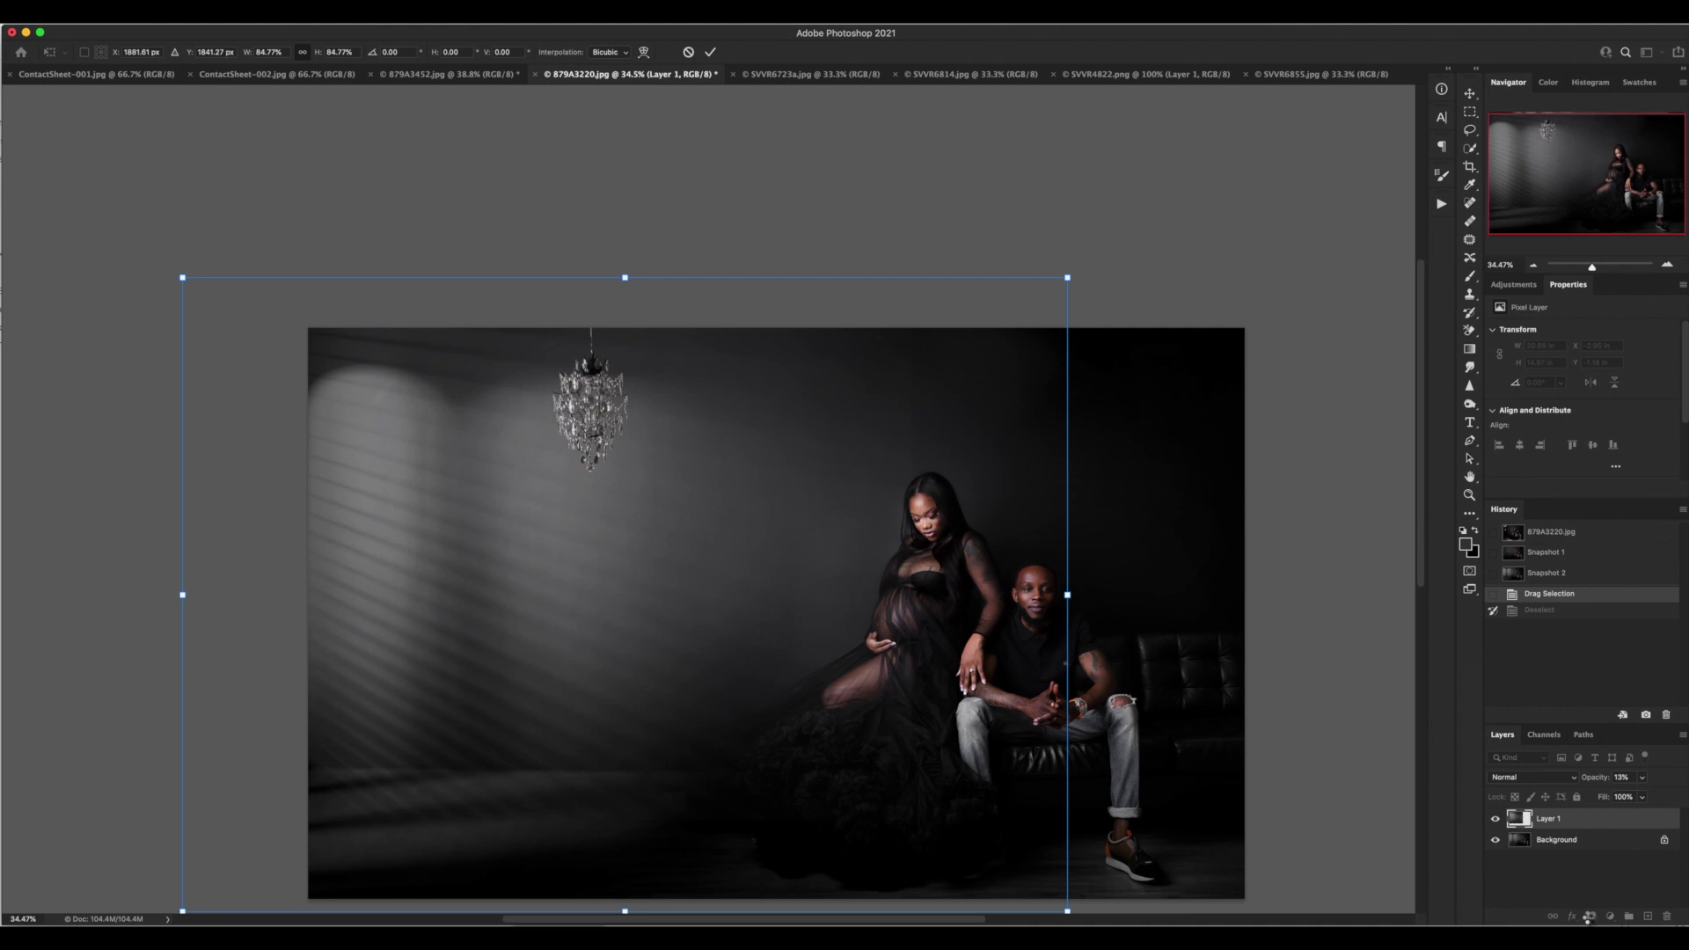
key("Return")
- Add a mask and paint the blinds light off the couple, upper wall and dress
left_click(1590, 917)
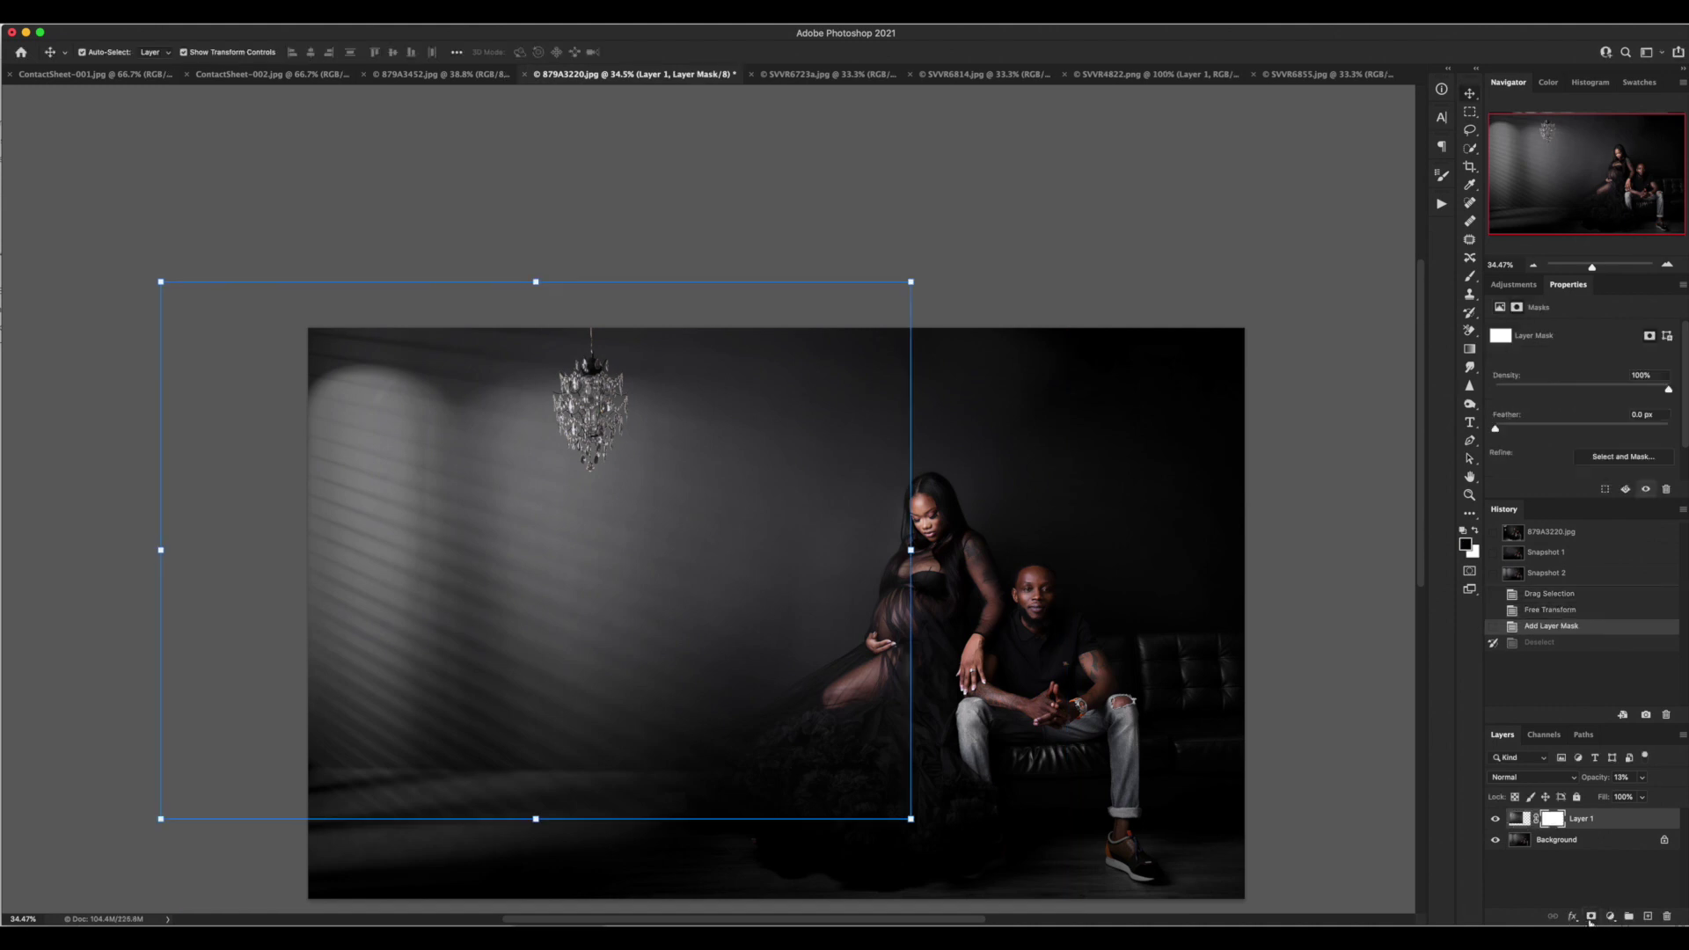
left_click(1469, 277)
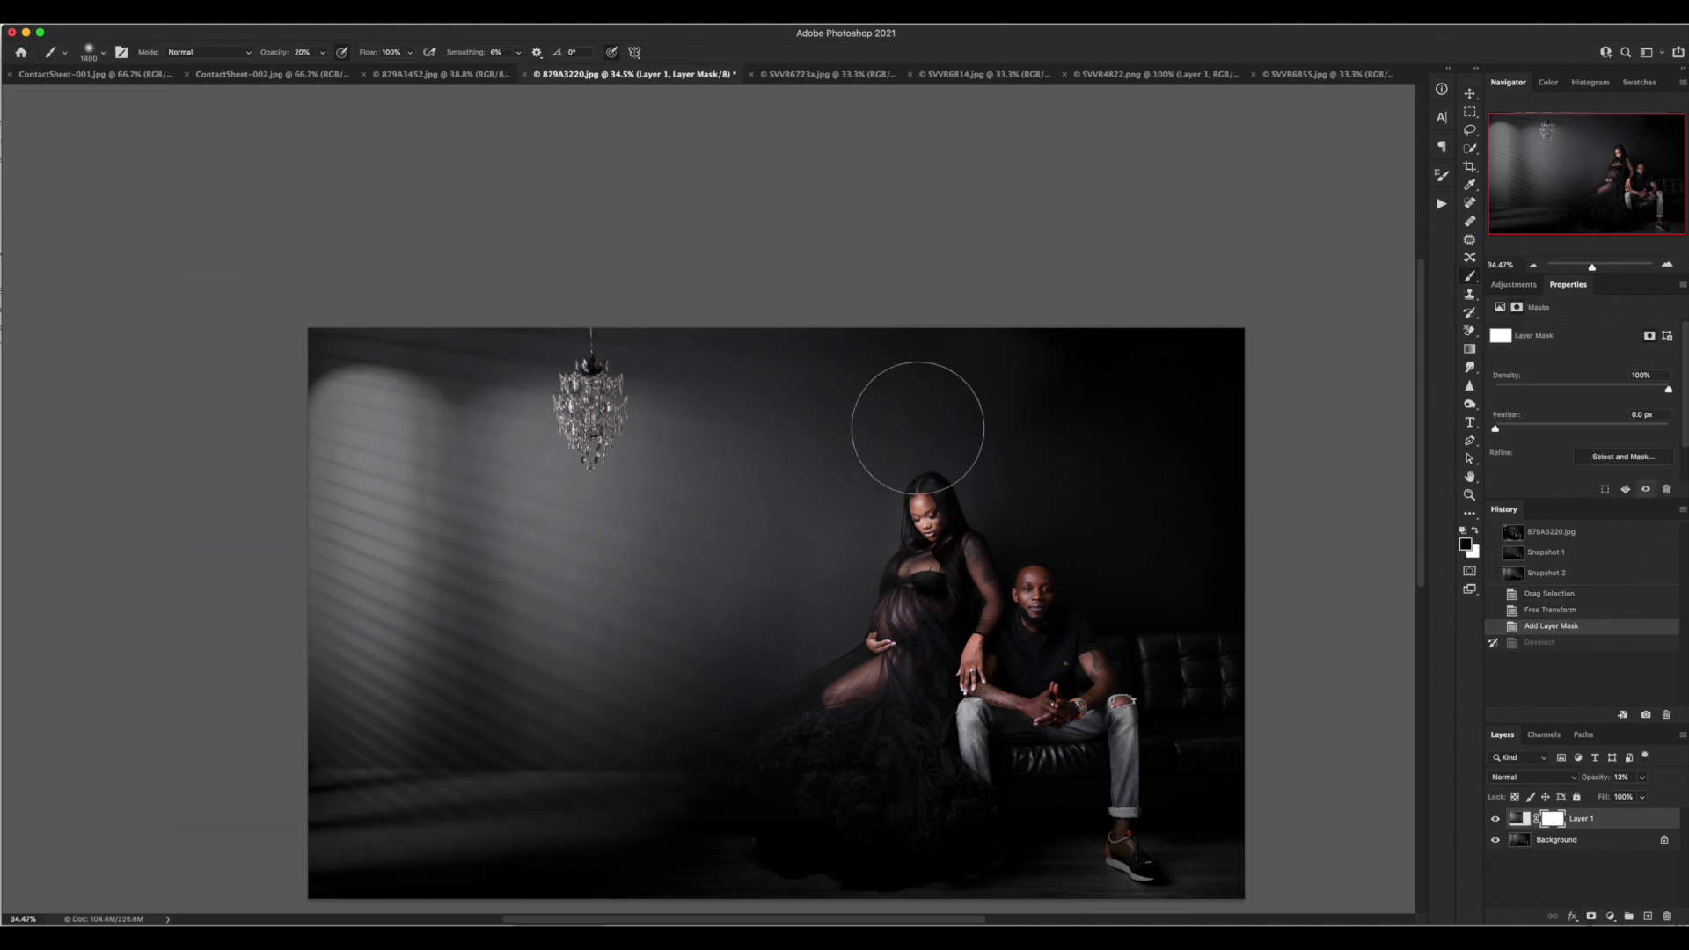
mouse_move(918, 429)
left_mouse_down()
mouse_move(1017, 527)
mouse_move(998, 563)
left_mouse_up()
key("bracketright")
key("bracketright")
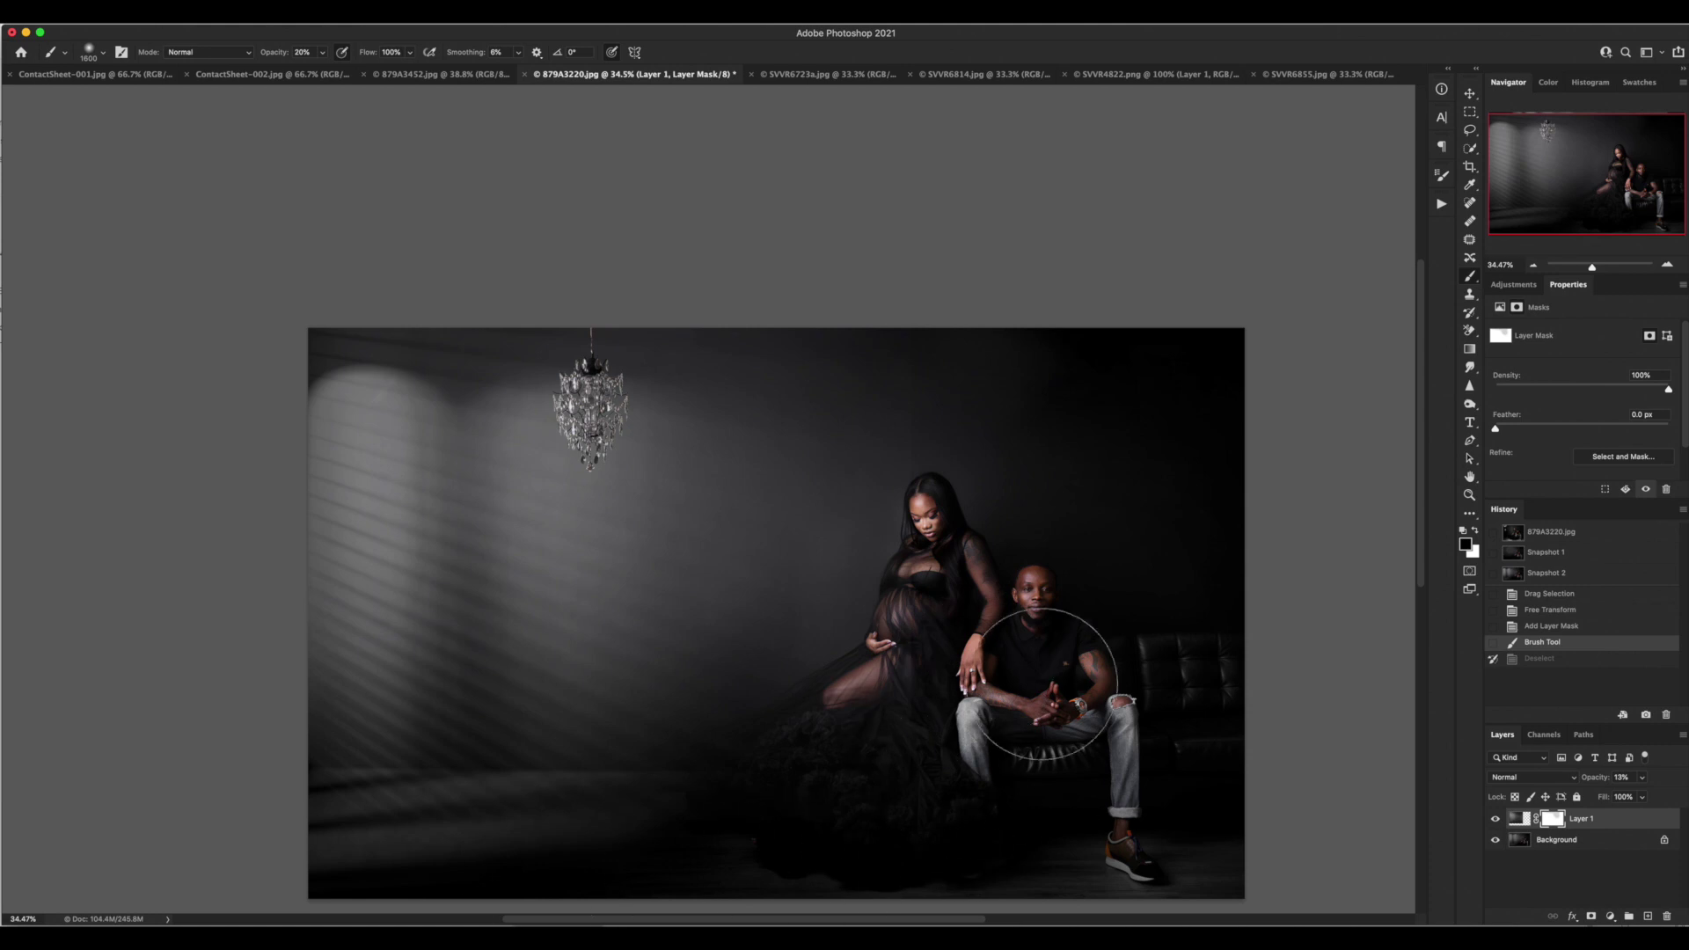
mouse_move(901, 426)
left_mouse_down()
mouse_move(923, 453)
mouse_move(905, 376)
mouse_move(965, 282)
mouse_move(972, 299)
left_mouse_up()
key("0")
mouse_move(905, 728)
left_mouse_down()
mouse_move(929, 603)
mouse_move(848, 774)
mouse_move(783, 840)
mouse_move(838, 869)
mouse_move(799, 807)
left_mouse_up()
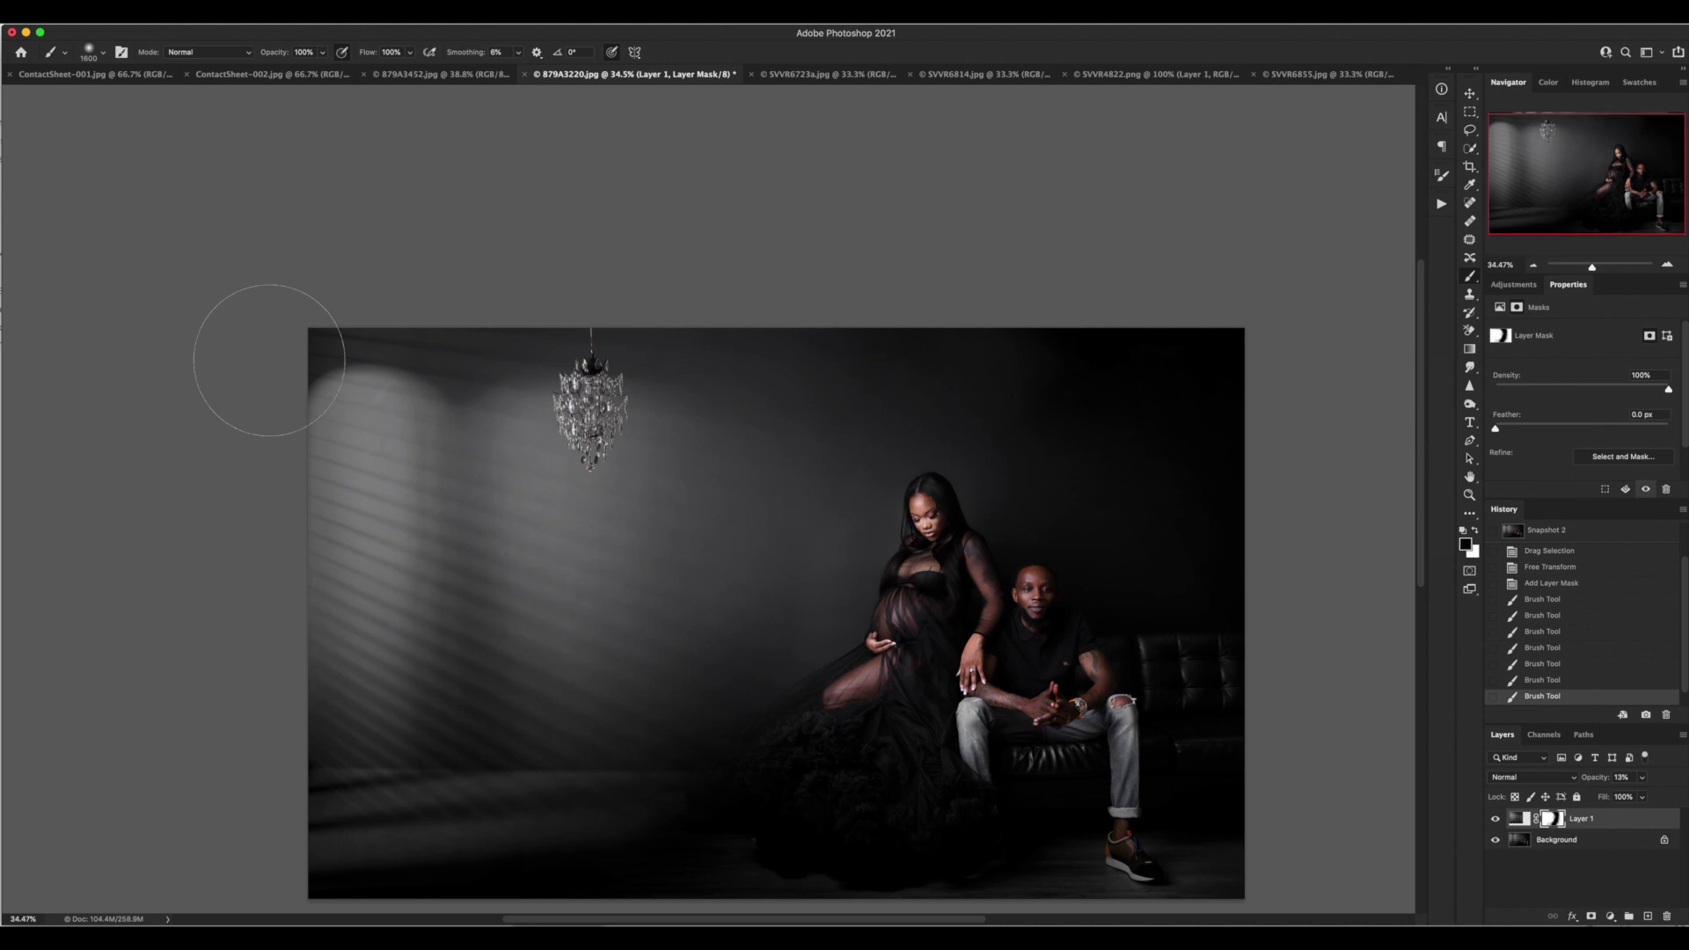
- Undo a stray stroke, fade the left-wall light at 10% brush opacity, then flatten
left_click(257, 197)
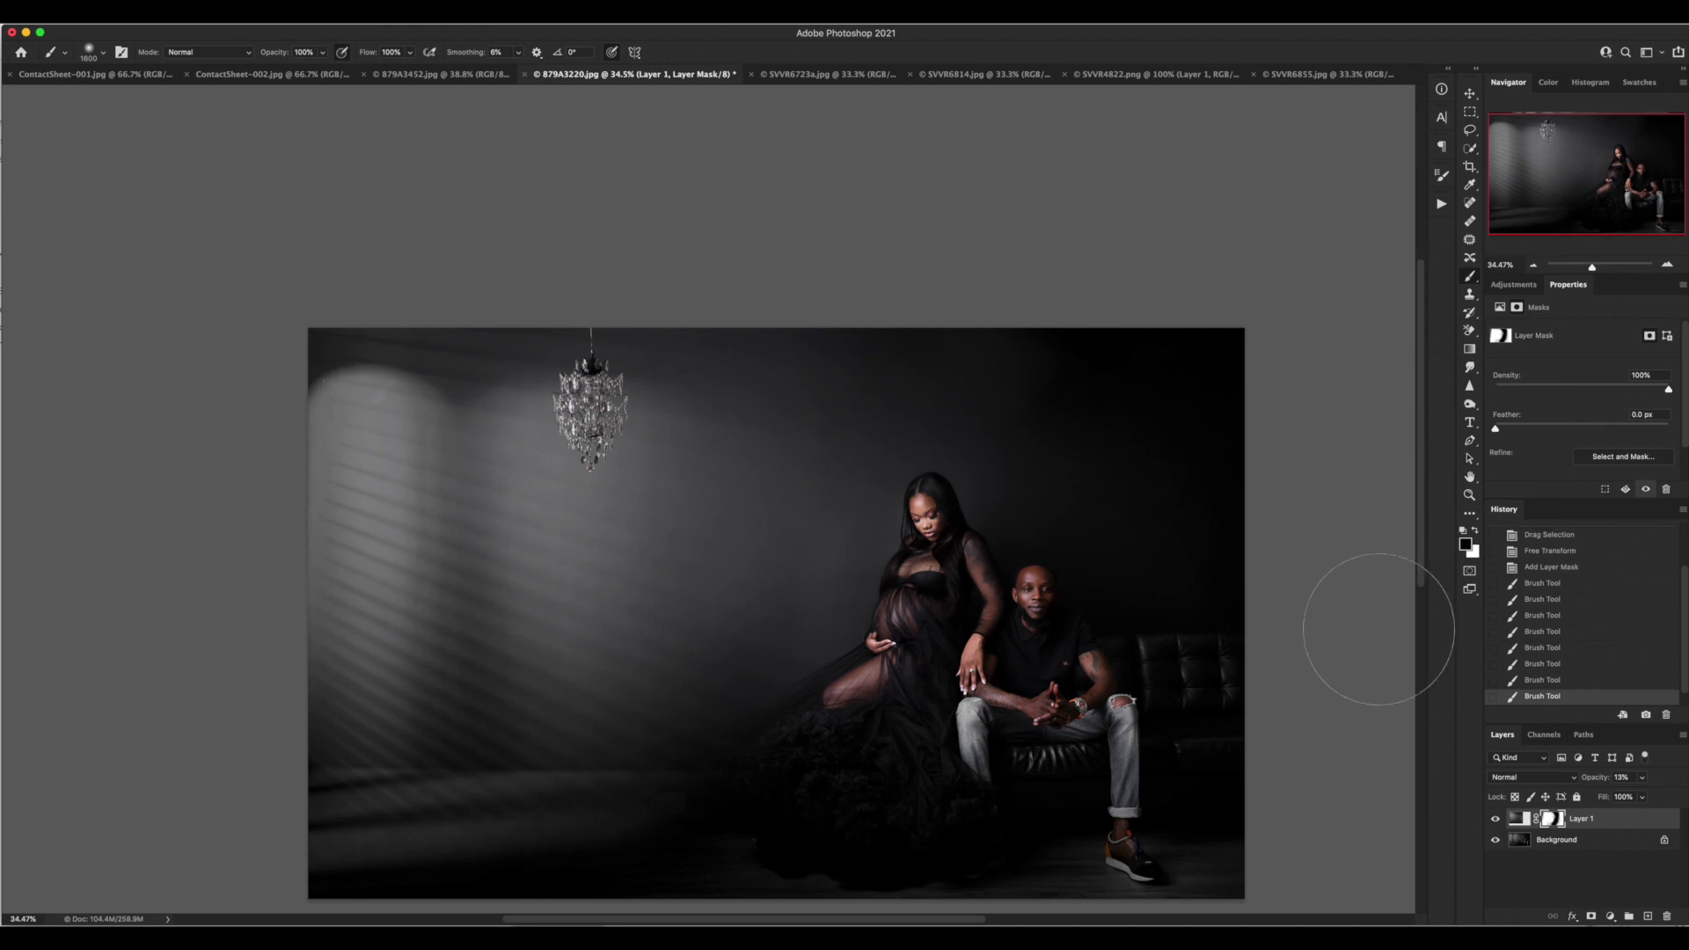
left_click(1575, 680)
key("1")
key("bracketright")
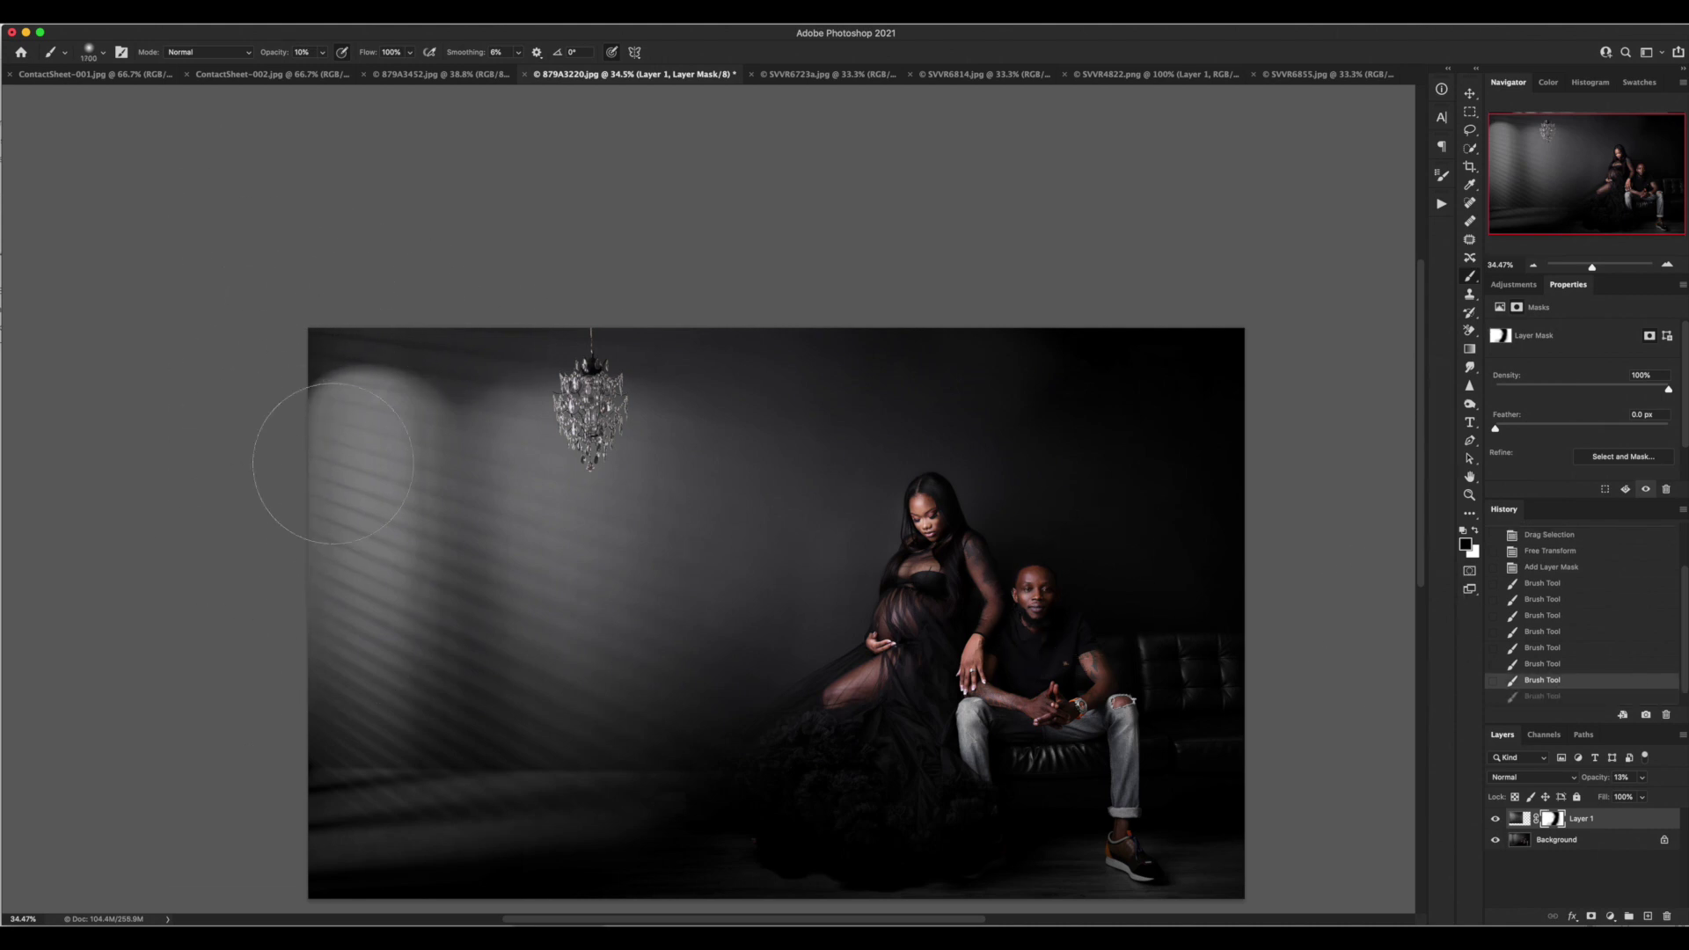
left_click(331, 458)
left_click(312, 450)
left_click(336, 679)
left_click(486, 645)
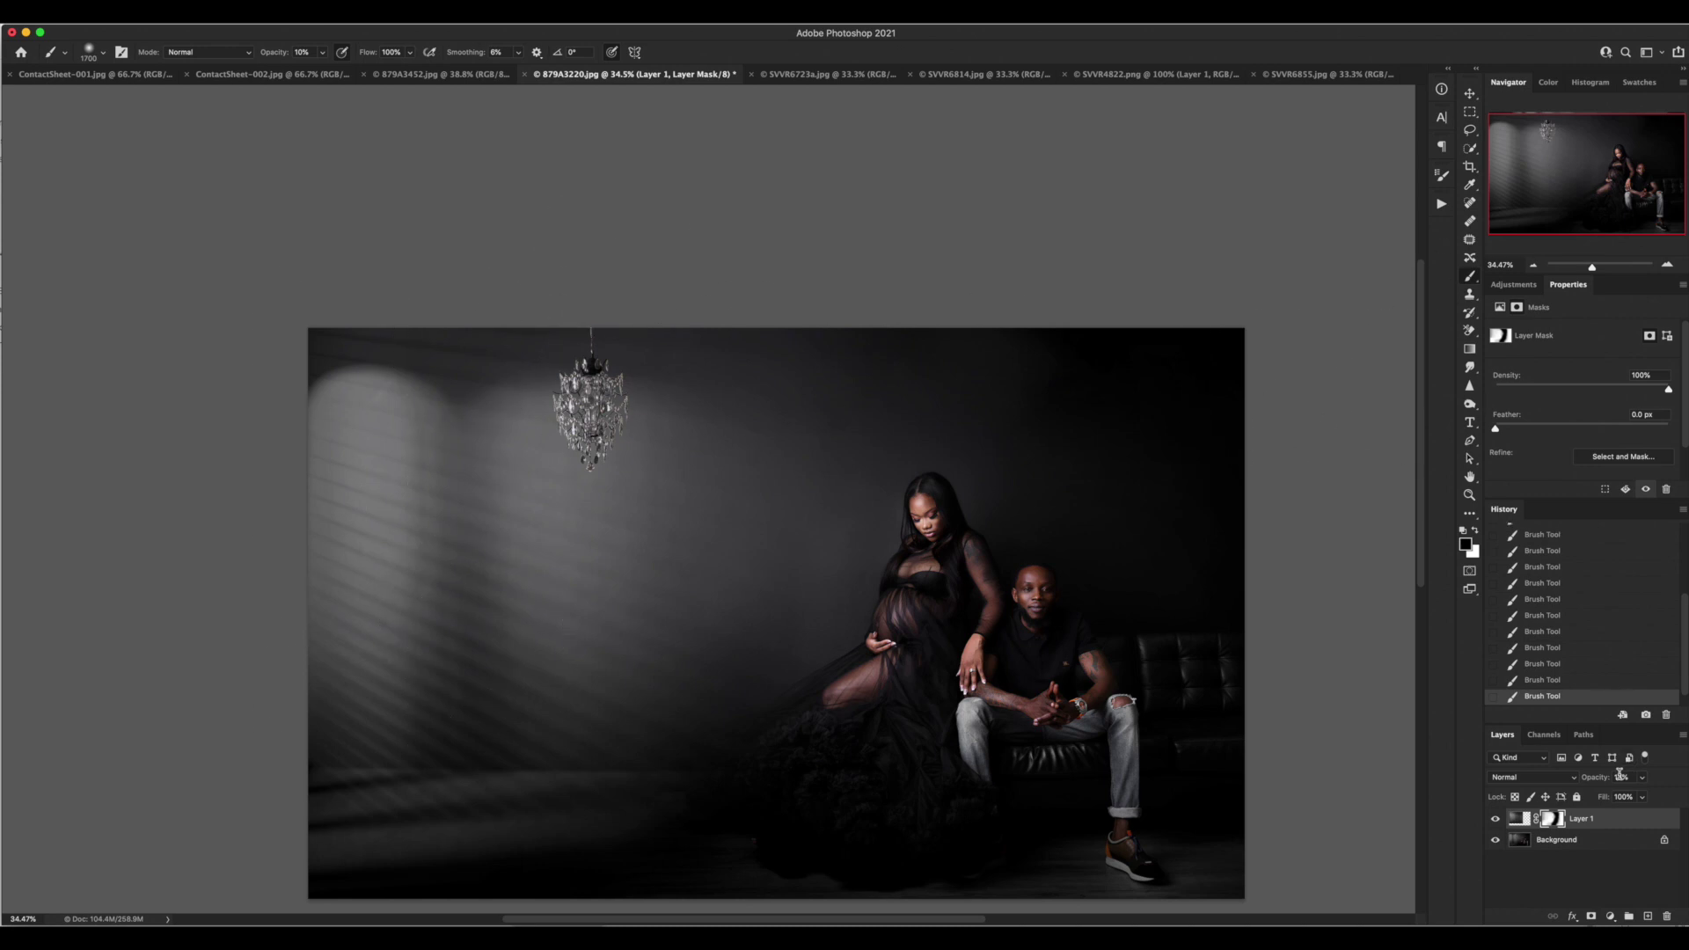
key("super+shift+f")
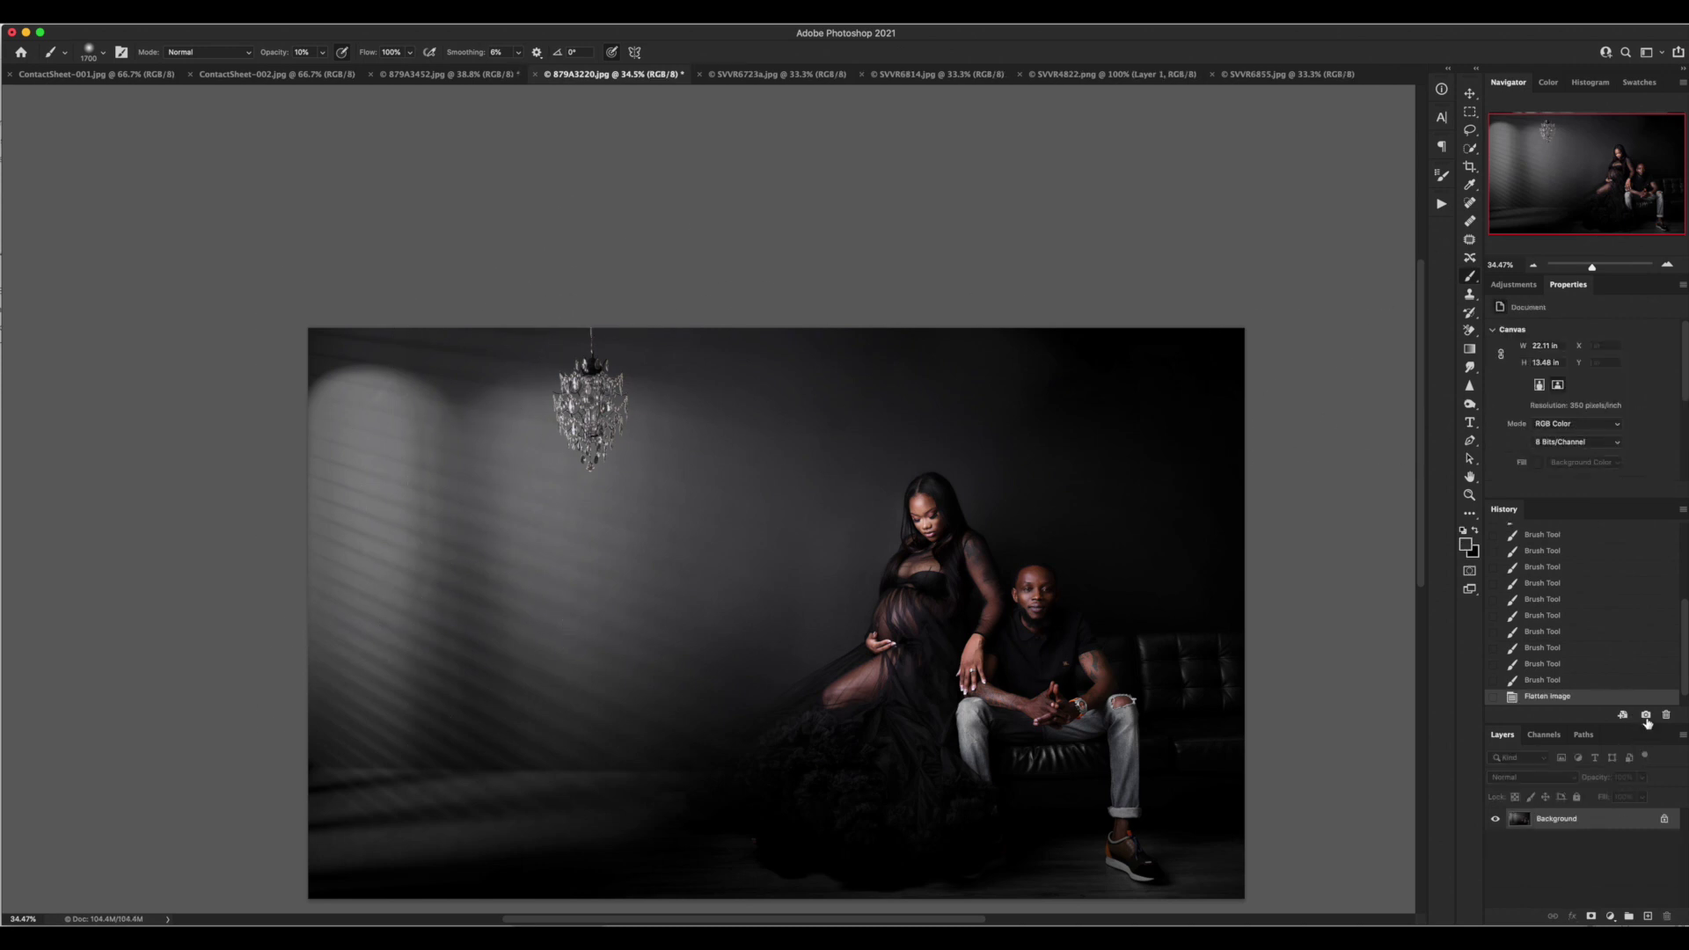
- Save Snapshot 3, compare Snapshot 2, Snapshot 1 and the original, then open ContactSheet-002
left_click(1646, 716)
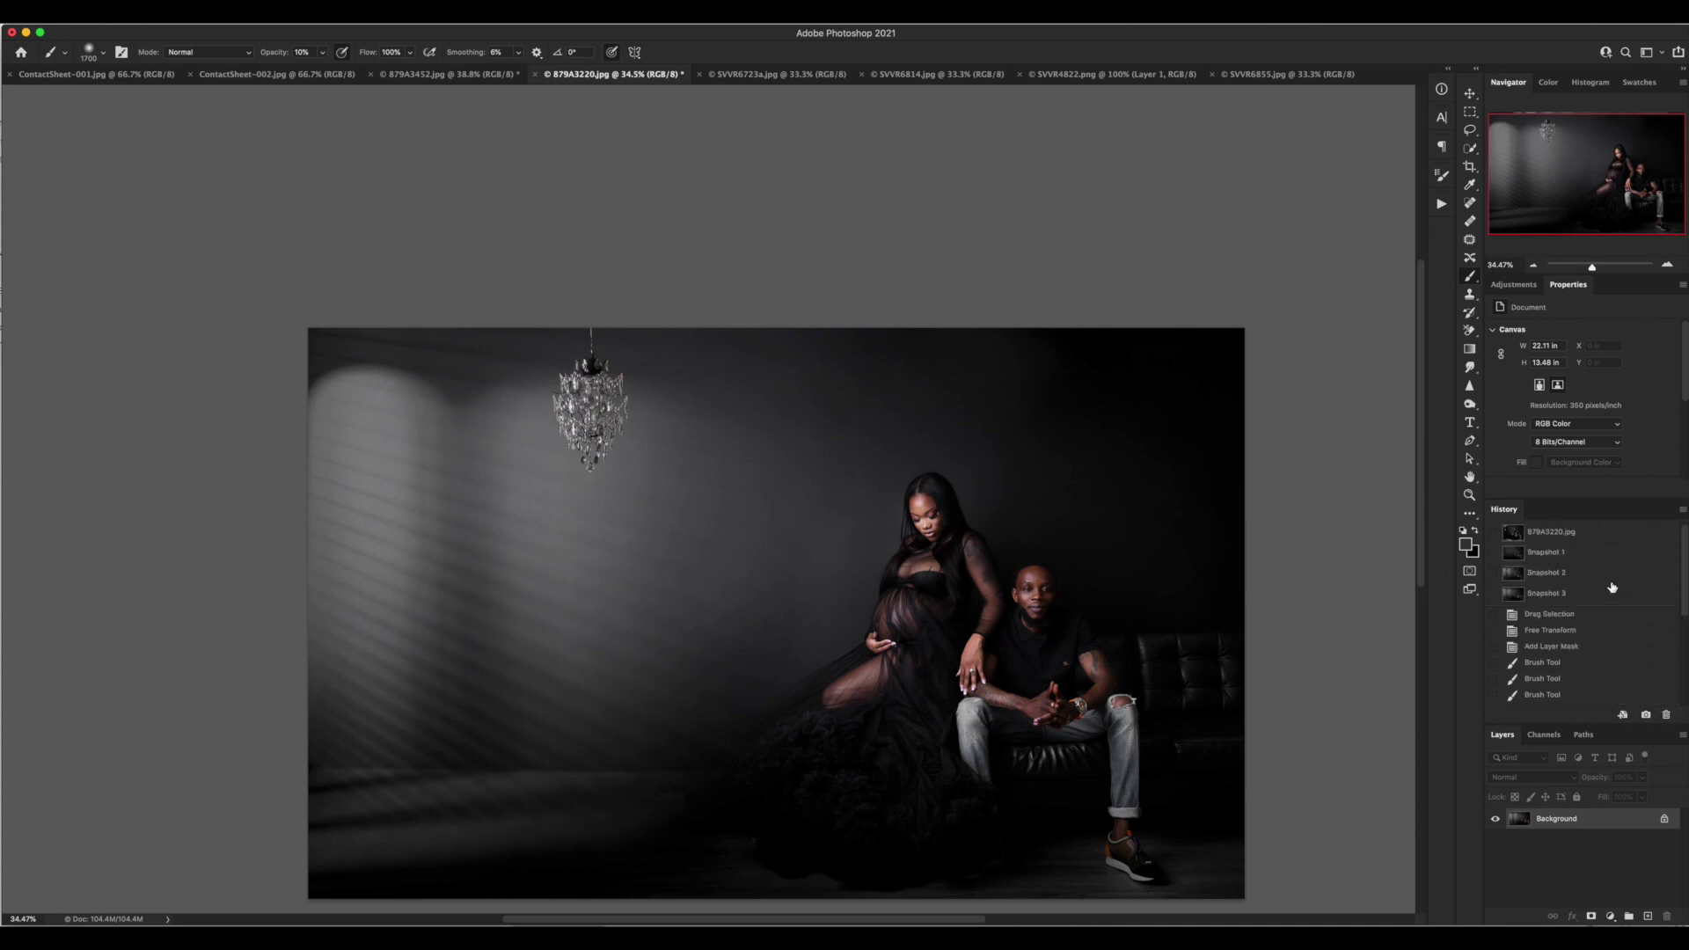
left_click(1602, 598)
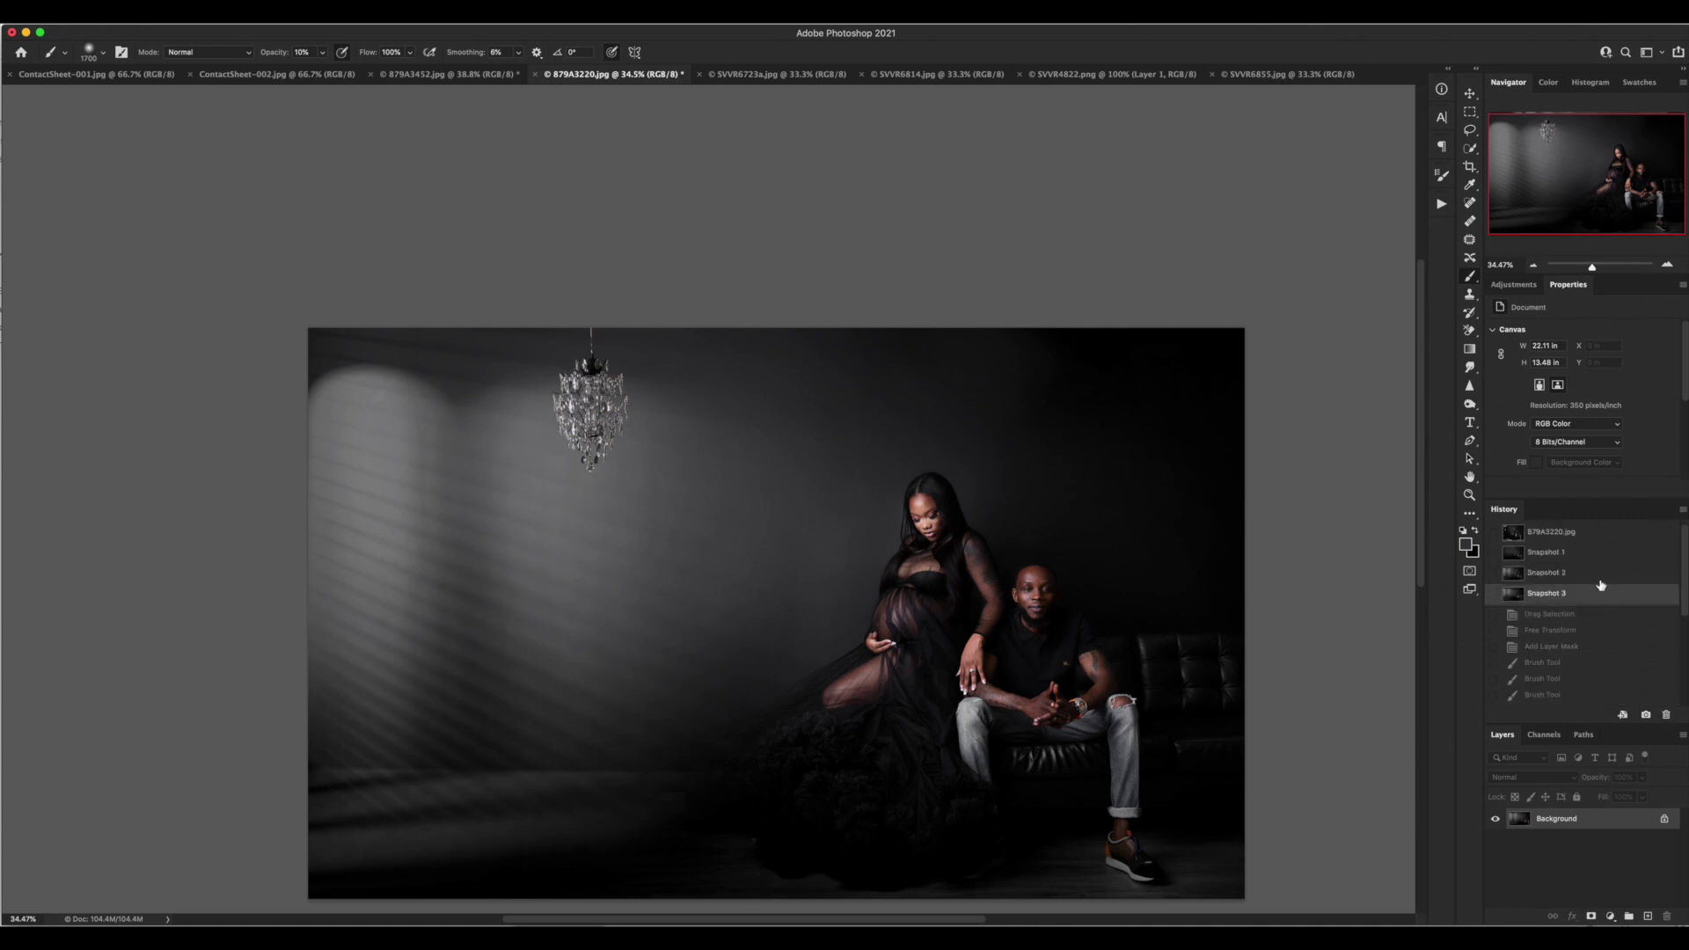
left_click(1599, 574)
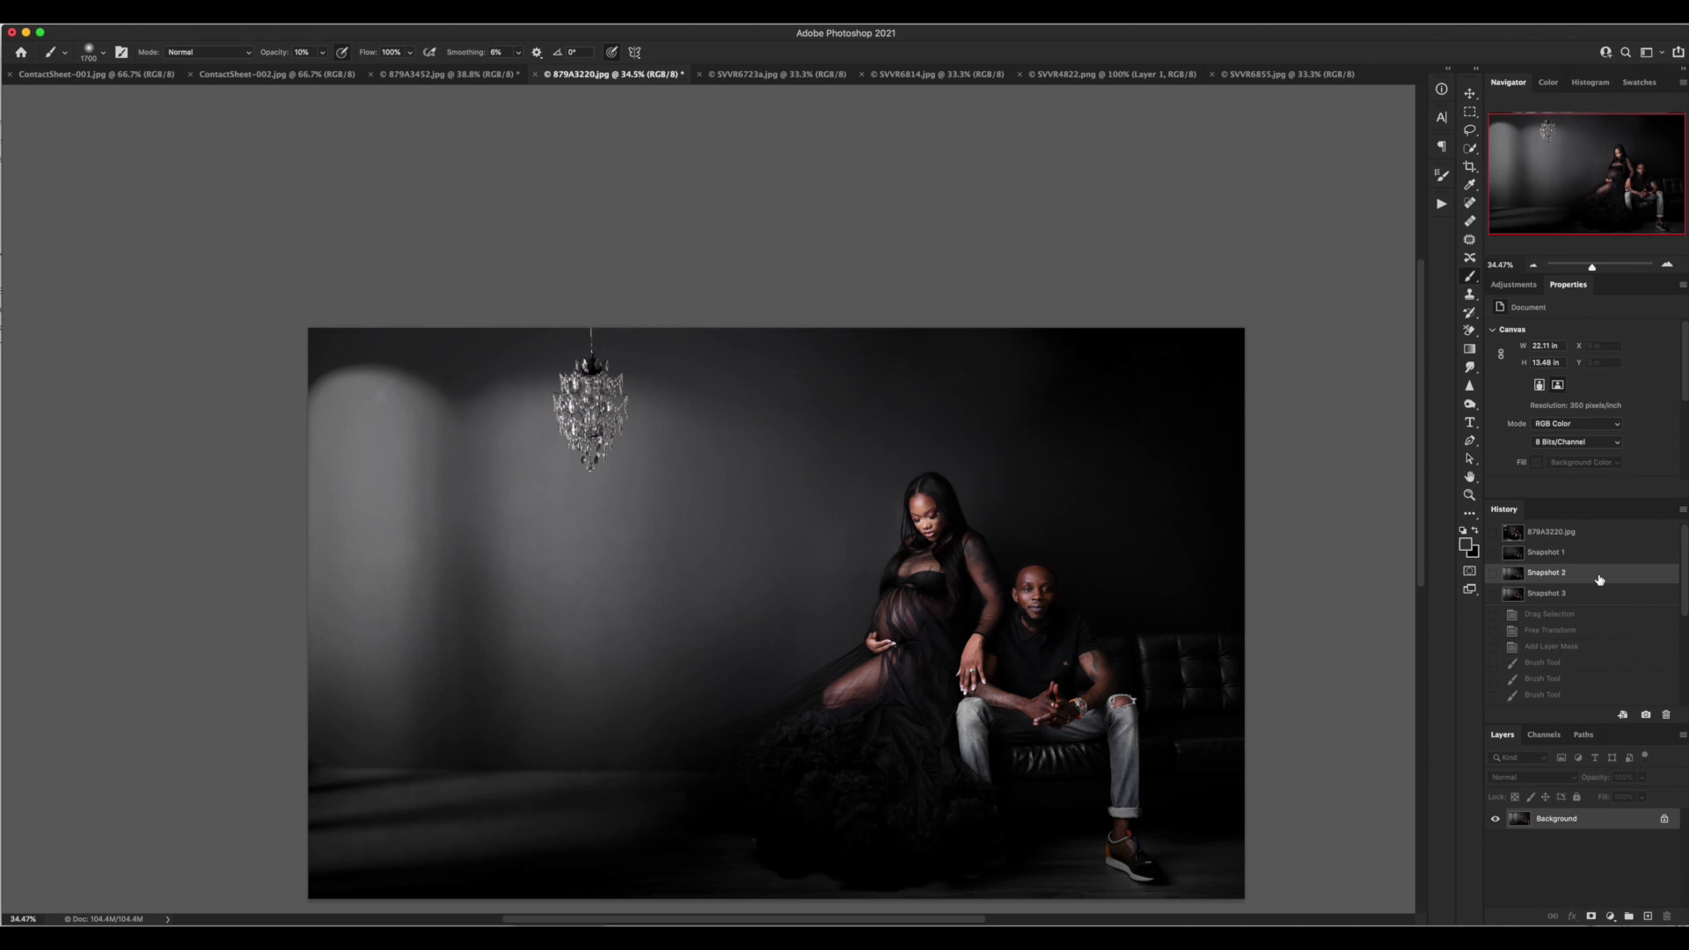
left_click(1599, 555)
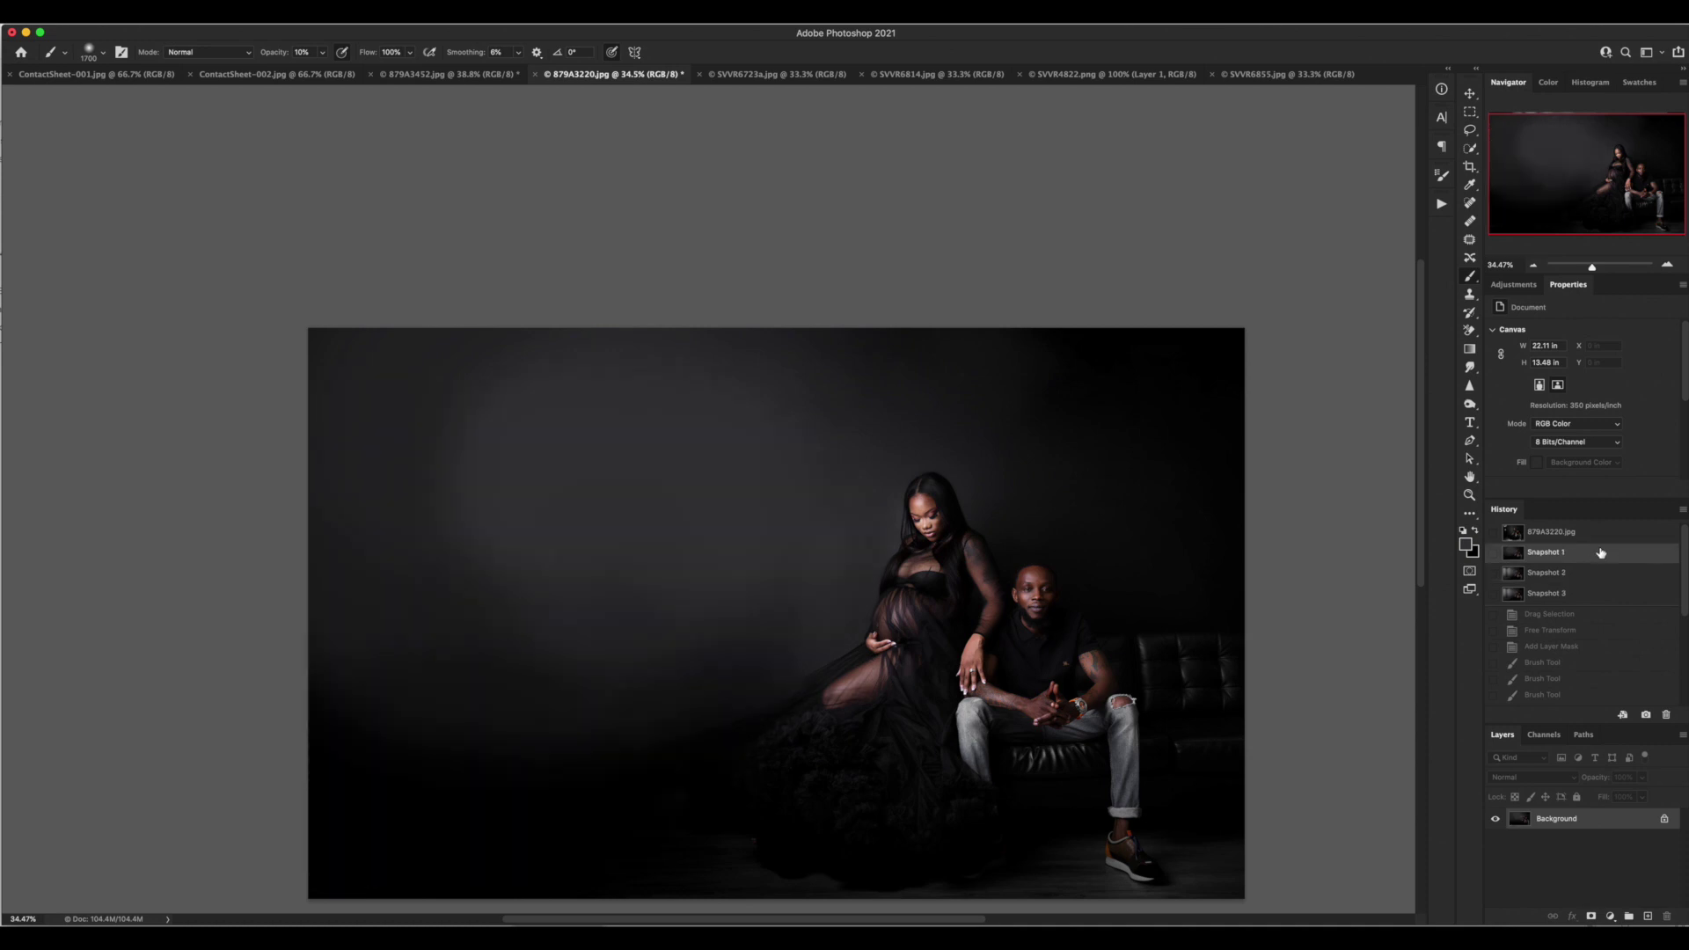
left_click(1601, 534)
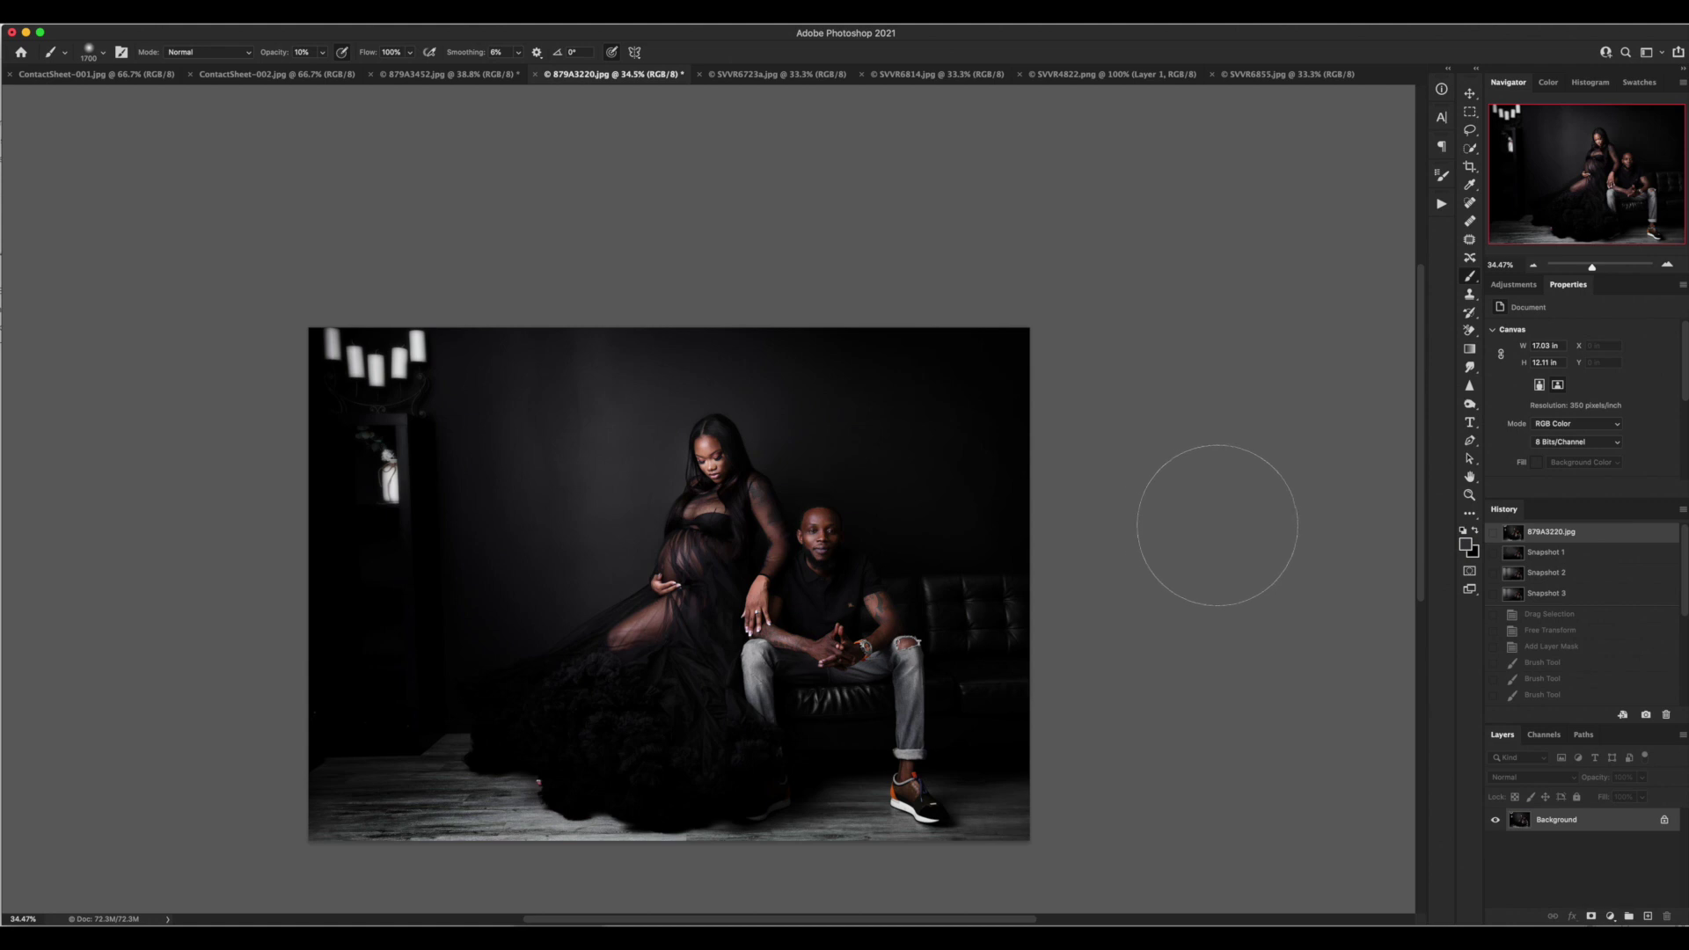
left_click(1619, 594)
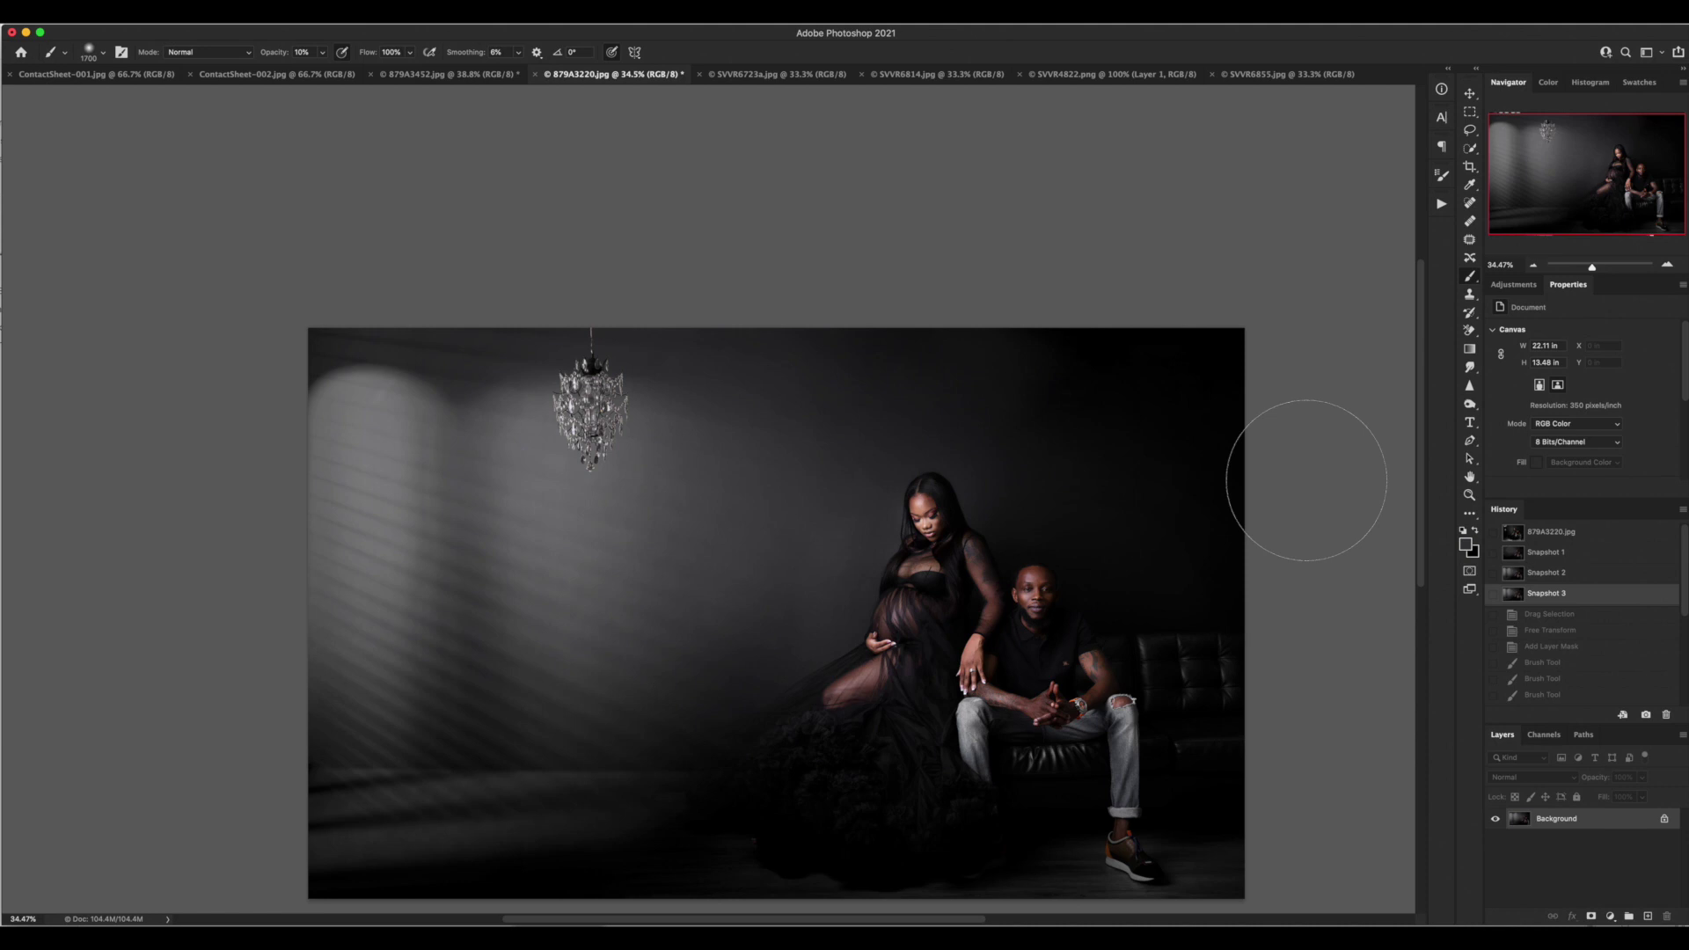
left_click(260, 74)
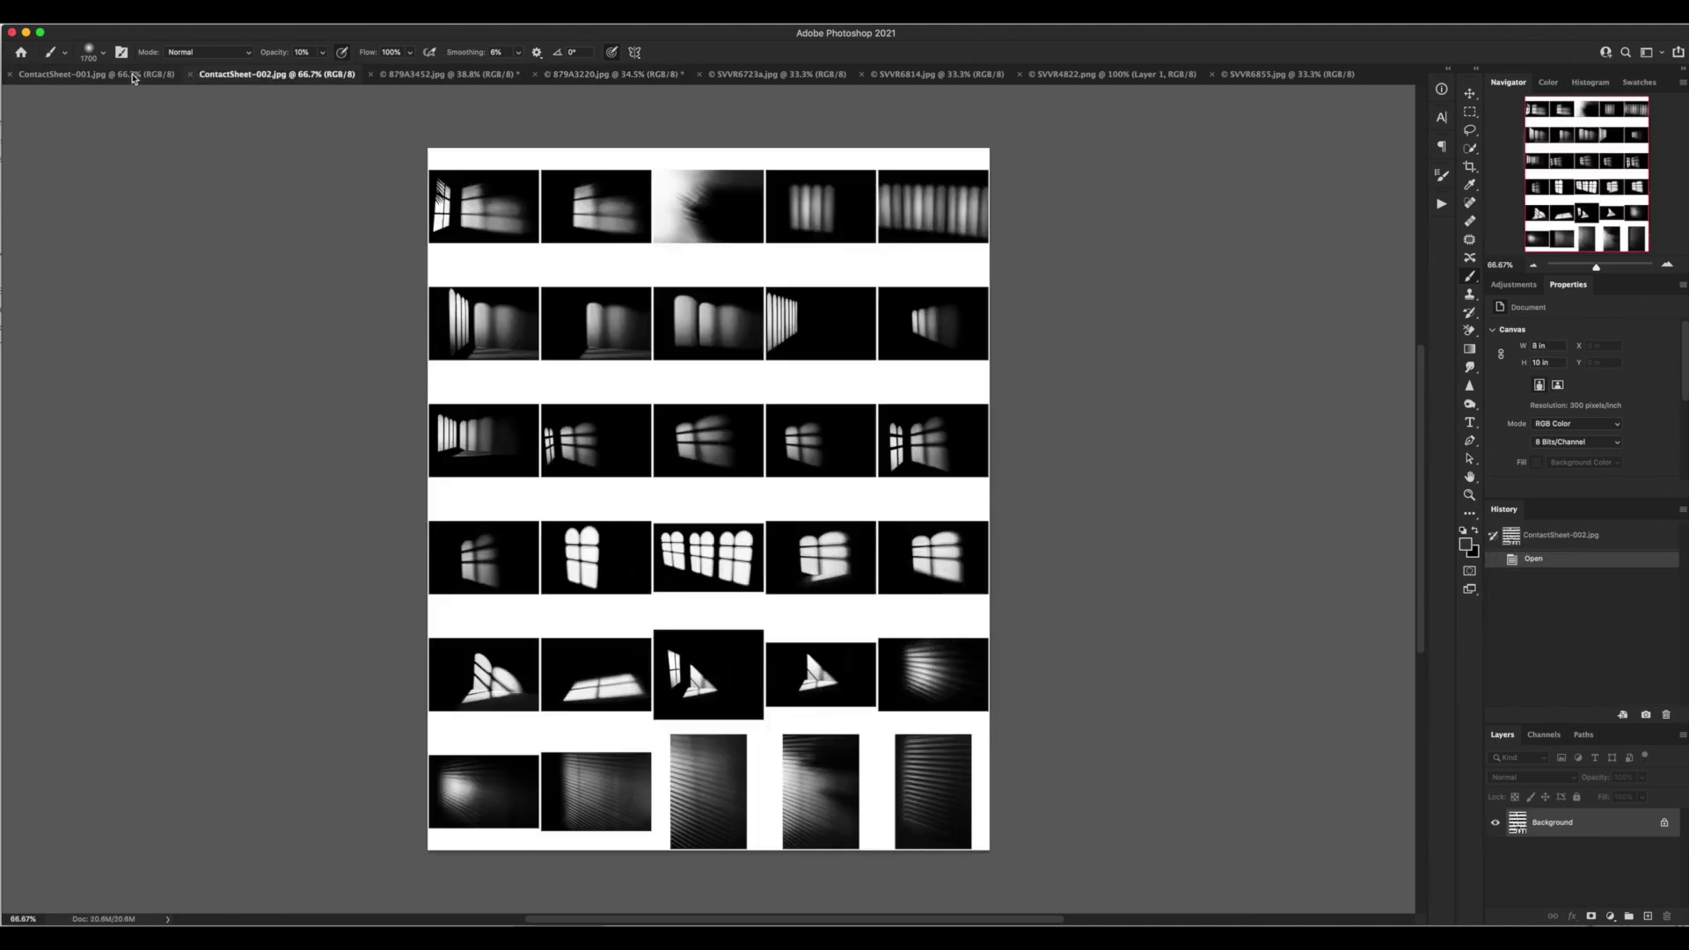
- Look through ContactSheet-001, SVVR6855, SVVR4822 and SVVR6723a, then return to 879A3220.jpg
left_click(133, 74)
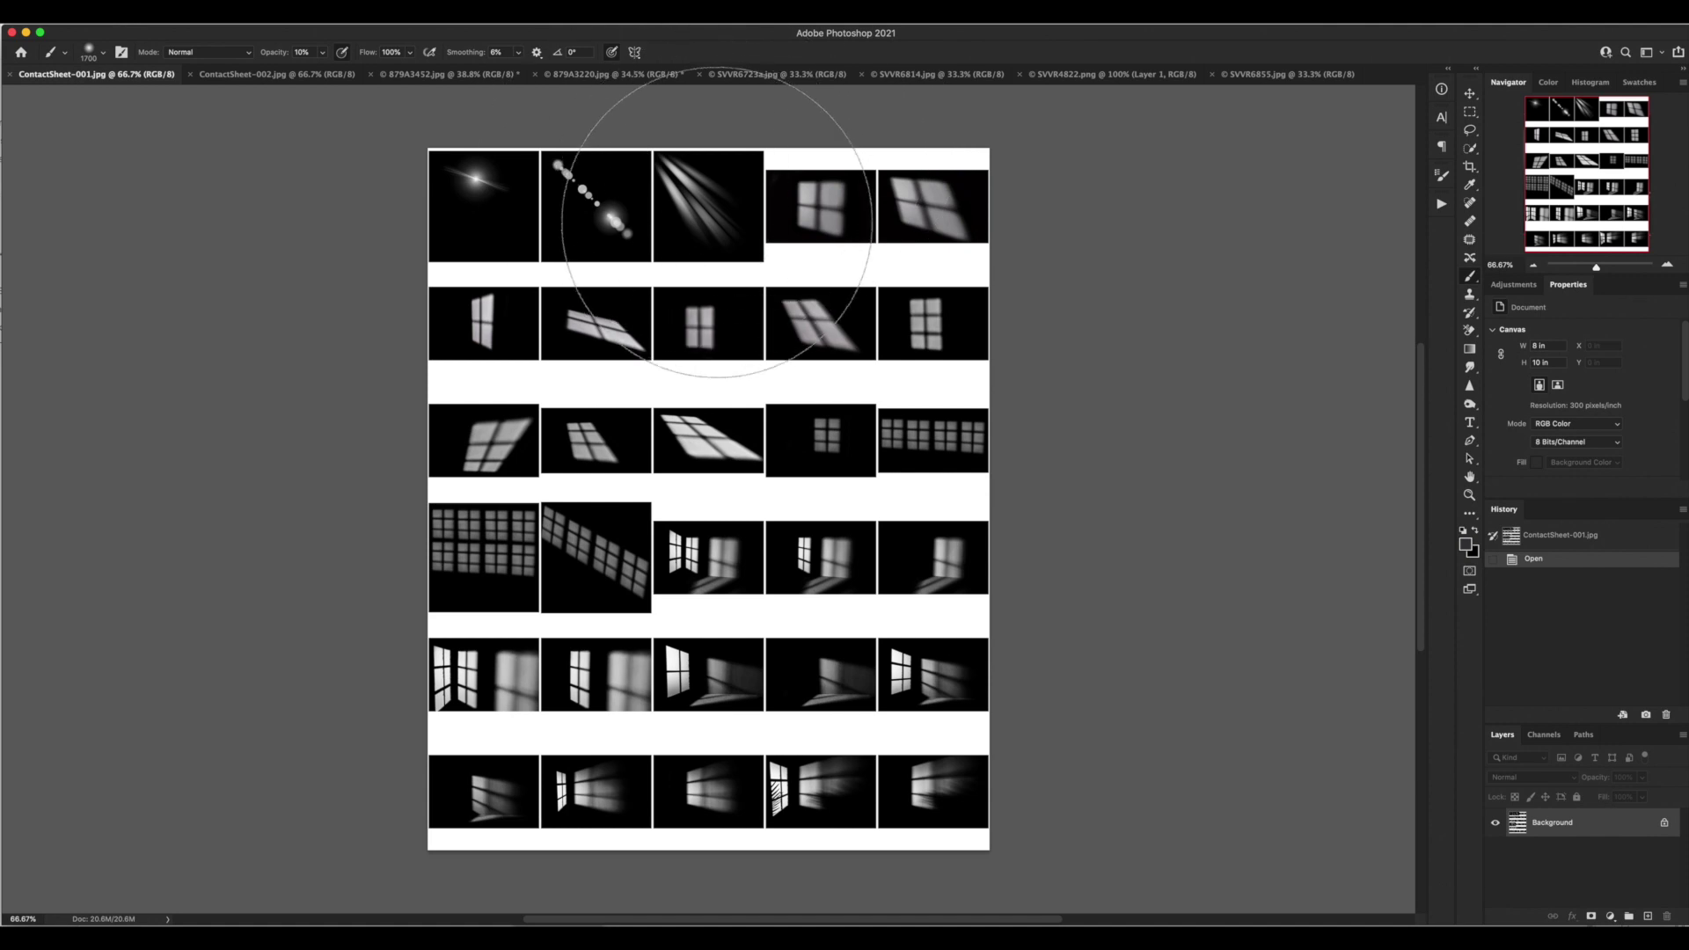
left_click(1469, 94)
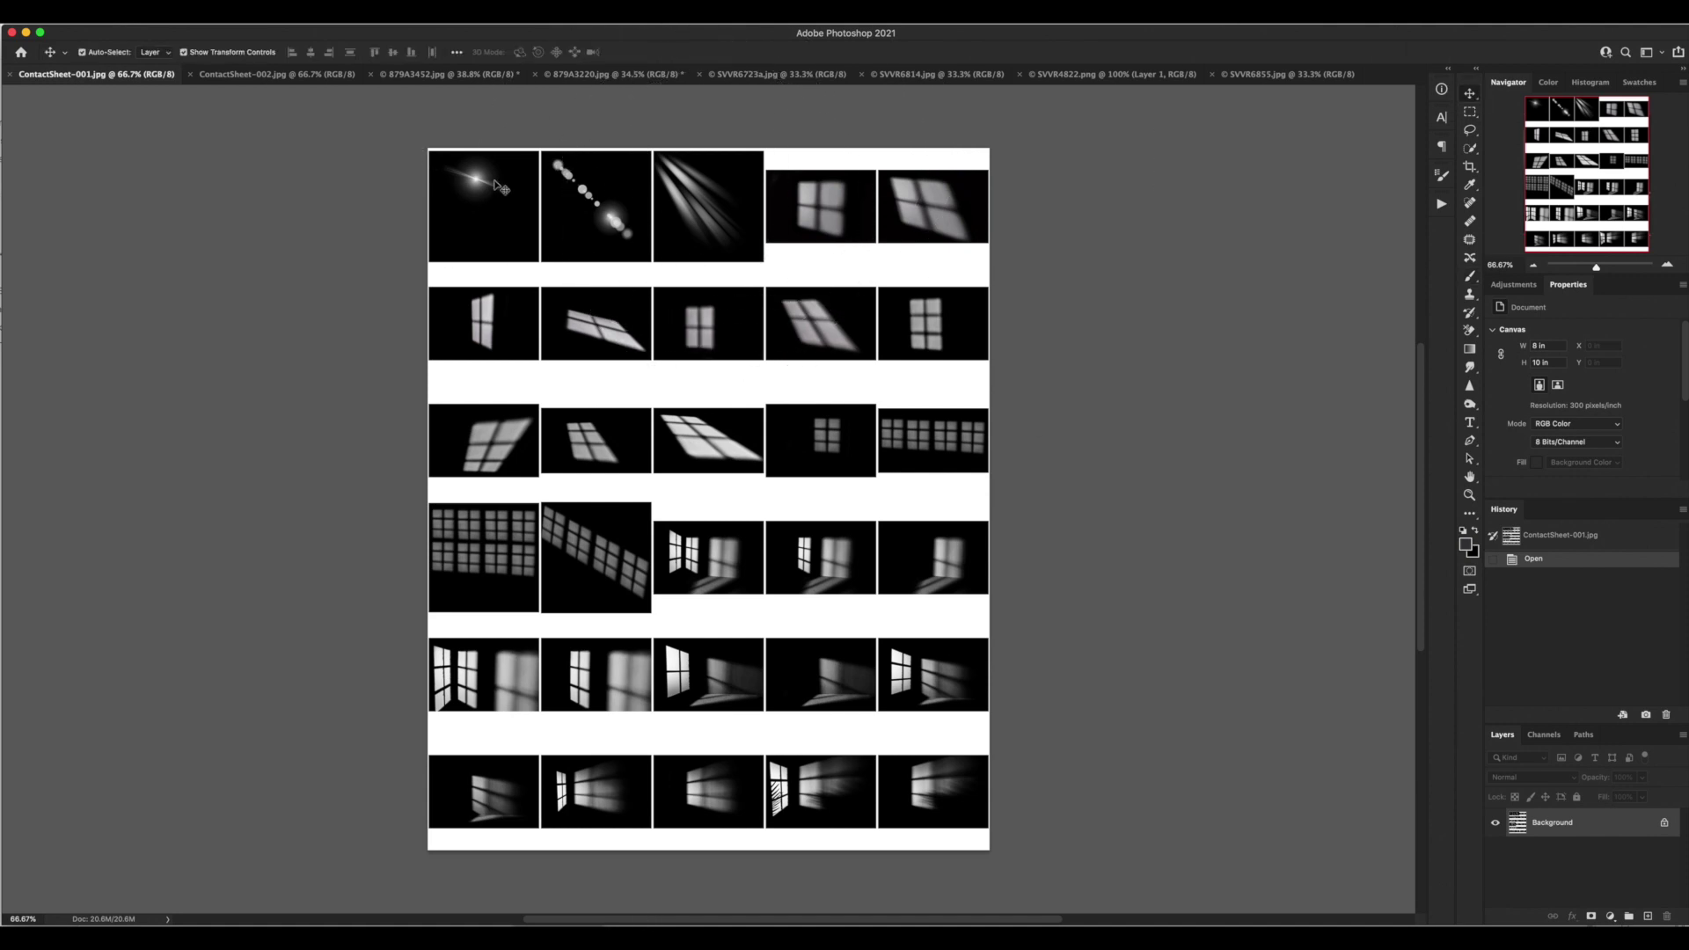
scroll(860, 479, "down", 10)
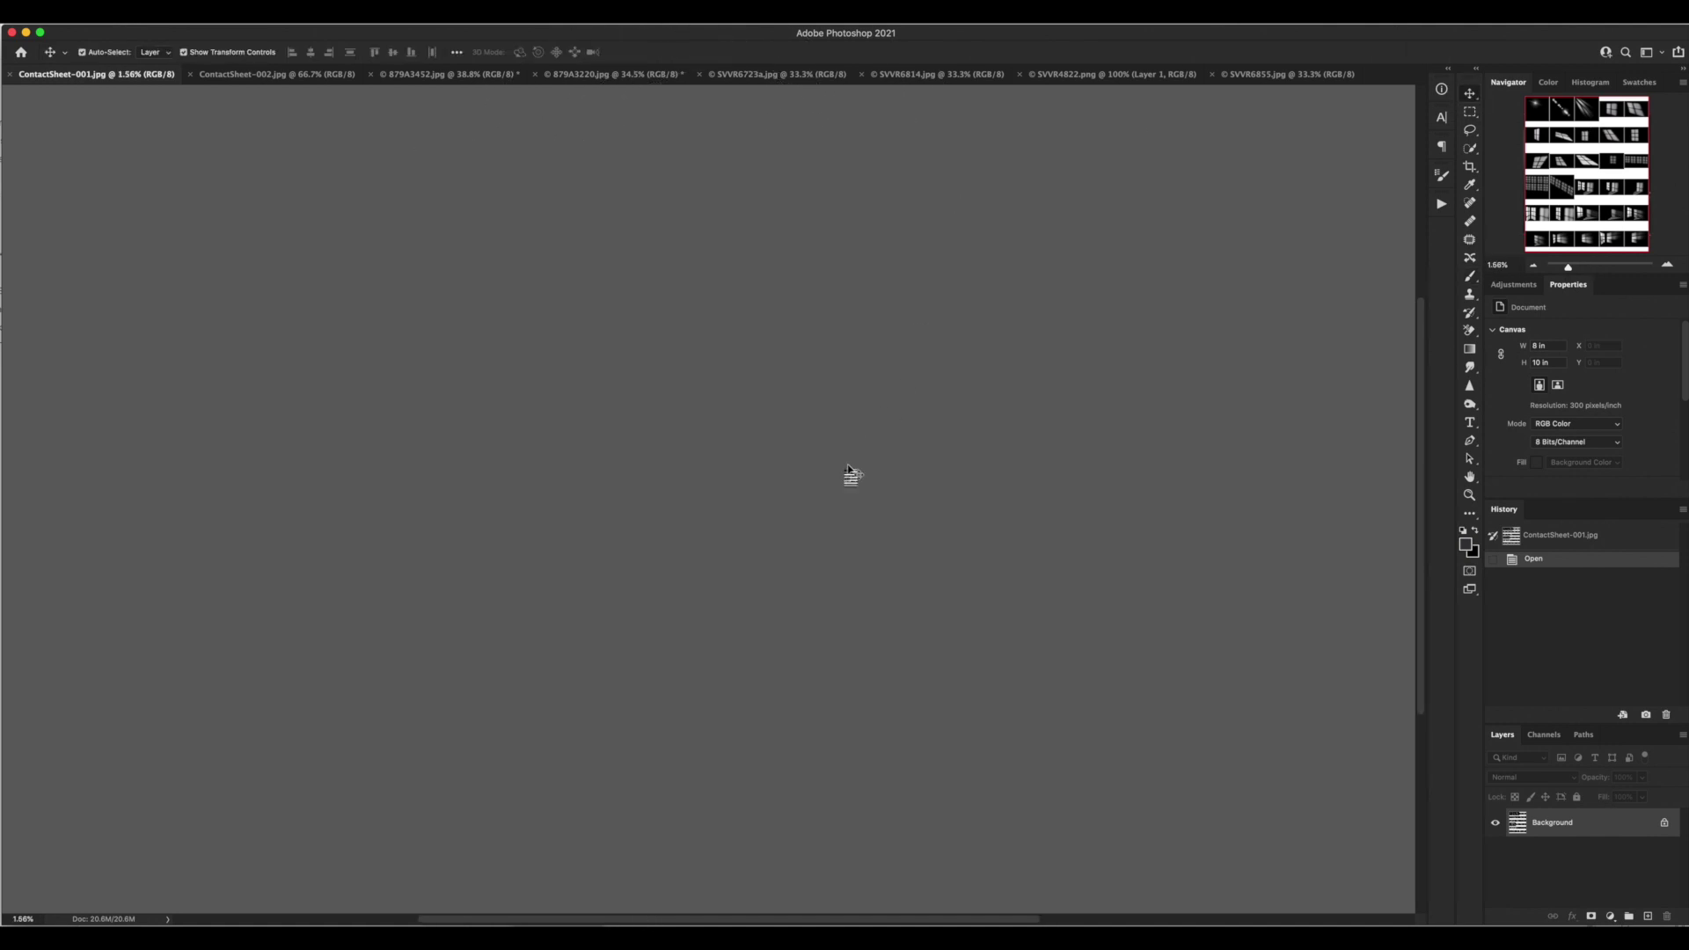
scroll(851, 477, "up", 10)
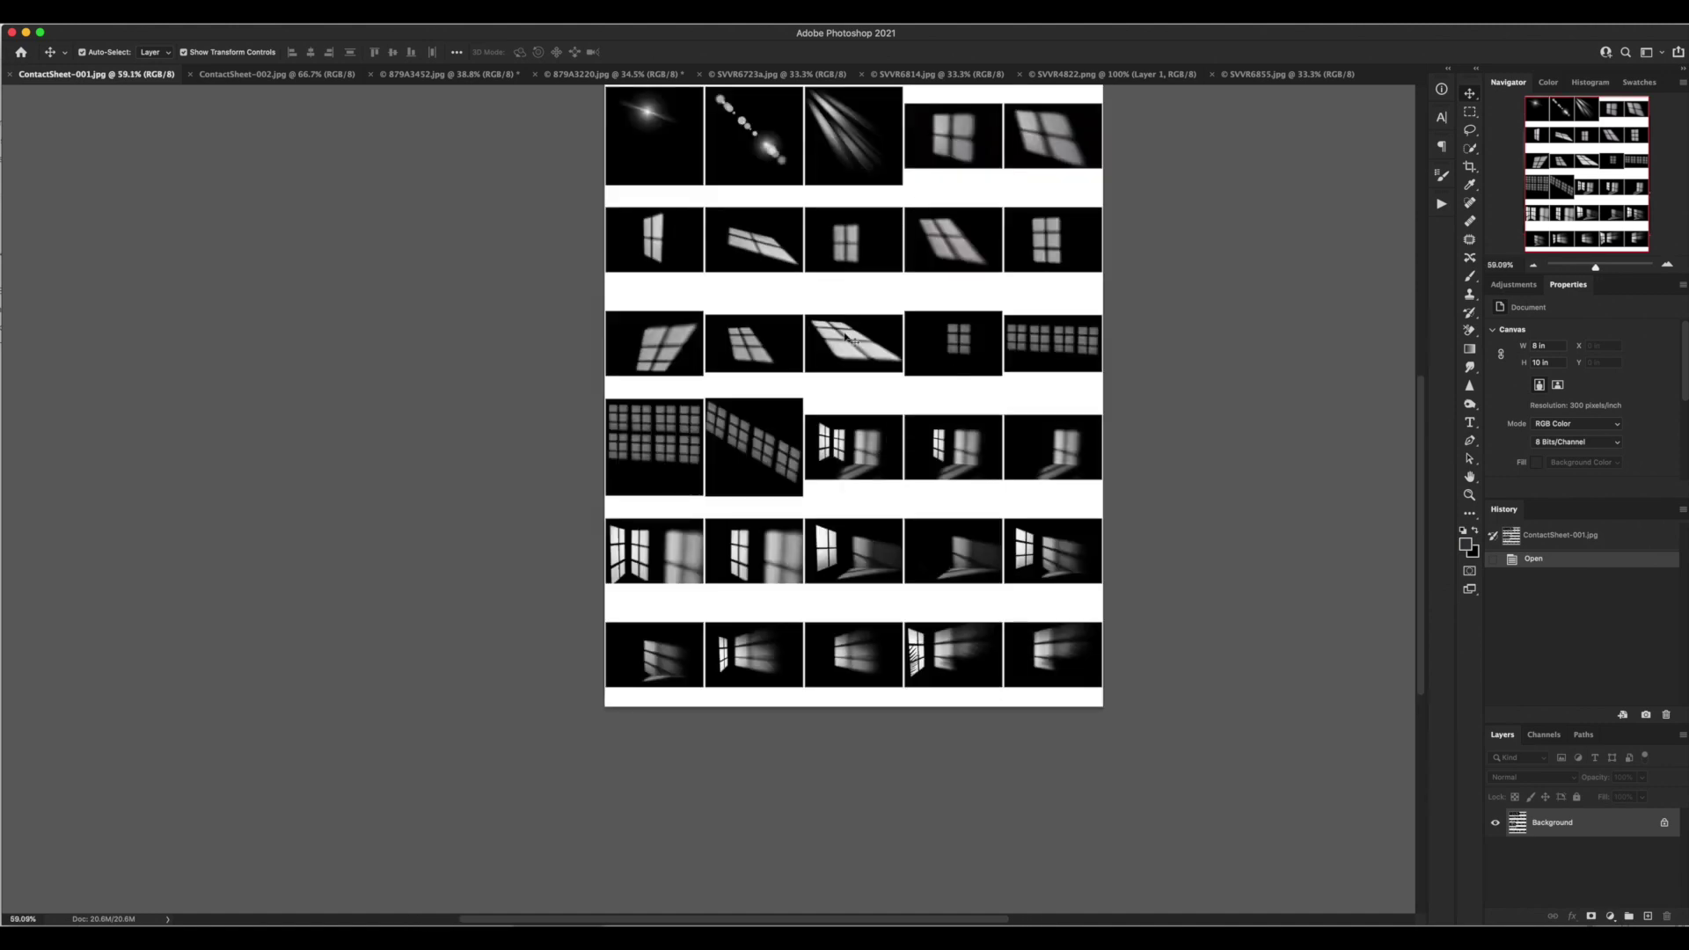
left_click(1303, 76)
left_click(1140, 75)
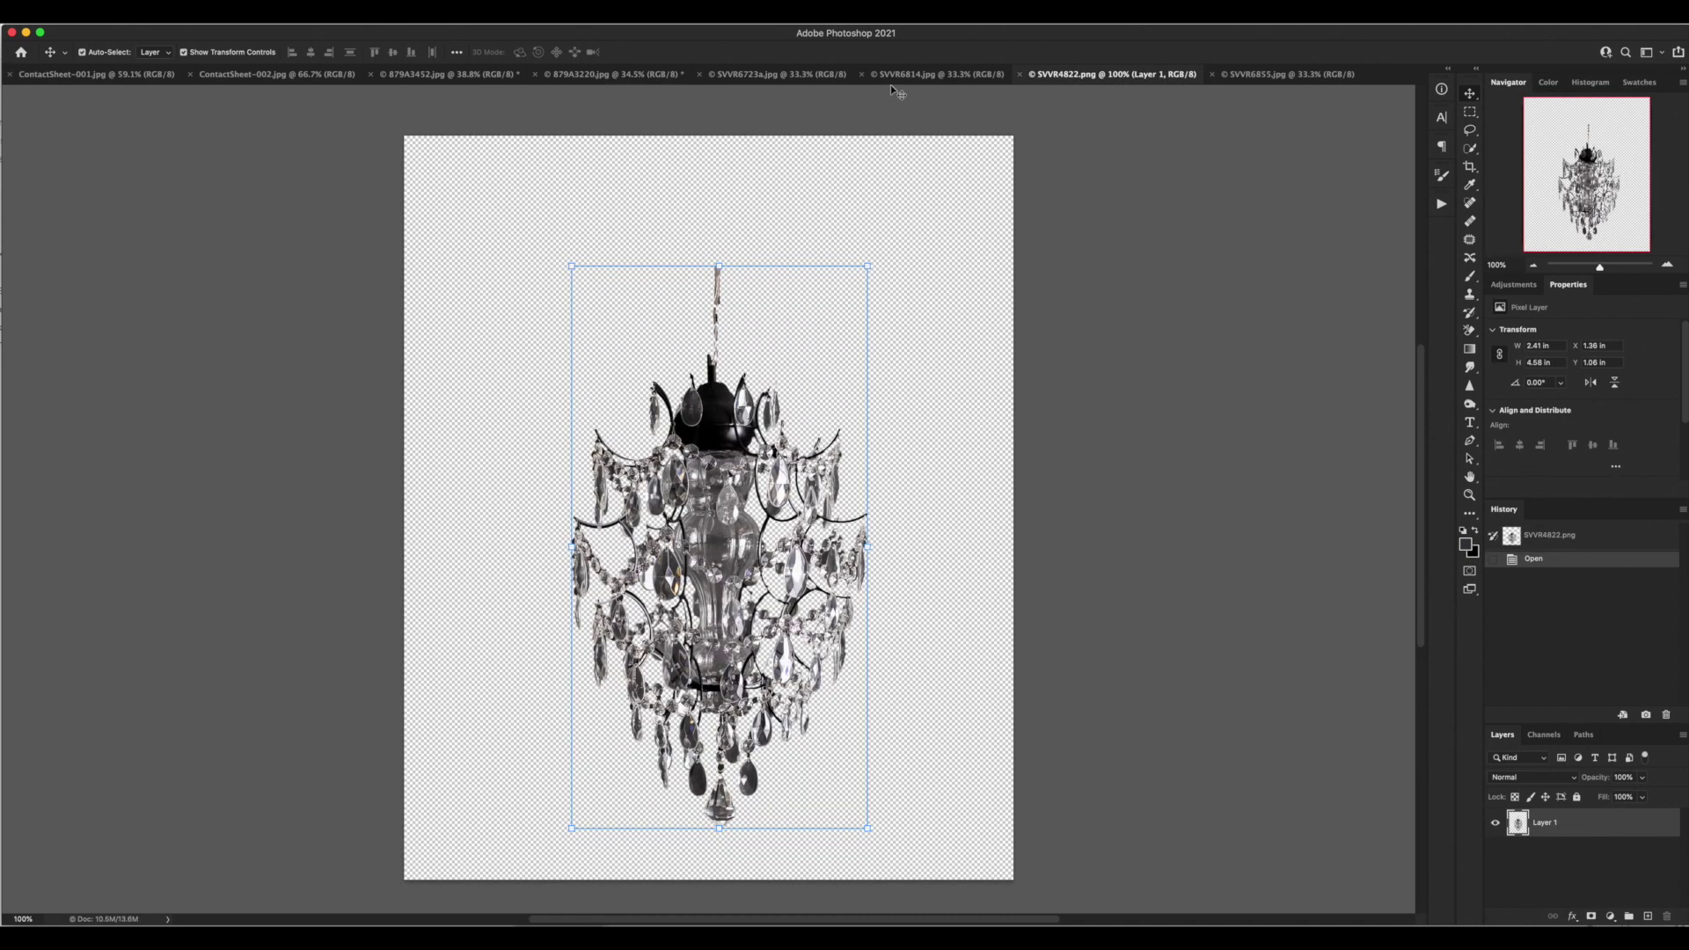
left_click(793, 76)
left_click(635, 76)
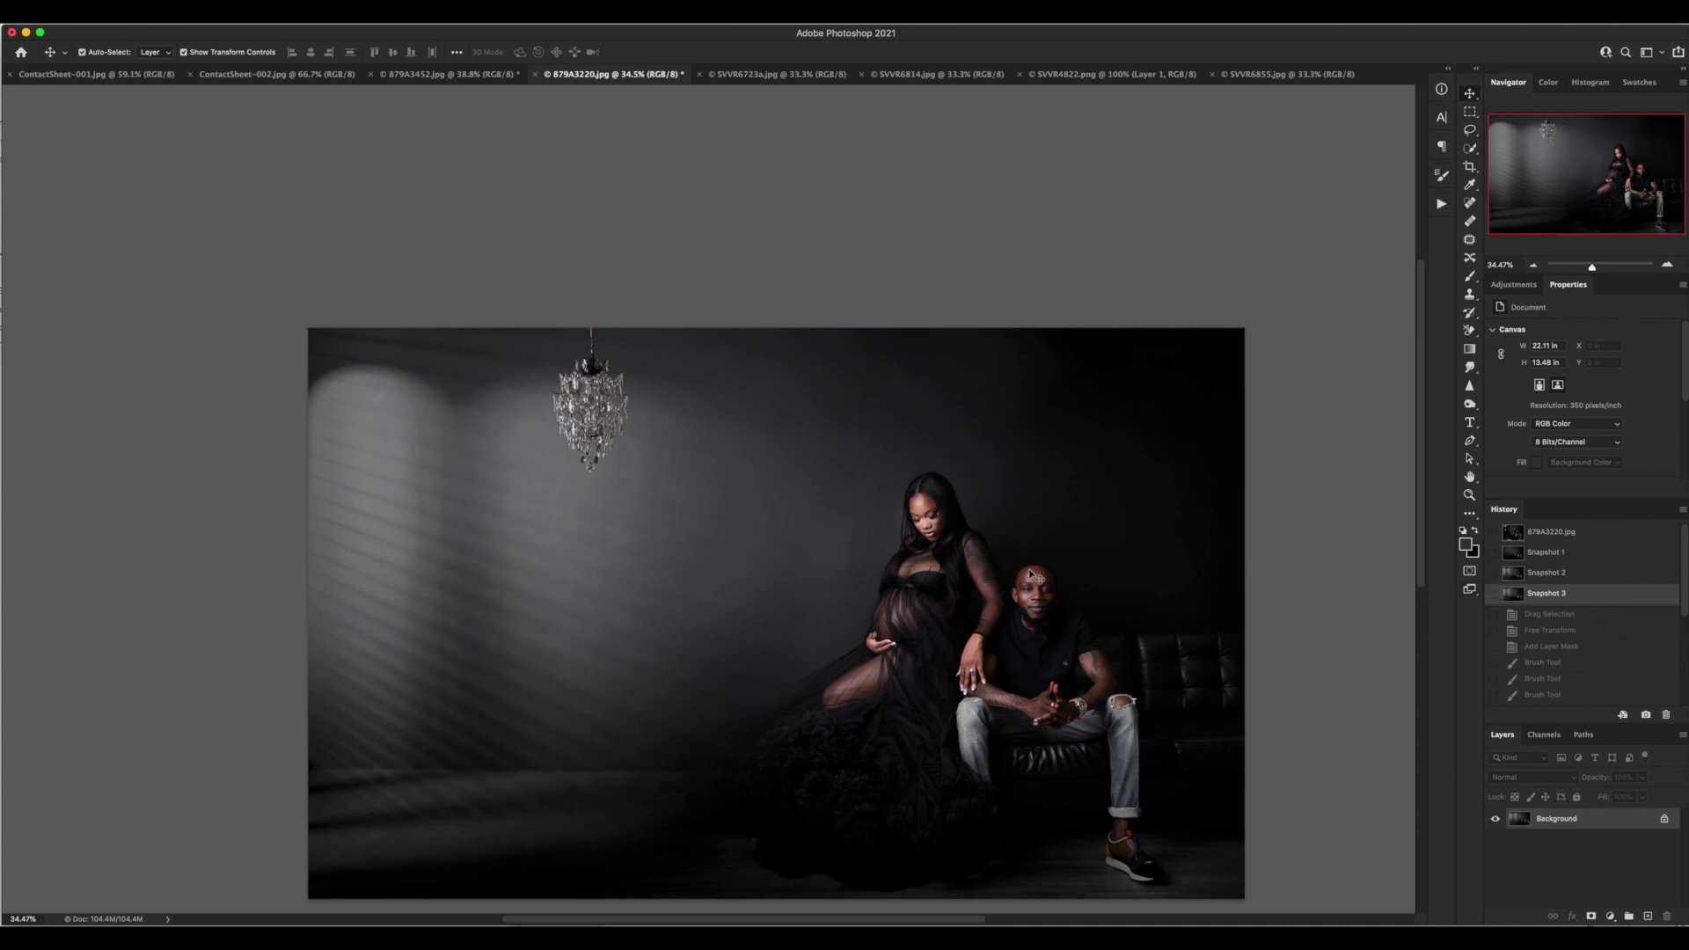
left_click_drag(998, 580, 906, 446)
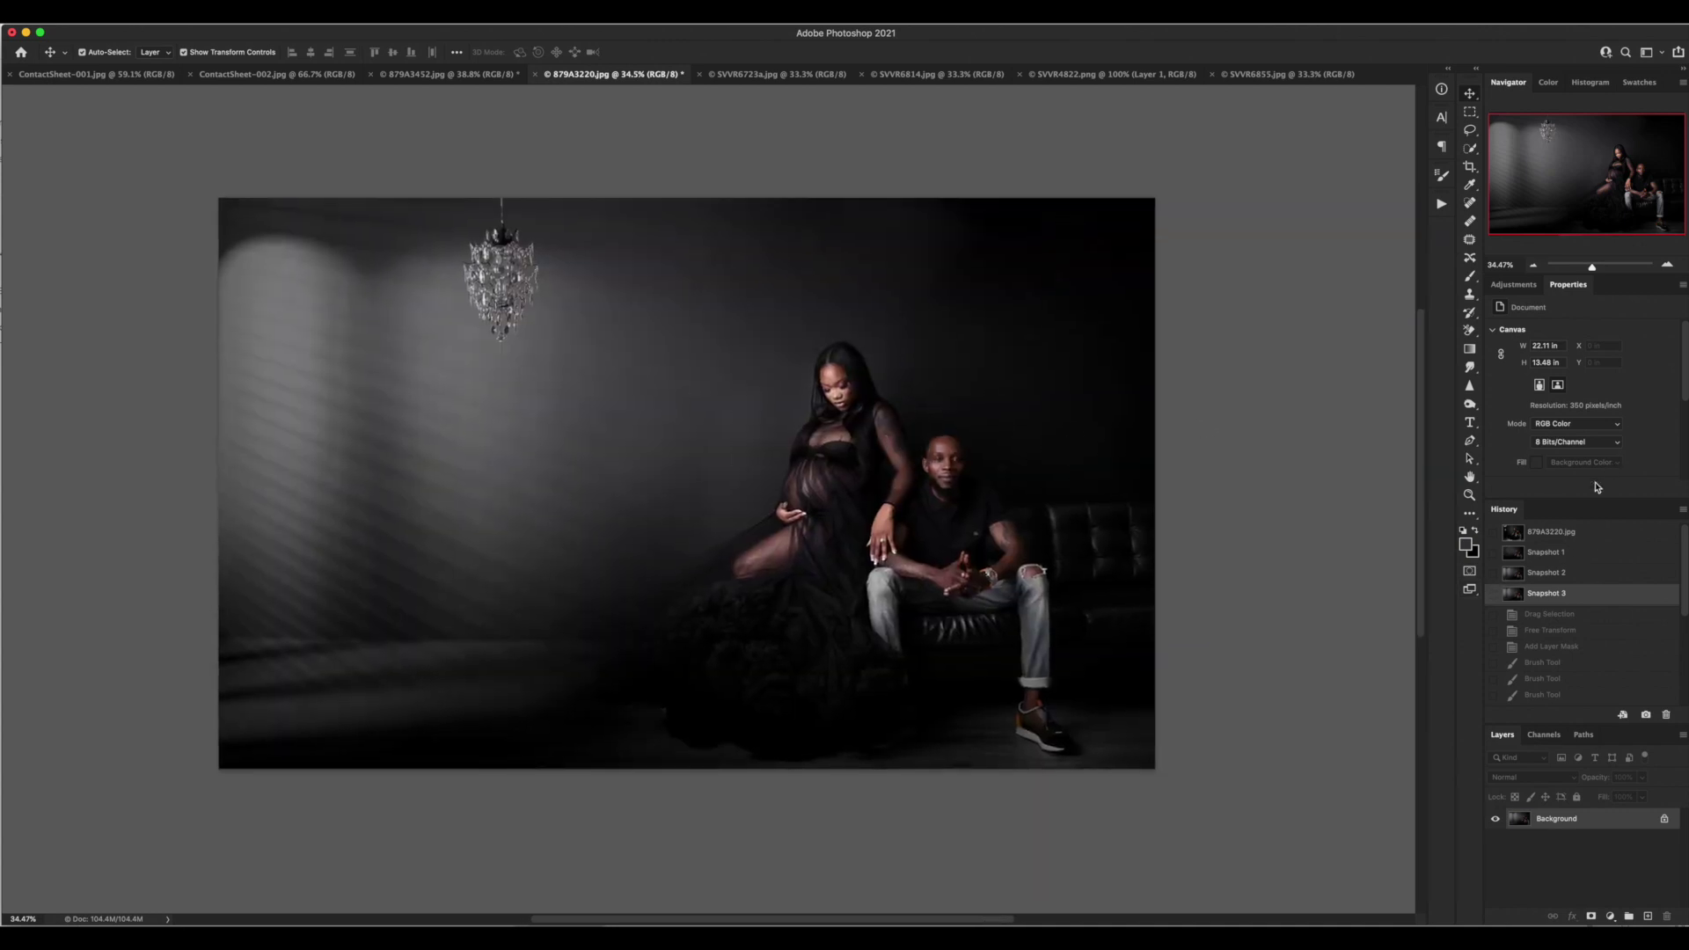
left_click(1592, 532)
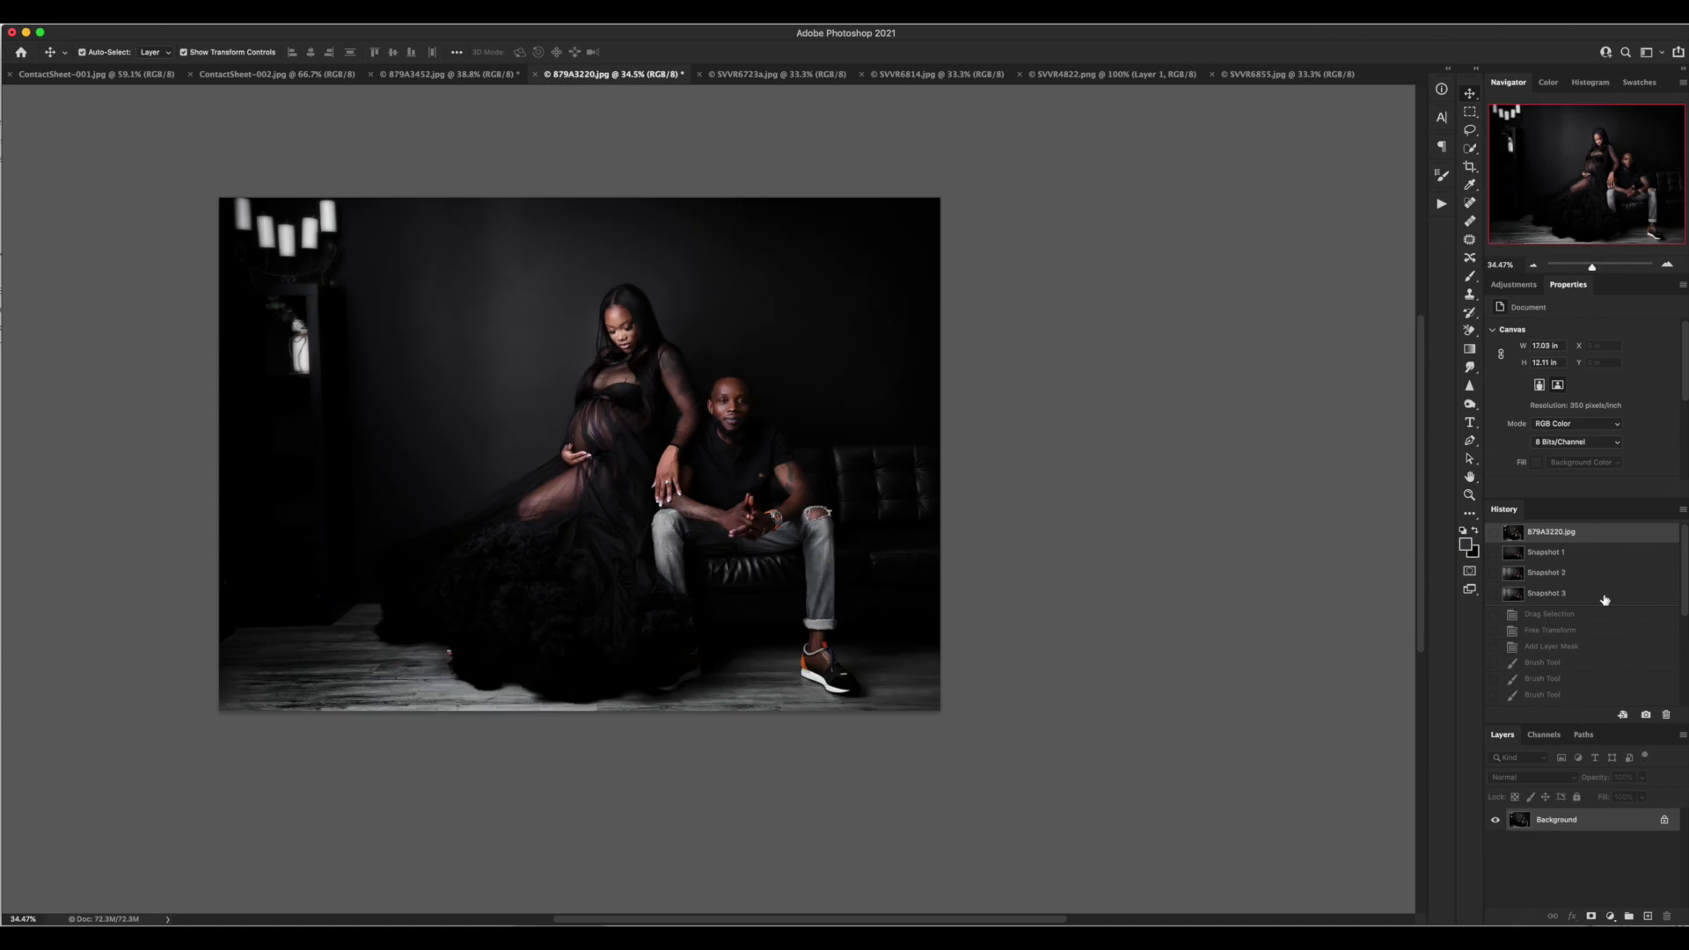
left_click(1601, 595)
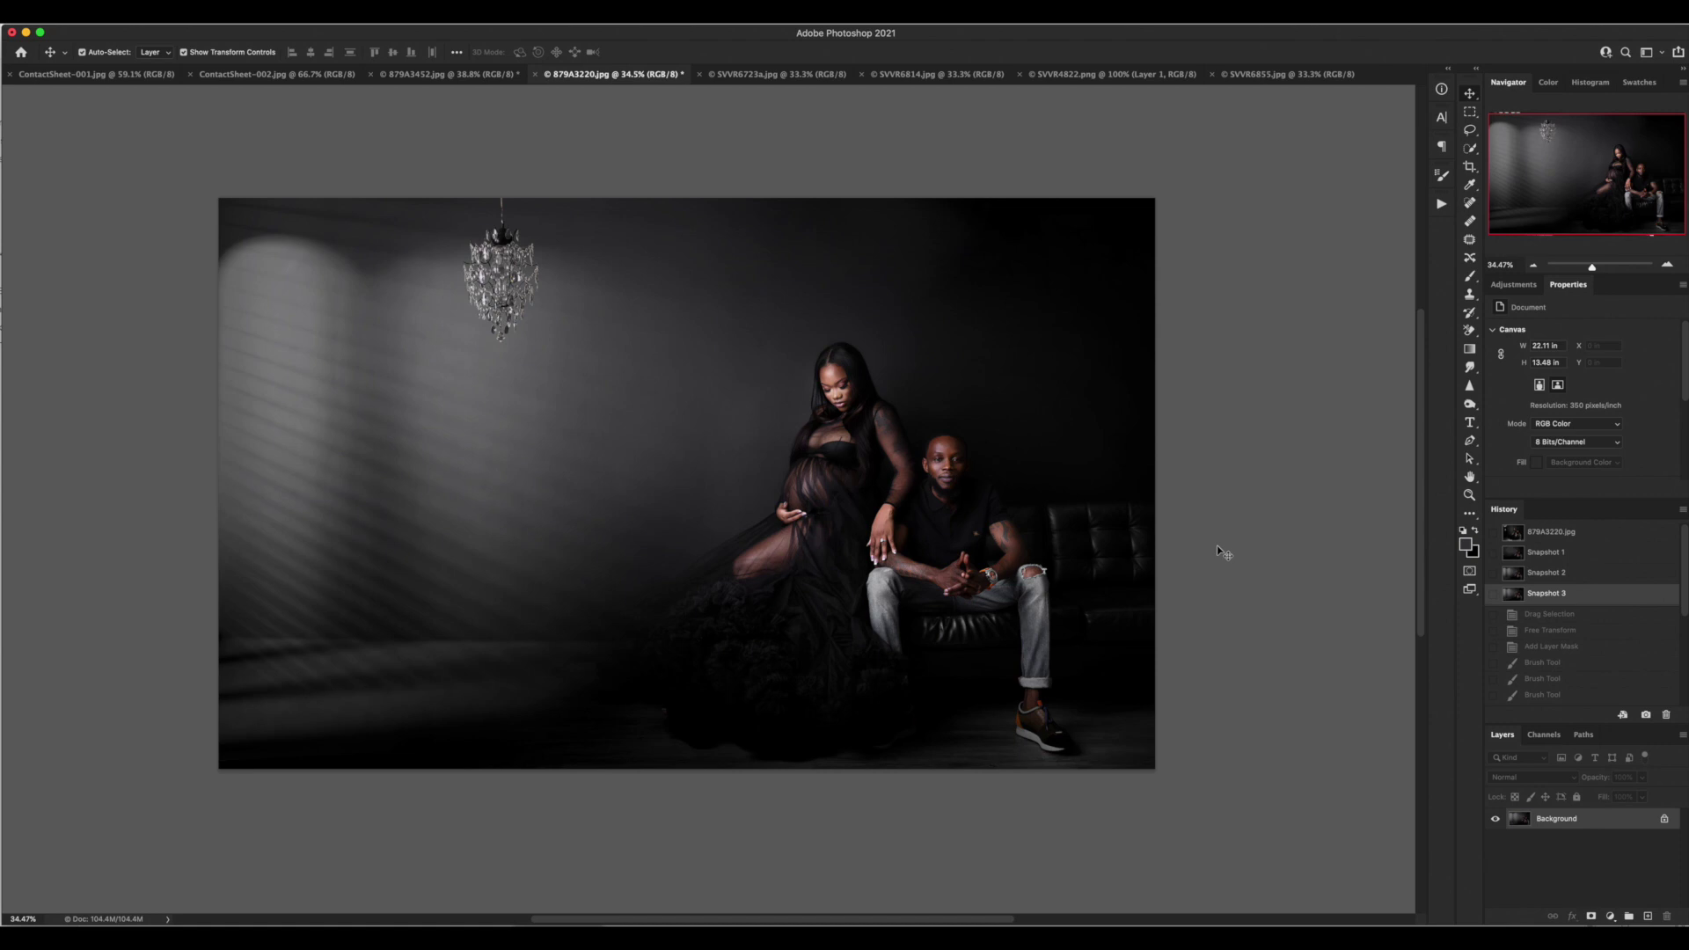
scroll(1217, 546, "up", 1)
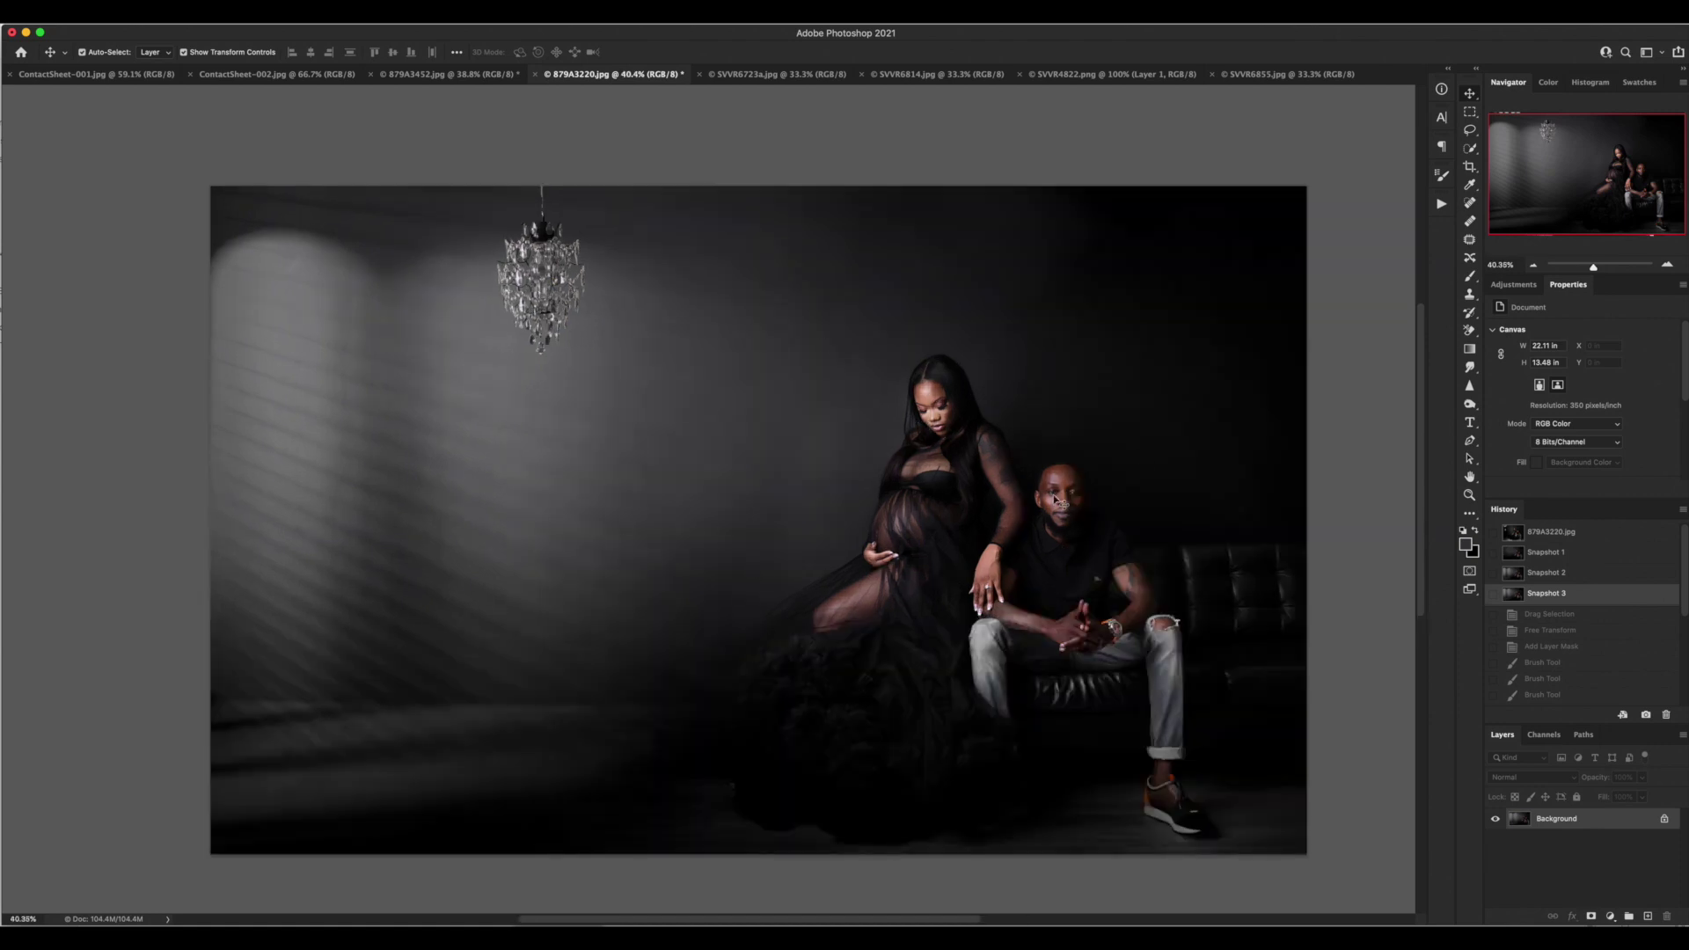
key("F2")
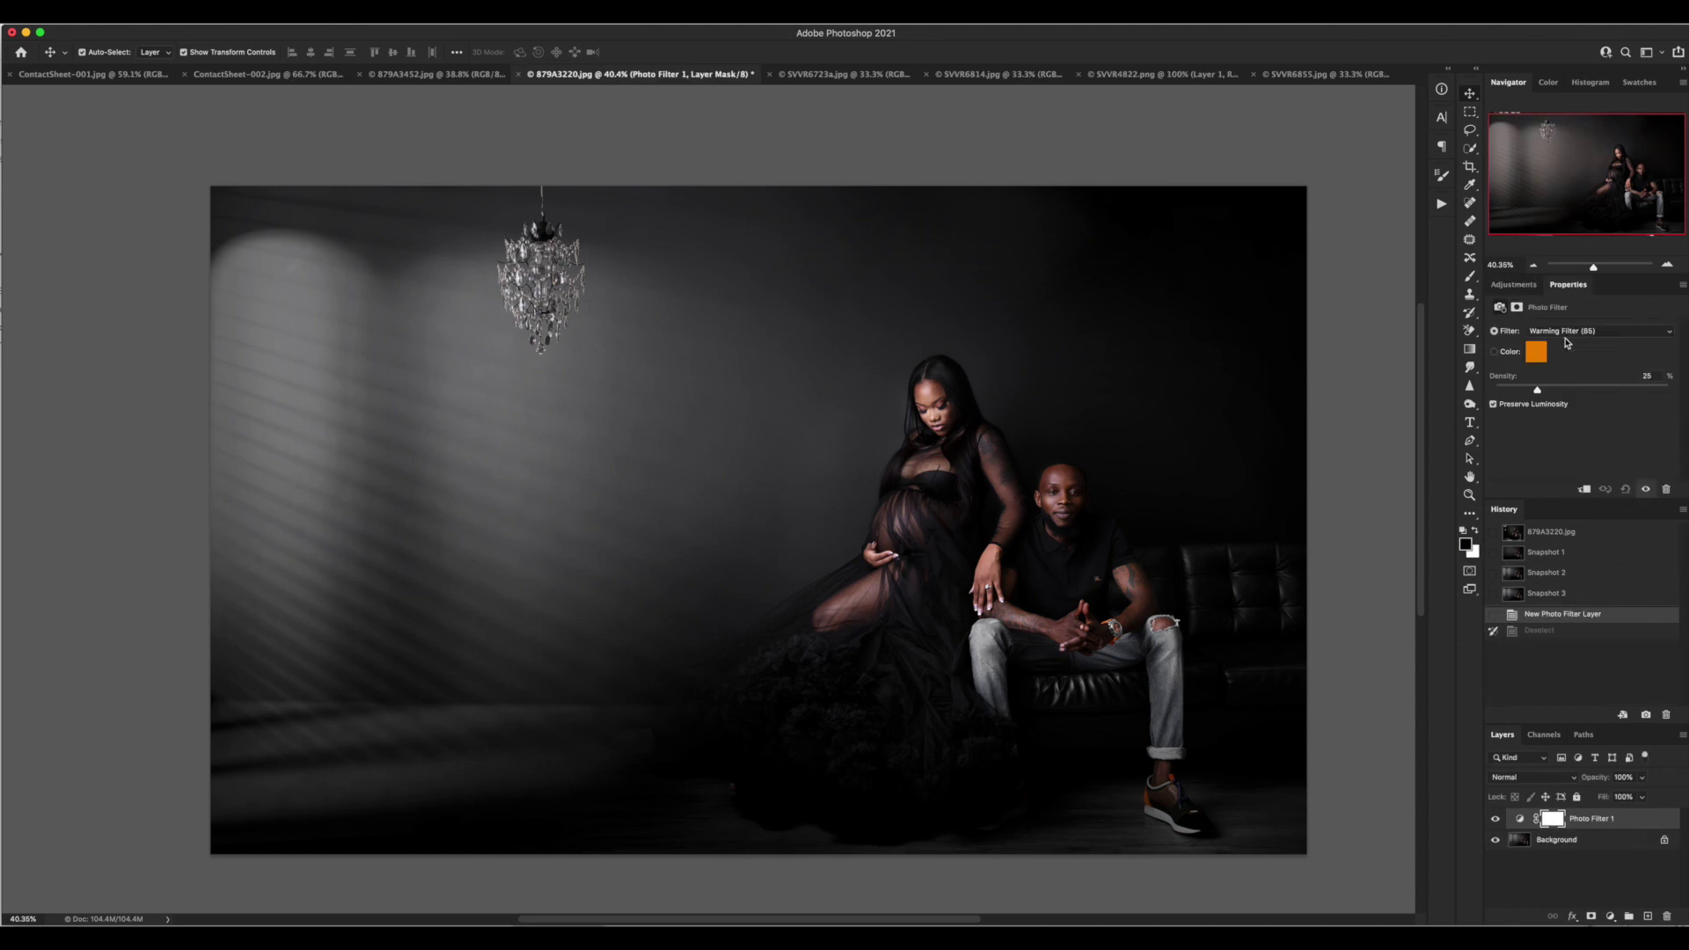
left_click_drag(1538, 388, 1523, 387)
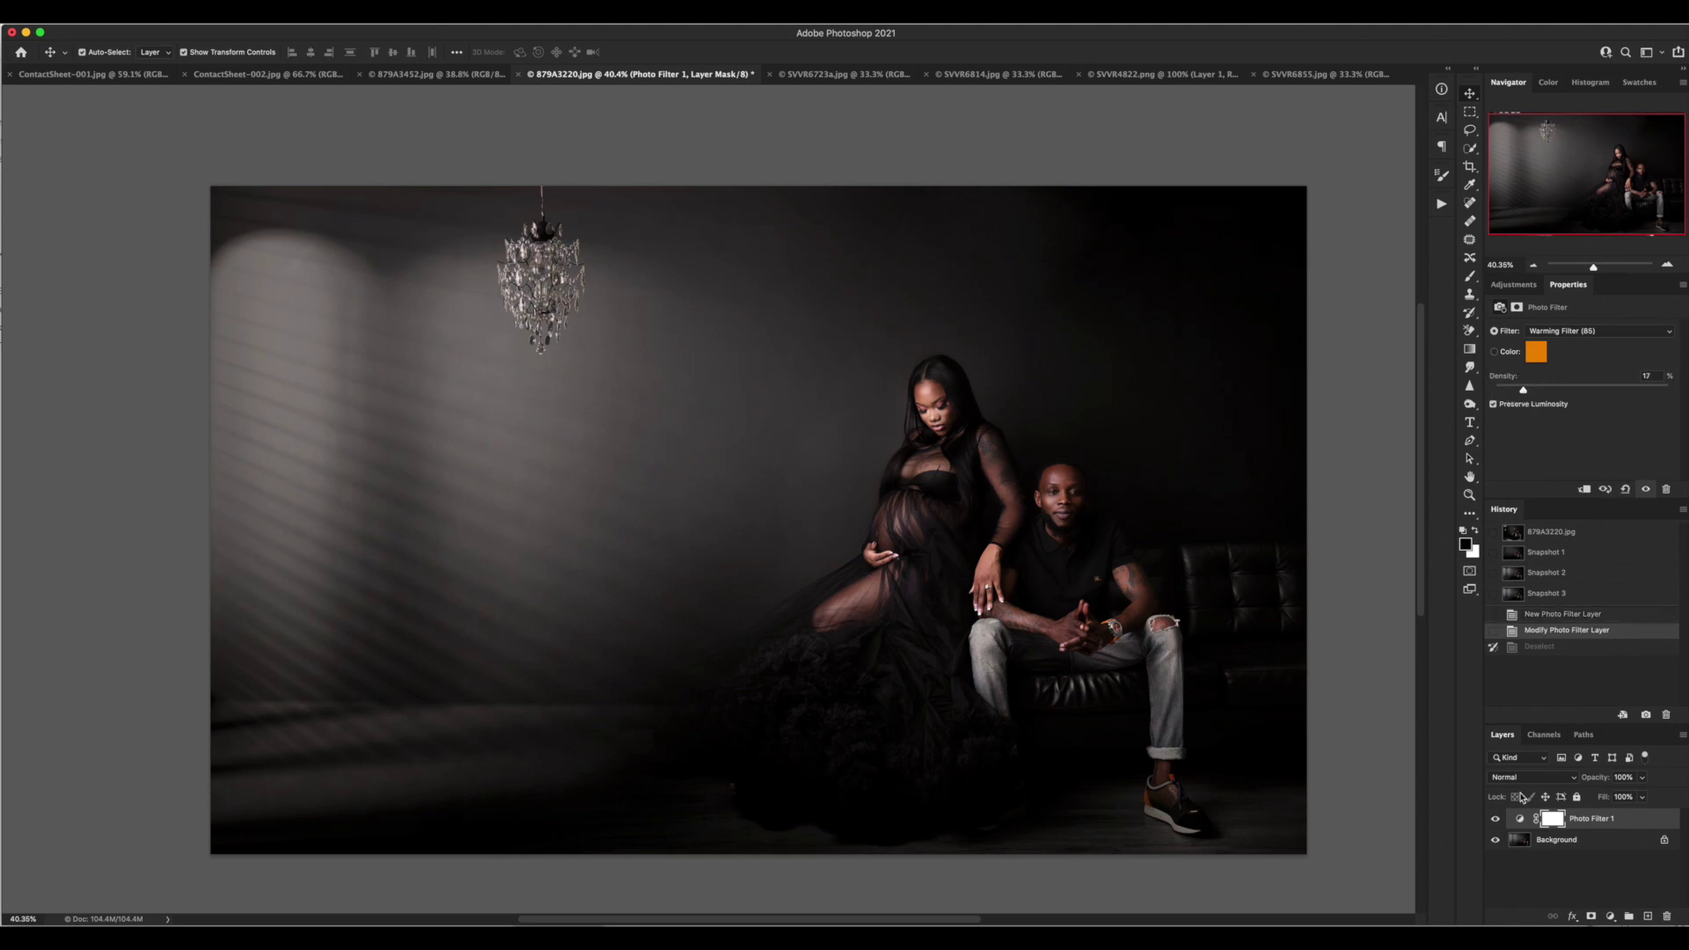
left_click(1495, 820)
left_click(1495, 820)
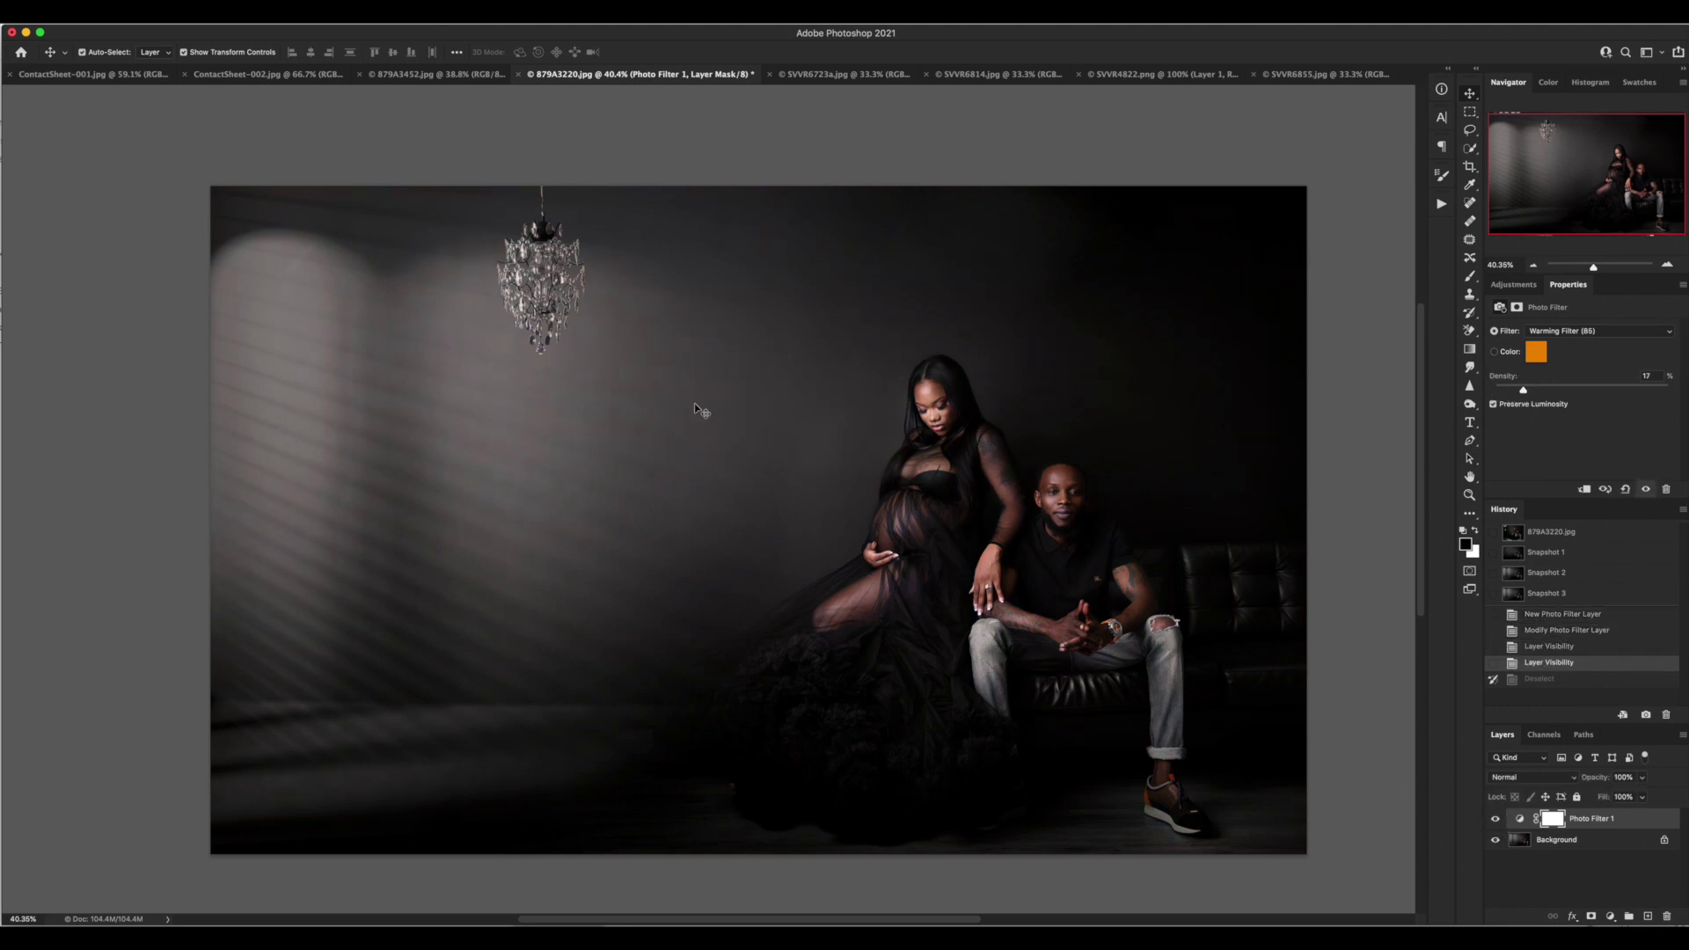
left_click(1495, 821)
left_click(1495, 819)
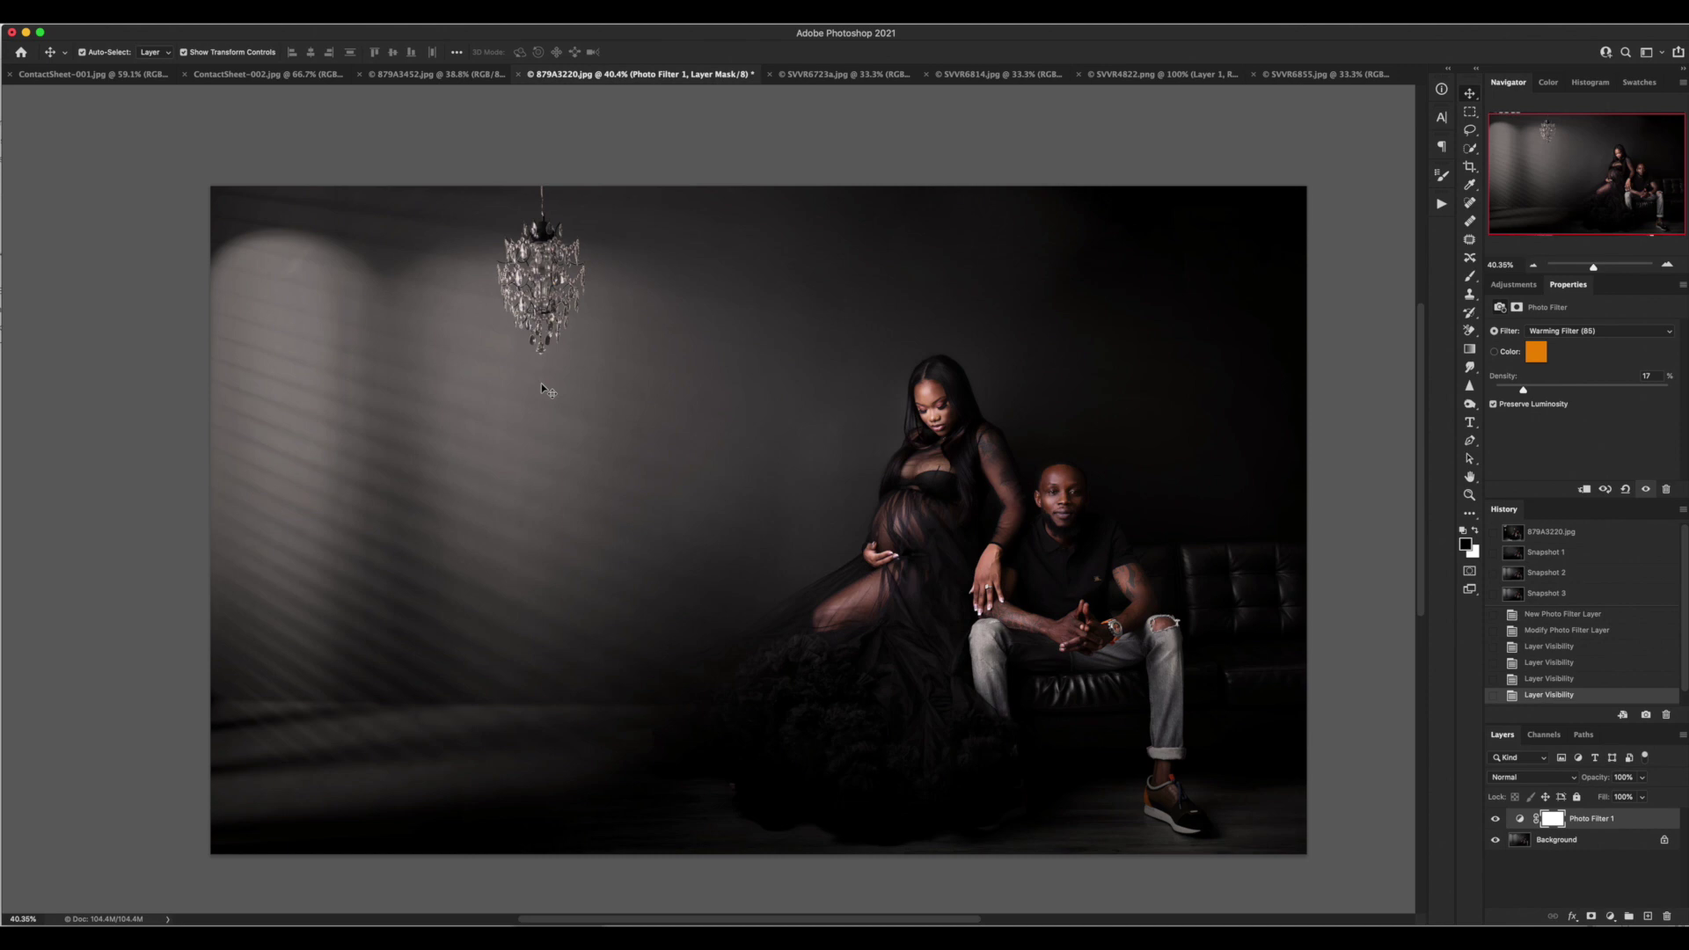
scroll(541, 383, "down", 3)
left_click_drag(1622, 823, 1666, 915)
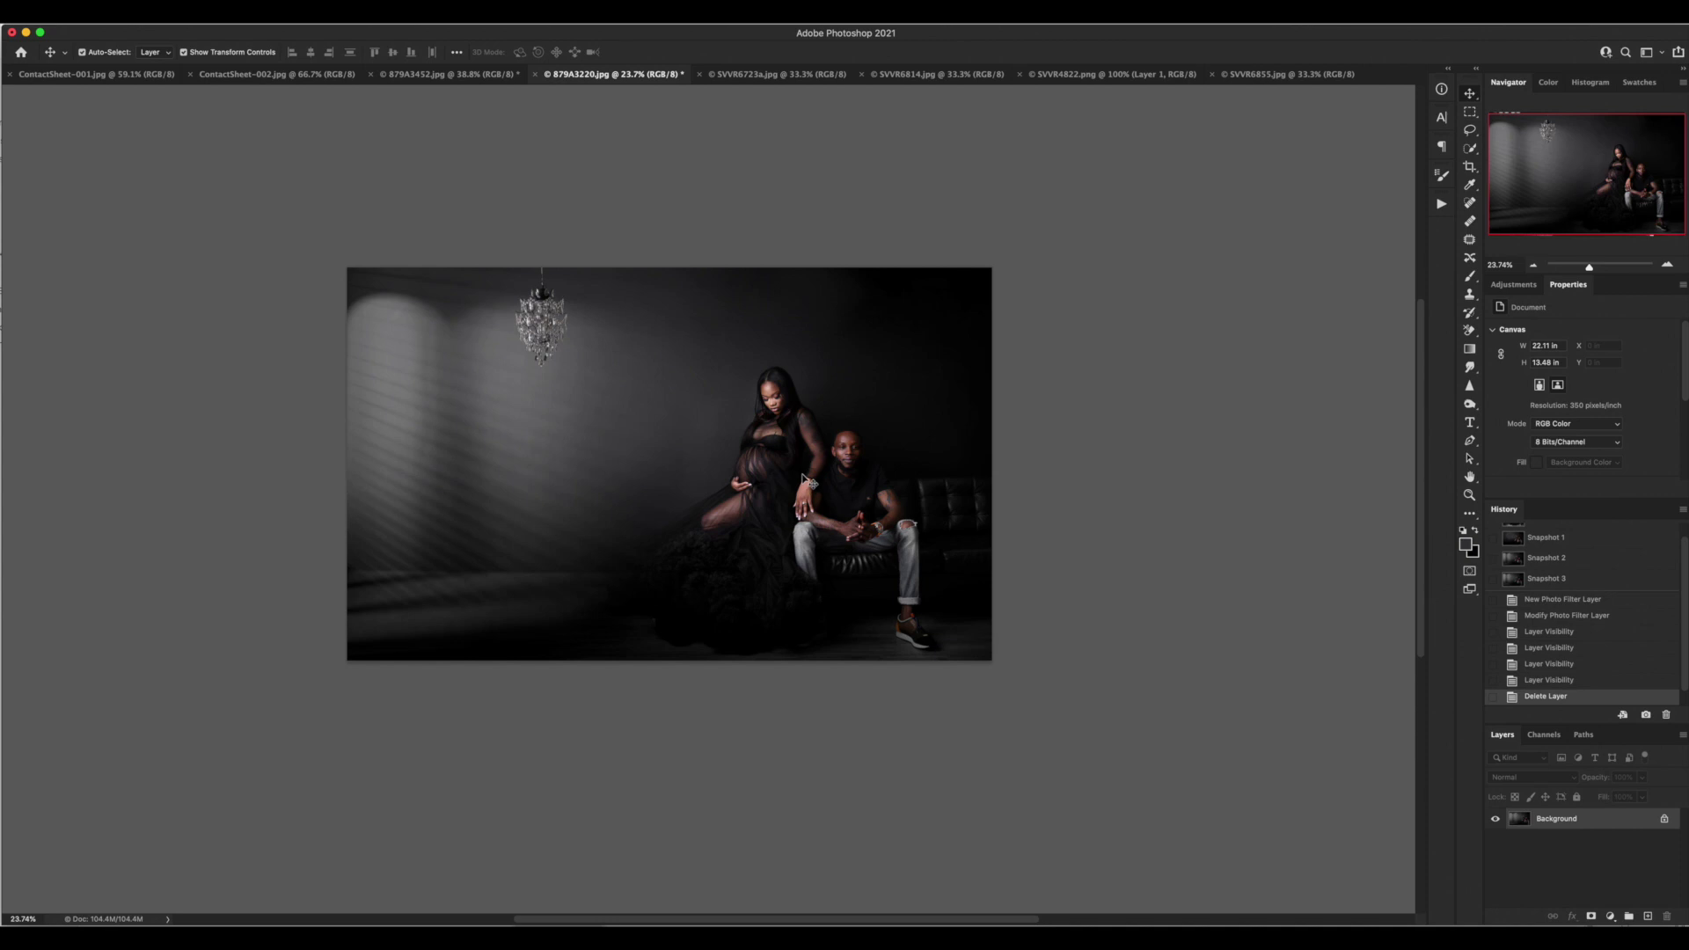